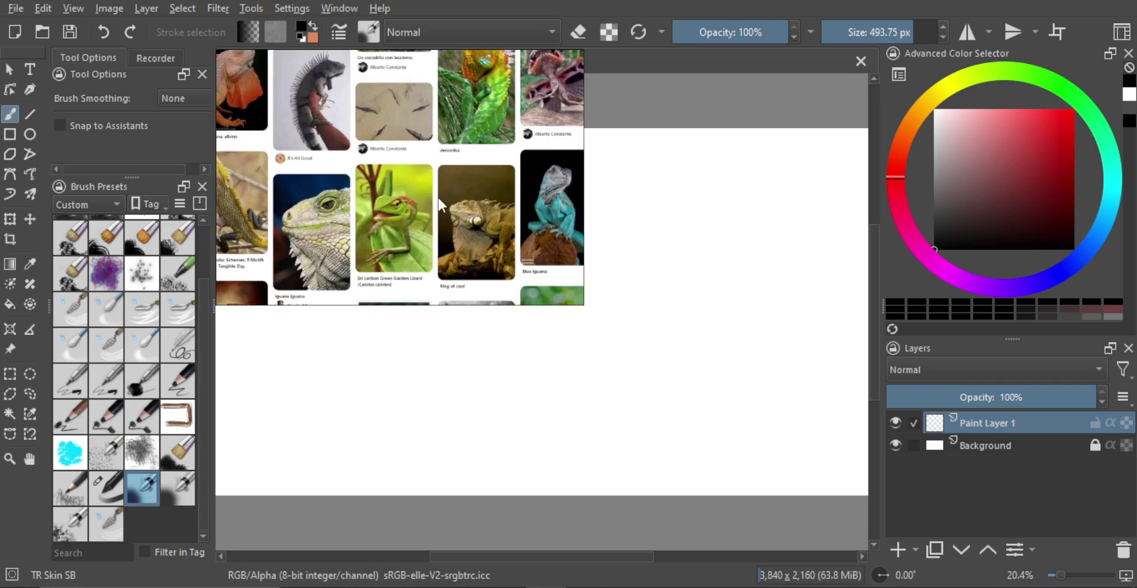
Browse the lizard reference board, enlarging the reference window to compare the different head photos
drag(453, 259, 427, 229)
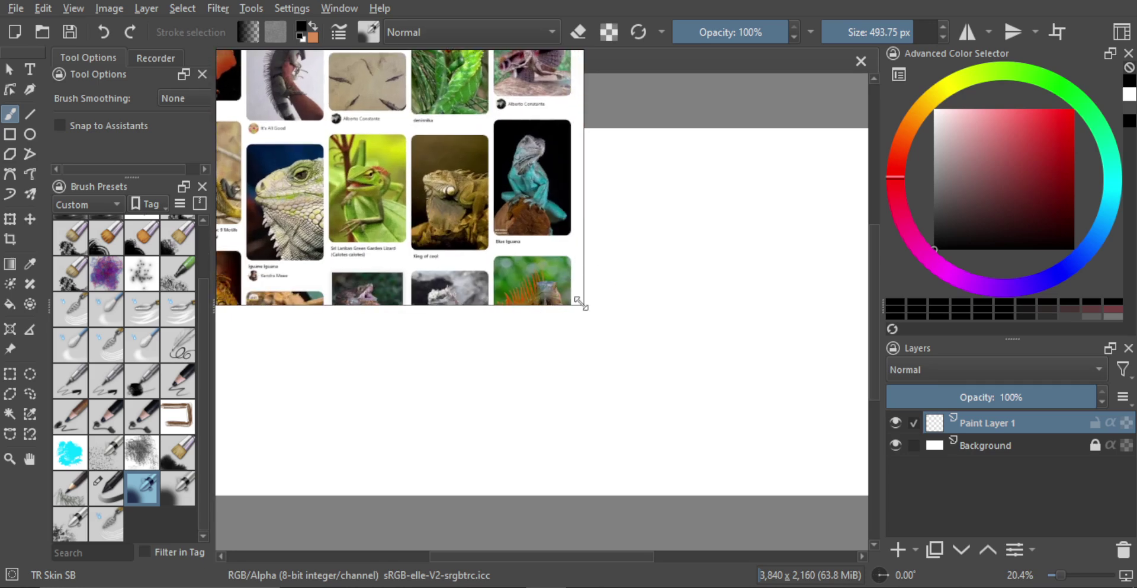
drag(583, 302, 620, 417)
drag(429, 307, 478, 257)
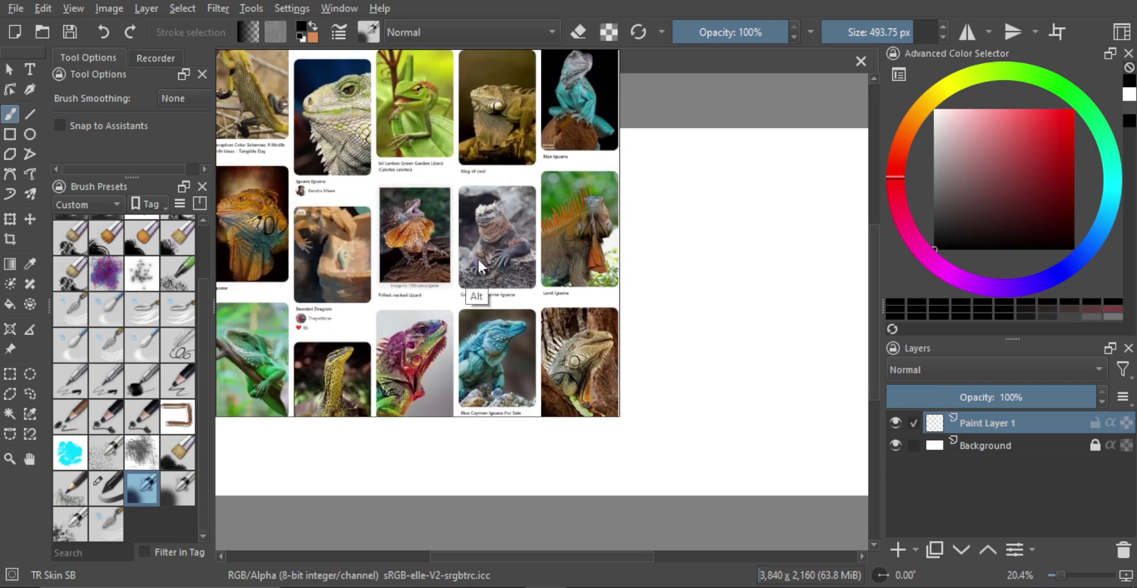
scroll(490, 314, down, 5)
scroll(484, 146, up, 4)
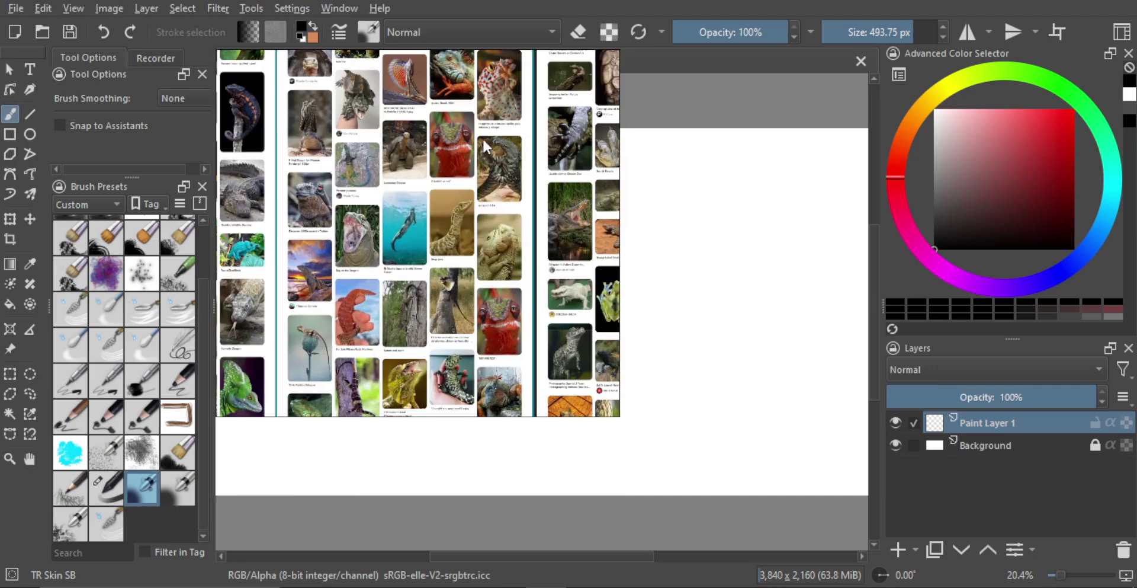
scroll(427, 367, up, 5)
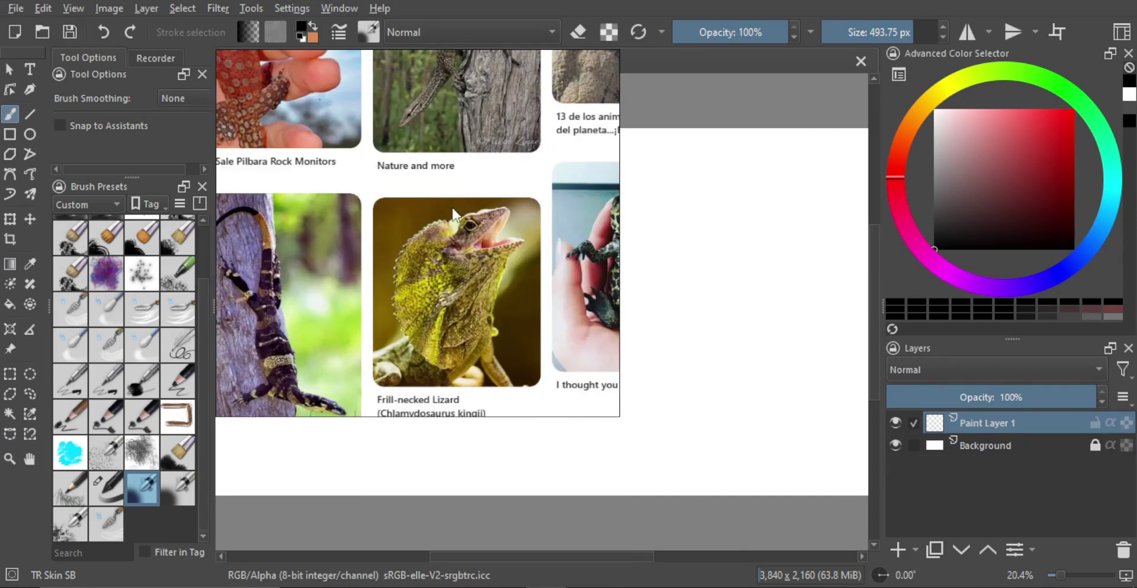
alt+drag(463, 289, 280, 282)
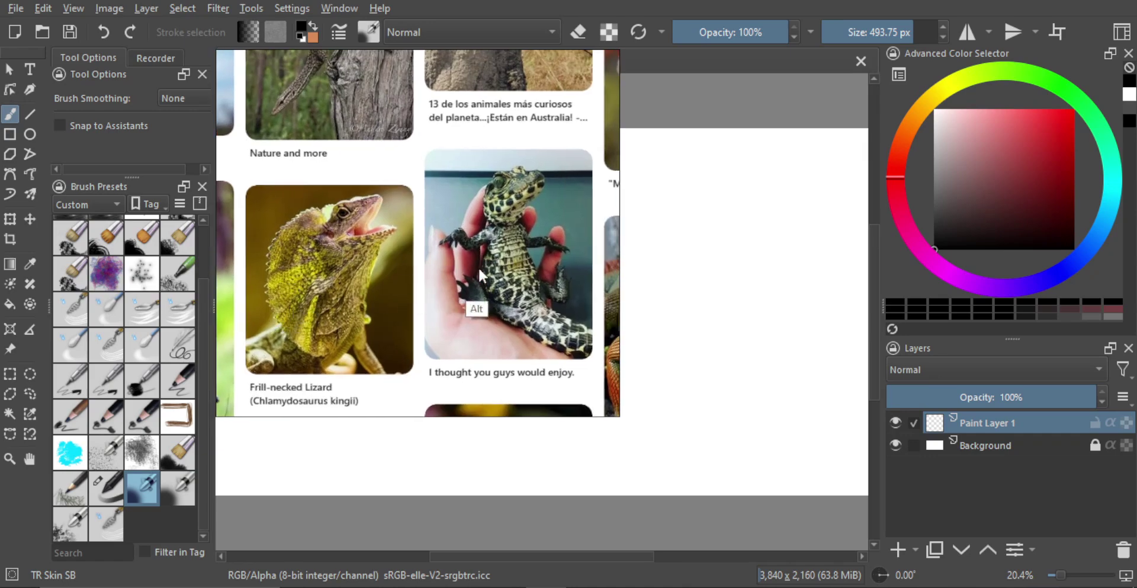
alt+drag(478, 265, 401, 283)
scroll(461, 268, down, 3)
scroll(472, 257, up, 1)
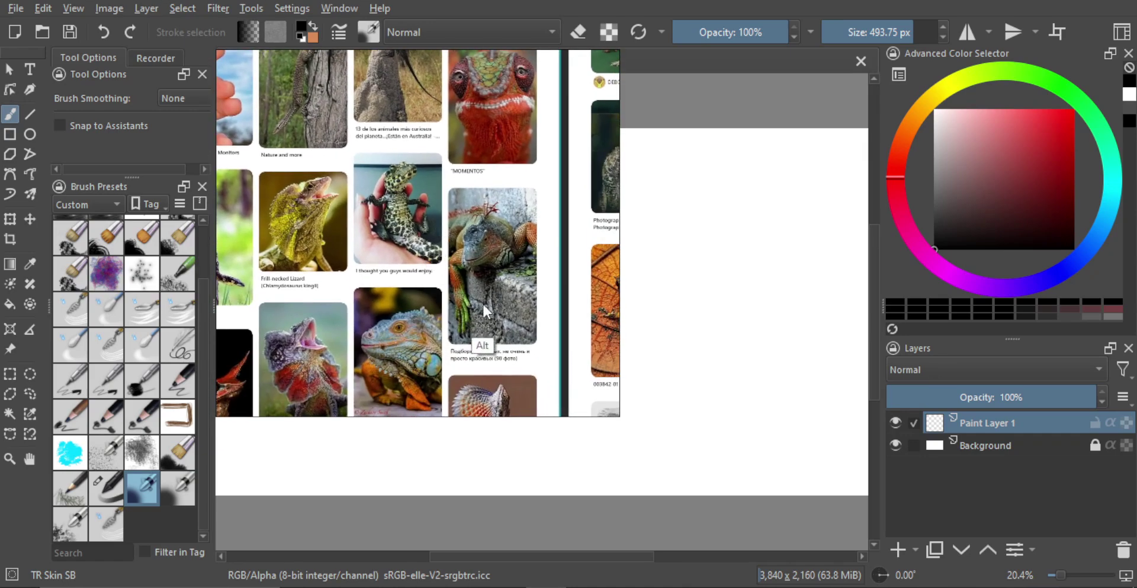
scroll(489, 308, down, 6)
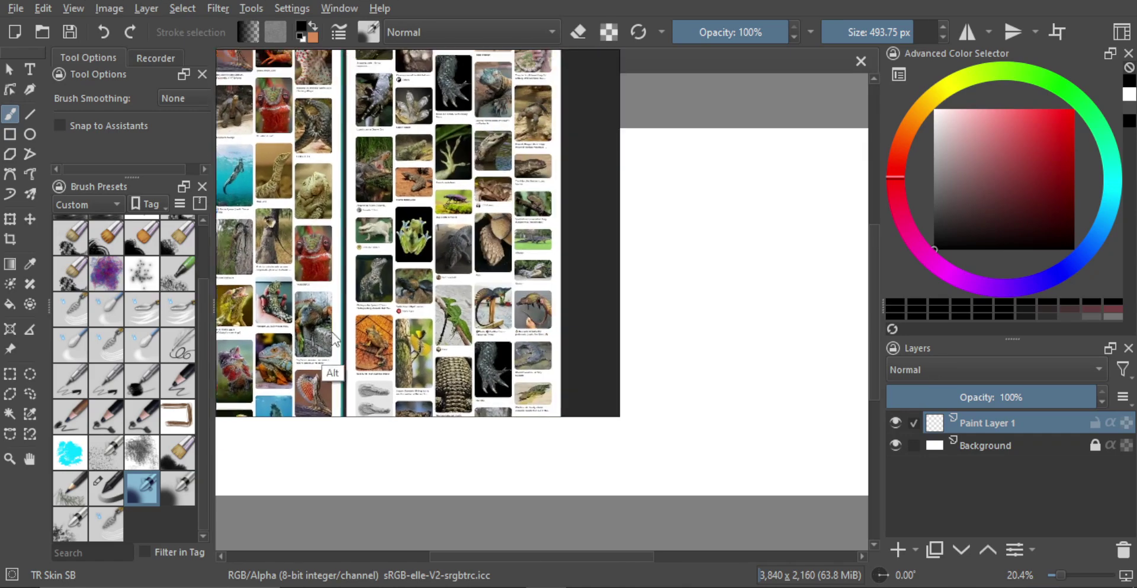
scroll(403, 301, down, 8)
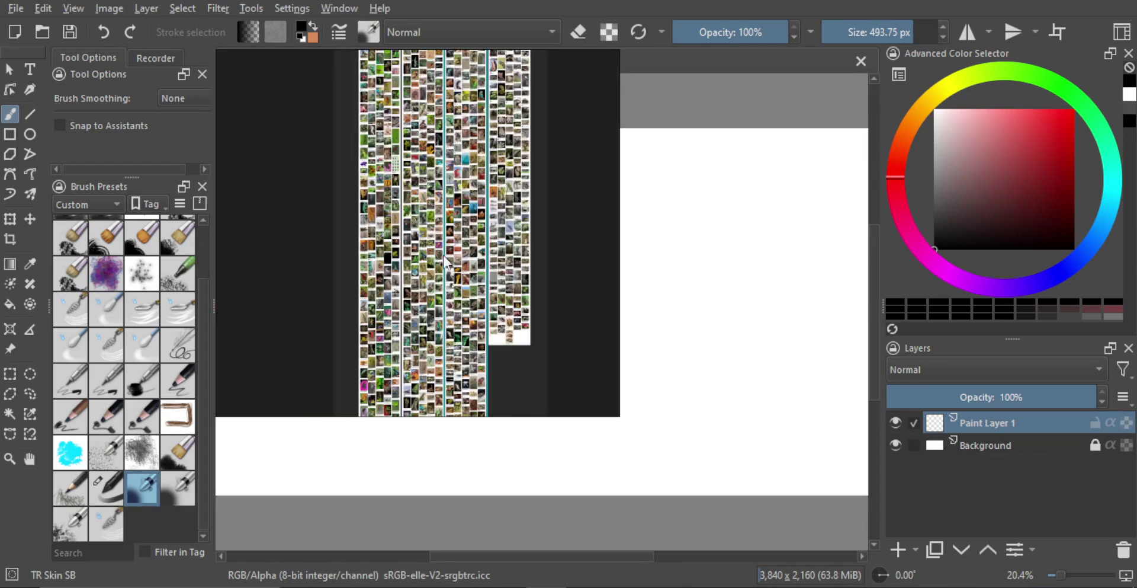
Frame the dark marine iguana portrait with the spiny crest in the reference window and shrink the window around it
scroll(365, 258, up, 10)
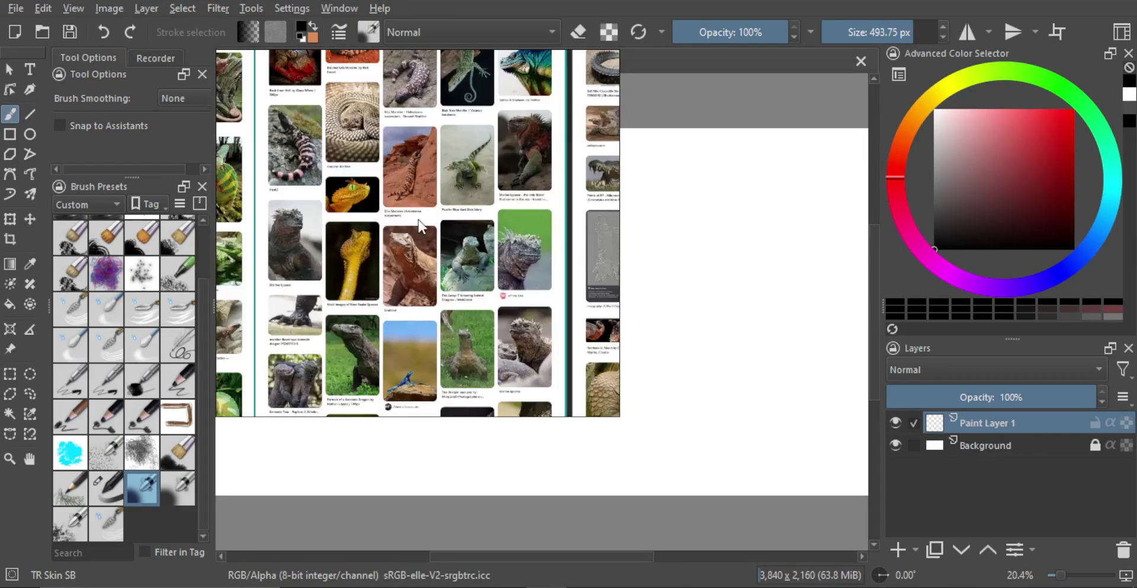
scroll(370, 221, up, 6)
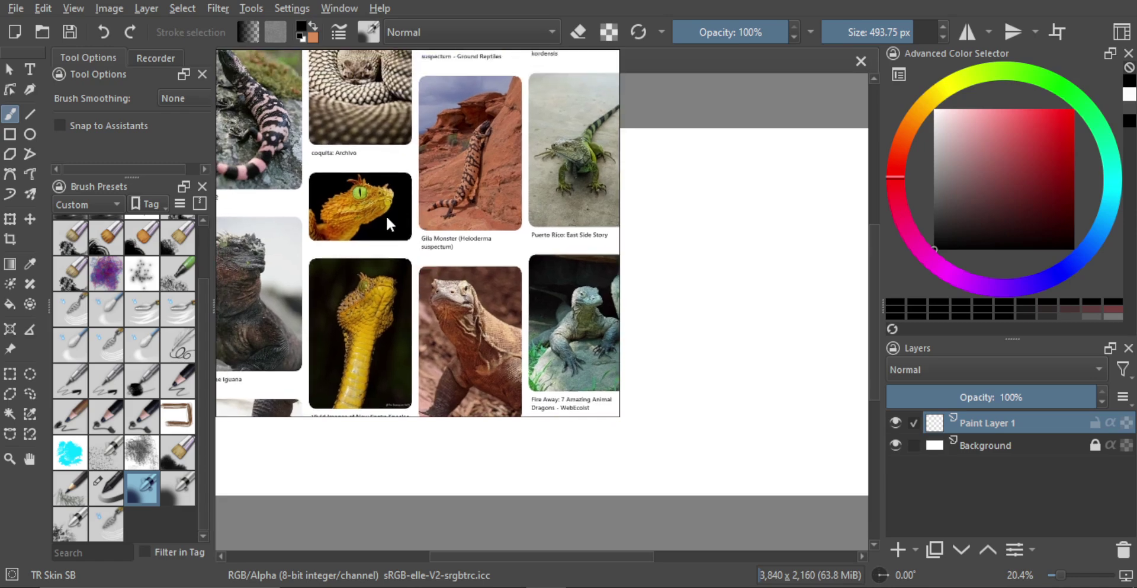
scroll(395, 207, up, 6)
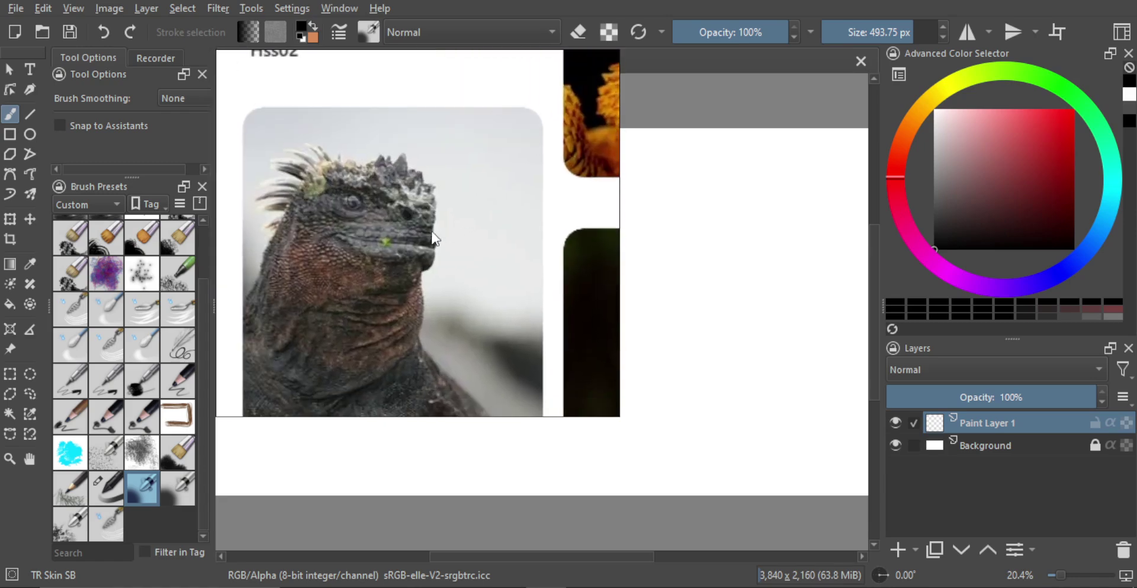
scroll(417, 218, up, 5)
drag(417, 220, 422, 248)
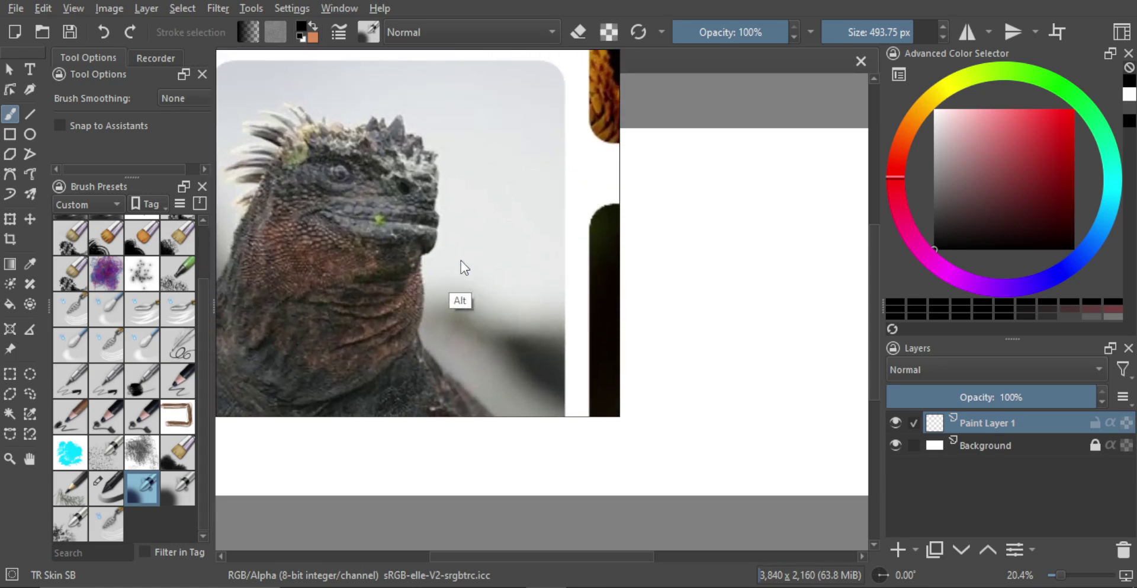
scroll(456, 292, down, 1)
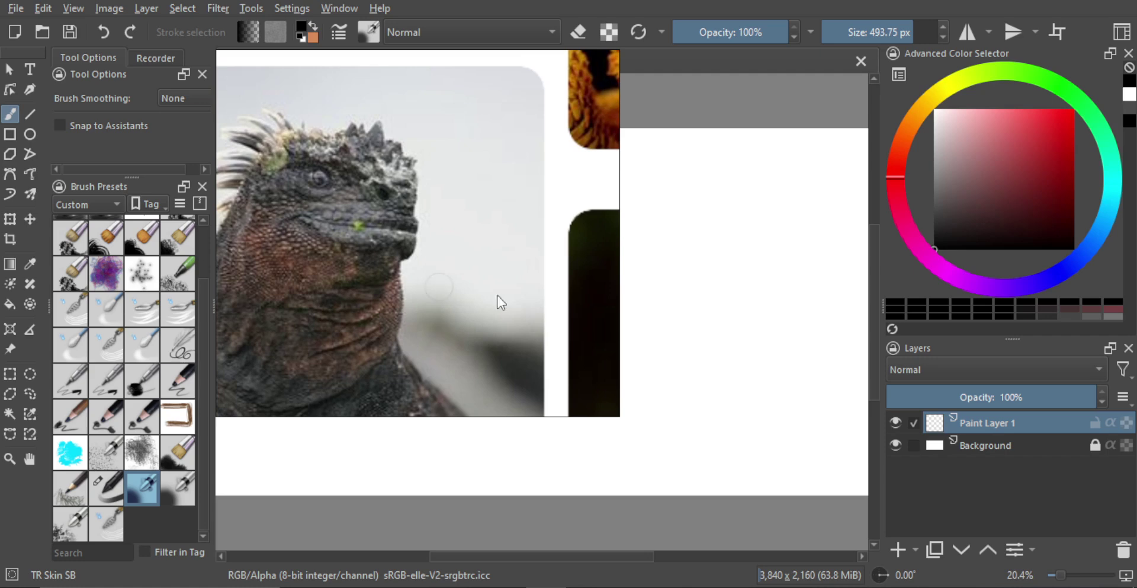
drag(612, 409, 441, 400)
mouse_move(370, 316)
mouse_down()
mouse_move(378, 324)
mouse_move(386, 306)
mouse_up()
scroll(399, 320, down, 2)
drag(451, 409, 465, 376)
Switch to the TR Skin BR brush preset, test it with a stroke and clear the paint layer
click(120, 496)
mouse_move(686, 280)
mouse_down()
mouse_move(635, 343)
mouse_move(694, 366)
mouse_up()
key(Delete)
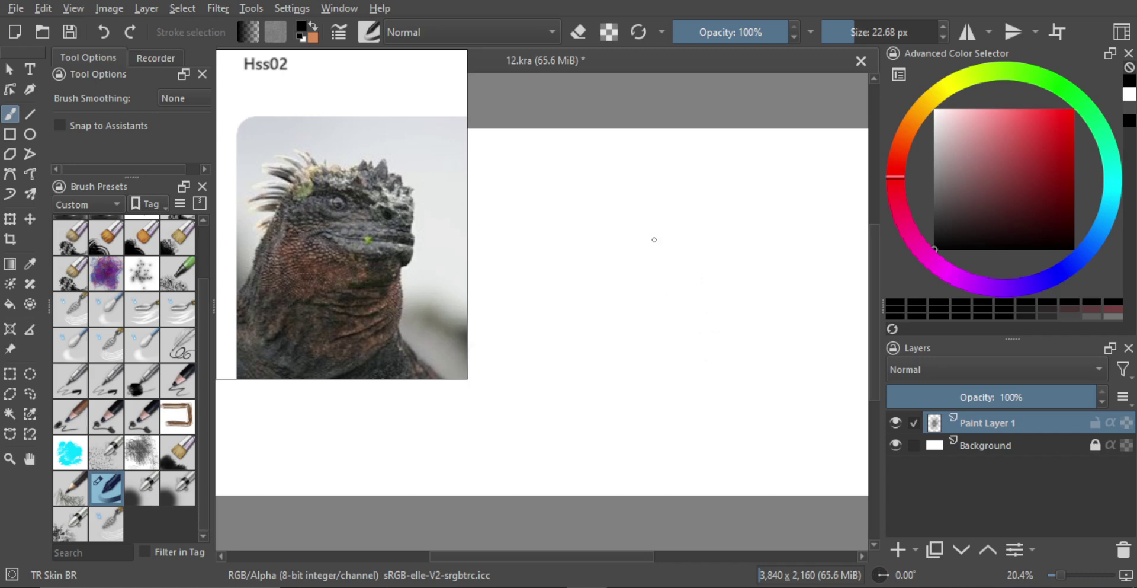
Sketch an angular iguana head outline beside the reference, with the back of the neck, flat skull, sloping snout and chin
mouse_move(676, 281)
mouse_down()
mouse_move(666, 302)
mouse_move(676, 294)
mouse_move(632, 269)
mouse_up()
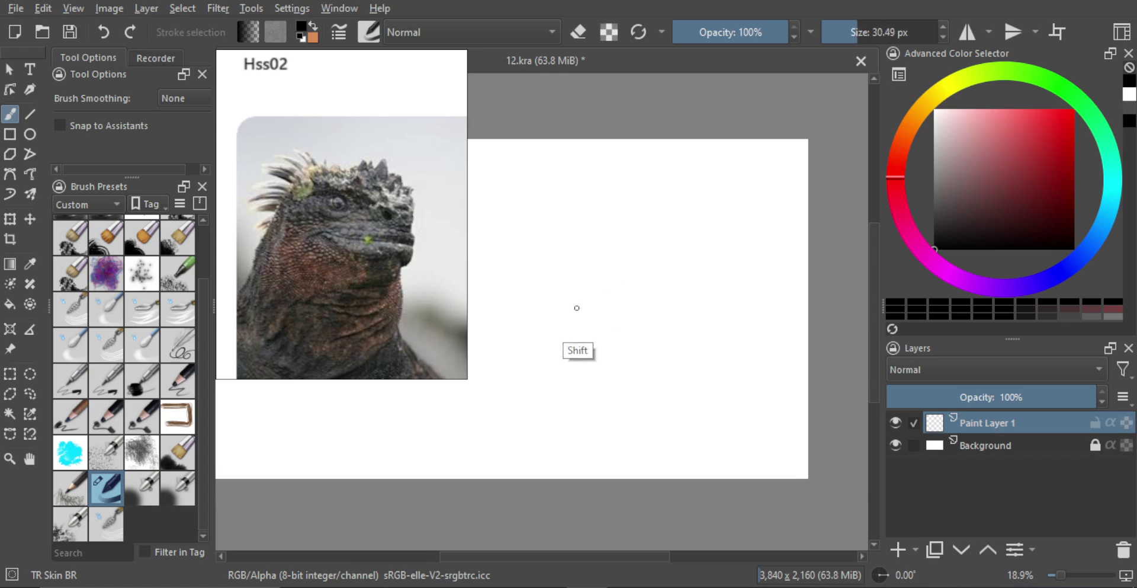
drag(575, 241, 554, 377)
mouse_move(578, 242)
mouse_down()
mouse_move(650, 213)
mouse_move(682, 216)
mouse_move(732, 269)
mouse_move(719, 319)
mouse_up()
key(ctrl+z)
drag(726, 319, 660, 325)
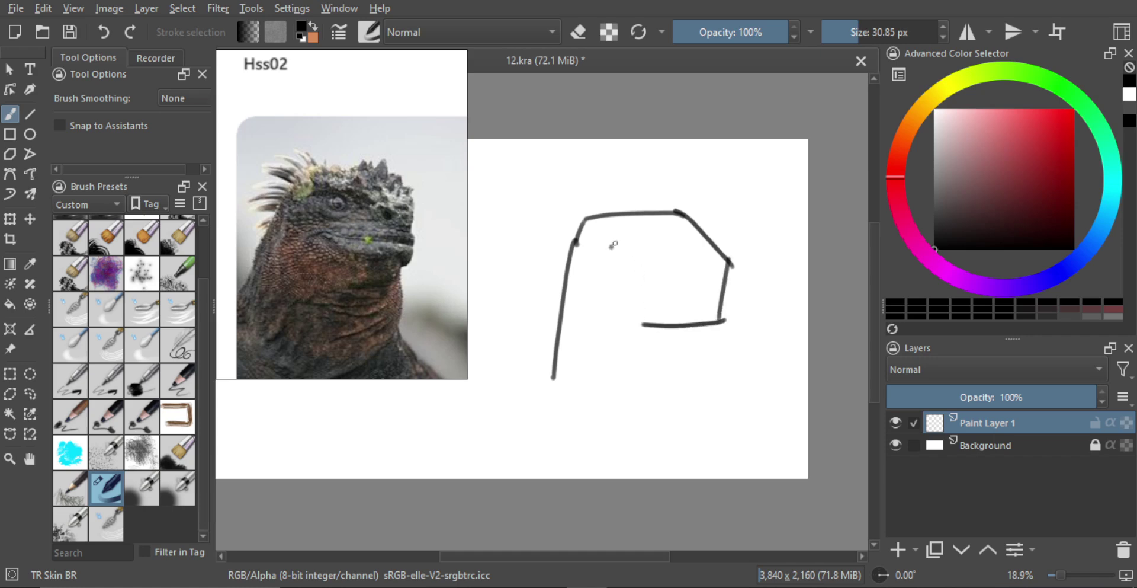
Sketch the eye with its brow, the cheek fold, the wavy mouth line and the nostril inside the head outline
mouse_move(612, 246)
mouse_down()
mouse_move(663, 262)
mouse_move(617, 278)
mouse_move(587, 265)
mouse_move(664, 302)
mouse_move(696, 292)
mouse_up()
key(ctrl+z)
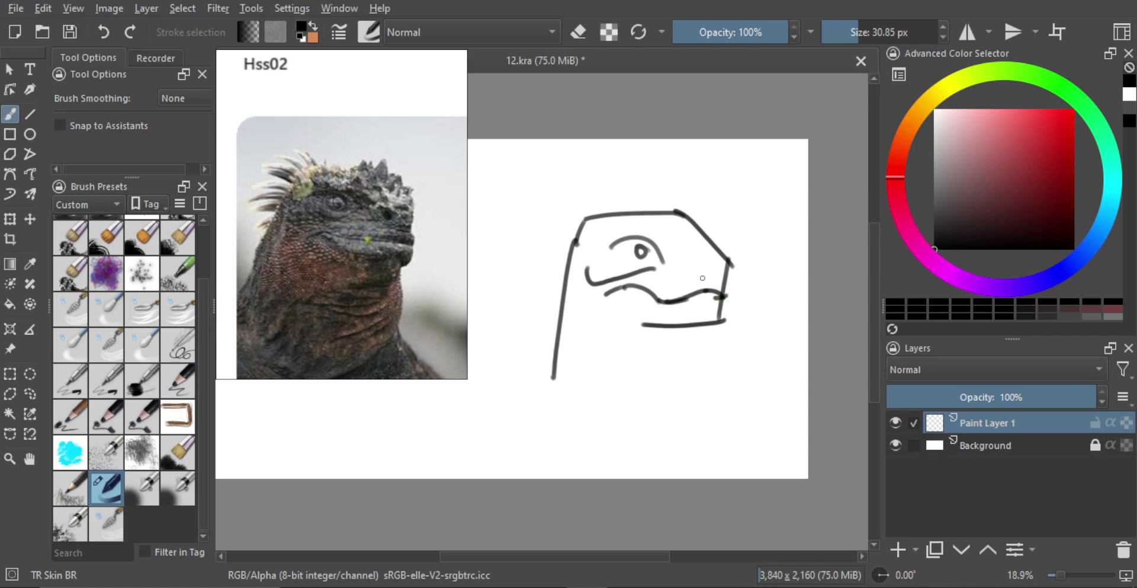
shift+drag(684, 254, 681, 261)
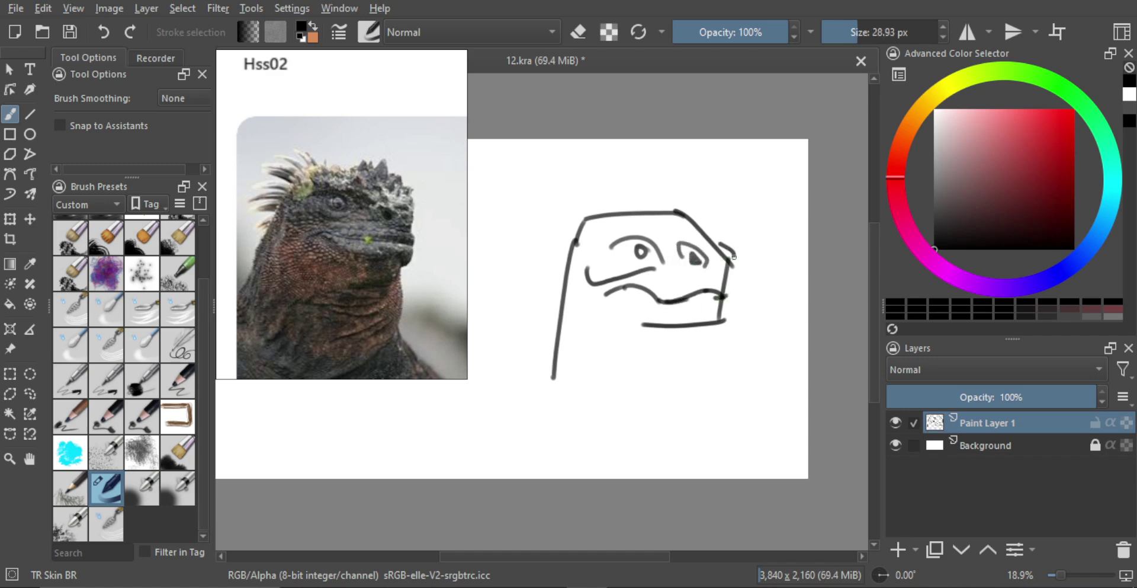
Undo the stroke at the snout tip and rough in bumpy scales along the snout ridge with a 21.65 px brush
key(ctrl+z)
key(bracketleft)
key(bracketleft)
key(bracketleft)
key(bracketleft)
drag(685, 239, 675, 236)
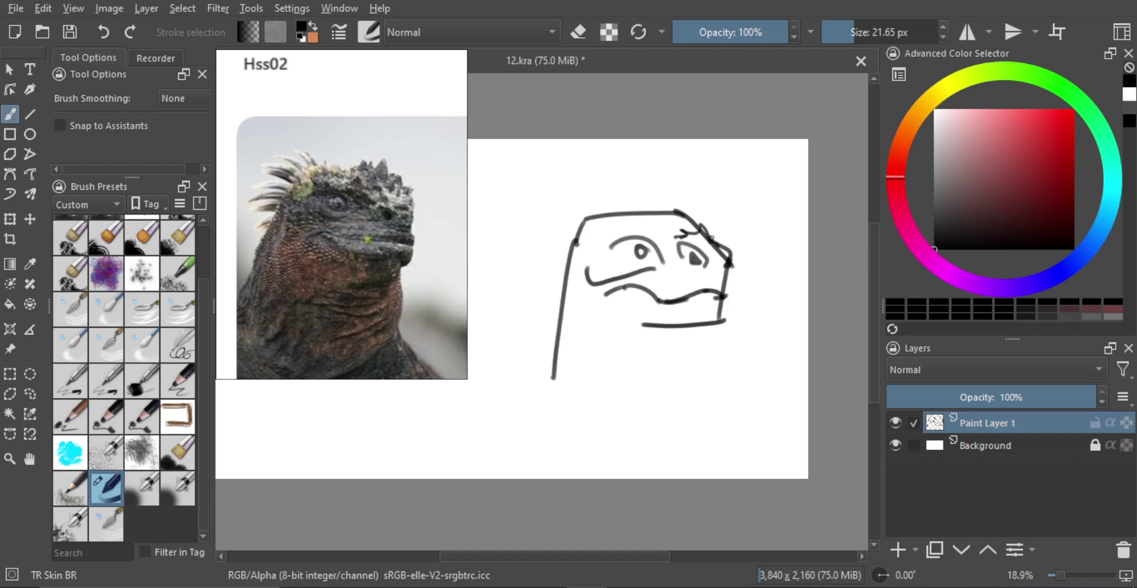
Draw pointed scales on the forehead and above the eye, thinning the brush to 16.88 px
drag(674, 224, 705, 227)
key(bracketleft)
key(bracketleft)
key(bracketleft)
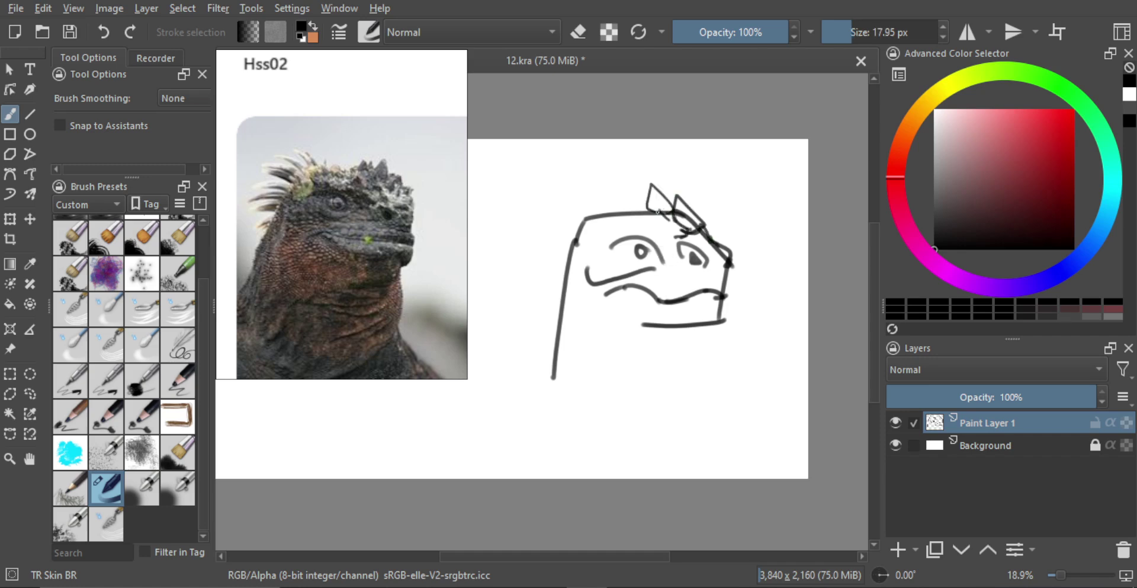
shift+drag(644, 204, 647, 204)
key(bracketleft)
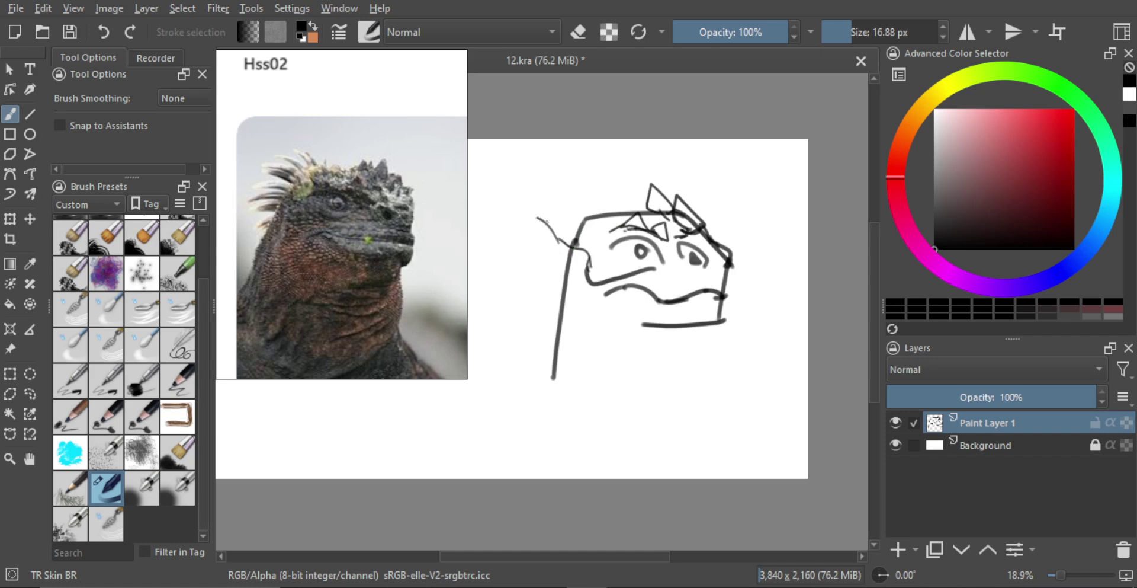
Draw the long crest spines sweeping back from the rear of the head, undoing and redrawing the misplaced ones
drag(498, 198, 591, 200)
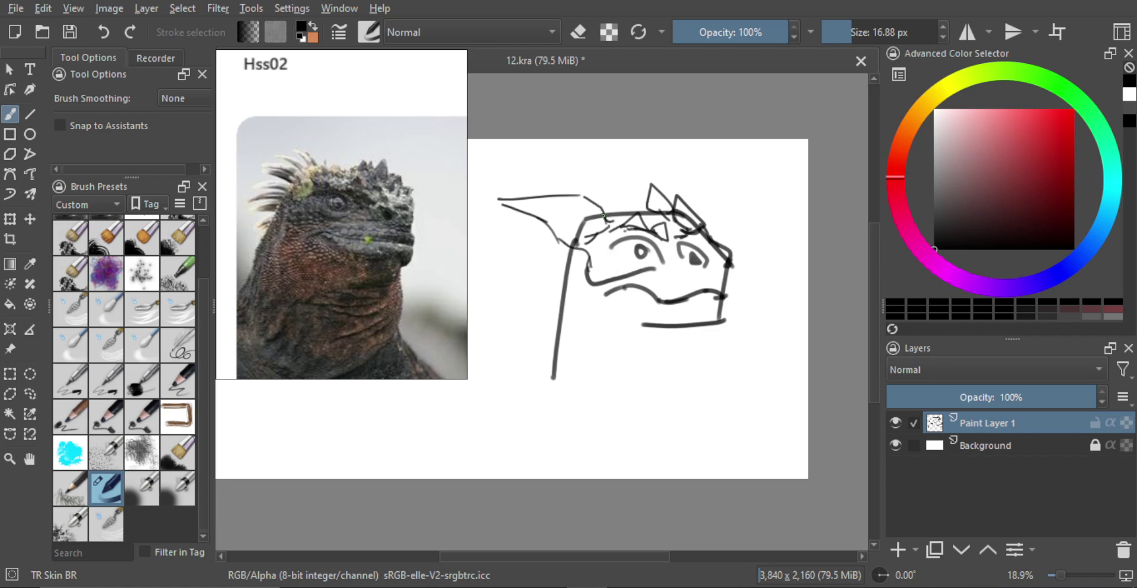
shift+click(628, 194)
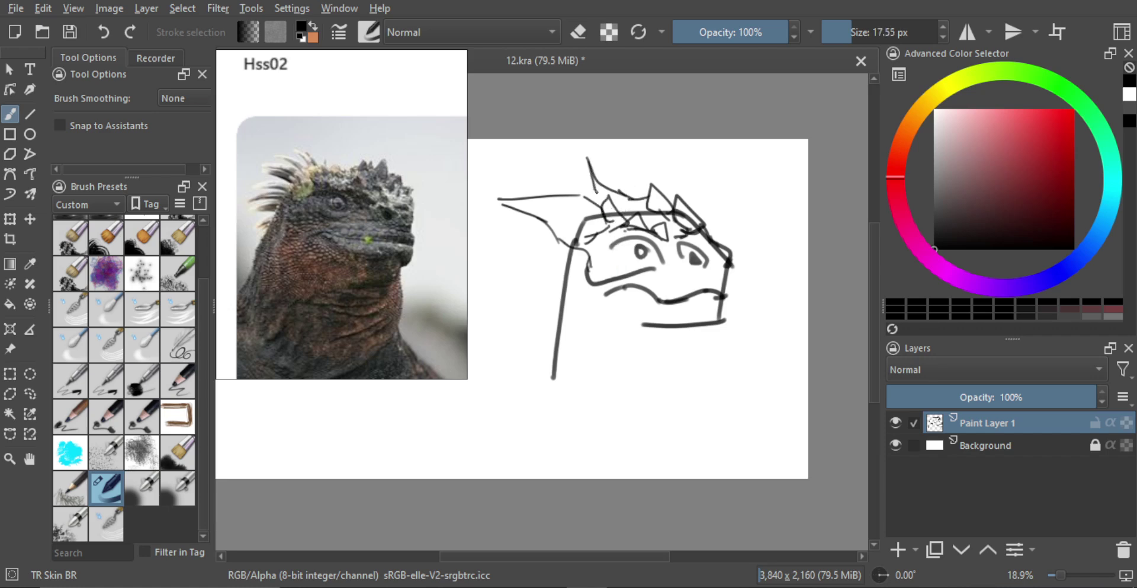
key(ctrl+z)
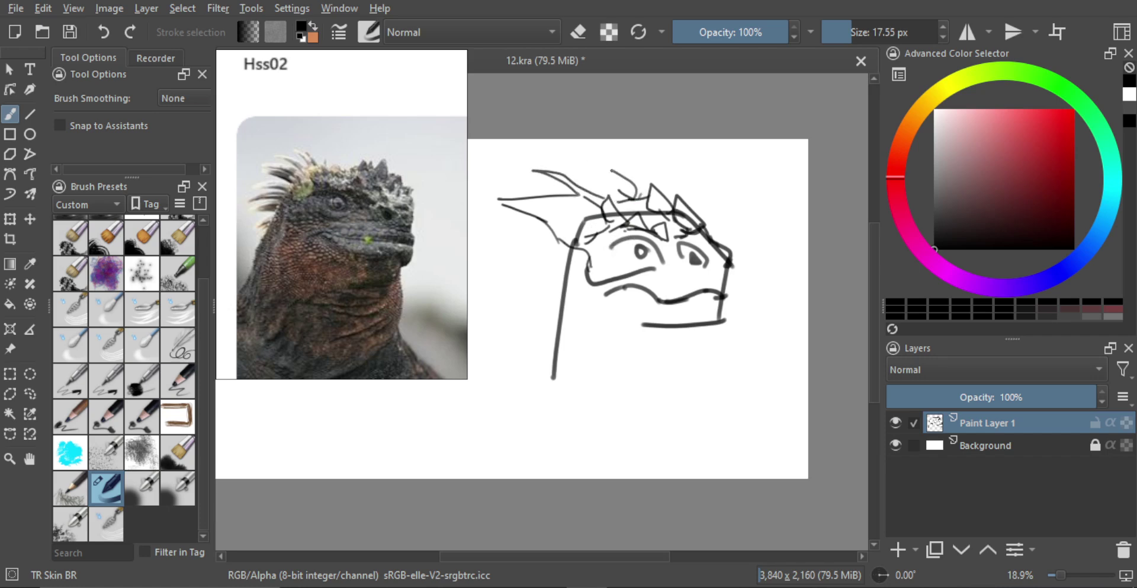
key(ctrl+z)
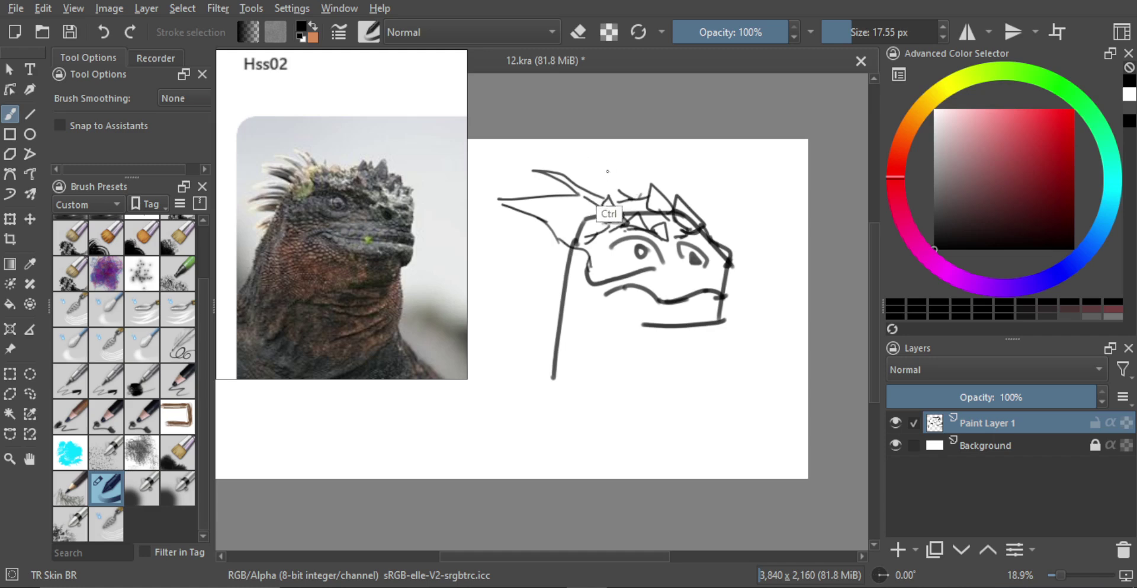
drag(584, 156, 636, 179)
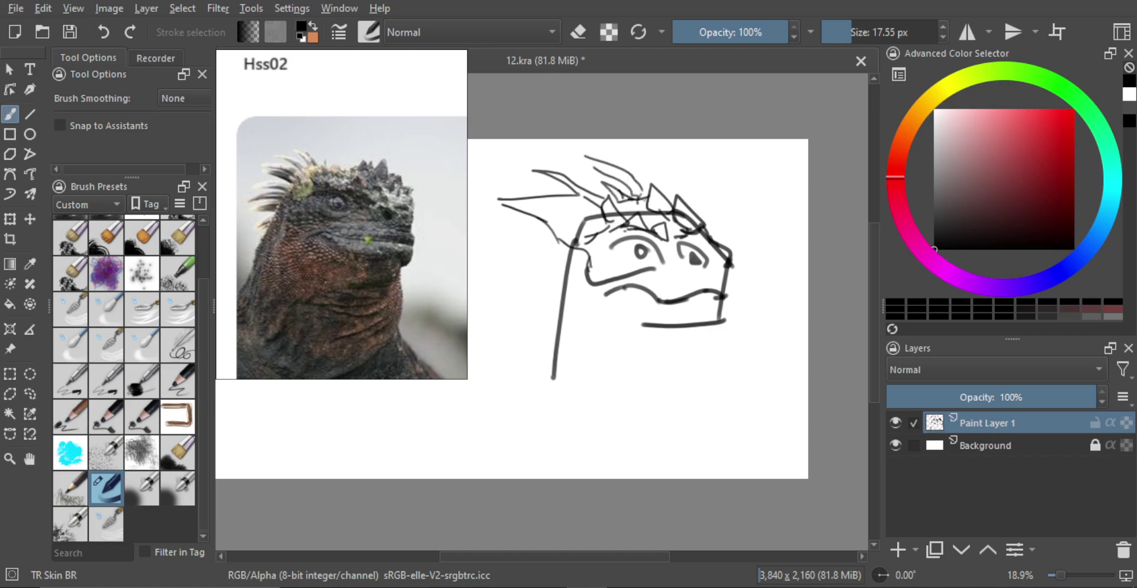
Draw the throat line down from the jaw, a curved neck fold and the rounded base of the neck
drag(568, 324, 573, 266)
mouse_move(696, 326)
mouse_down()
mouse_move(693, 370)
mouse_move(619, 379)
mouse_up()
key(bracketright)
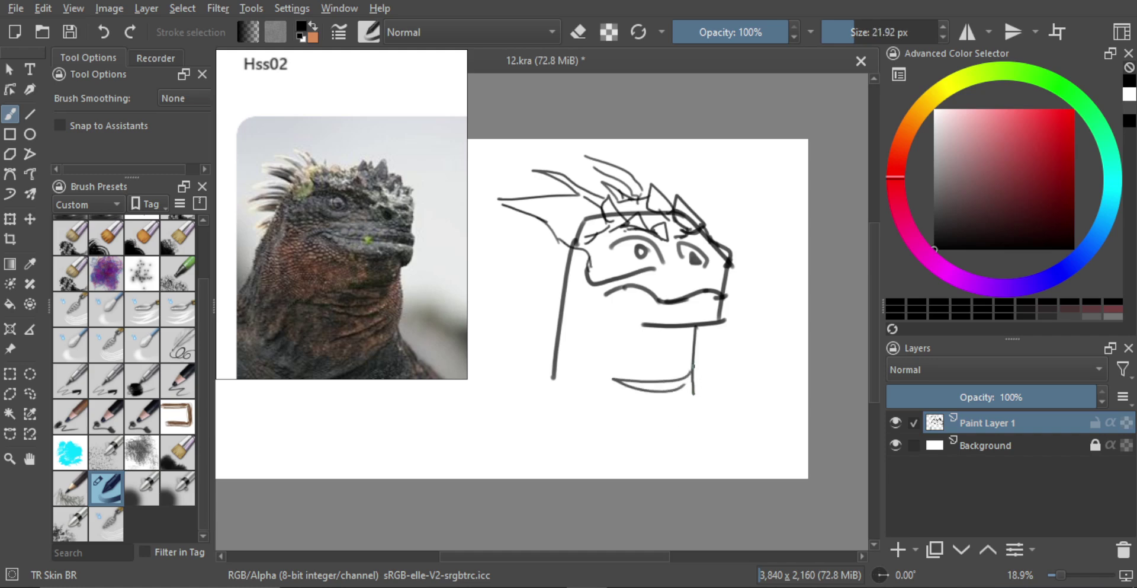
drag(678, 422, 633, 431)
drag(563, 383, 618, 437)
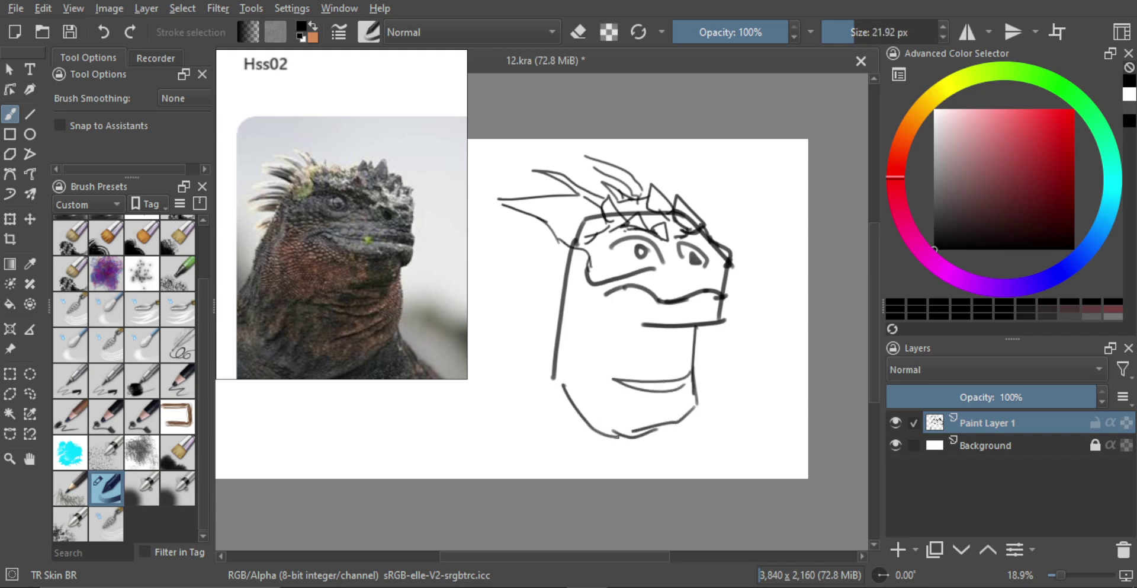
Set the brush size to 18.35 px and extend the lower jaw line back from the chin, redrawing the first attempt
key(bracketright)
key(bracketright)
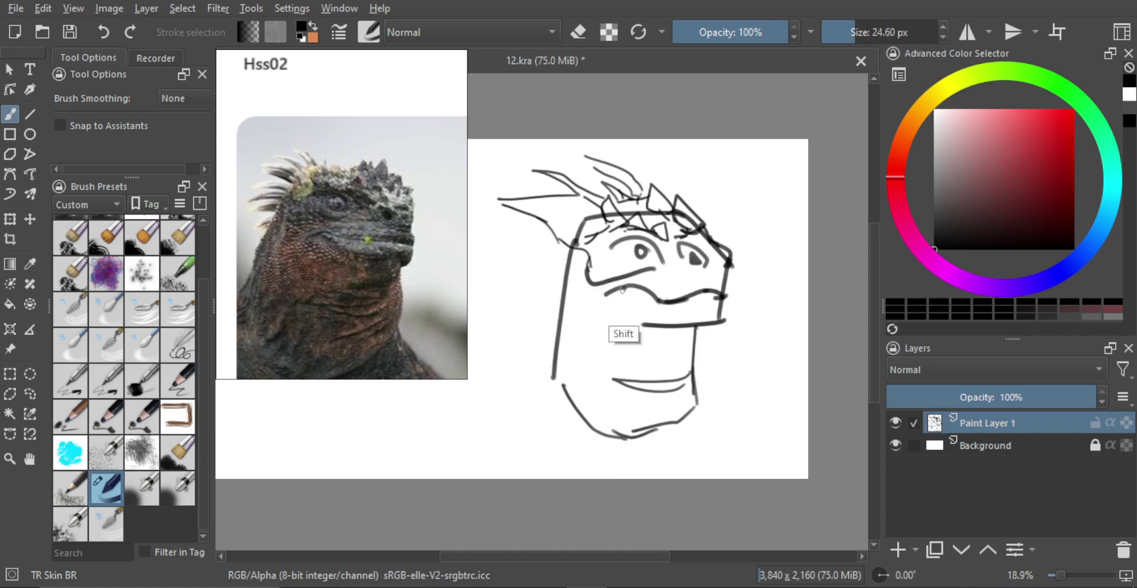
key(bracketleft)
key(bracketleft)
key(bracketleft)
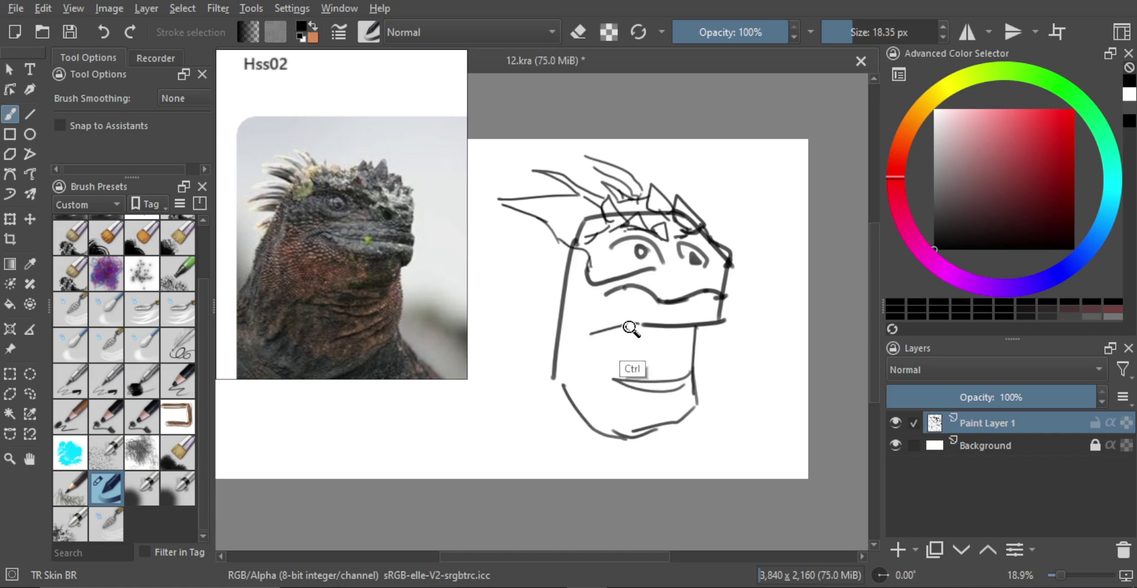
key(ctrl+z)
drag(641, 321, 590, 338)
Draw the curved back edge of the cheek down to the jaw corner and reinforce the underside of the jaw
drag(578, 280, 579, 269)
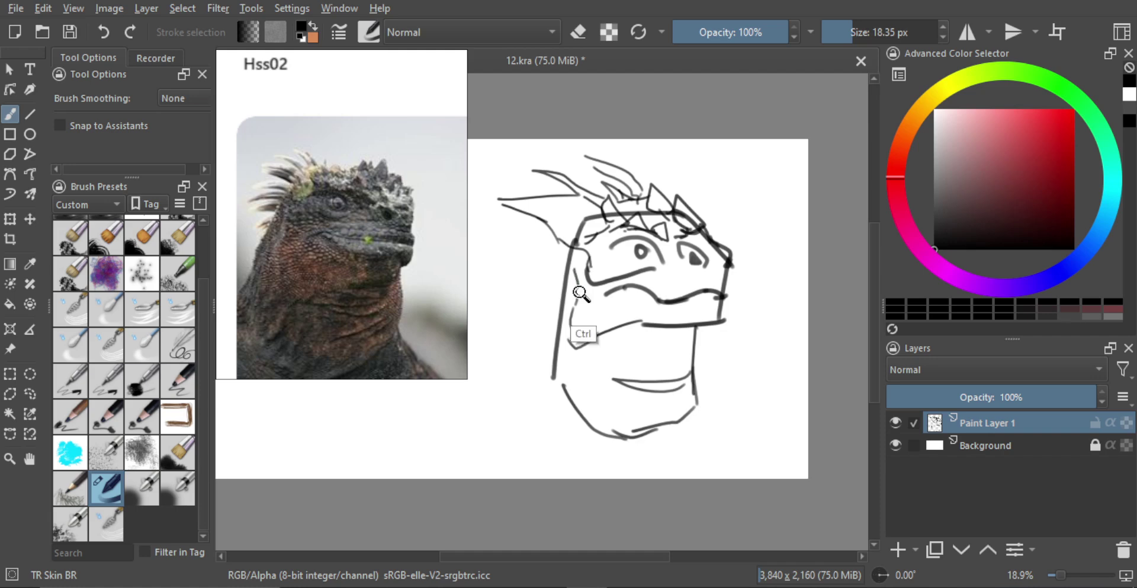
key(ctrl+z)
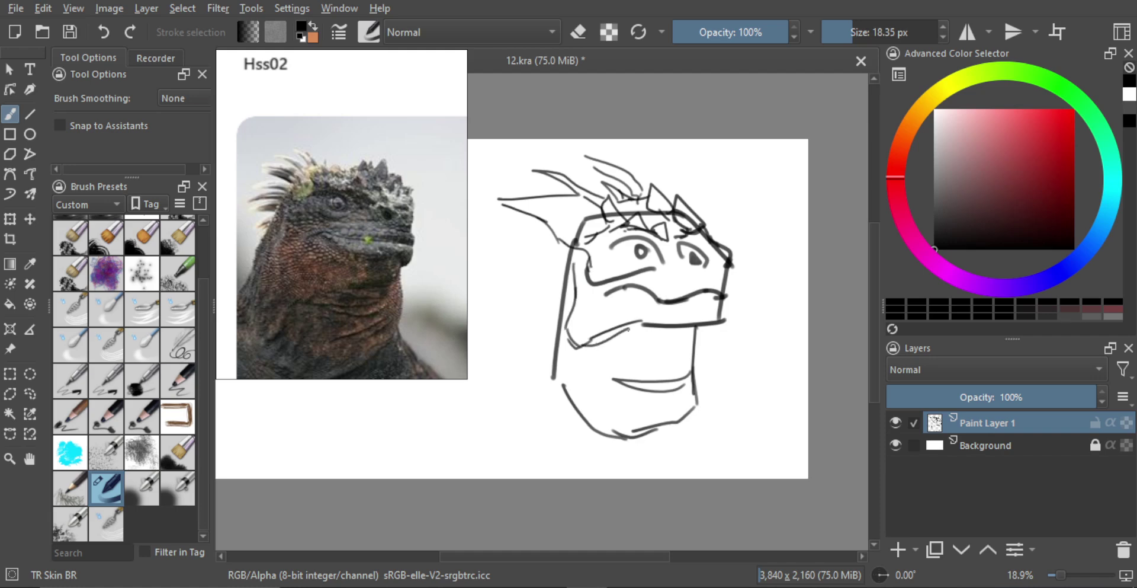
key(ctrl+z)
drag(620, 332, 654, 327)
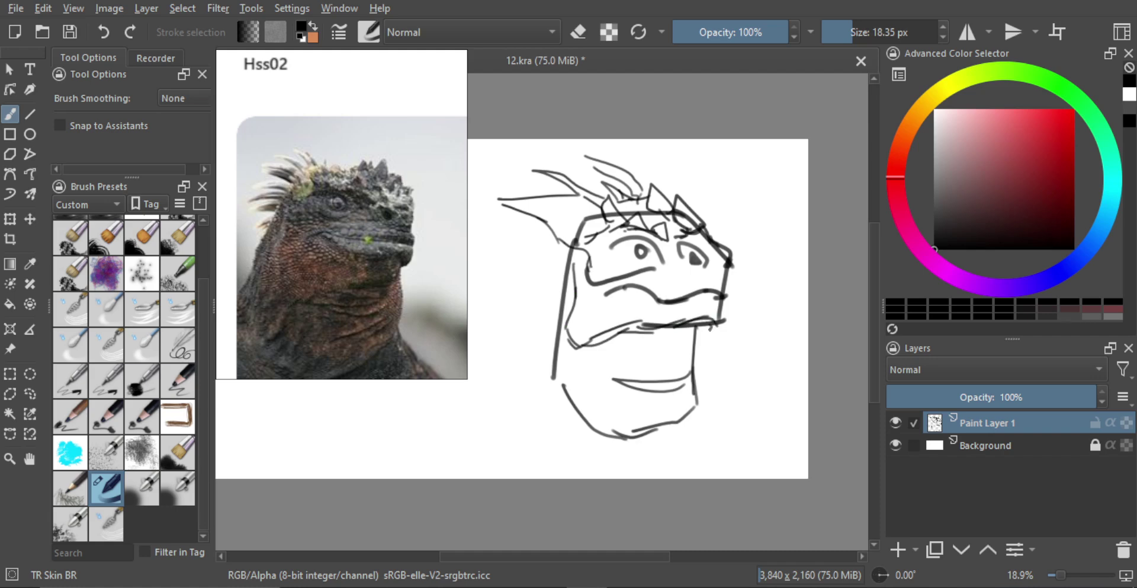
Thicken the contour along the back of the neck with heavier strokes, increasing the brush size to 24.64 px
shift+click(591, 307)
ctrl+click(568, 263)
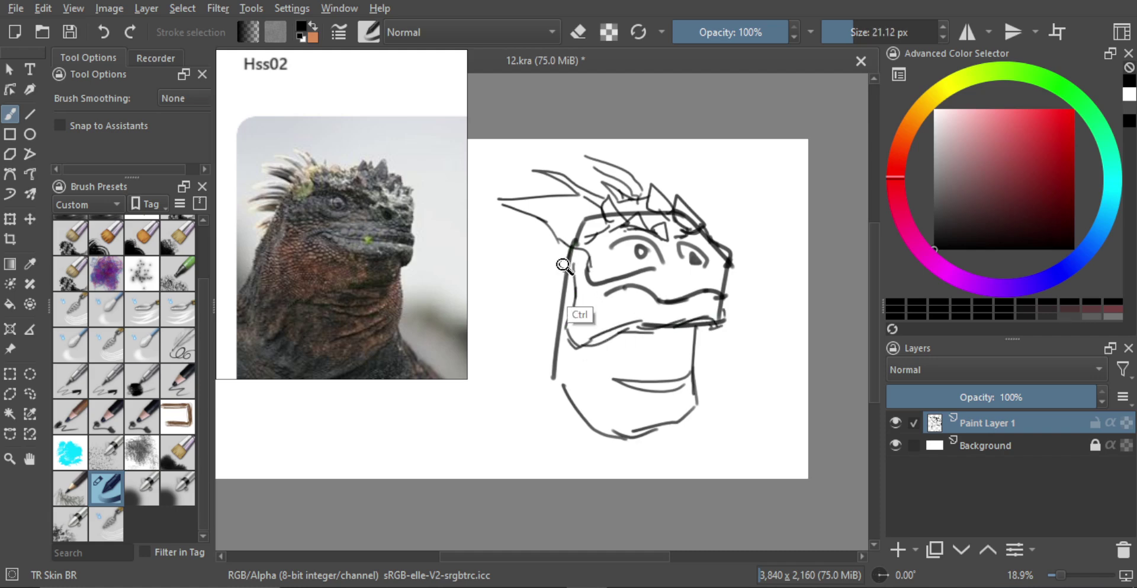
key(])
drag(561, 289, 558, 306)
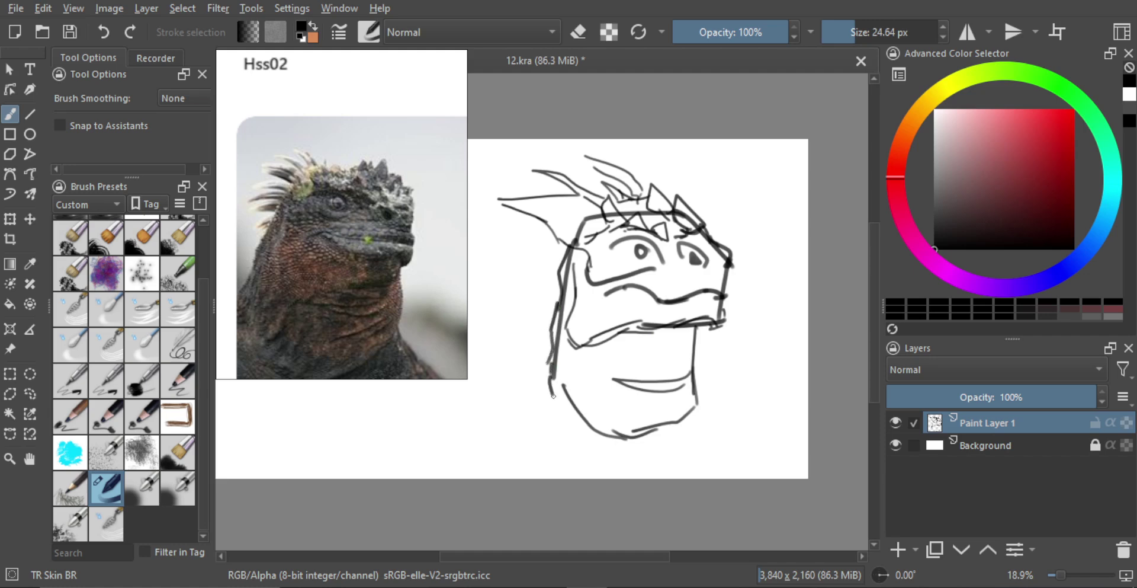
Draw the lower back corner of the neck and a curved line from the jaw down through the throat
drag(576, 423, 595, 430)
drag(680, 325, 654, 368)
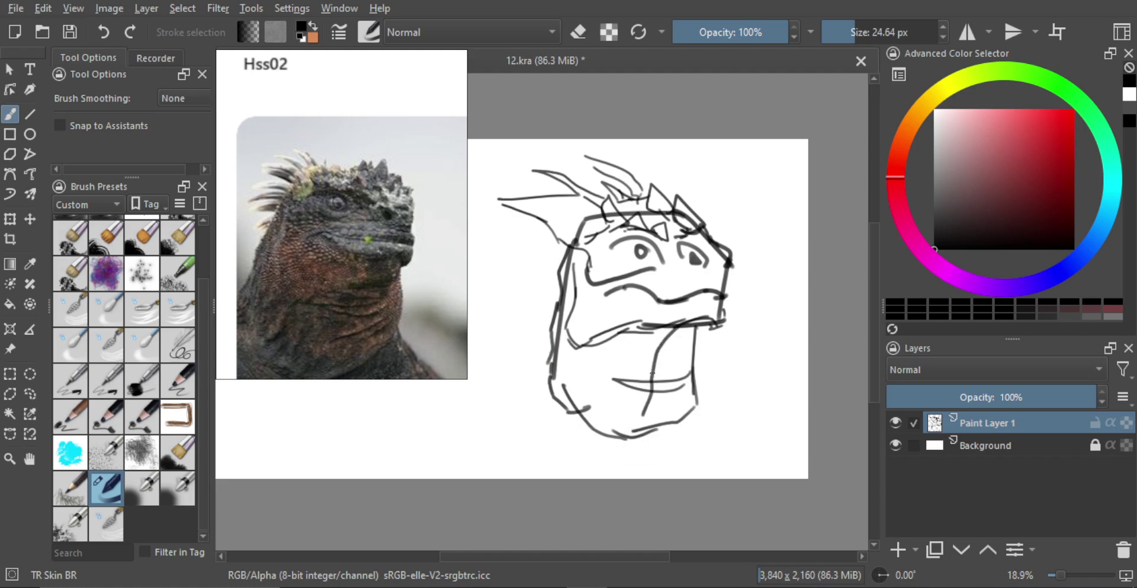
Thin the contour along the back of the neck with a 39.68 px eraser
key(bracketright)
key(e)
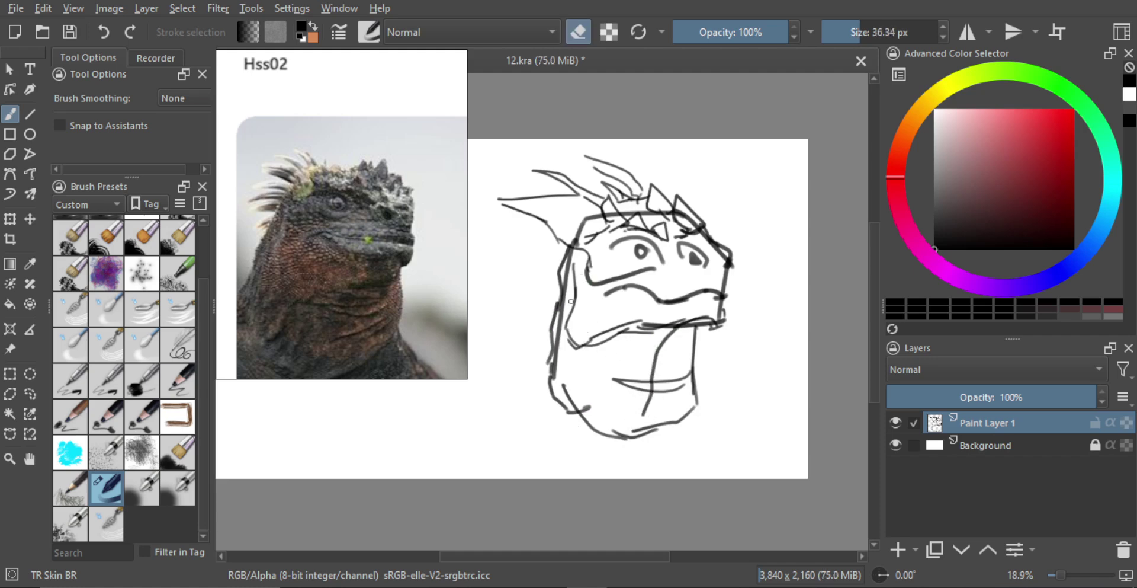
key(bracketright)
key(bracketright)
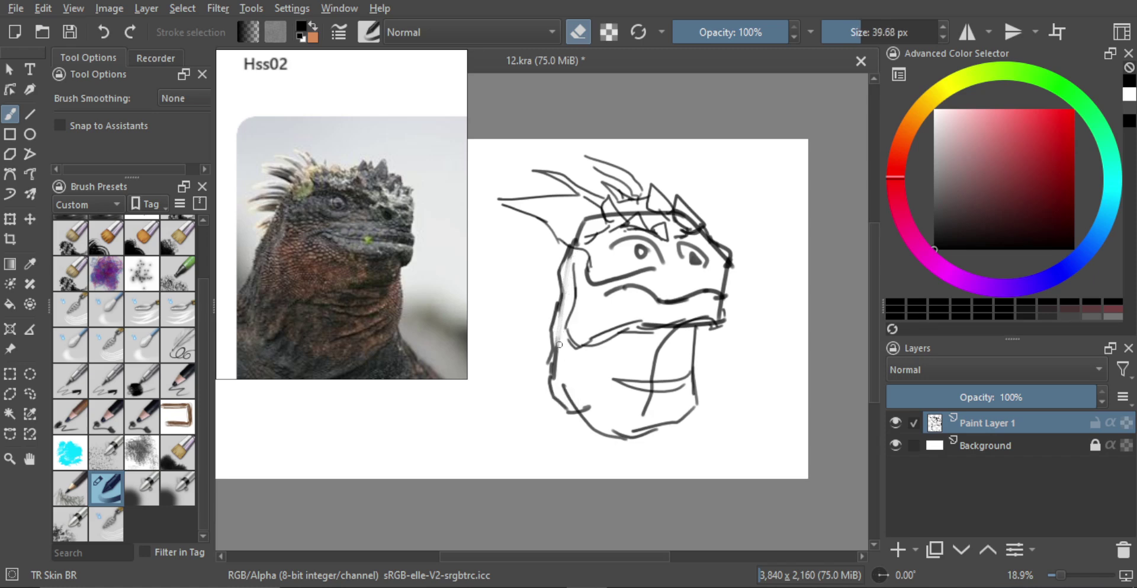
drag(560, 327, 555, 367)
Shade the back and base of the neck with soft grey strokes using a 72.89 px brush, undoing unwanted strokes
key(e)
shift+drag(559, 296, 566, 301)
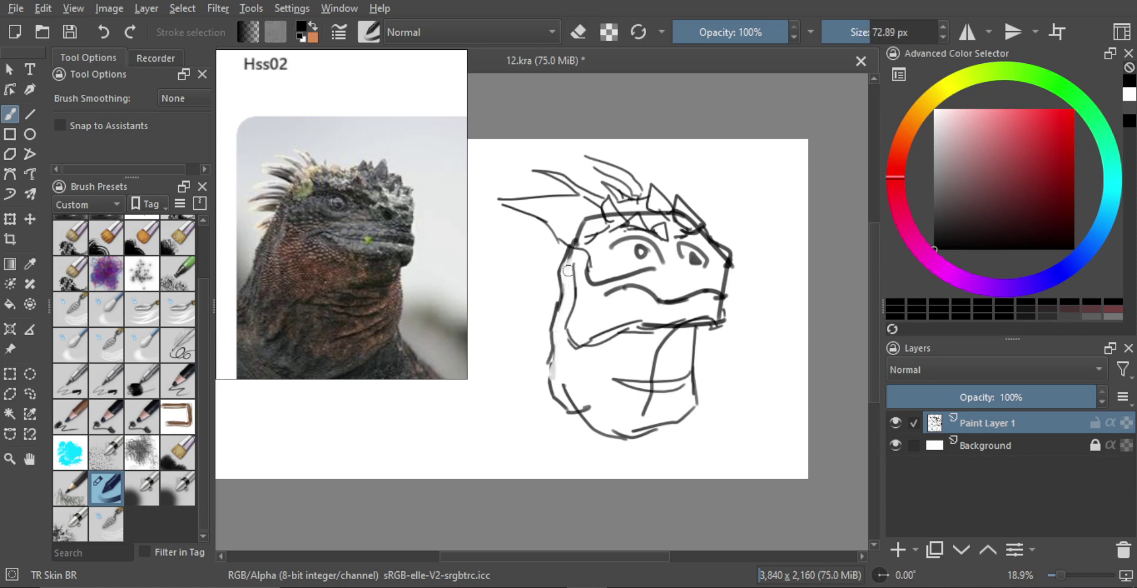
mouse_move(569, 258)
mouse_down()
mouse_move(556, 380)
mouse_move(570, 415)
mouse_move(574, 388)
mouse_move(560, 365)
mouse_move(569, 285)
mouse_move(564, 373)
mouse_move(575, 403)
mouse_move(593, 407)
mouse_move(574, 354)
mouse_move(586, 414)
mouse_move(572, 358)
mouse_move(595, 423)
mouse_move(603, 412)
mouse_up()
key(e)
key(e)
key(e)
mouse_move(591, 410)
mouse_down()
mouse_move(610, 426)
mouse_move(610, 385)
mouse_move(619, 415)
mouse_move(633, 391)
mouse_move(620, 423)
mouse_move(632, 425)
mouse_move(635, 409)
mouse_move(632, 429)
mouse_move(632, 394)
mouse_move(690, 394)
mouse_move(658, 415)
mouse_move(627, 380)
mouse_move(680, 376)
mouse_move(665, 389)
mouse_move(684, 388)
mouse_up()
key(ctrl+z)
key(e)
key(e)
key(e)
key(e)
key(ctrl+z)
key(e)
key(e)
Soften the curved throat line with the eraser, adjusting its size to 77.35 px
mouse_move(662, 422)
shift+mouse_down()
mouse_move(671, 397)
mouse_move(663, 417)
mouse_move(673, 410)
shift+mouse_up()
shift+drag(663, 366, 658, 365)
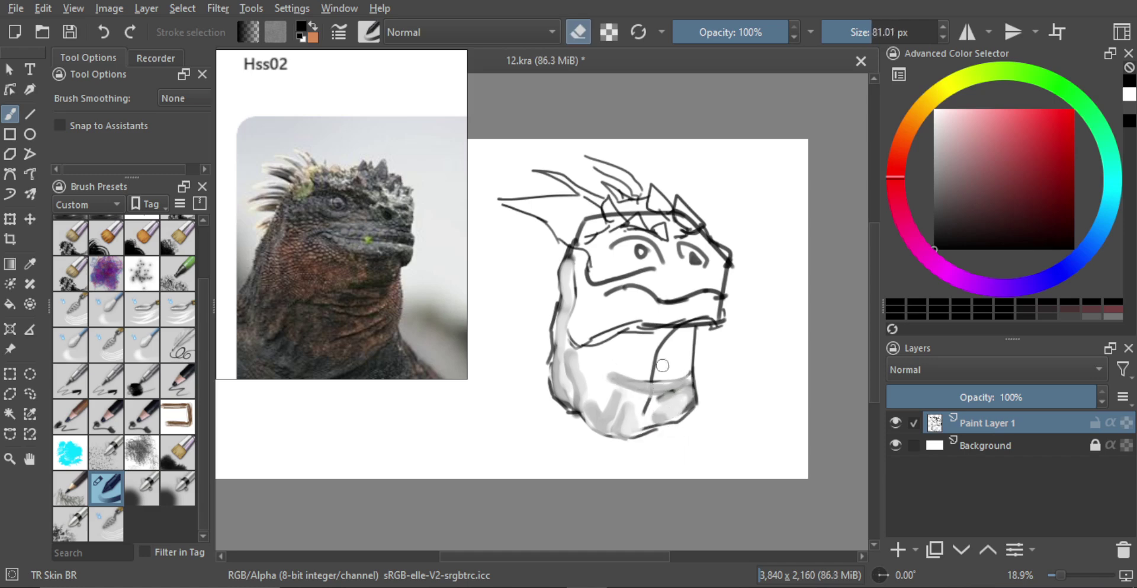
key(ctrl+z)
key(ctrl+shift+z)
key(bracketright)
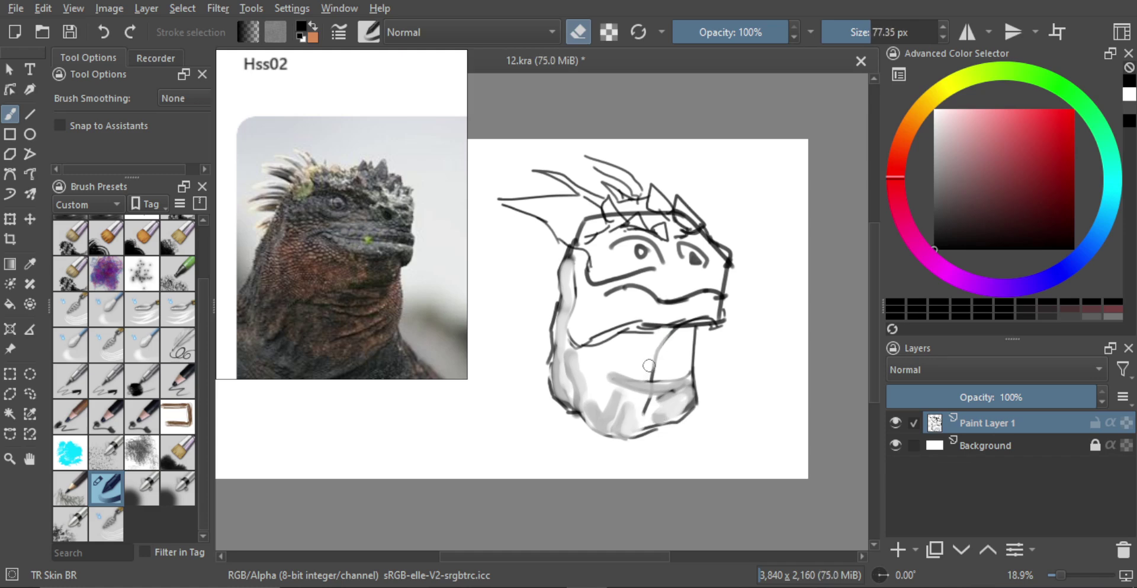
Add light grey shading strokes to the upper throat beneath the jaw and set the eraser size to 102.52 px
key(e)
mouse_move(650, 360)
mouse_down()
mouse_move(644, 373)
mouse_move(647, 348)
mouse_move(639, 374)
mouse_move(653, 353)
mouse_move(619, 347)
mouse_move(680, 349)
mouse_up()
key(e)
key(e)
key(e)
key(bracketright)
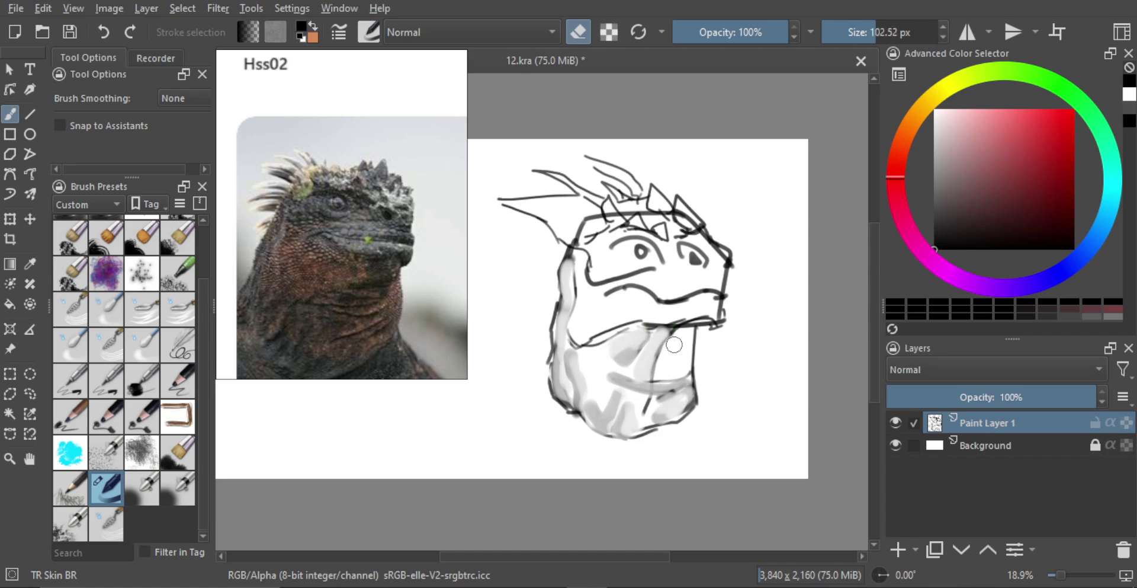
Paint a dark shadow on the throat directly under the jaw with an 81.54 px brush
key(bracketleft)
key(bracketleft)
key(e)
mouse_move(619, 333)
mouse_down()
mouse_move(690, 355)
mouse_move(631, 335)
mouse_move(681, 325)
mouse_move(675, 350)
mouse_move(687, 347)
mouse_up()
key(e)
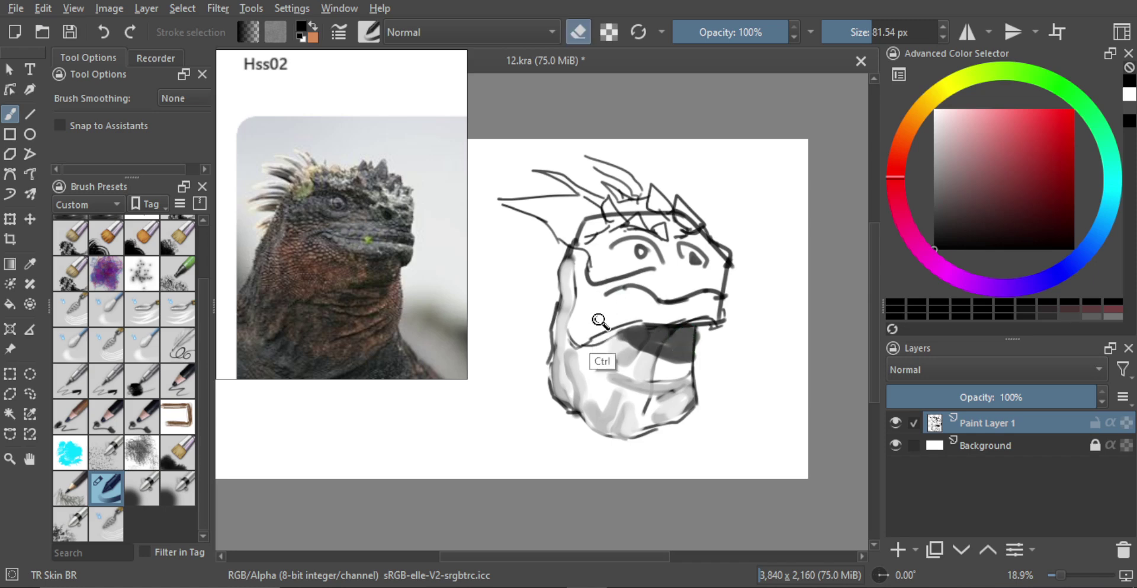
Rework the rear jaw corner and the underside of the jaw with a smaller, rougher brush line, undoing the last stroke
scroll(603, 320, up, 1)
mouse_move(616, 325)
shift+mouse_down()
mouse_move(602, 312)
mouse_move(564, 331)
mouse_move(590, 355)
shift+mouse_up()
key(bracketleft)
key(bracketleft)
key(bracketleft)
key(bracketleft)
key(ctrl+z)
Break up the cheek edge and rear jaw line into scalloped bumps with a 40.71 px eraser
key(e)
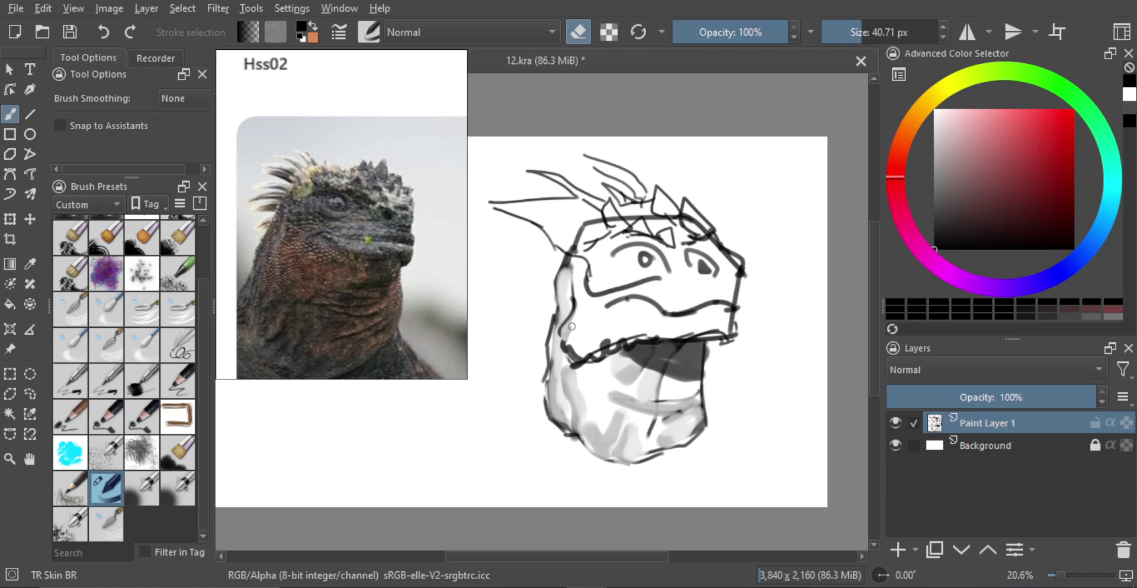
mouse_move(595, 343)
mouse_down()
mouse_move(646, 338)
mouse_move(601, 358)
mouse_up()
drag(580, 305, 579, 327)
key(e)
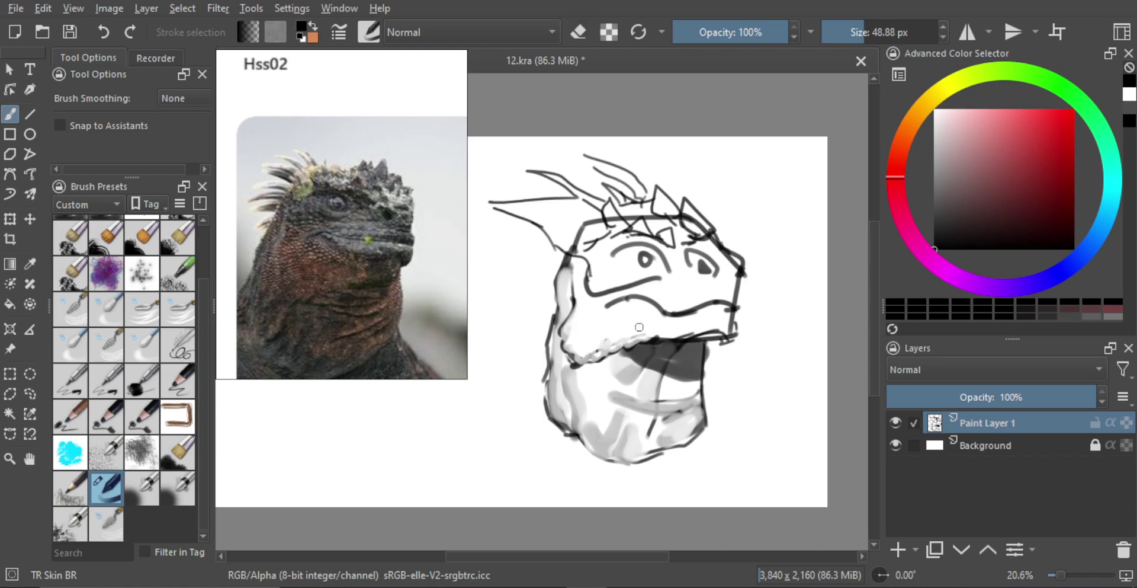
Shade the cheek and rear jaw with grey scale-like dabs, increasing the brush size from 48.88 px to 61.28 px and beyond
key(bracketright)
mouse_move(579, 289)
mouse_down()
mouse_move(575, 341)
mouse_move(628, 341)
mouse_move(571, 332)
mouse_move(629, 337)
mouse_move(582, 301)
mouse_move(585, 339)
mouse_move(637, 335)
mouse_up()
key(e)
key(bracketright)
key(e)
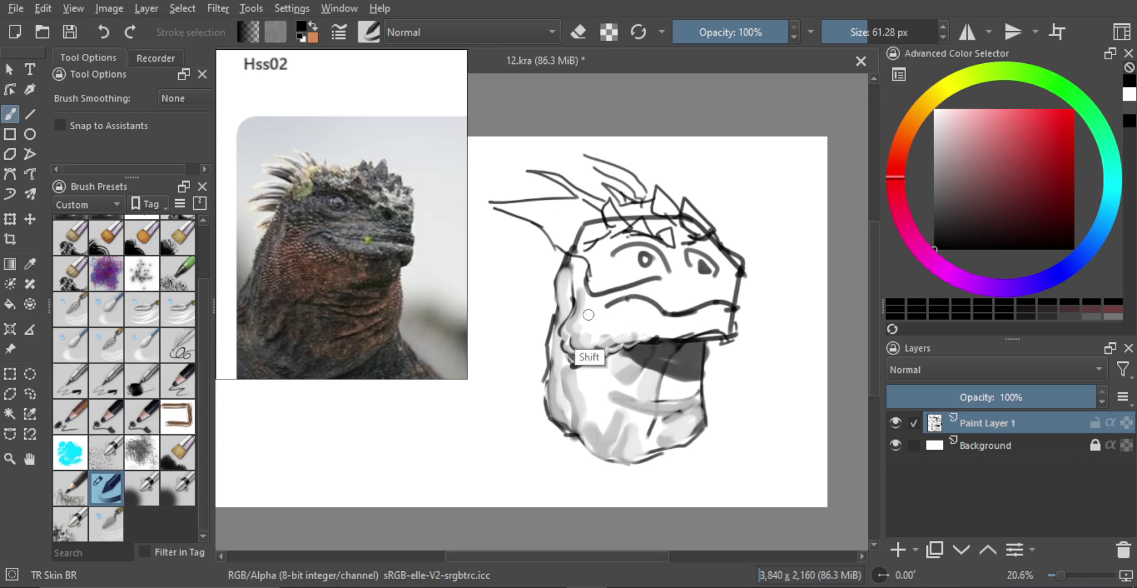
key(bracketright)
mouse_move(585, 298)
mouse_down()
mouse_move(577, 324)
mouse_move(588, 334)
mouse_move(635, 328)
mouse_move(585, 303)
mouse_move(580, 320)
mouse_move(603, 335)
mouse_move(640, 331)
mouse_move(604, 325)
mouse_move(589, 294)
mouse_move(584, 338)
mouse_move(600, 339)
mouse_move(567, 315)
mouse_up()
key(e)
Draw jagged spiky scales around the rear jaw corner and along its underside with a 14.78 px brush
key(bracketleft)
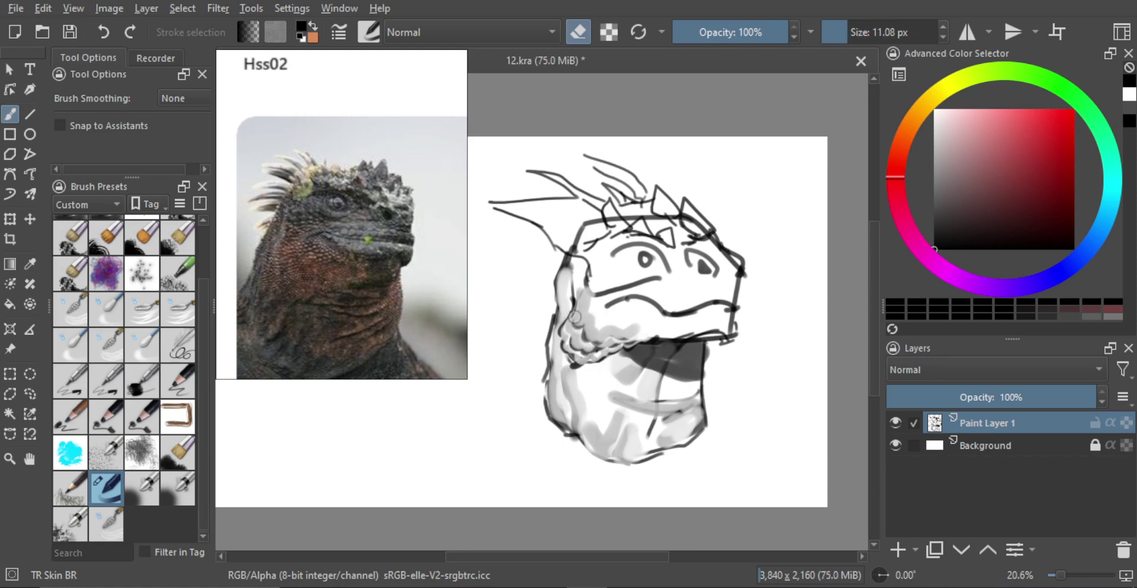
key(e)
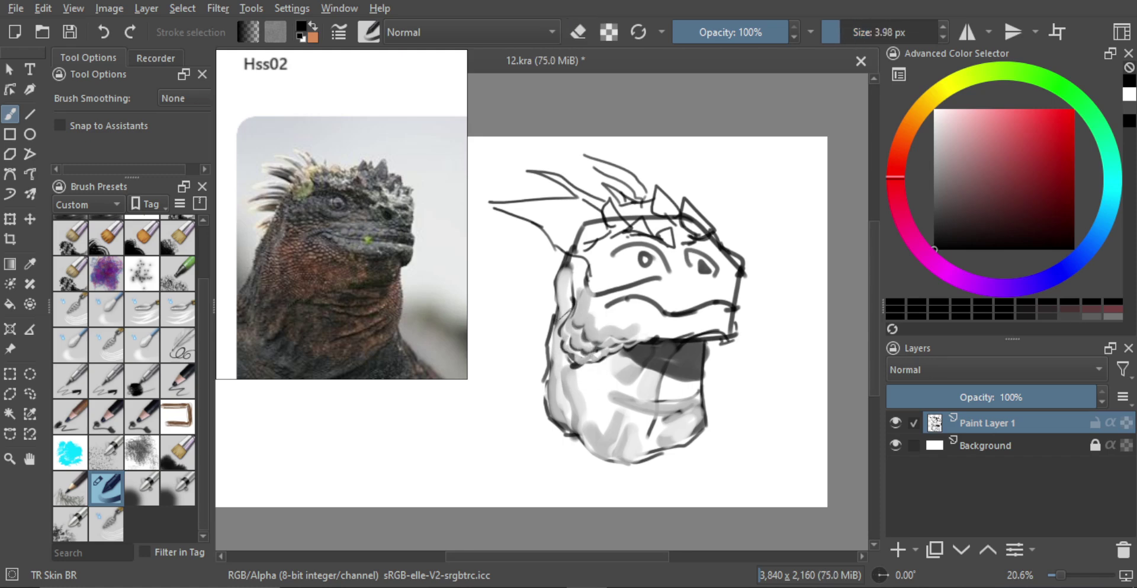
key(bracketright)
key(bracketright)
key(bracketright)
key(bracketright)
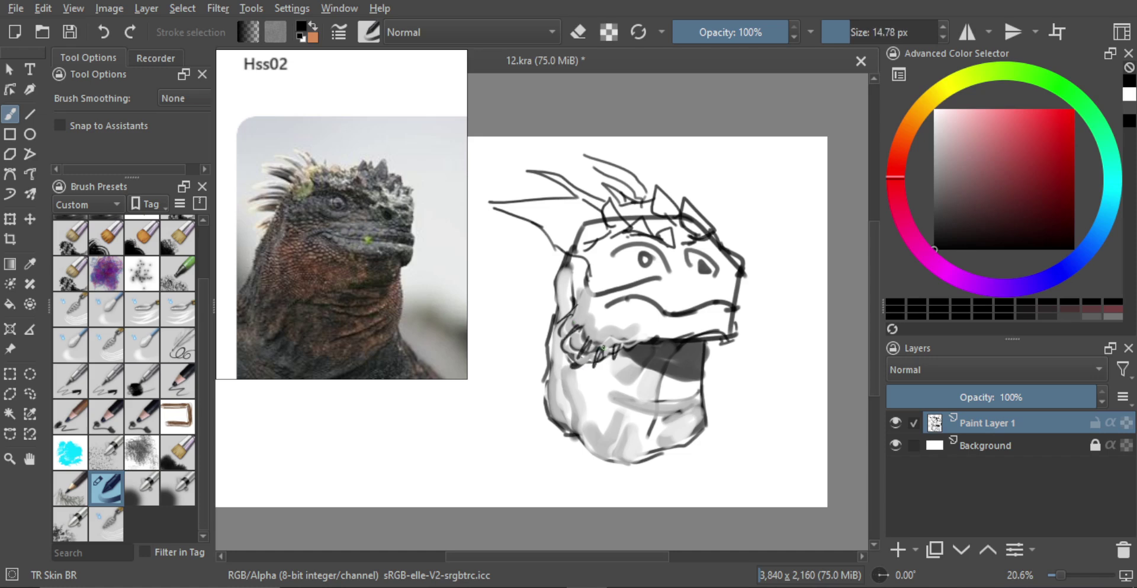
drag(572, 338, 594, 372)
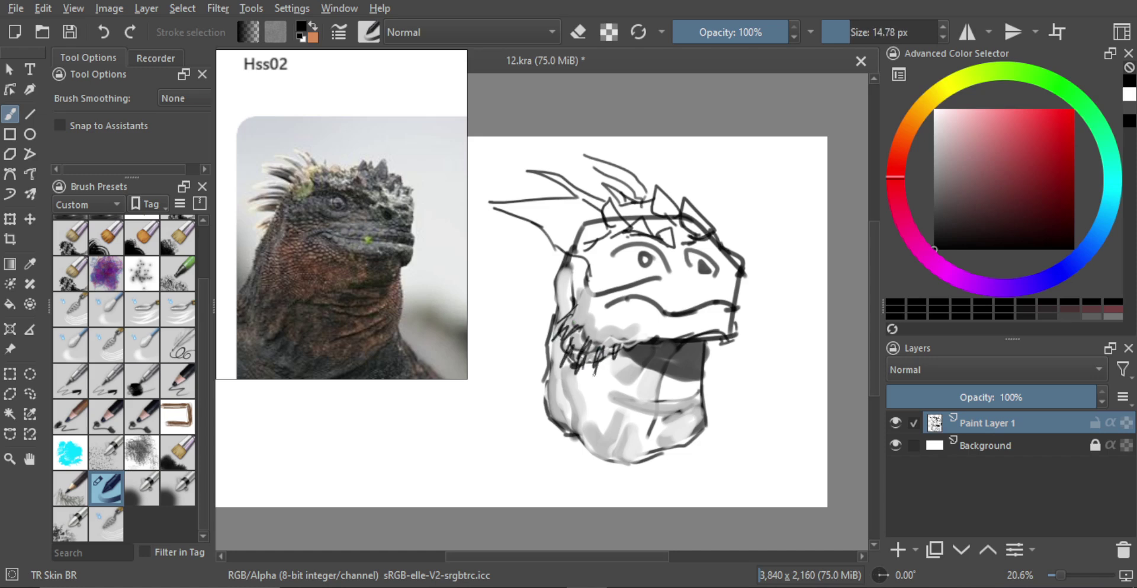
Erase the squared front edge of the lower jaw with a 28.35 px eraser
key(e)
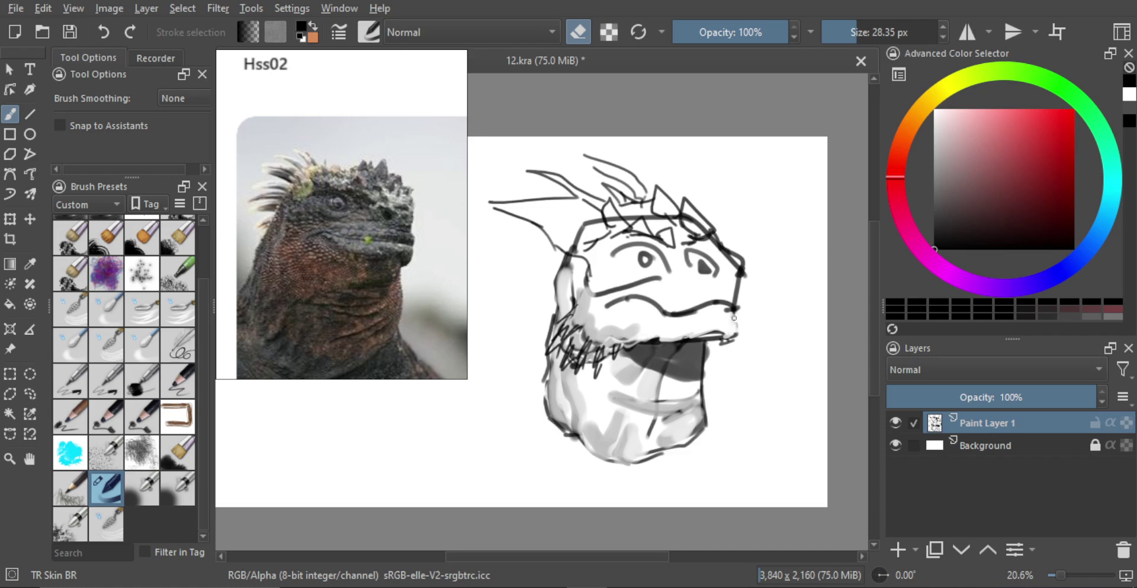
mouse_move(734, 317)
shift+mouse_down()
mouse_move(722, 318)
mouse_move(735, 330)
shift+mouse_up()
key(ctrl+z)
Redraw the front of the lower jaw as a pointed chin and clean up its interior with a 44.46 px eraser
key(e)
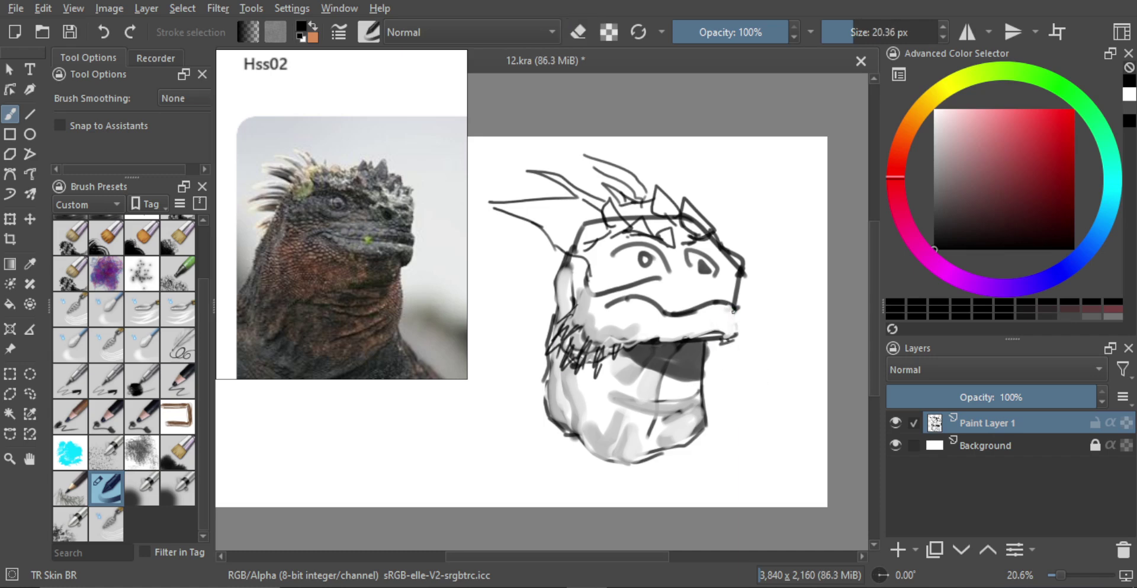
mouse_move(724, 350)
mouse_down()
mouse_move(665, 339)
mouse_move(670, 360)
mouse_move(687, 360)
mouse_up()
key(e)
mouse_move(687, 335)
mouse_down()
mouse_move(717, 333)
mouse_move(732, 345)
mouse_up()
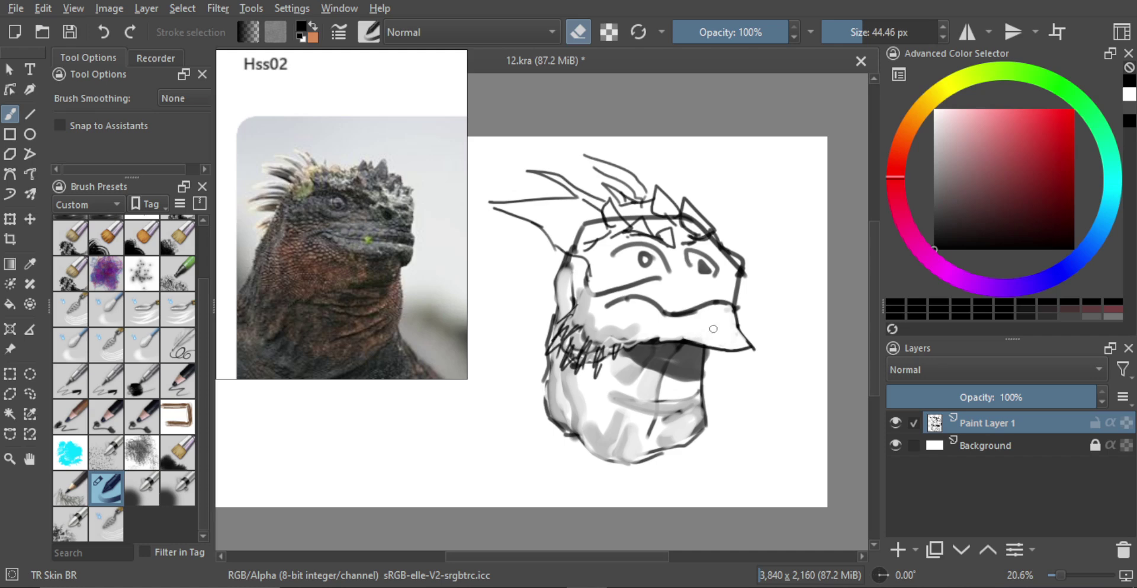
Shade the rear of the lower jaw with light grey, undoing two strokes, and blend it with a 58.34 px eraser
key(e)
key(bracketright)
mouse_move(642, 333)
mouse_down()
mouse_move(672, 333)
mouse_move(613, 334)
mouse_up()
key(ctrl+z)
mouse_move(594, 317)
mouse_down()
mouse_move(634, 332)
mouse_move(597, 321)
mouse_move(603, 330)
mouse_move(634, 310)
mouse_move(601, 316)
mouse_move(629, 325)
mouse_up()
key(ctrl+z)
key(e)
key(bracketright)
key(bracketright)
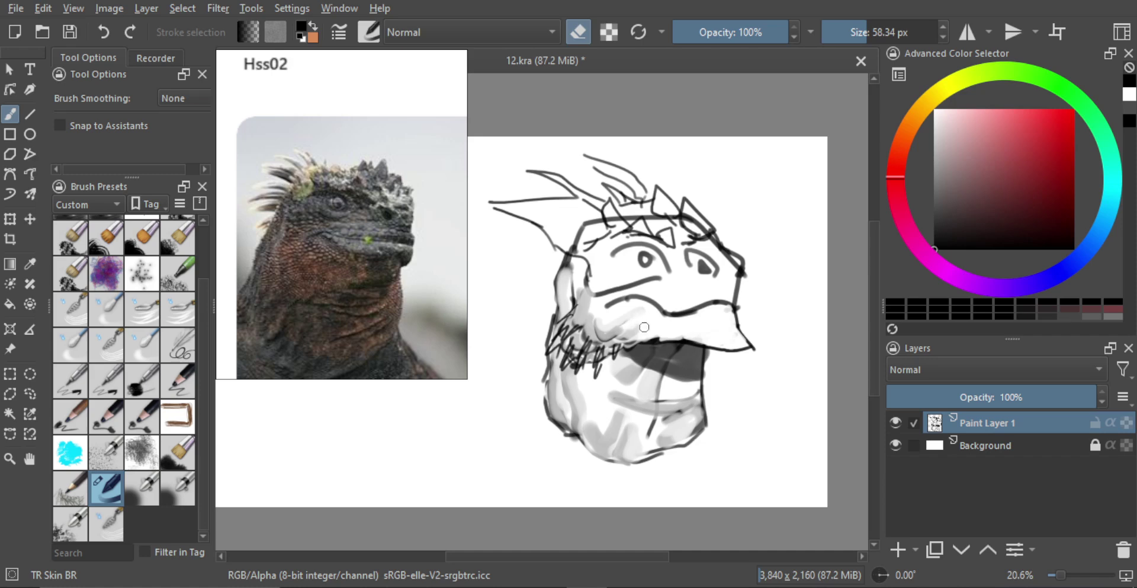
Draw a curved crease at the rear of the lower jaw with a 17.86 px brush and soften it with the eraser
key(e)
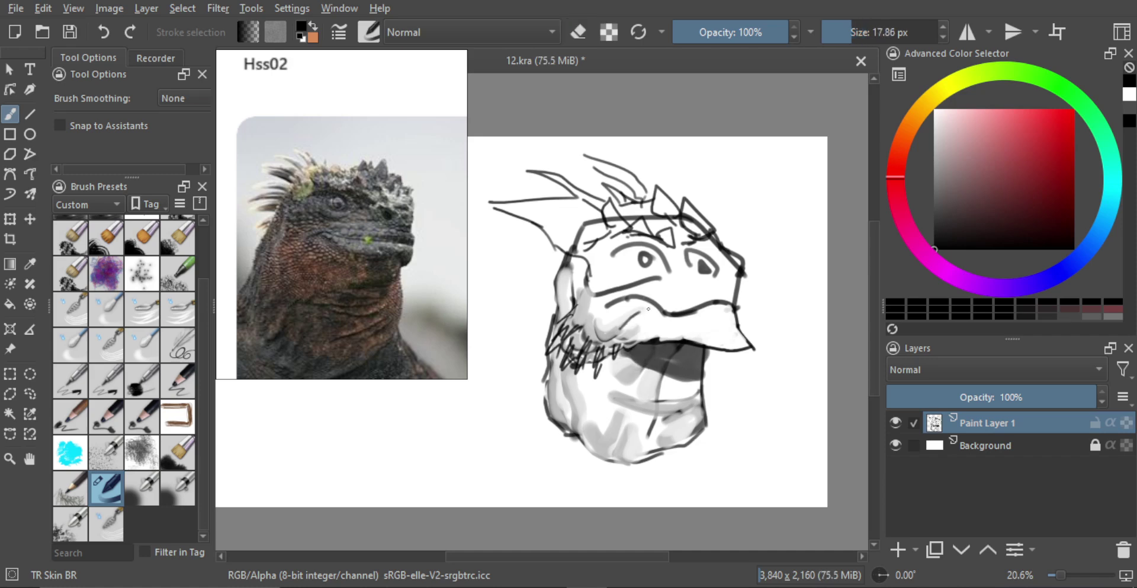
key(e)
mouse_move(639, 312)
mouse_down()
mouse_move(665, 328)
mouse_move(642, 333)
mouse_move(696, 336)
mouse_move(651, 328)
mouse_up()
key(e)
Model the lower jaw and chin with grey shading, alternating brush and eraser at varying sizes
key(e)
mouse_move(641, 333)
mouse_down()
mouse_move(700, 333)
mouse_move(653, 316)
mouse_move(728, 343)
mouse_move(685, 327)
mouse_move(731, 341)
mouse_move(687, 319)
mouse_move(729, 340)
mouse_move(710, 319)
mouse_move(726, 319)
mouse_move(697, 321)
mouse_move(728, 317)
mouse_up()
key(e)
key(bracketright)
key(e)
key(bracketright)
key(e)
key(bracketleft)
key(bracketleft)
key(e)
key(bracketright)
key(bracketright)
key(bracketleft)
key(bracketleft)
key(bracketleft)
key(bracketleft)
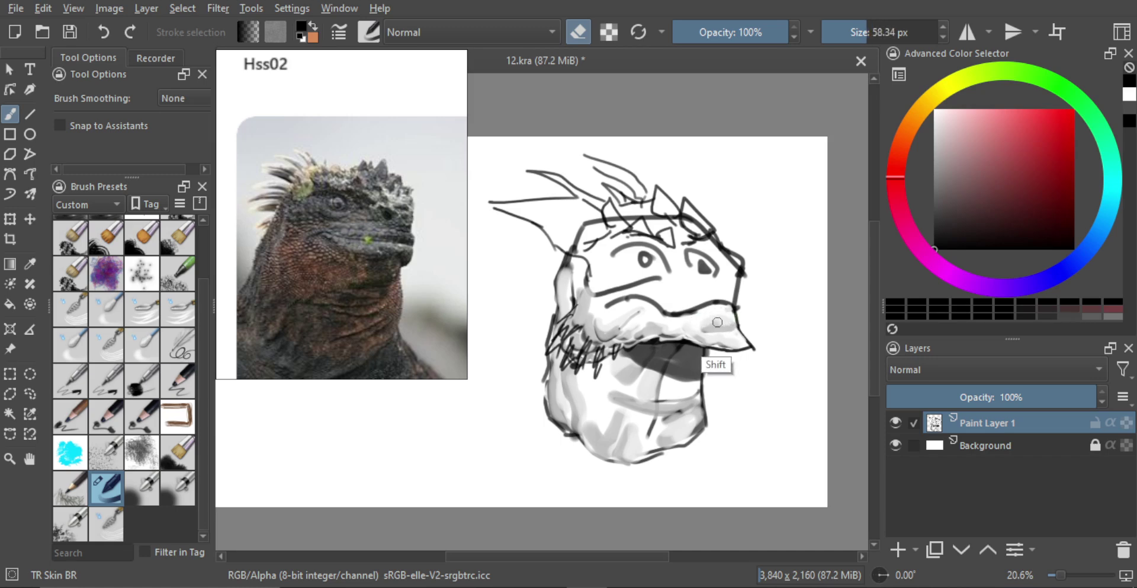
Thin the wavy mouth line with a 37.50 px eraser, undoing a trial brush stroke on it
key(e)
drag(609, 309, 615, 306)
key(ctrl+z)
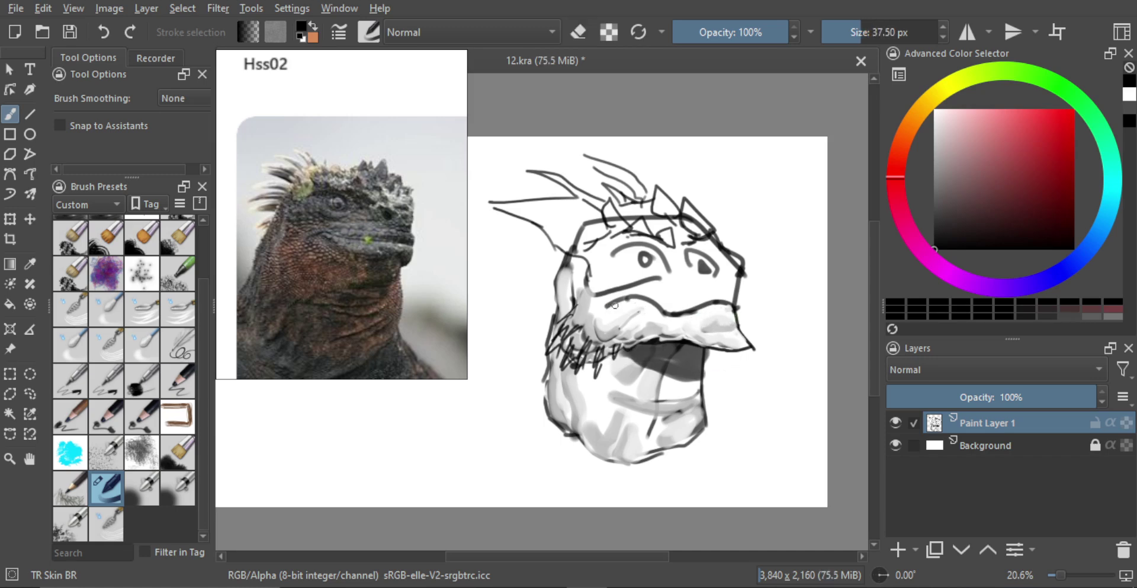
key(e)
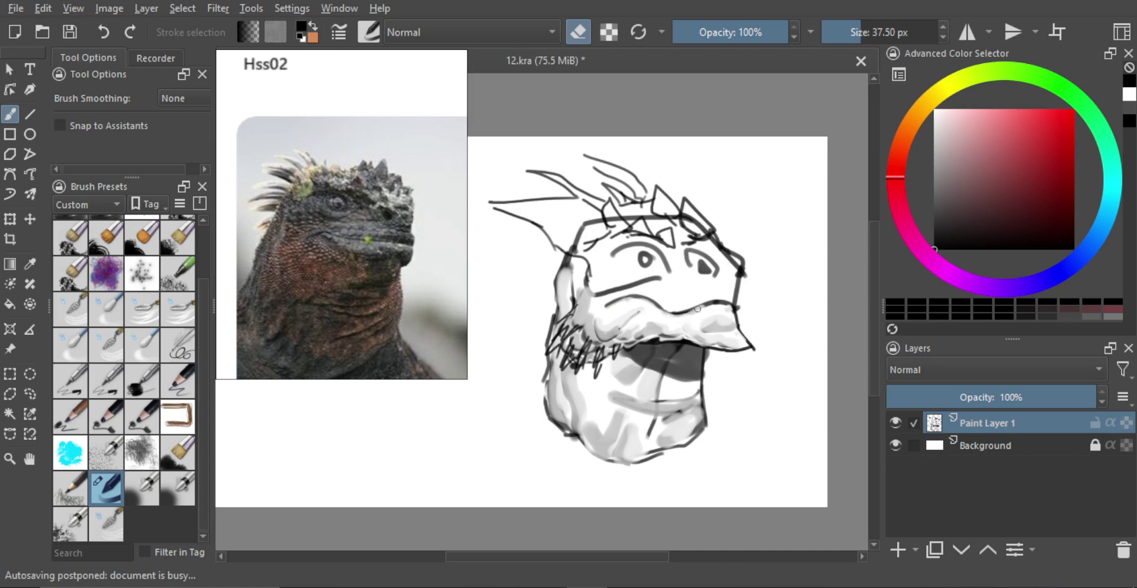
drag(698, 309, 723, 306)
drag(619, 295, 654, 297)
Draw two small pointed teeth at the front of the mouth with a 15.45 px brush, undoing the failed attempts
key(e)
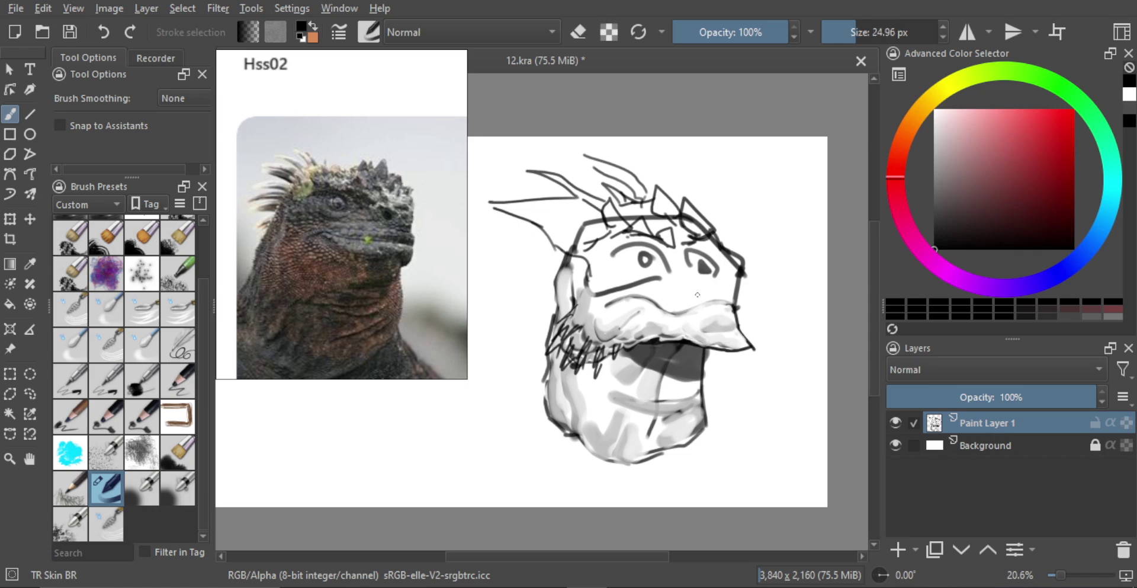
mouse_move(704, 304)
mouse_down()
mouse_move(733, 304)
mouse_move(696, 313)
mouse_up()
key(ctrl+z)
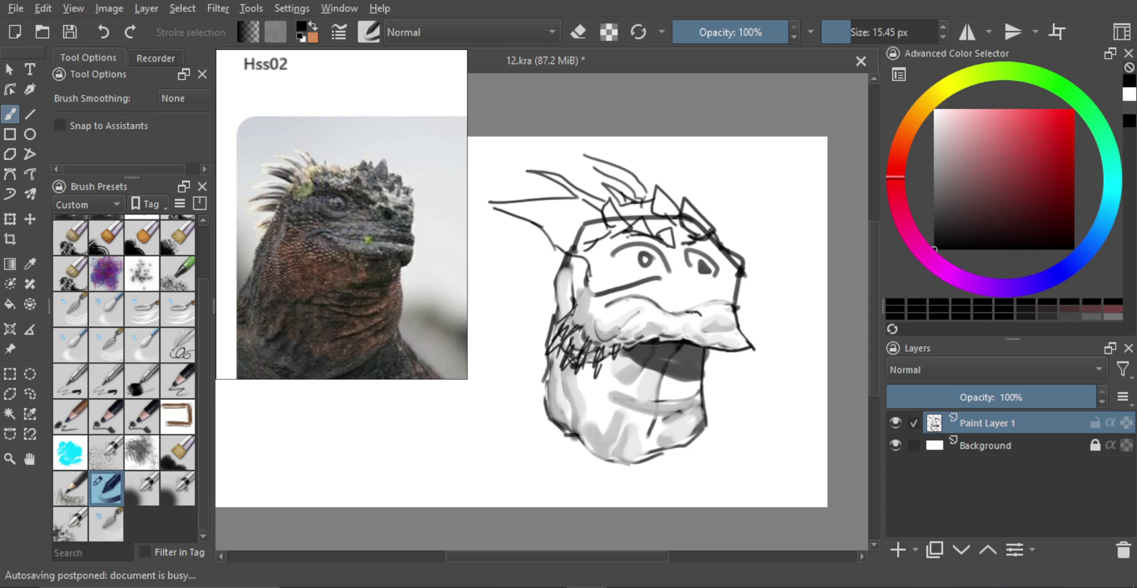
key(ctrl+z)
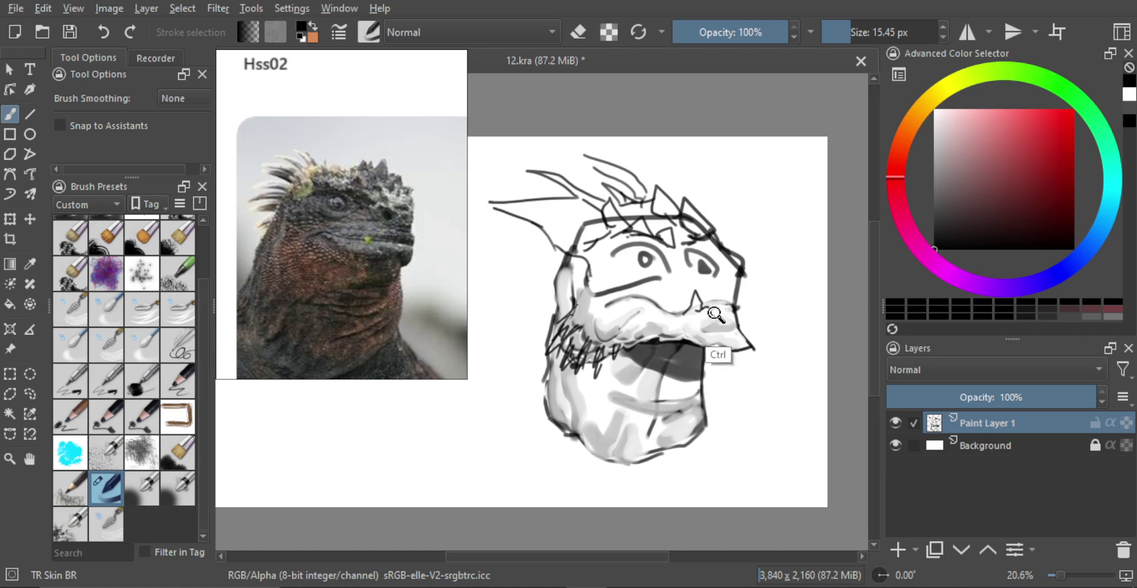
key(ctrl+z)
drag(706, 309, 726, 318)
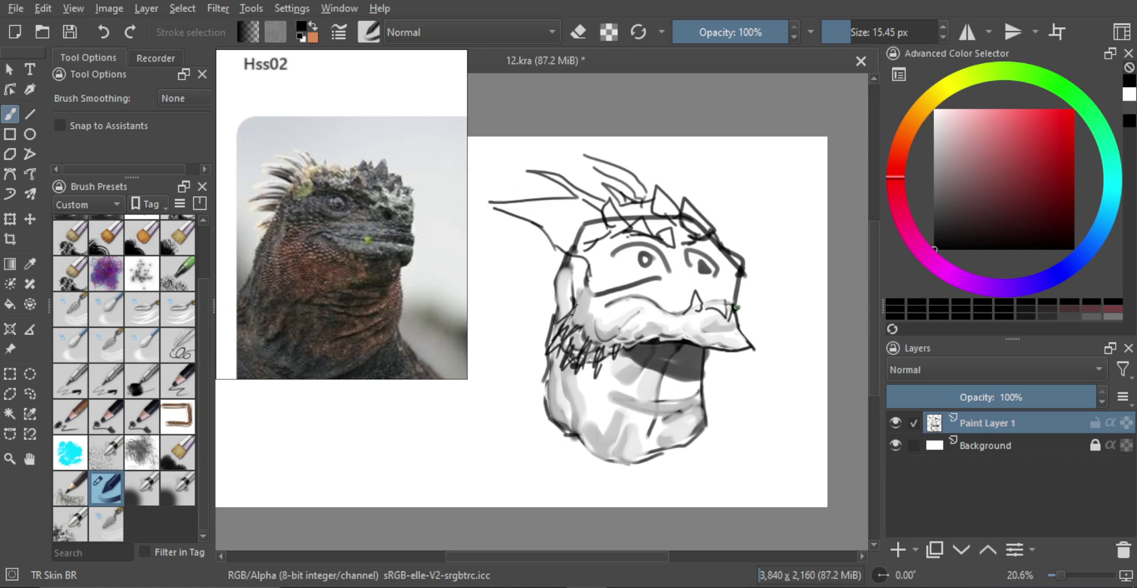
Shade the front teeth and snout edge in grey and lighten the mouth line with a 26.88 px eraser
key(e)
key(e)
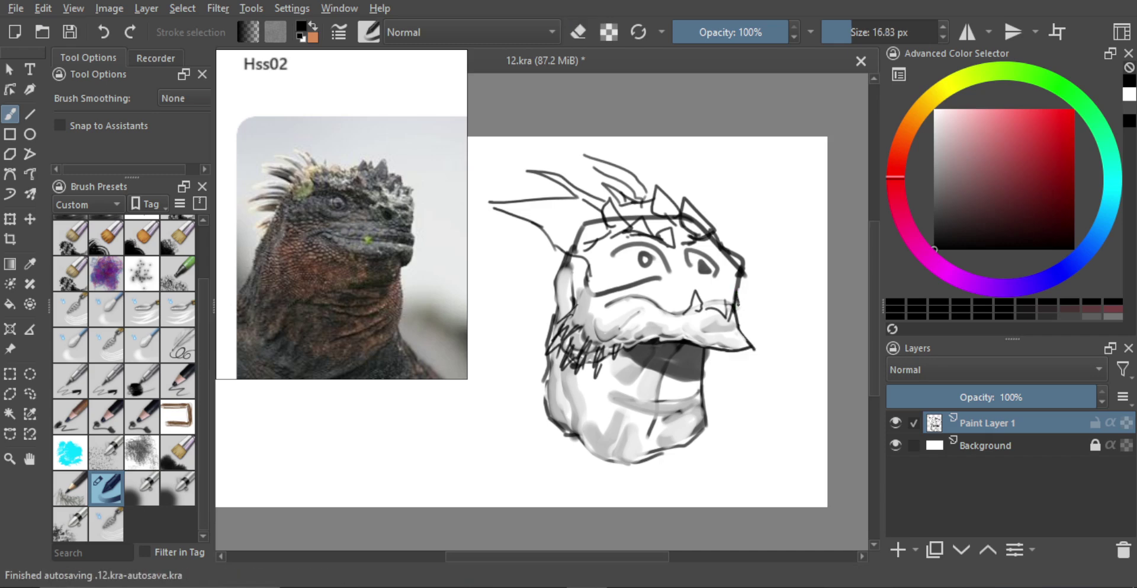
mouse_move(715, 305)
shift+mouse_down()
mouse_move(695, 306)
mouse_move(719, 302)
mouse_move(724, 312)
mouse_move(713, 292)
mouse_move(606, 304)
shift+mouse_up()
key(e)
key(e)
key(e)
key(e)
key(e)
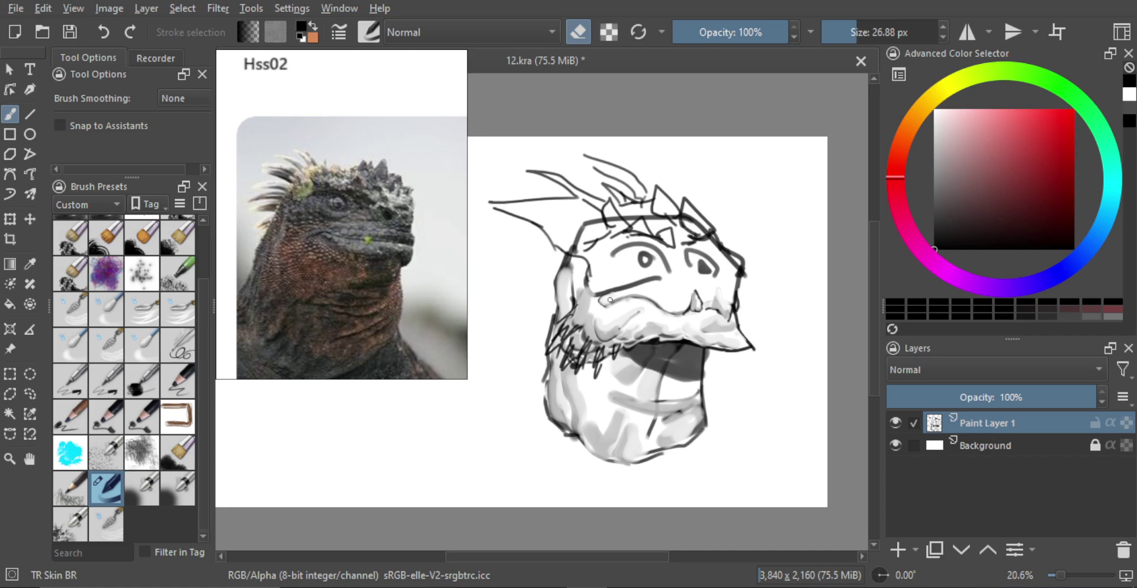
Redraw the mouth line darker with a 12.60 px brush
key(e)
mouse_move(634, 298)
mouse_down()
mouse_move(616, 306)
mouse_move(633, 299)
mouse_up()
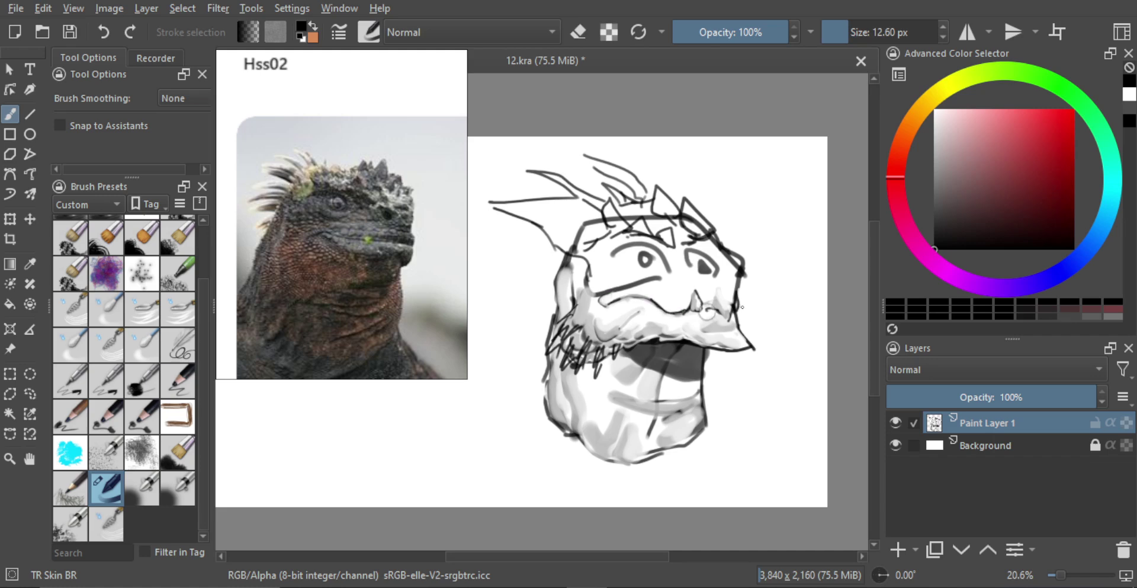
Fade the head contour from the snout over the brow to the back of the head, alternating eraser and brush
key(e)
mouse_move(735, 276)
mouse_down()
mouse_move(732, 306)
mouse_move(734, 290)
mouse_move(708, 266)
mouse_move(721, 250)
mouse_move(693, 221)
mouse_move(626, 225)
mouse_move(603, 243)
mouse_move(591, 228)
mouse_up()
key(e)
key(e)
key(e)
key(e)
key(e)
key(e)
key(e)
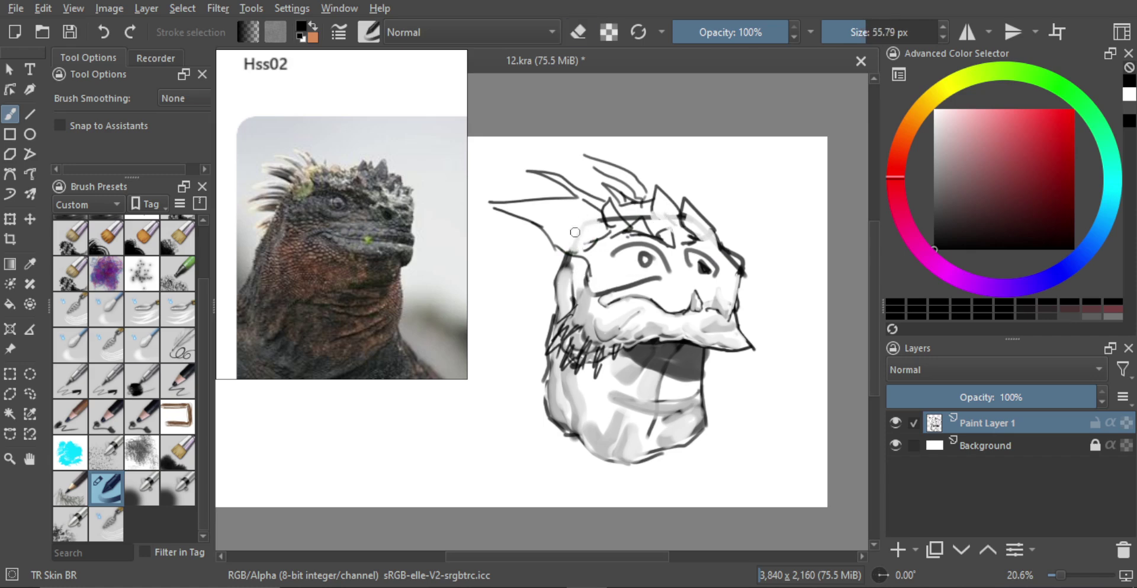
Shade the base of the large rear spine in grey and darken its tip and edges
drag(596, 287, 589, 287)
shift+drag(551, 228, 548, 229)
mouse_move(497, 204)
mouse_down()
mouse_move(569, 234)
mouse_move(597, 232)
mouse_up()
key(e)
mouse_move(564, 226)
shift+mouse_down()
mouse_move(550, 211)
mouse_move(575, 237)
mouse_move(598, 231)
mouse_move(563, 231)
mouse_move(563, 212)
mouse_move(584, 235)
mouse_move(595, 216)
mouse_move(598, 203)
mouse_move(575, 193)
mouse_move(587, 184)
shift+mouse_up()
Darken the second rear spine from its tip to the crown, redoing the first stroke
key(e)
mouse_move(550, 177)
mouse_down()
mouse_move(589, 205)
mouse_move(567, 183)
mouse_up()
key(ctrl+z)
mouse_move(547, 175)
mouse_down()
mouse_move(600, 205)
mouse_move(553, 175)
mouse_move(603, 205)
mouse_move(639, 175)
mouse_move(642, 198)
mouse_move(622, 172)
mouse_move(649, 198)
mouse_up()
key(e)
key(e)
key(e)
Shade the upper spines and the pointed scales along the crown, alternating brush and eraser
mouse_move(599, 163)
mouse_down()
mouse_move(638, 192)
mouse_move(621, 213)
mouse_up()
key(e)
mouse_move(627, 212)
mouse_down()
mouse_move(621, 203)
mouse_move(675, 213)
mouse_move(663, 200)
mouse_move(704, 236)
mouse_move(687, 207)
mouse_move(702, 234)
mouse_up()
key(e)
key(e)
key(e)
key(e)
key(e)
key(e)
drag(664, 196, 672, 220)
key(e)
key(e)
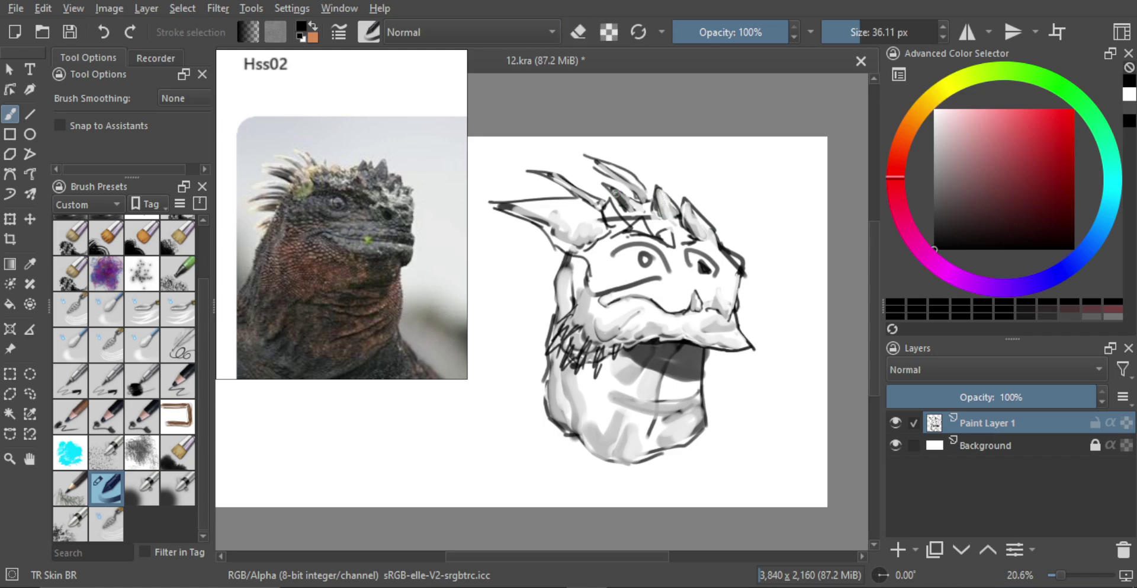
Fill the triangular scales across the forehead with black and set the eraser size to 35.40 px
mouse_move(615, 192)
mouse_down()
mouse_move(632, 204)
mouse_move(611, 223)
mouse_move(667, 239)
mouse_move(714, 226)
mouse_move(722, 245)
mouse_up()
key(e)
key(e)
key(])
key(e)
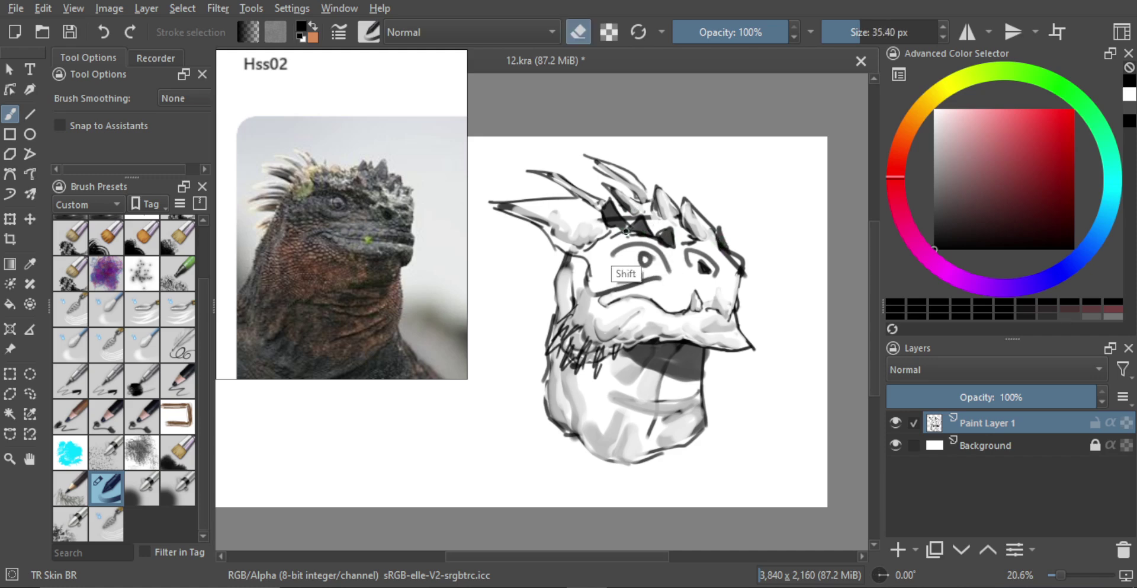
Darken the tips of the rear spines and the crown spine with a finer brush starting at 22.06 px
key([)
key([)
key(e)
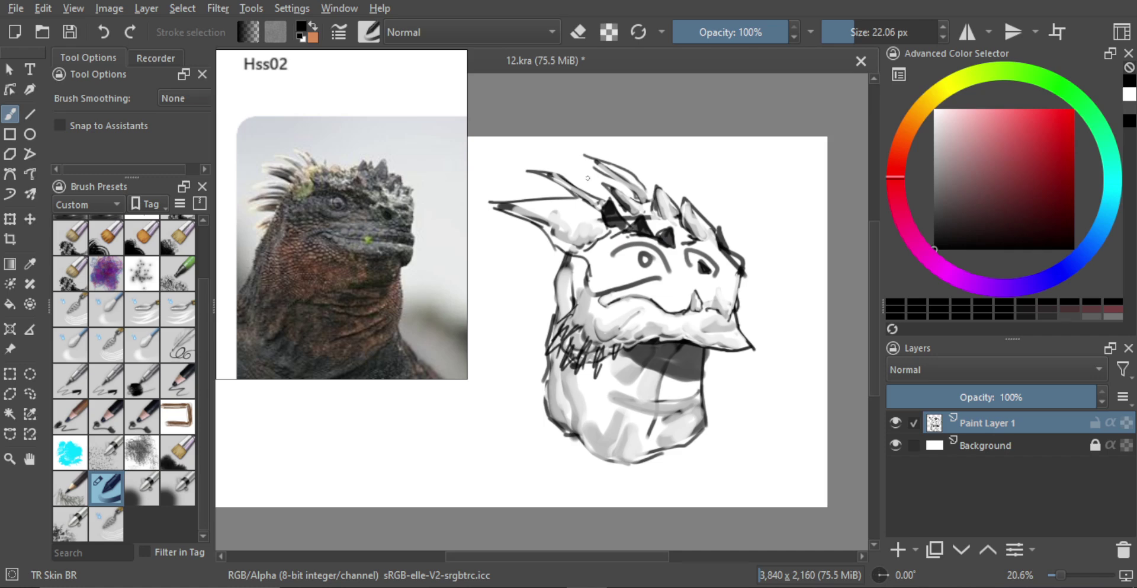
drag(542, 173, 575, 189)
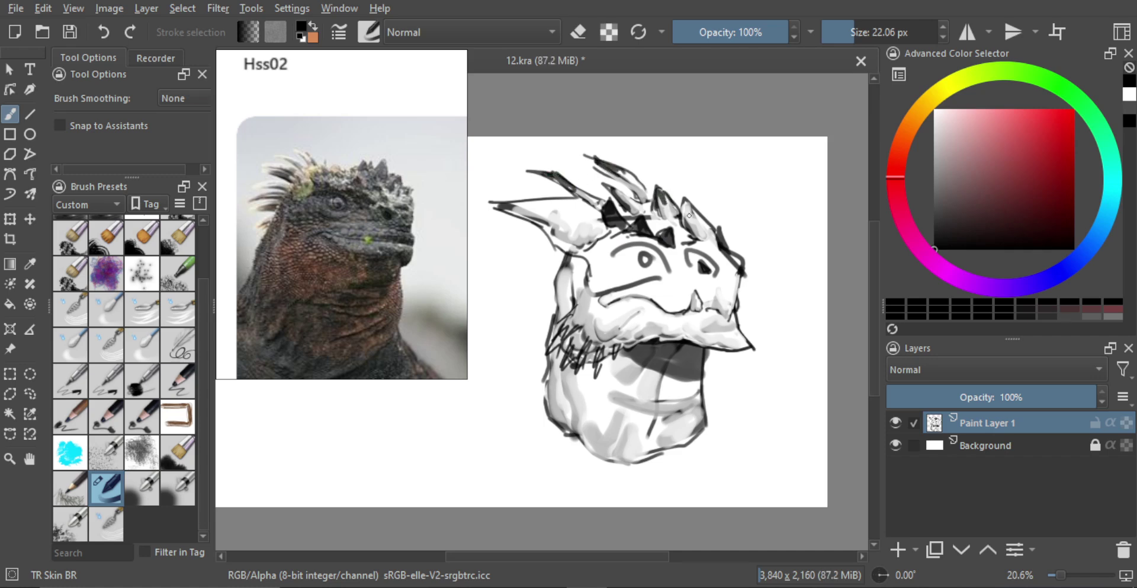
drag(690, 219, 689, 204)
shift+drag(557, 243, 566, 243)
mouse_move(549, 200)
mouse_down()
mouse_move(507, 210)
mouse_move(534, 221)
mouse_up()
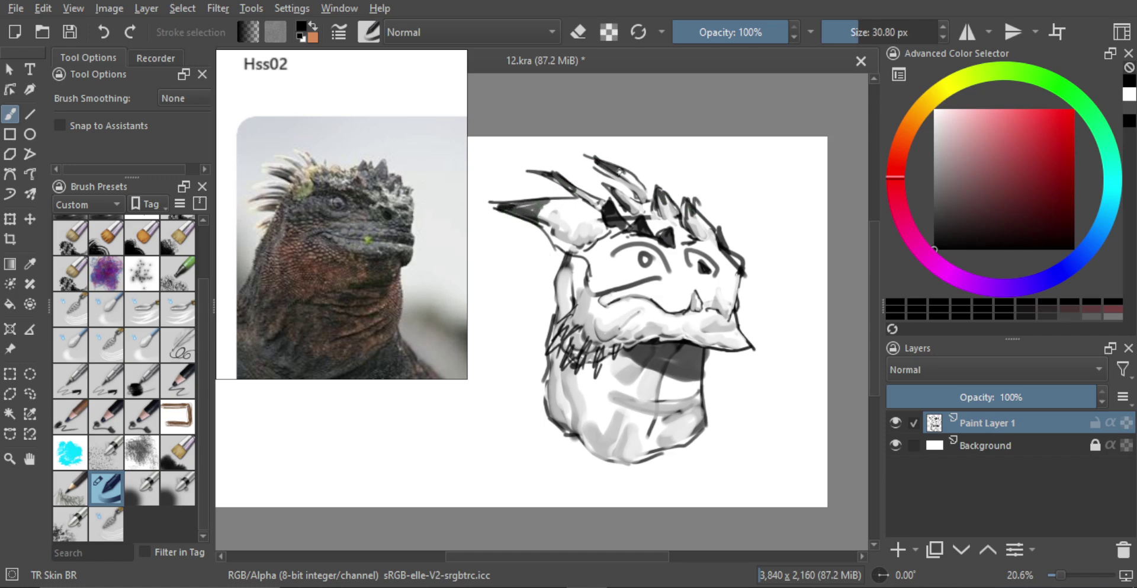
Soften the brow line above the near eye with the eraser
key(e)
key(bracketleft)
key(bracketleft)
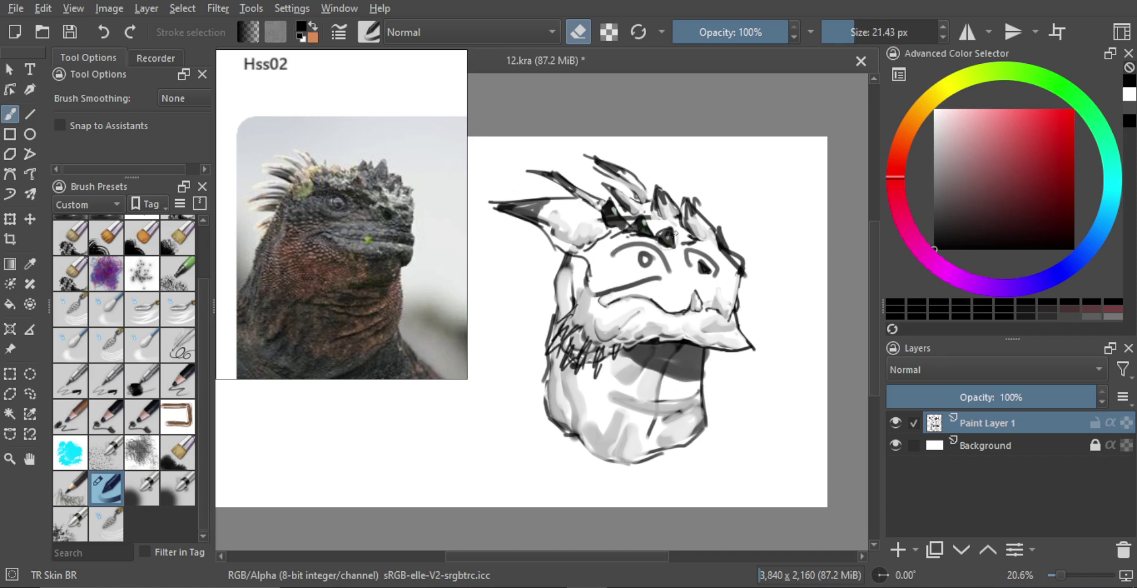
shift+drag(709, 269, 716, 267)
mouse_move(630, 252)
shift+mouse_down()
mouse_move(641, 267)
mouse_move(631, 253)
mouse_move(645, 251)
mouse_move(607, 256)
shift+mouse_up()
key(e)
key(e)
mouse_move(677, 260)
shift+mouse_down()
mouse_move(646, 249)
mouse_move(659, 253)
shift+mouse_up()
key(e)
key(e)
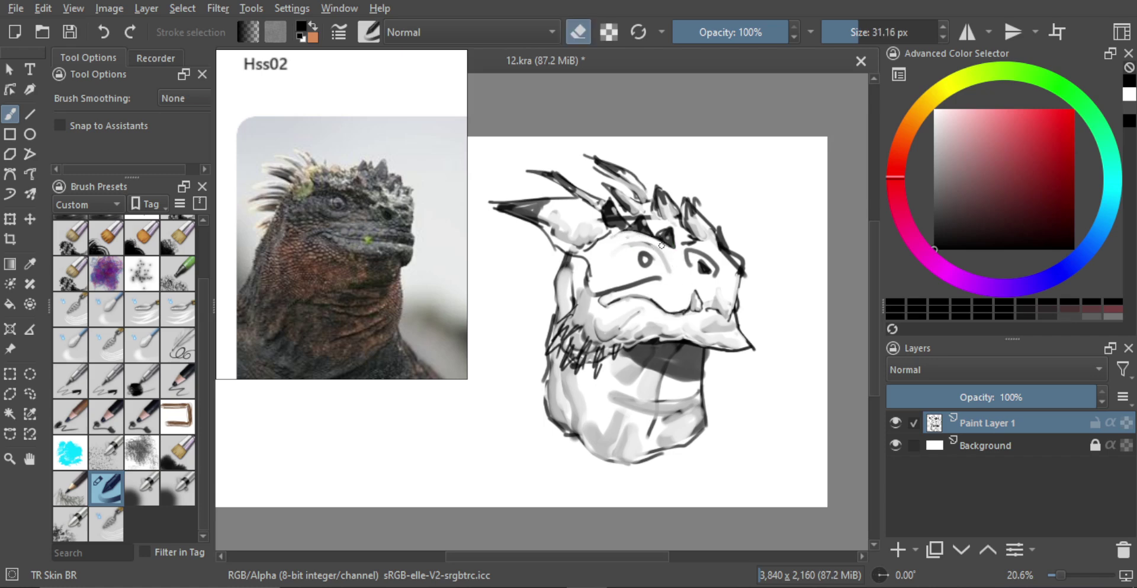
Redraw the heavy brow over the near eye, shade it grey and crosshatch scales onto it
key(e)
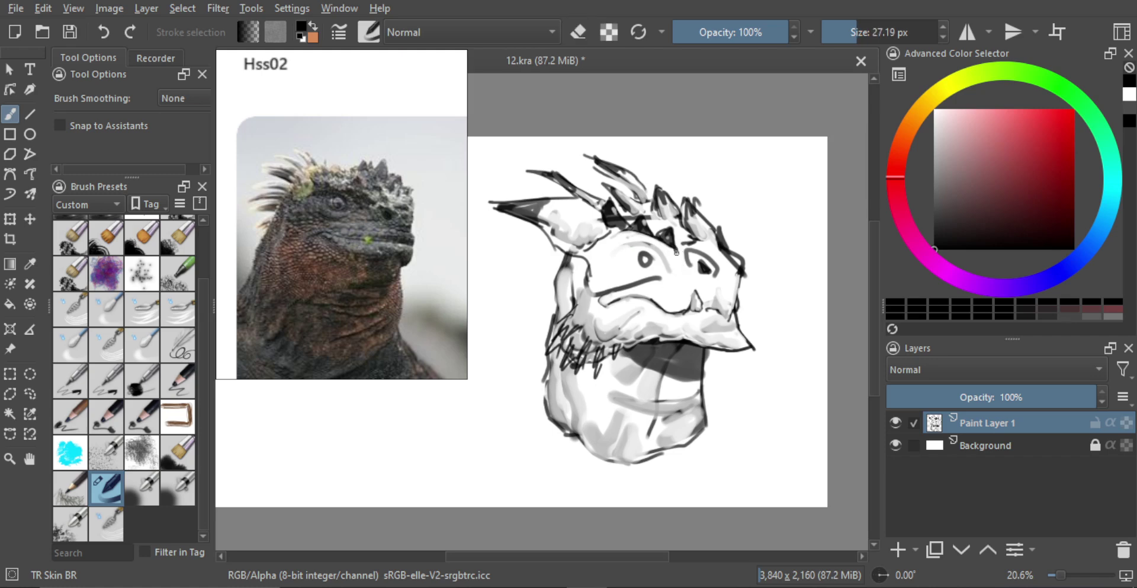
drag(678, 268, 675, 266)
key(e)
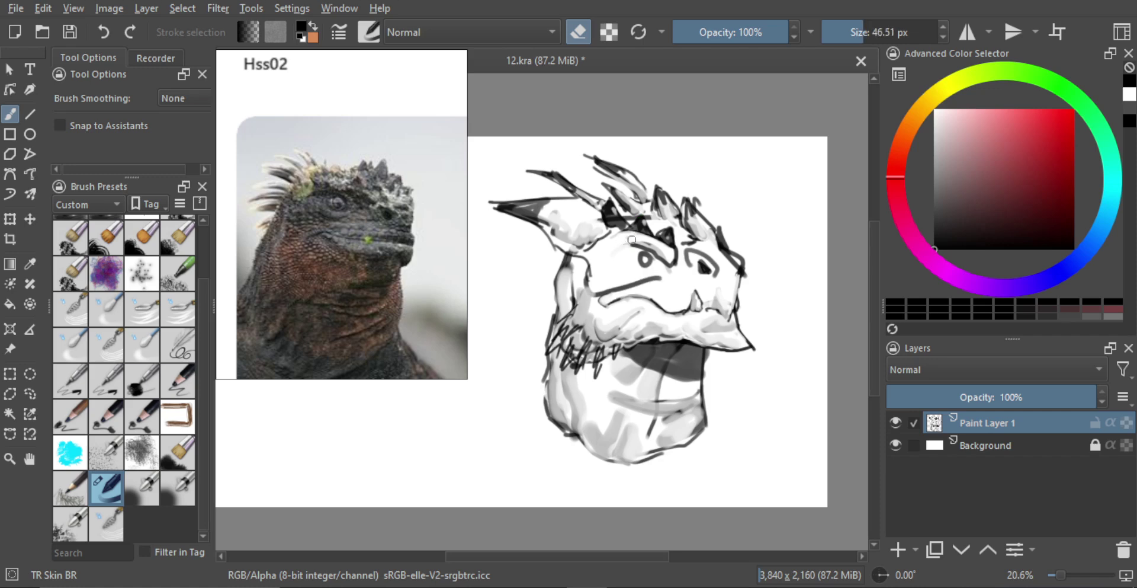
key(e)
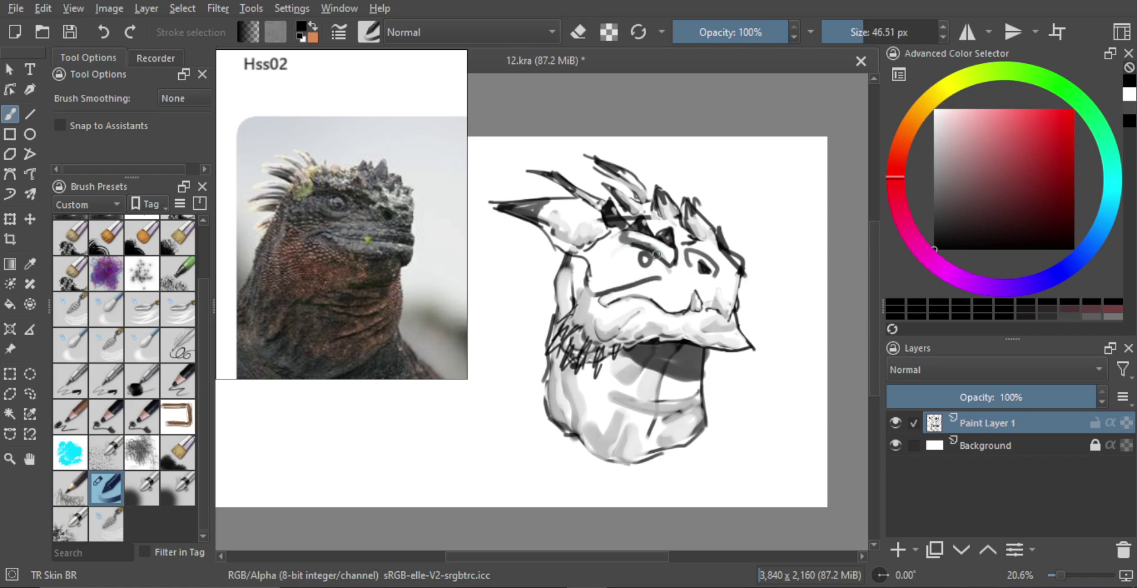
key(e)
drag(647, 240, 653, 240)
mouse_move(625, 234)
mouse_down()
mouse_move(661, 254)
mouse_move(672, 246)
mouse_move(662, 271)
mouse_move(640, 239)
mouse_move(656, 247)
mouse_move(631, 235)
mouse_up()
key(e)
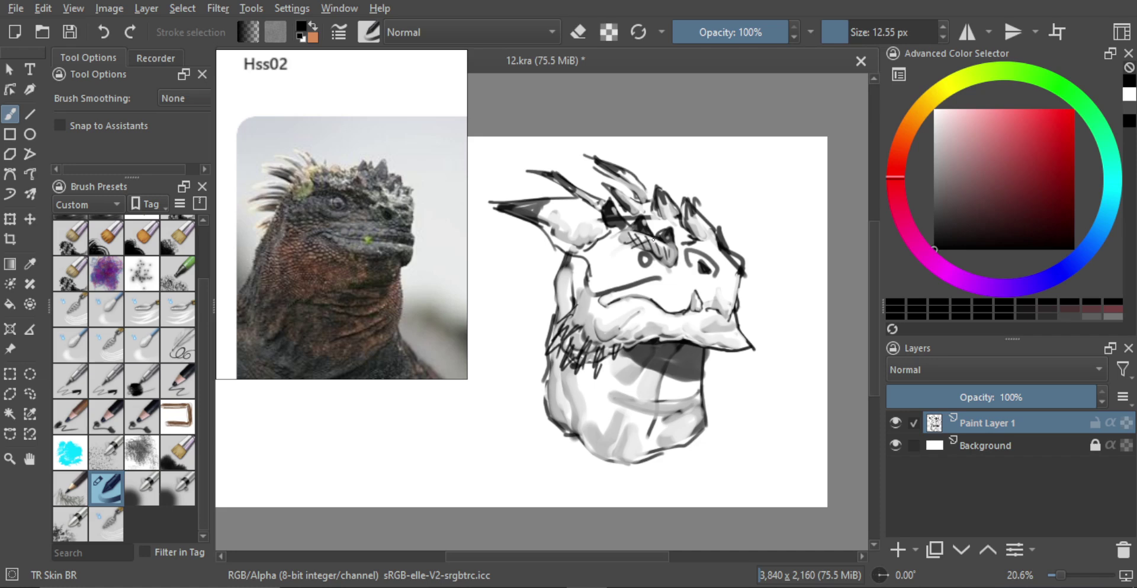
Finish the brow crosshatching, darken the near eye with a grey centre and reduce the eraser size to 7.60 px
key(bracketright)
key(bracketright)
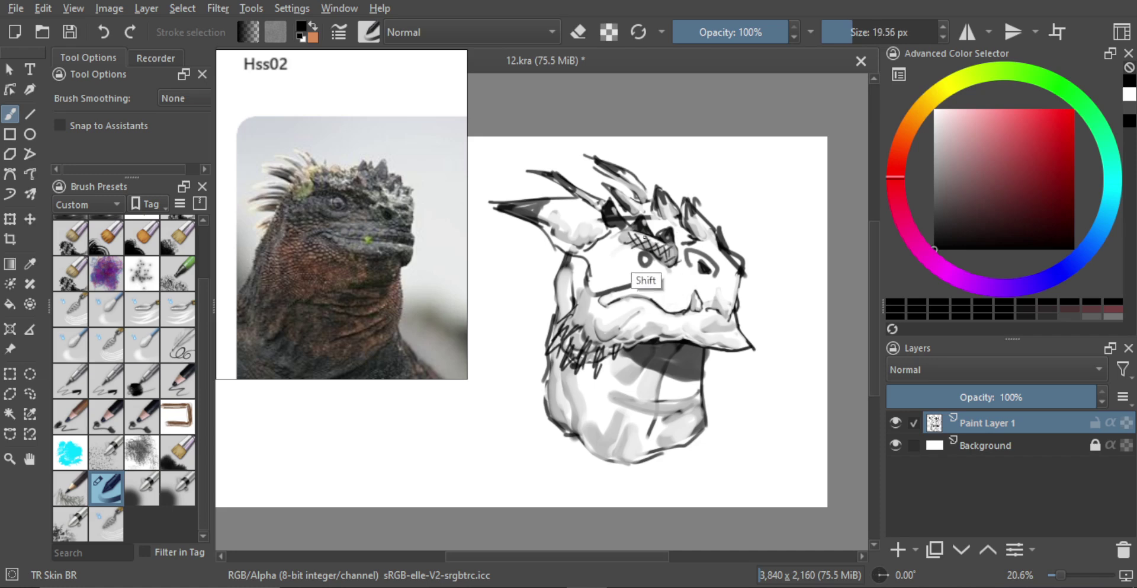
key(e)
key(bracketright)
scroll(648, 259, up, 4)
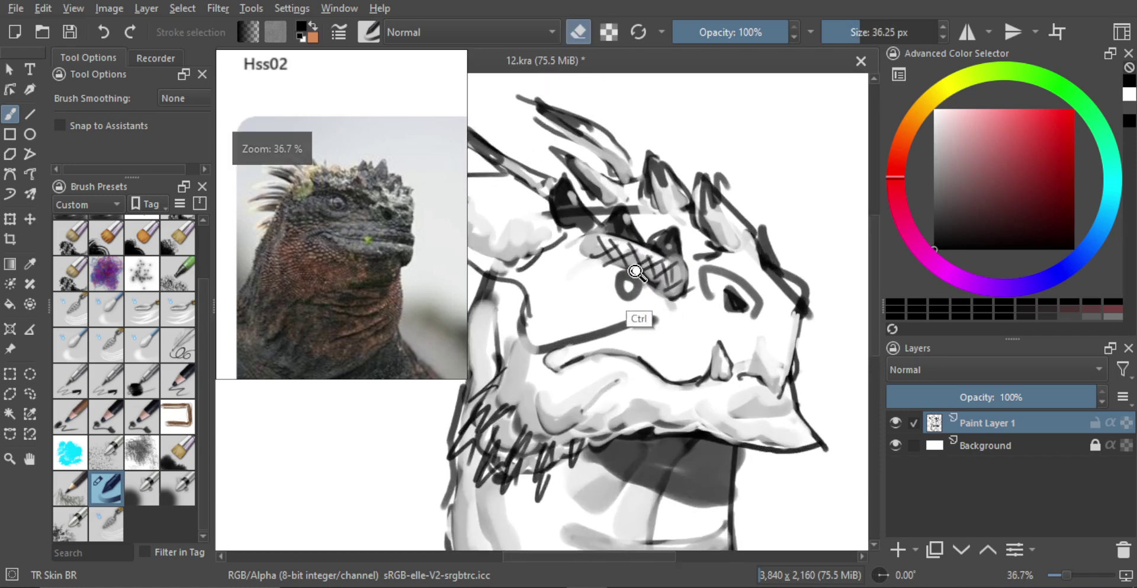
key(e)
key(bracketright)
mouse_move(633, 292)
mouse_down()
mouse_move(623, 285)
mouse_move(646, 302)
mouse_move(634, 267)
mouse_move(647, 288)
mouse_move(618, 291)
mouse_up()
key(e)
key(ctrl+z)
key(bracketleft)
key(bracketright)
key(bracketright)
key(bracketright)
key(bracketright)
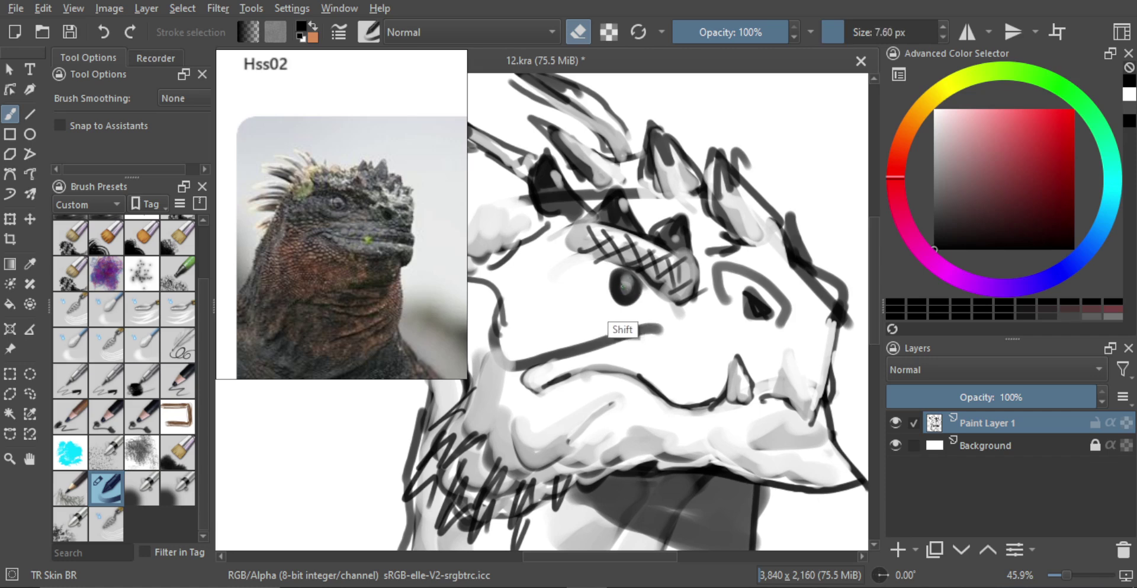
Erase a small highlight into the near eye, redoing the first try, and refine the pupil and eye edge in black
click(621, 283)
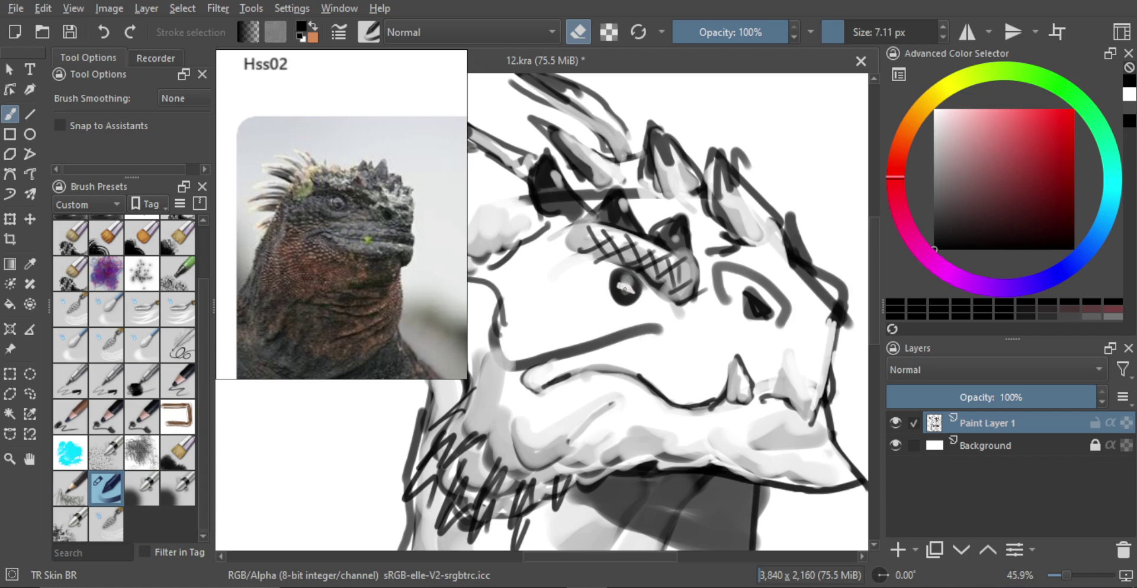
key(ctrl+z)
key(e)
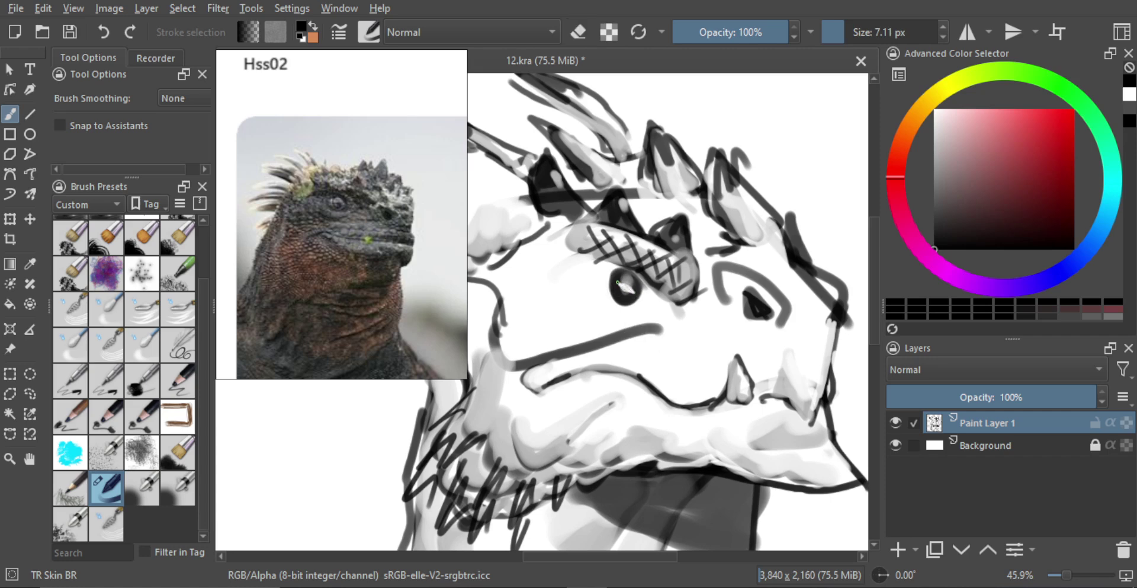
key(bracketright)
key(bracketright)
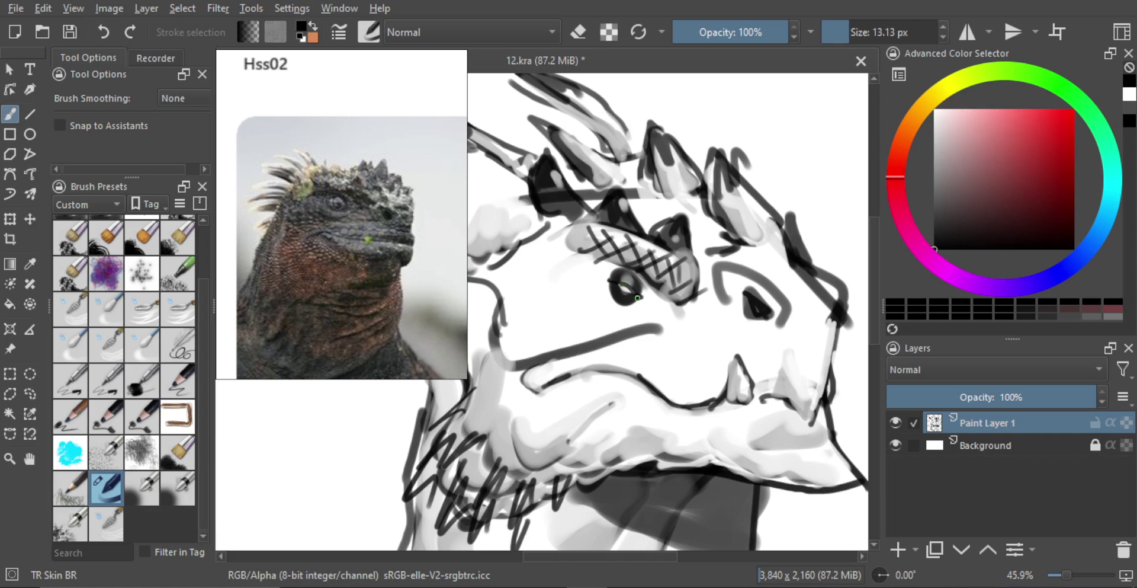
mouse_move(629, 282)
mouse_down()
mouse_move(677, 357)
mouse_move(659, 278)
mouse_up()
Shade a grey fold from below the near eye along the cheek line and soften it with the eraser
key(e)
key(bracketright)
key(bracketright)
mouse_move(563, 326)
mouse_down()
mouse_move(637, 306)
mouse_move(614, 317)
mouse_move(654, 314)
mouse_move(619, 327)
mouse_move(644, 313)
mouse_move(609, 315)
mouse_move(639, 301)
mouse_up()
key(e)
key(e)
shift+drag(619, 350, 623, 350)
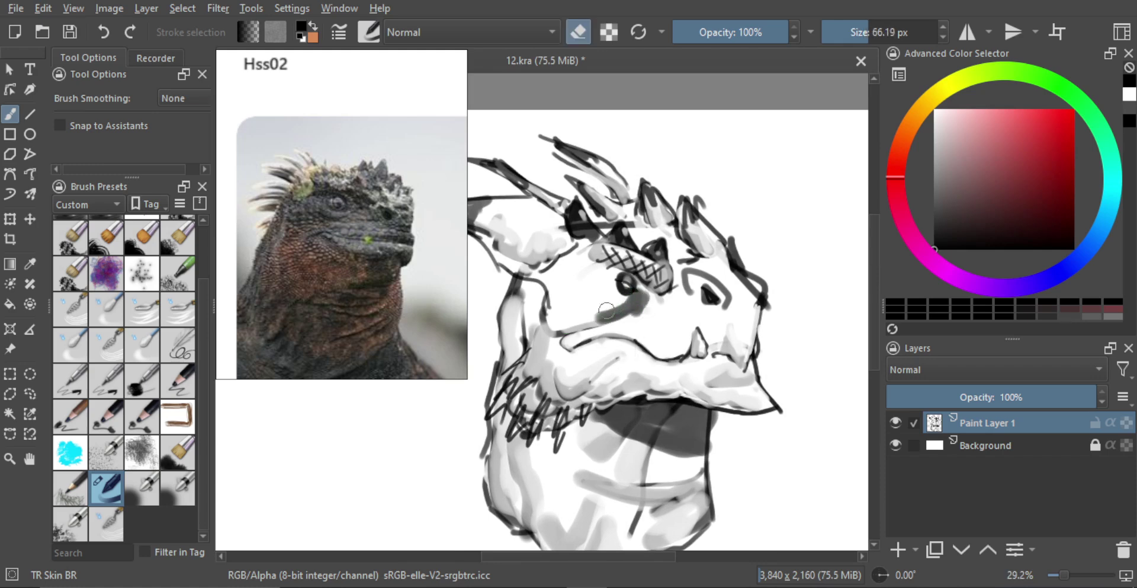
mouse_move(613, 305)
mouse_down()
mouse_move(642, 301)
mouse_move(629, 320)
mouse_move(631, 310)
mouse_move(606, 305)
mouse_up()
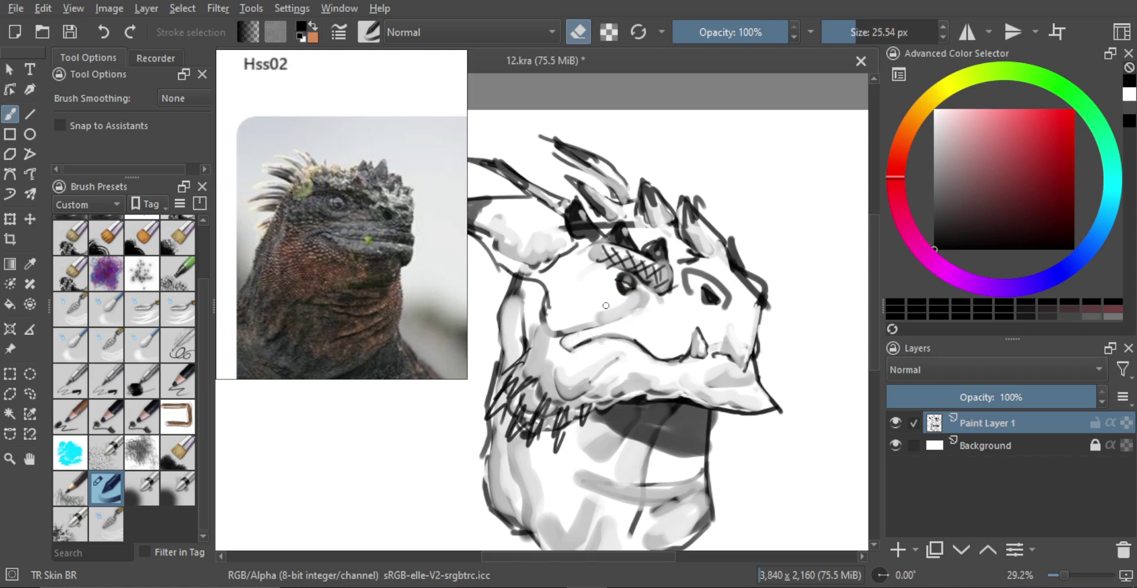
Paint dark scale marks on the cheek with a 25.54 px brush and fade them with a 45.26 px eraser
key(e)
click(605, 303)
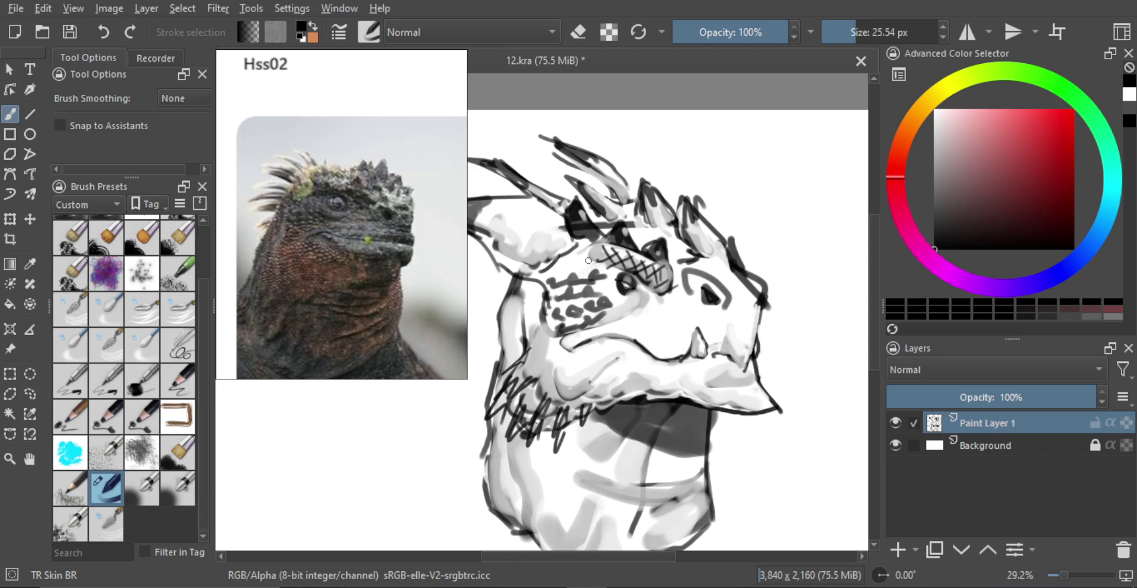
key(e)
mouse_move(560, 324)
mouse_down()
mouse_move(586, 323)
mouse_move(596, 305)
mouse_move(554, 294)
mouse_move(549, 279)
mouse_move(598, 274)
mouse_move(582, 289)
mouse_up()
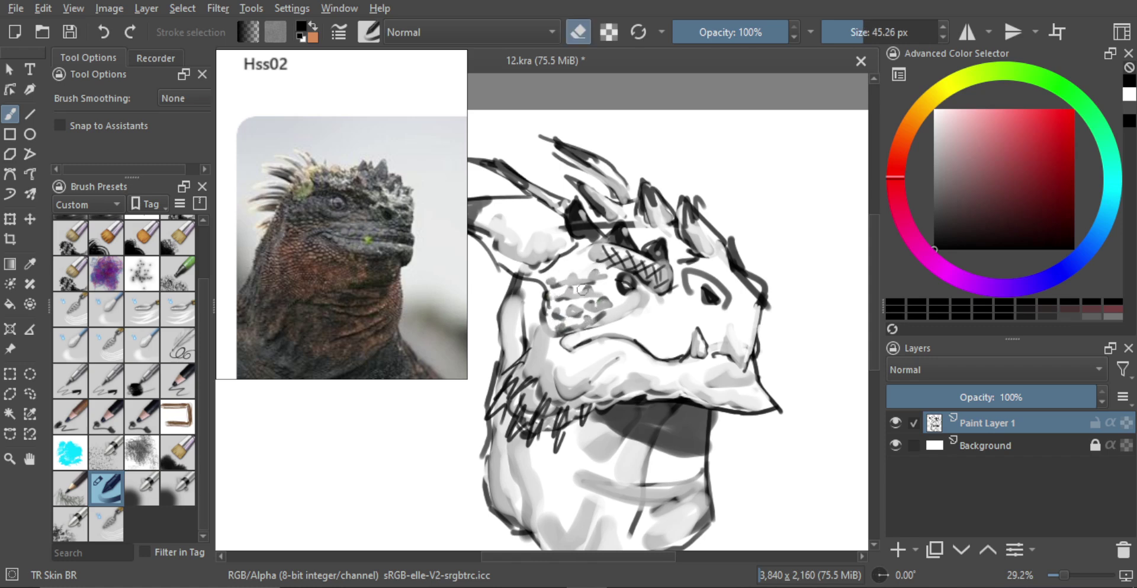
drag(648, 307, 693, 289)
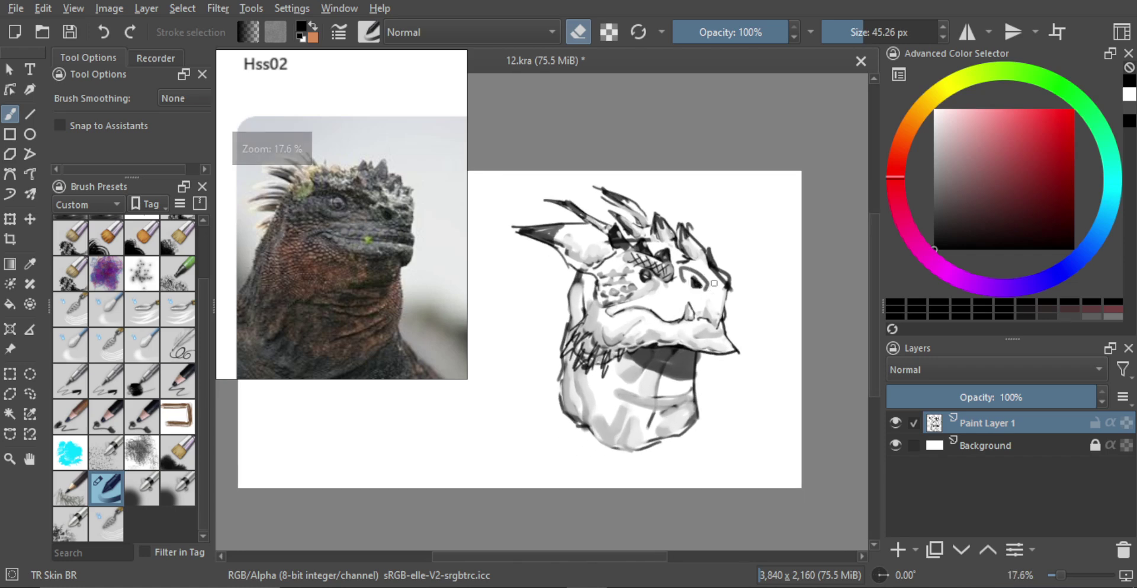
Draw a row of slanted black spikes down the back of the neck with a 21.25 px brush
scroll(627, 317, down, 1)
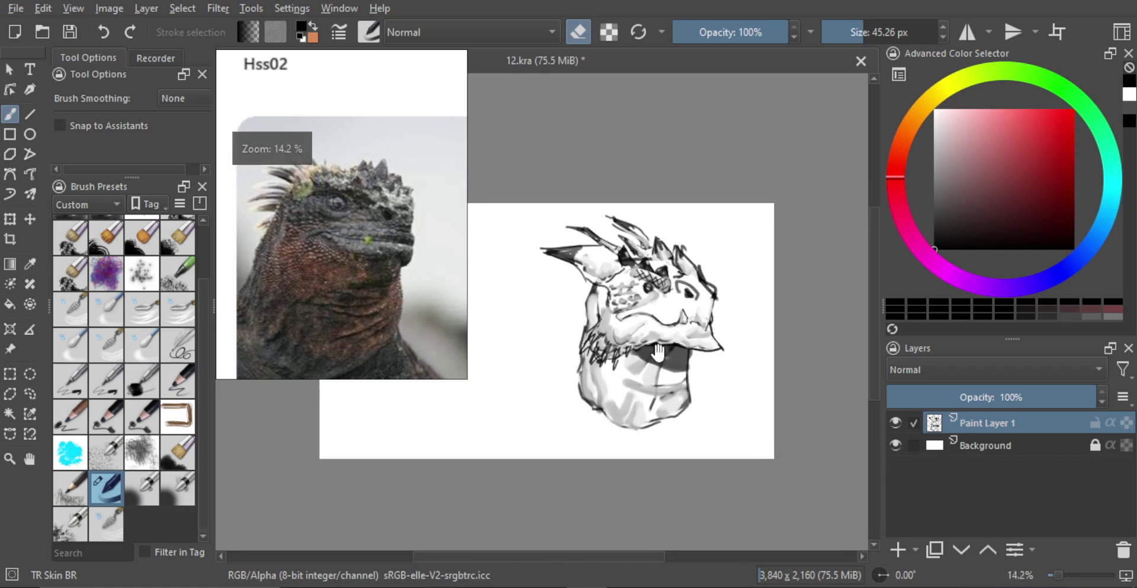
click(898, 549)
key(ctrl+z)
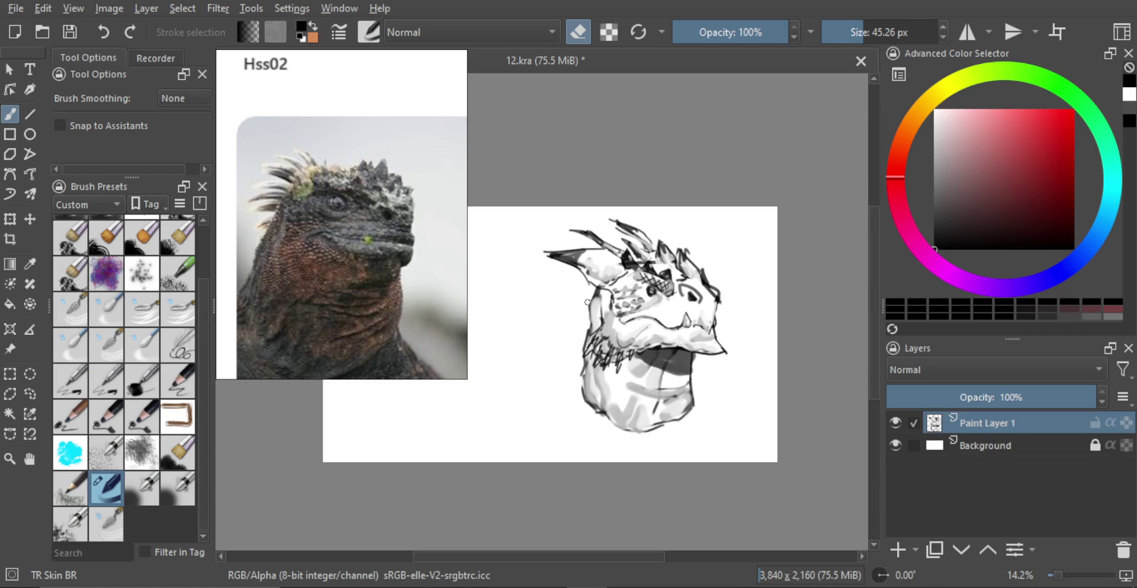
mouse_move(586, 307)
mouse_down()
mouse_move(612, 290)
mouse_move(587, 340)
mouse_move(578, 323)
mouse_move(565, 337)
mouse_move(567, 370)
mouse_up()
key(e)
drag(592, 332, 572, 415)
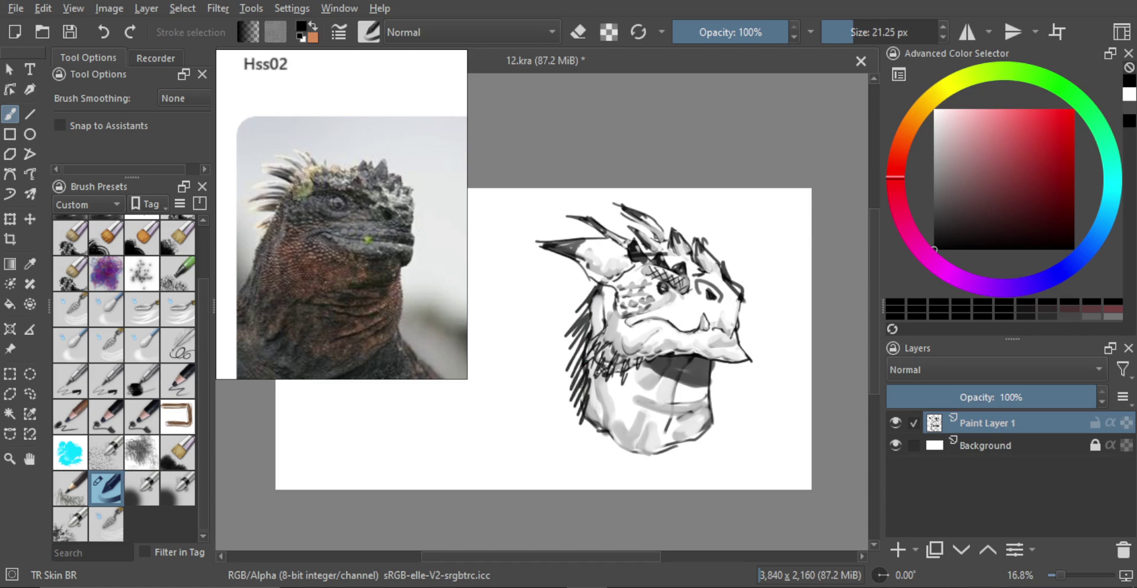
Add a new paint layer and block in dark grey tone over the back of the neck and the upper face
click(898, 549)
drag(605, 421, 655, 373)
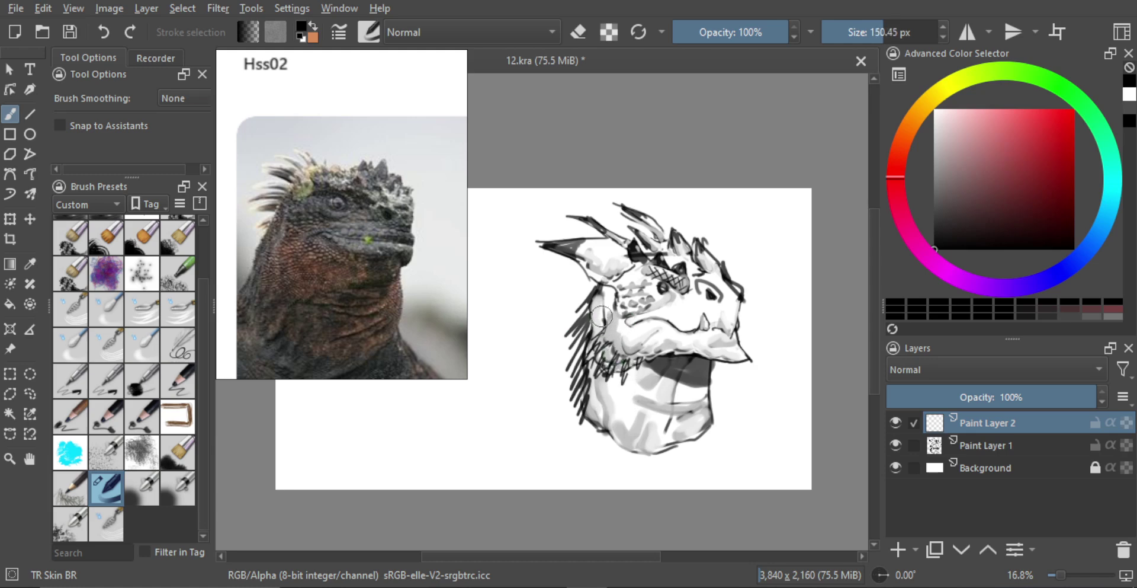
mouse_move(600, 298)
mouse_down()
mouse_move(595, 406)
mouse_move(599, 374)
mouse_move(617, 408)
mouse_move(604, 398)
mouse_move(602, 420)
mouse_move(619, 382)
mouse_up()
key(ctrl+z)
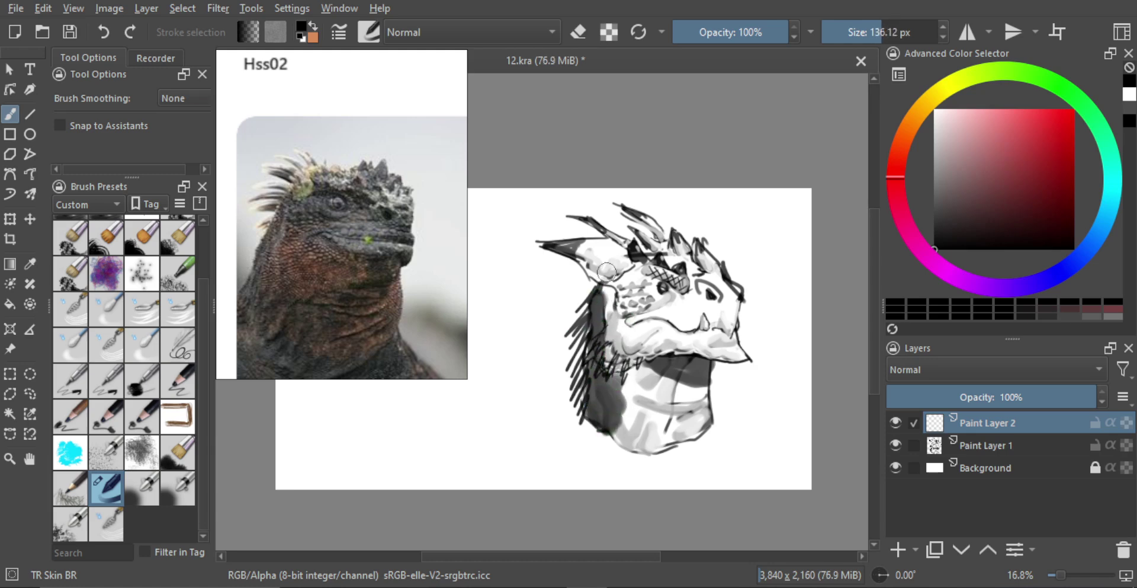
key([)
mouse_move(622, 280)
mouse_down()
mouse_move(628, 308)
mouse_move(627, 288)
mouse_move(635, 311)
mouse_move(651, 307)
mouse_move(632, 317)
mouse_move(642, 316)
mouse_move(626, 310)
mouse_move(625, 290)
mouse_move(602, 294)
mouse_move(650, 271)
mouse_move(658, 291)
mouse_move(647, 294)
mouse_move(686, 320)
mouse_move(690, 292)
mouse_move(656, 262)
mouse_move(697, 311)
mouse_move(698, 268)
mouse_move(683, 262)
mouse_move(708, 284)
mouse_move(707, 321)
mouse_move(726, 329)
mouse_move(714, 289)
mouse_move(724, 277)
mouse_move(731, 312)
mouse_up()
Erase the dark tone from the crown spines and the near eye, and set the tone layer's opacity to 55%
key(e)
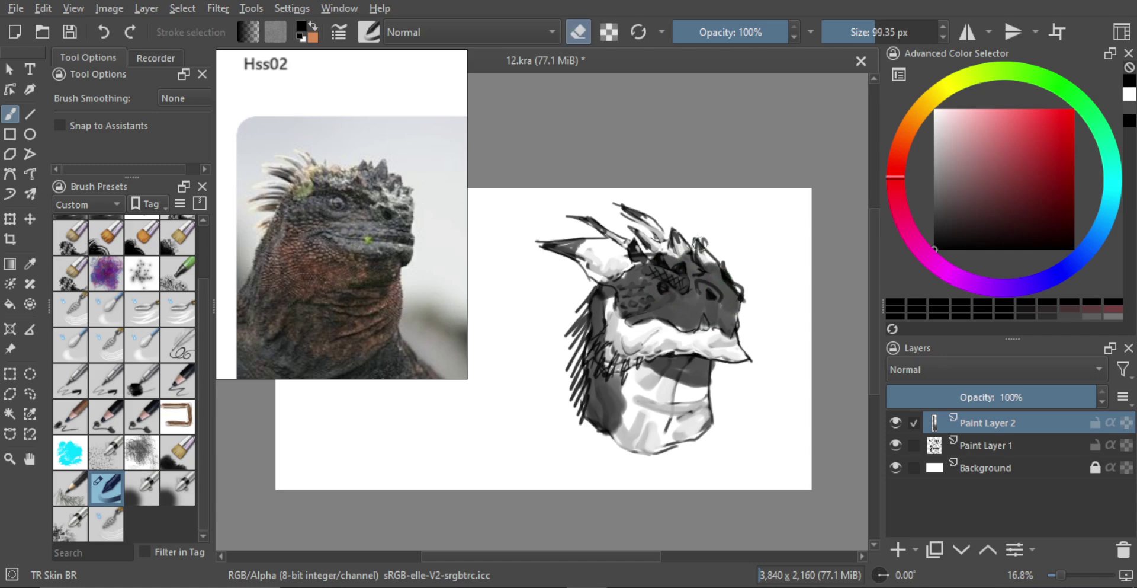
mouse_move(702, 255)
mouse_down()
mouse_move(712, 267)
mouse_move(682, 250)
mouse_up()
shift+drag(687, 307, 684, 308)
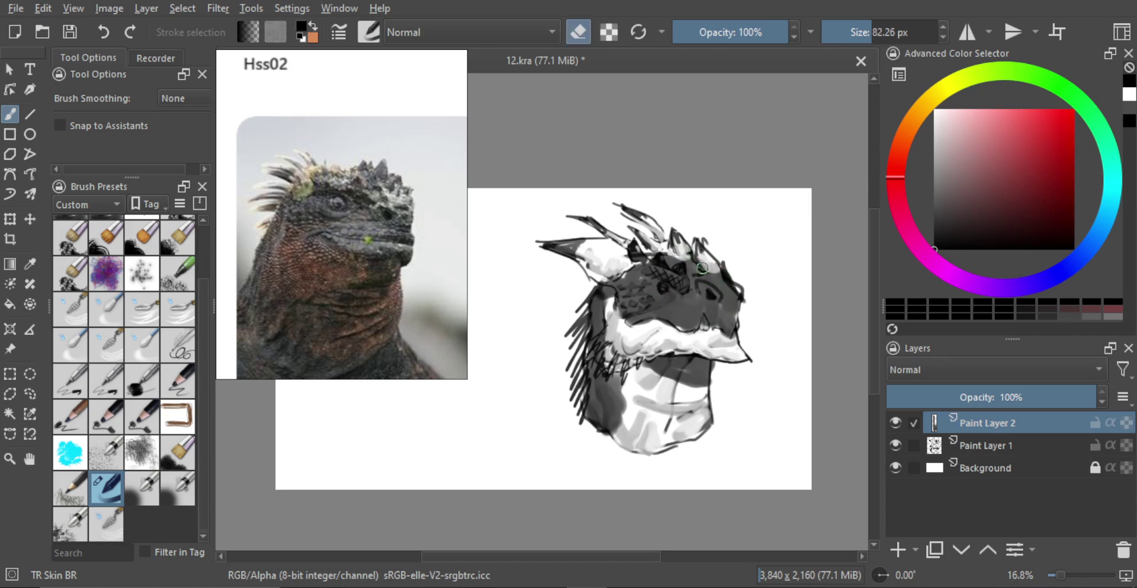
key(bracketleft)
key(bracketleft)
key(bracketleft)
key(bracketleft)
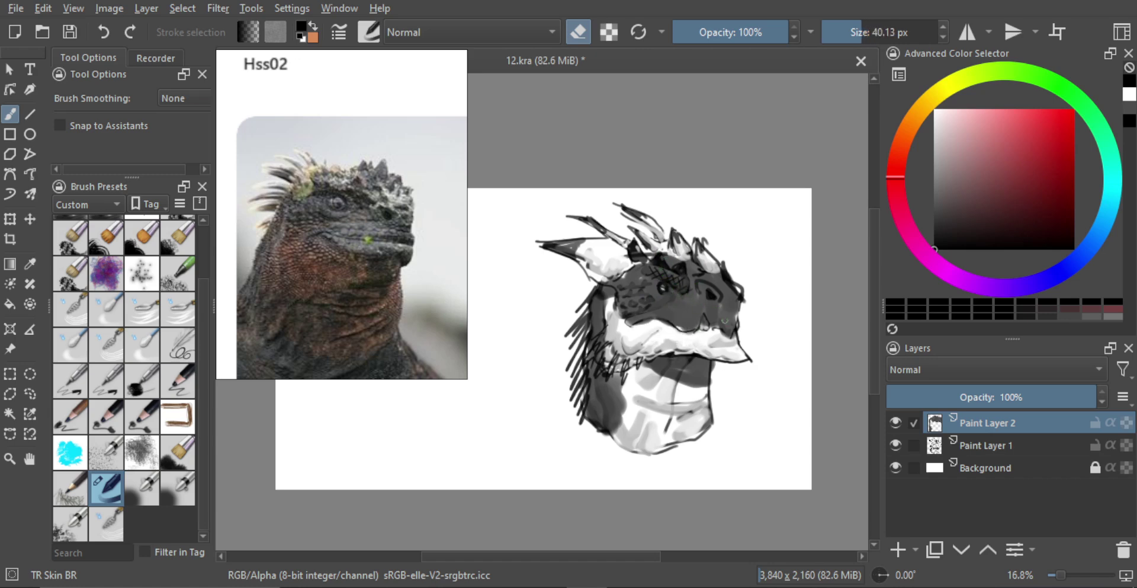
drag(1048, 393, 1007, 396)
Extend the grey tone on the neck below the jaw with a larger brush and undo the last stroke
key(e)
shift+drag(704, 380, 715, 375)
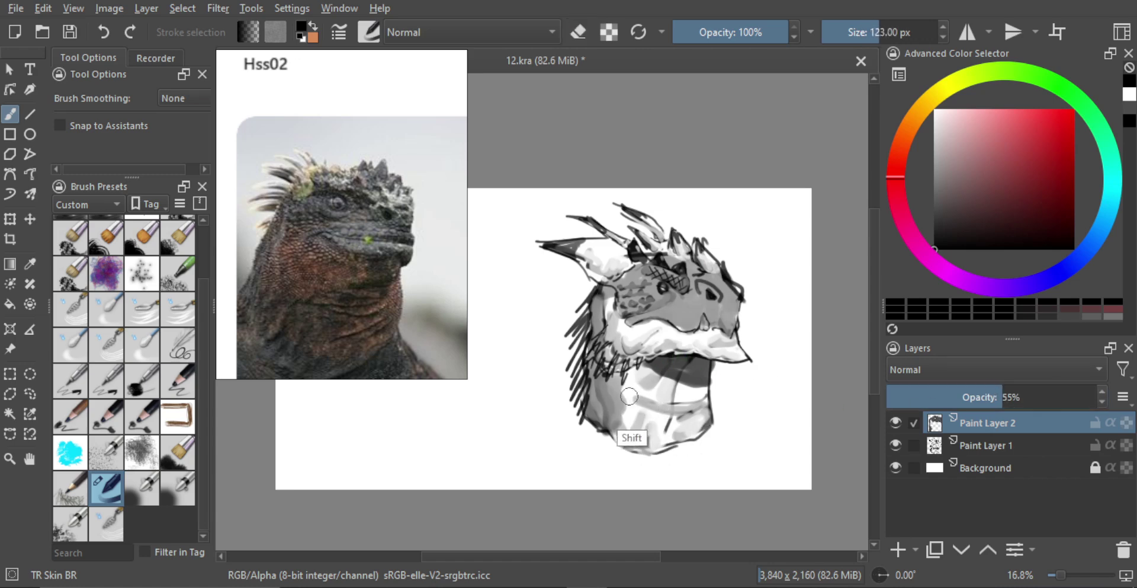
shift+drag(633, 396, 639, 395)
mouse_move(643, 384)
mouse_down()
mouse_move(644, 411)
mouse_move(637, 398)
mouse_move(627, 434)
mouse_move(626, 388)
mouse_move(654, 431)
mouse_up()
key(e)
key(e)
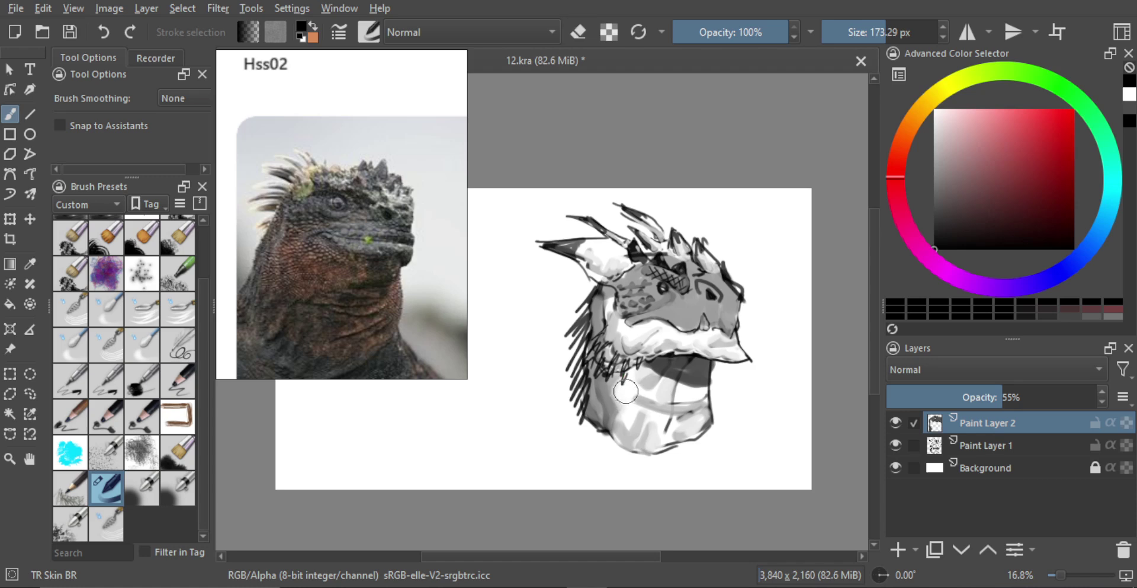
shift+drag(637, 391, 635, 391)
mouse_move(632, 391)
mouse_down()
mouse_move(622, 392)
mouse_move(625, 408)
mouse_move(628, 397)
mouse_up()
key(ctrl+z)
Repaint the grey tone down the back of the neck and clean its inner edge with a 147.50 px eraser
mouse_move(614, 379)
mouse_down()
mouse_move(616, 437)
mouse_move(643, 435)
mouse_move(633, 420)
mouse_move(619, 437)
mouse_move(632, 442)
mouse_move(624, 424)
mouse_up()
key(e)
key(e)
key(e)
key(e)
drag(615, 384, 630, 400)
key(e)
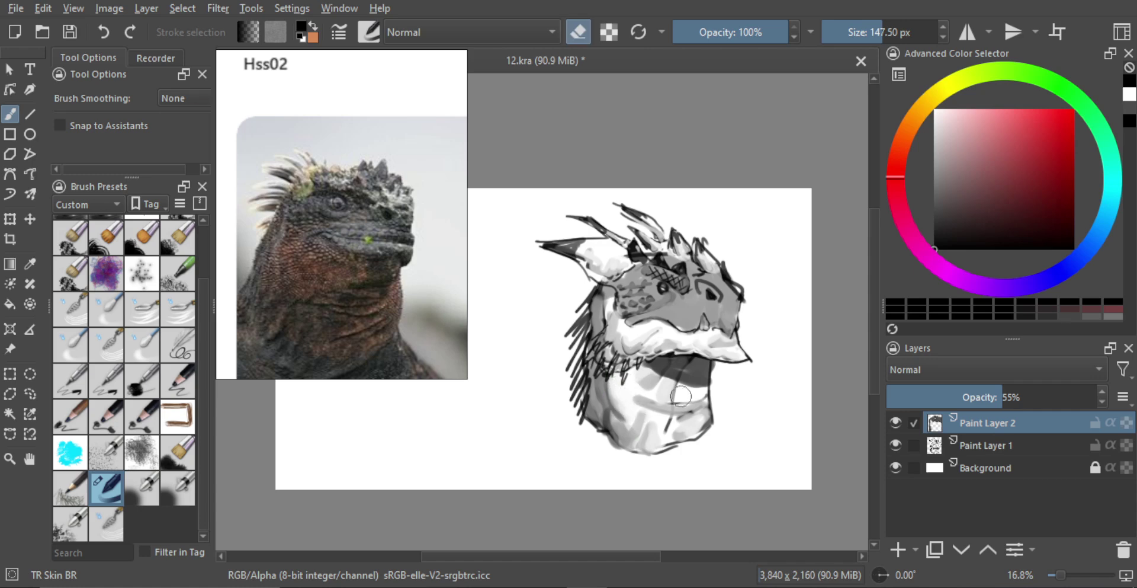
Lower the tone layer's opacity to 44% and merge it down into the iguana sketch layer
scroll(622, 420, down, 2)
click(980, 396)
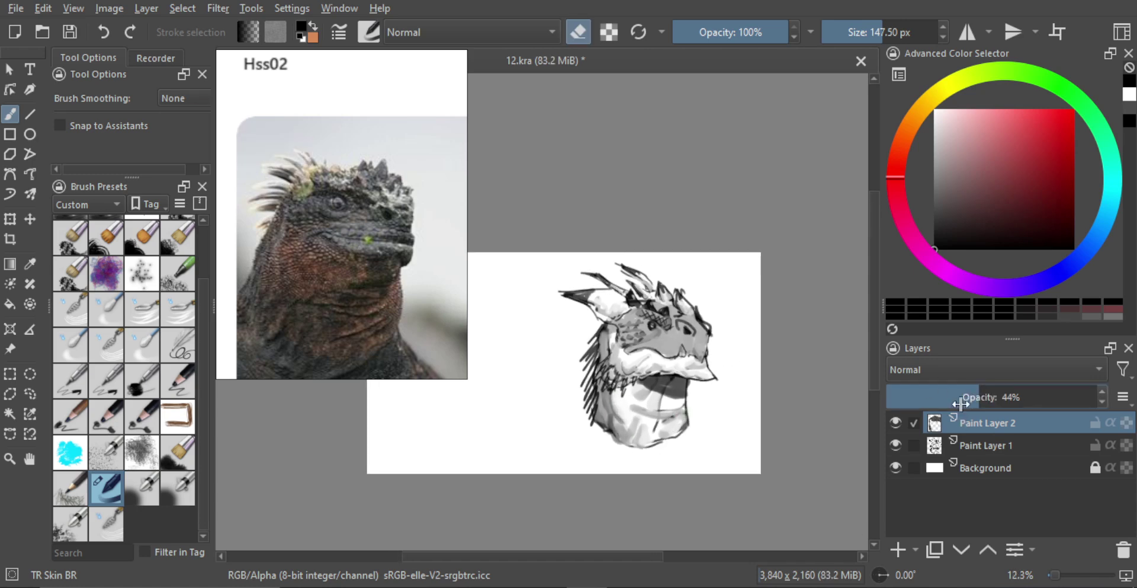
key(ctrl+e)
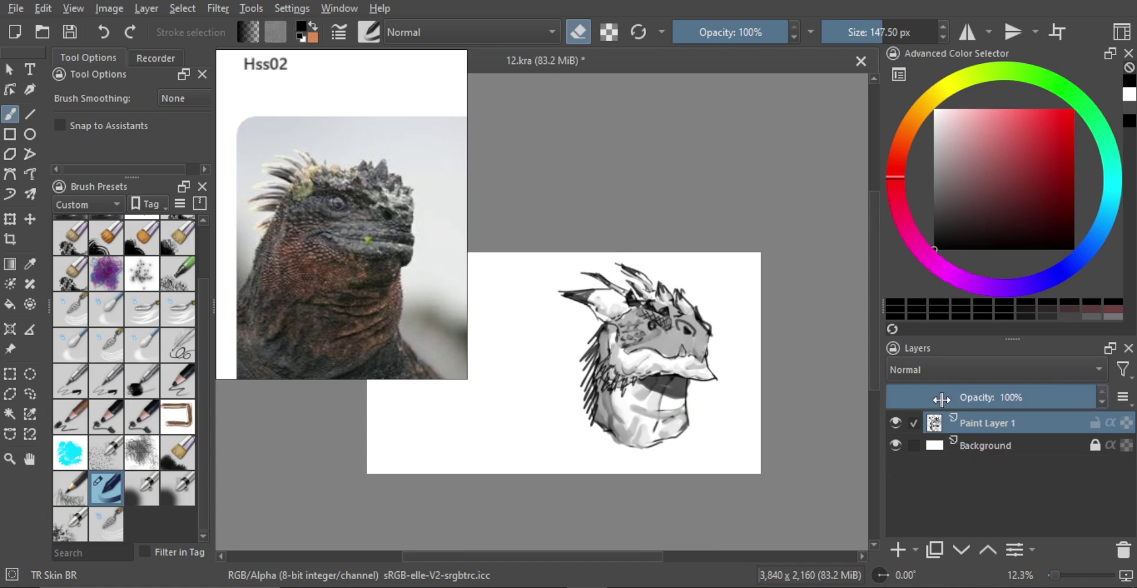
Hide the iguana head layer and add a new empty paint layer
click(893, 422)
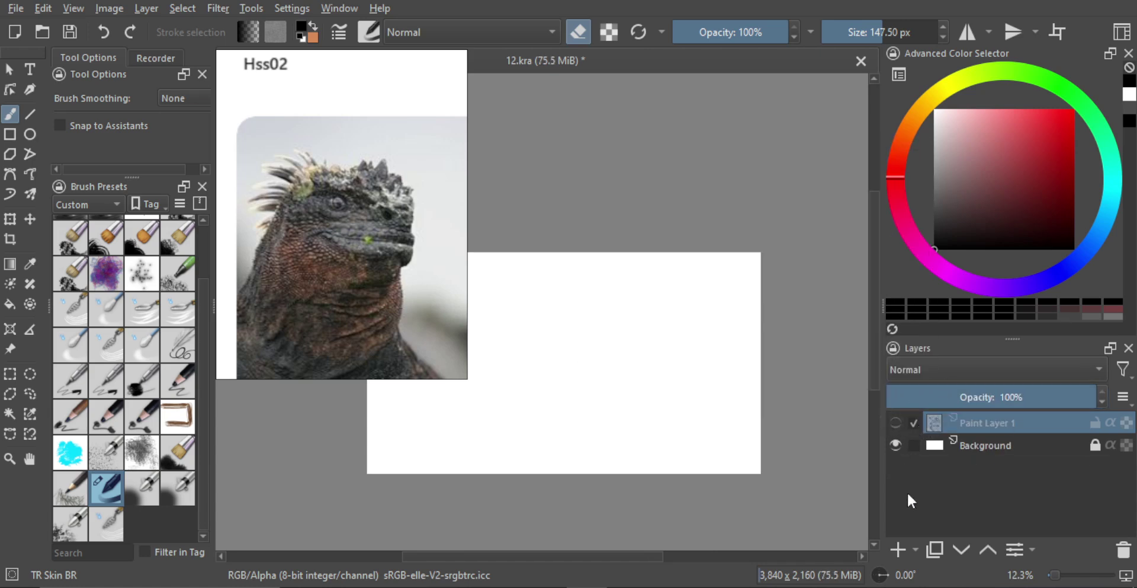
click(898, 550)
Find the yellow horned viper photo on the reference board and frame its head large in the reference view
scroll(416, 244, down, 6)
drag(420, 295, 398, 171)
scroll(368, 277, down, 5)
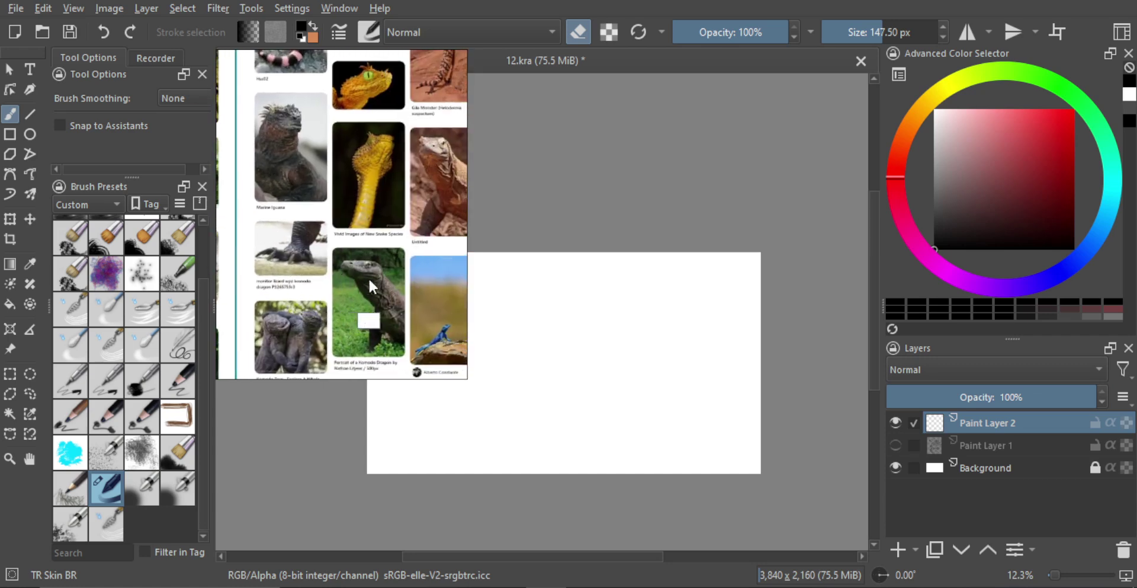
scroll(336, 289, up, 8)
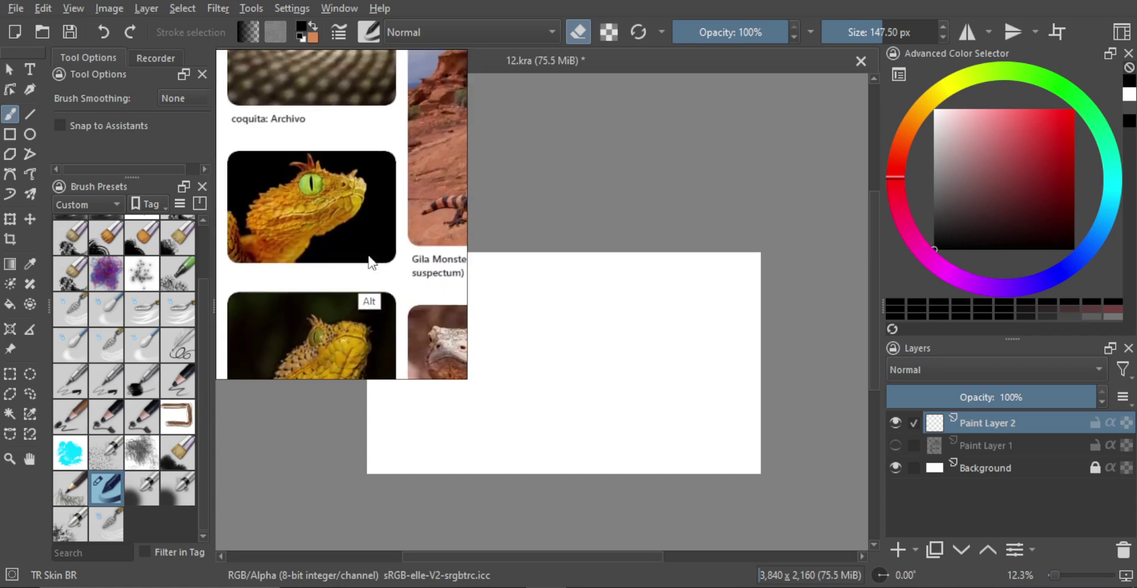
scroll(379, 220, up, 3)
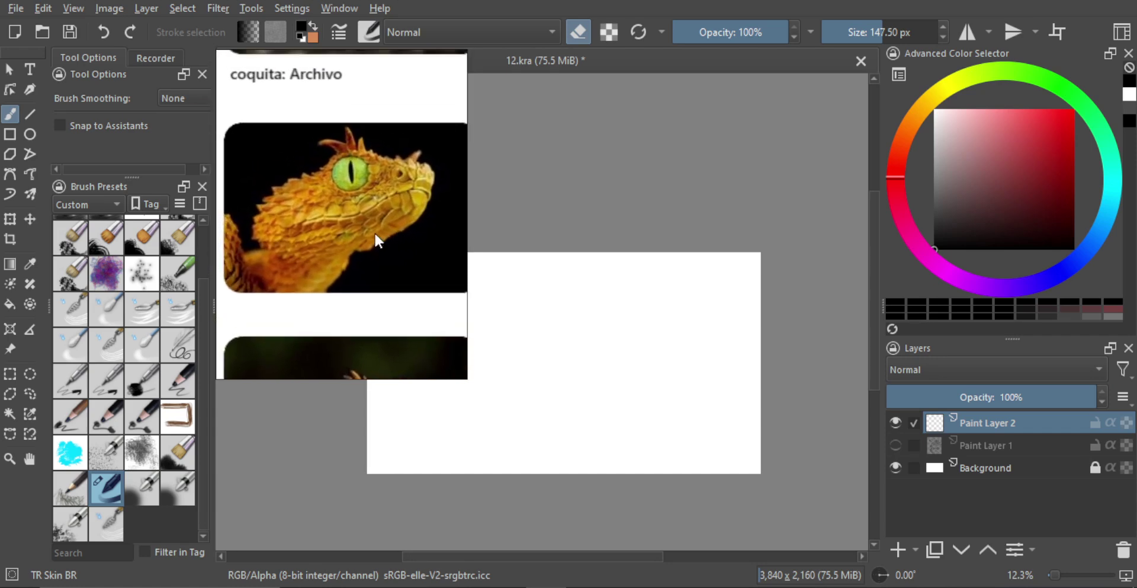
drag(377, 235, 377, 247)
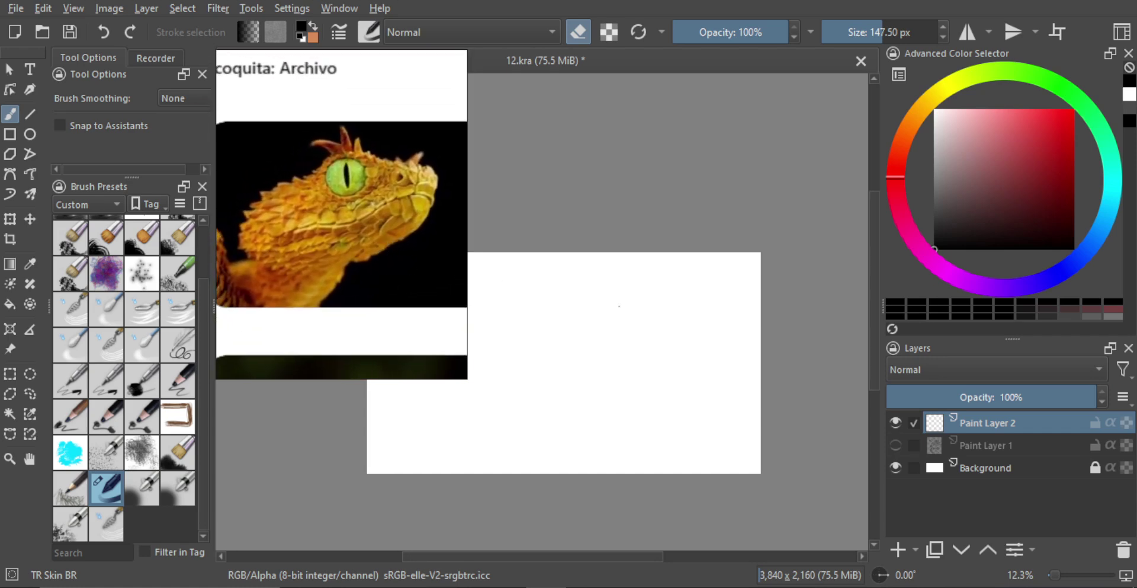
Sketch the viper's back of the head, brow and snout outline with a 34.64 px brush on the new layer
key(e)
mouse_move(616, 346)
mouse_down()
mouse_move(648, 322)
mouse_move(632, 345)
mouse_move(597, 335)
mouse_up()
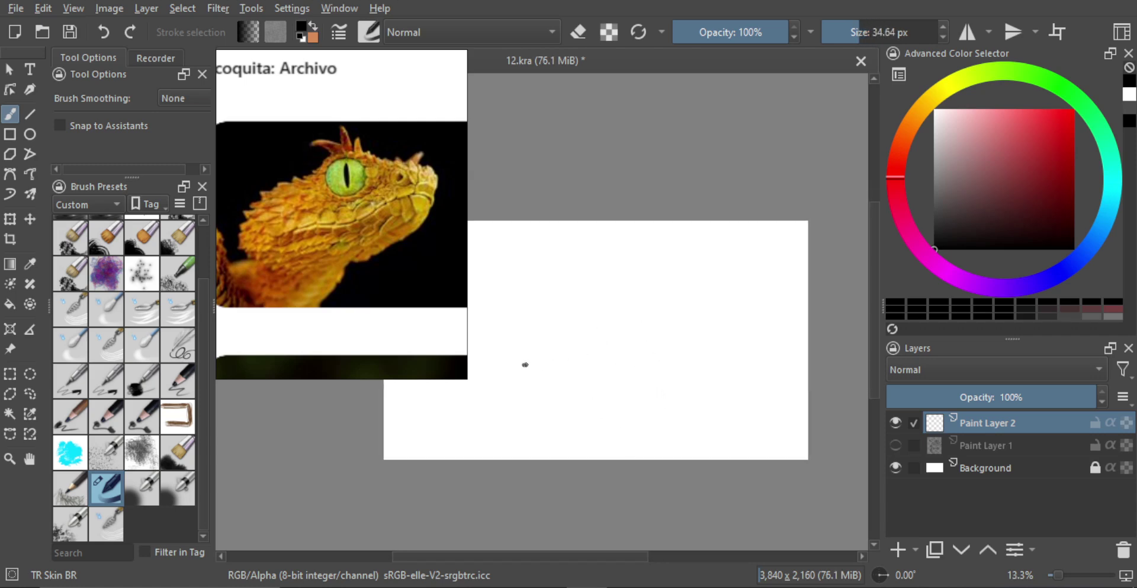
drag(522, 365, 590, 339)
key(ctrl)
mouse_move(578, 350)
mouse_down()
mouse_move(599, 270)
mouse_move(625, 274)
mouse_move(710, 239)
mouse_move(731, 278)
mouse_up()
key(ctrl+z)
drag(701, 241, 707, 356)
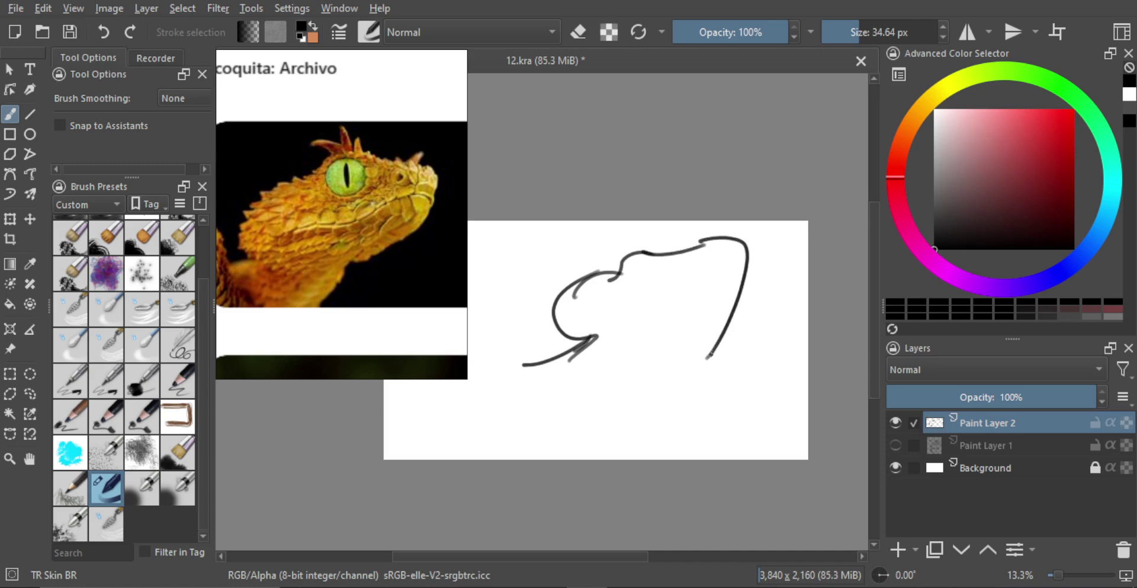
Draw the underside of the jaw and close off the neck with a curved base line
mouse_move(664, 359)
mouse_down()
mouse_move(586, 432)
mouse_move(659, 376)
mouse_move(629, 406)
mouse_up()
key(ctrl+z)
drag(660, 373, 627, 427)
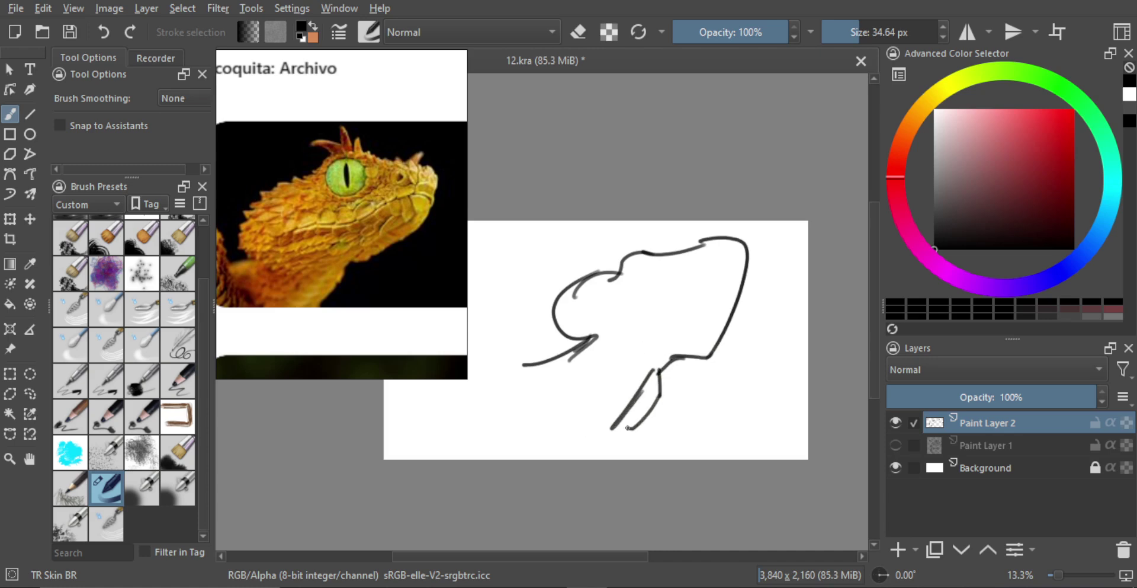
mouse_move(532, 364)
mouse_down()
mouse_move(568, 412)
mouse_move(623, 428)
mouse_up()
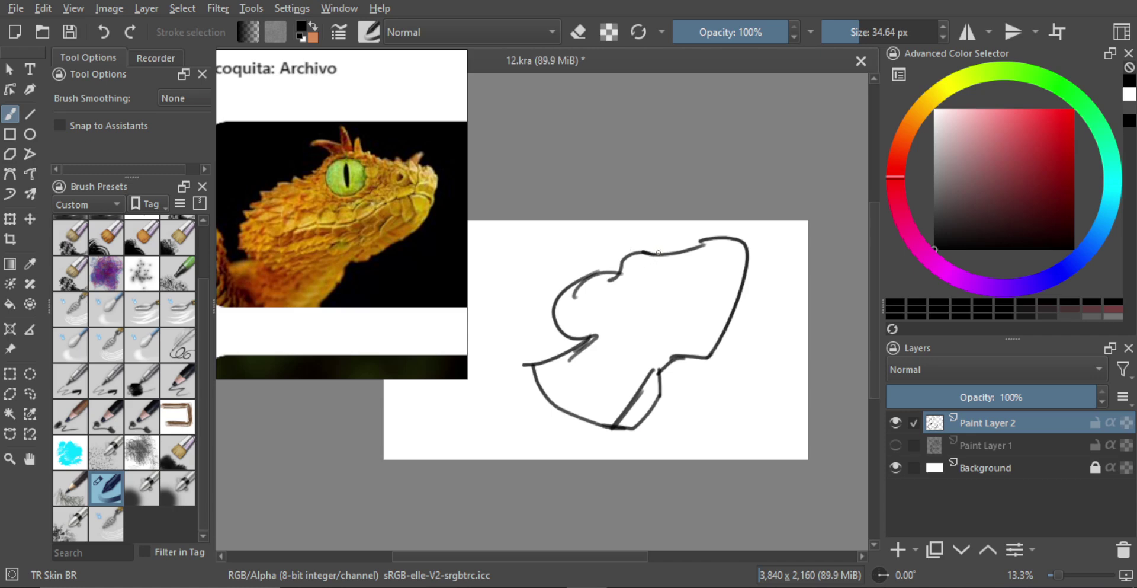
Draw a thick round eye beneath the brow and a curved cheek contour running from below it toward the back of the head
mouse_move(647, 258)
mouse_down()
mouse_move(630, 279)
mouse_move(641, 261)
mouse_up()
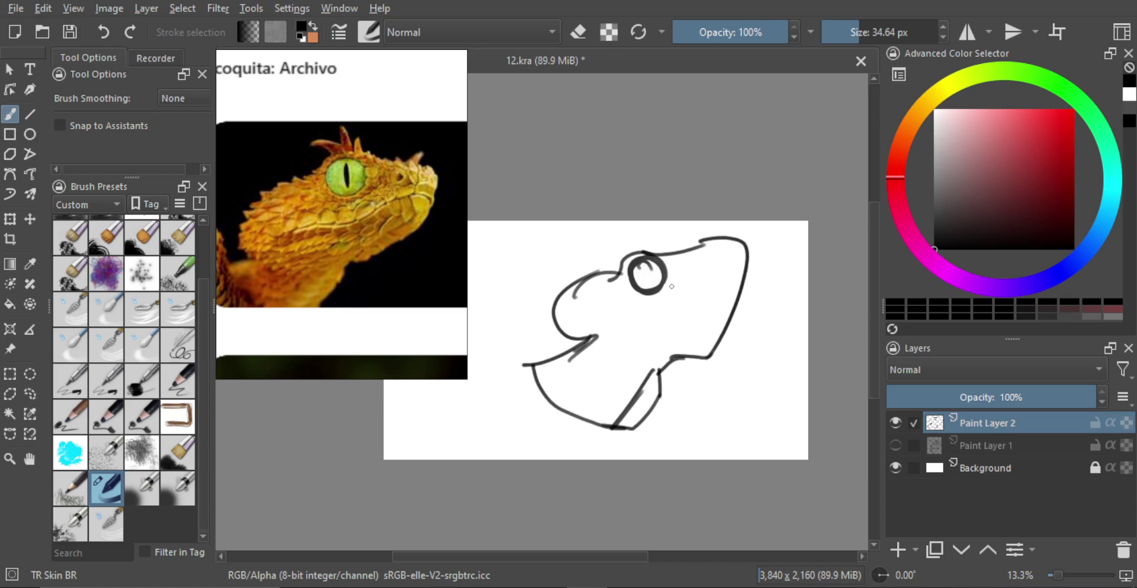
drag(672, 283, 628, 307)
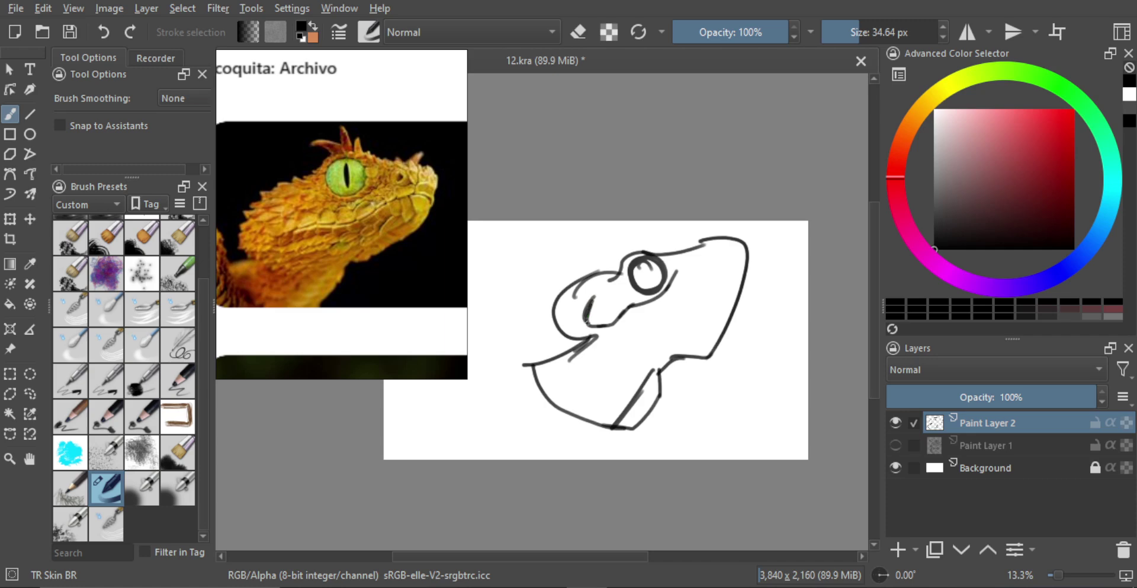
Draw the wavy mouth line from the cheek to the snout tip, undoing and redrawing strokes until it flows
drag(618, 329, 687, 278)
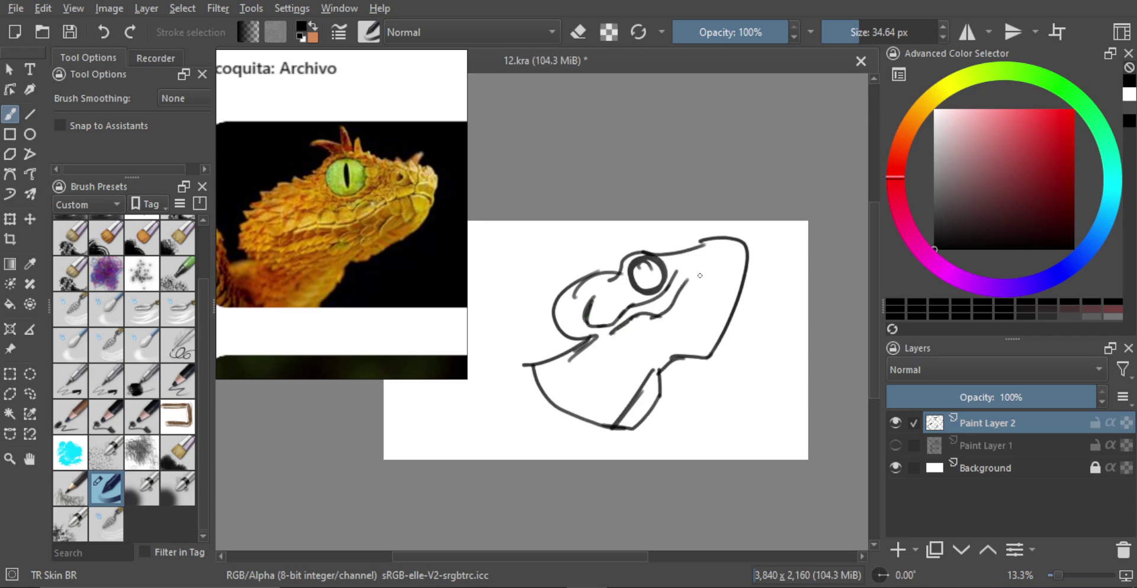
key(ctrl+z)
drag(657, 318, 681, 303)
key(ctrl+z)
key(ctrl+z)
mouse_move(627, 327)
mouse_down()
mouse_move(701, 274)
mouse_move(734, 260)
mouse_move(744, 274)
mouse_up()
key(ctrl+z)
key(ctrl+z)
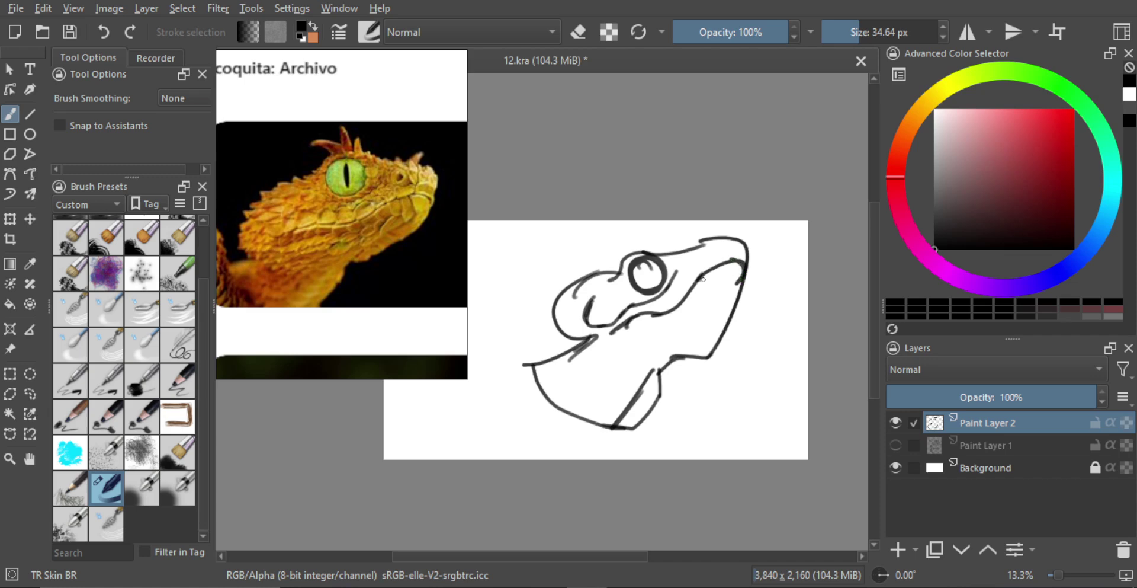
Clear the inside of the eye circle and thin its outline with a 66.64 px eraser
scroll(654, 260, up, 1)
key(e)
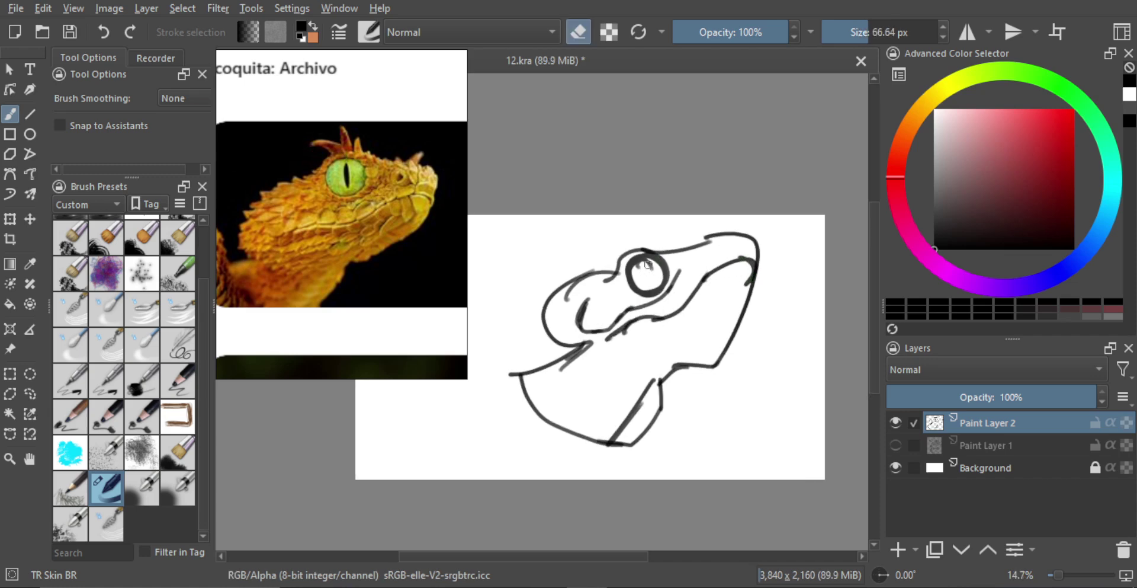
drag(652, 265, 641, 274)
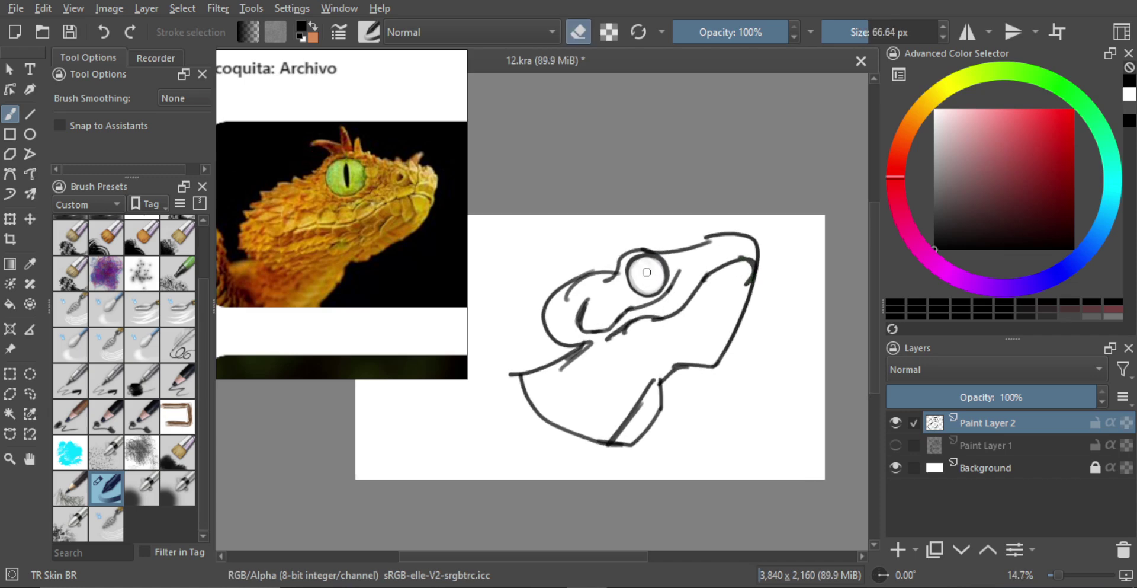
mouse_move(654, 272)
shift+mouse_down()
mouse_move(639, 287)
mouse_move(645, 271)
shift+mouse_up()
key(ctrl+z)
Shade the iris in grey with a light highlight and paint a dark slit pupil in the eye
key(e)
key(e)
key(e)
mouse_move(642, 261)
mouse_down()
mouse_move(638, 284)
mouse_move(650, 288)
mouse_move(652, 271)
mouse_move(639, 271)
mouse_move(653, 272)
mouse_up()
key(e)
mouse_move(645, 265)
mouse_down()
mouse_move(655, 284)
mouse_move(650, 271)
mouse_up()
key(e)
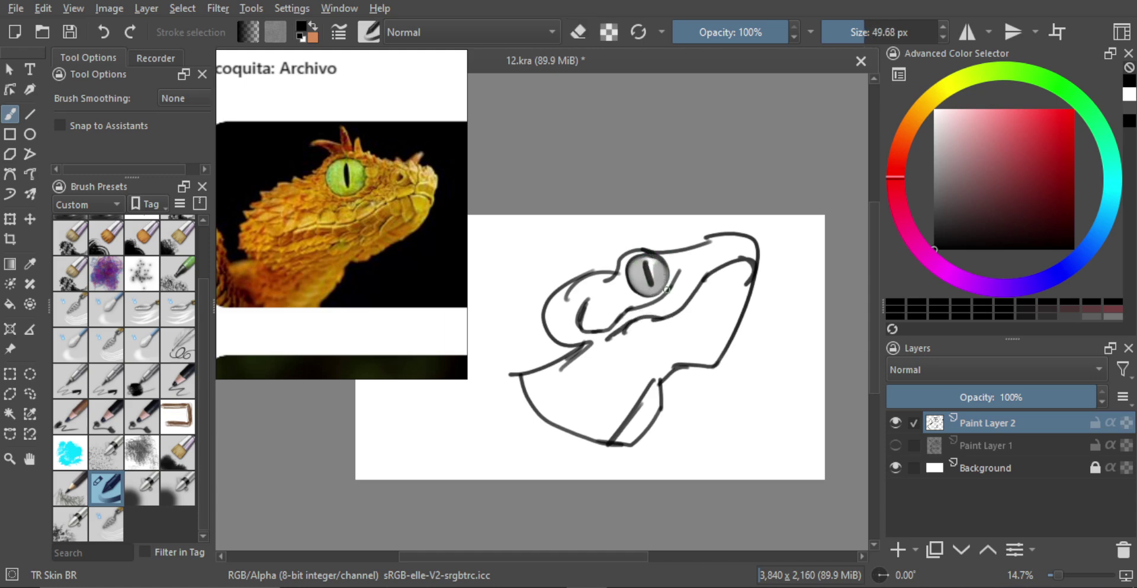
drag(645, 255, 650, 283)
Erase the brow line above the eye and rework it into a soft grey eyelid band
key(e)
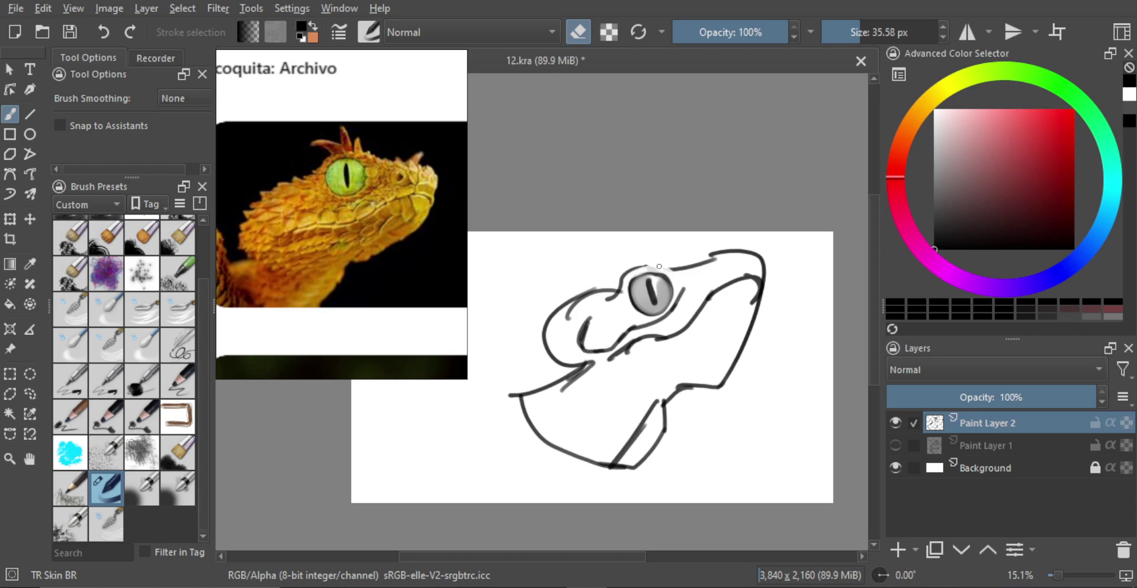
key(e)
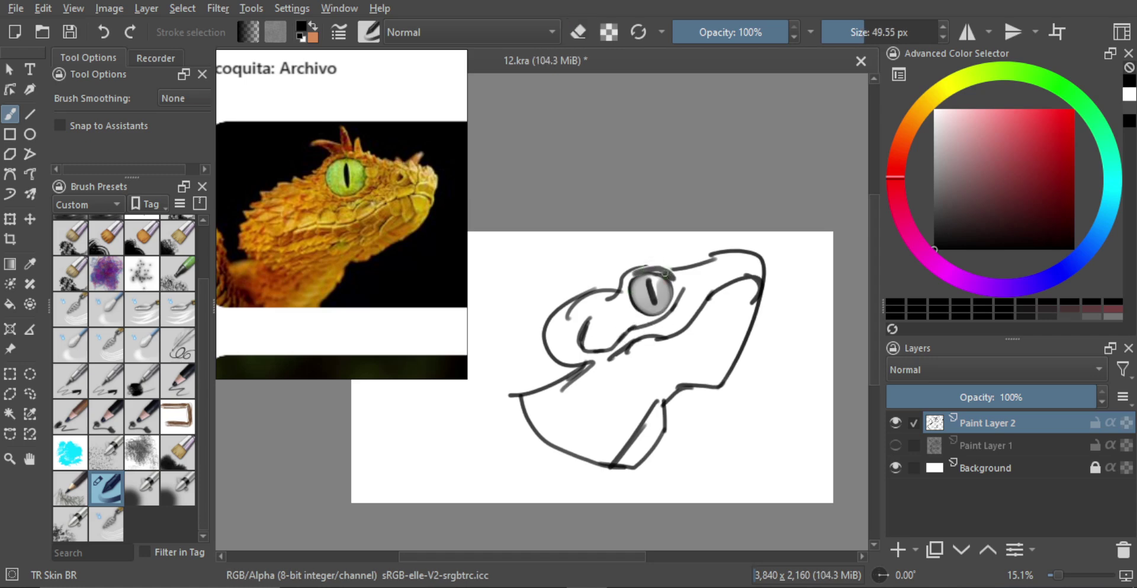
key(e)
shift+drag(657, 272, 674, 277)
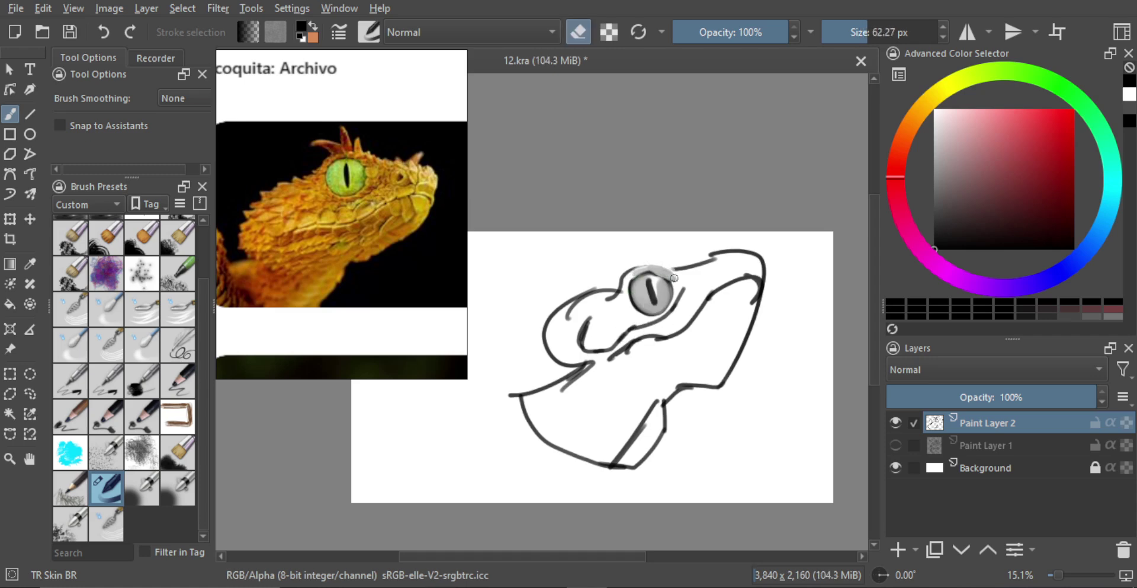
key(e)
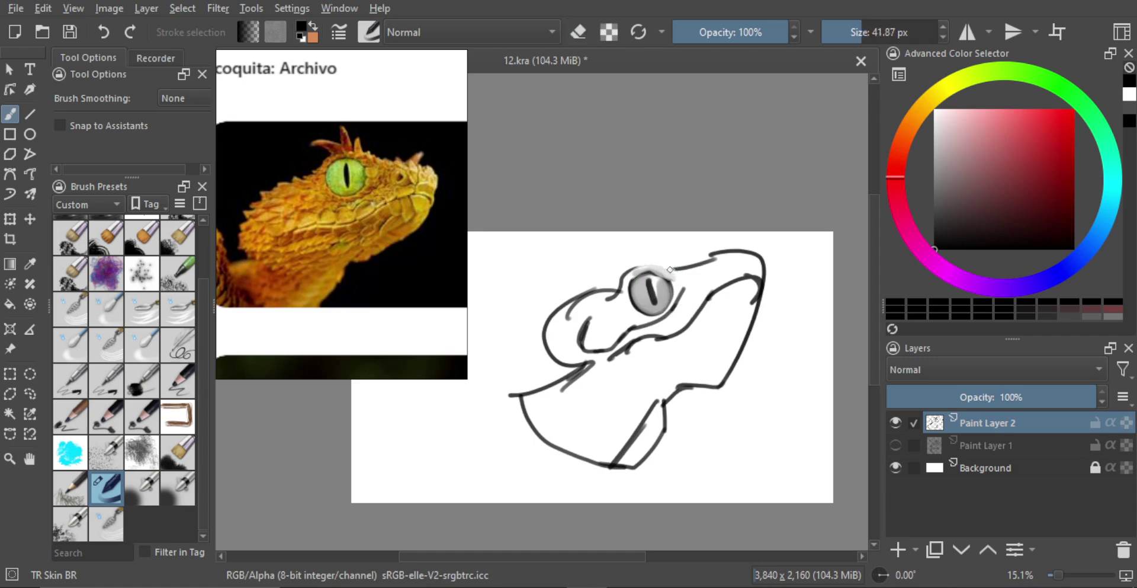
Draw dark spiky scales and longer horns above the eye with a 36.07 px brush
drag(671, 270, 651, 255)
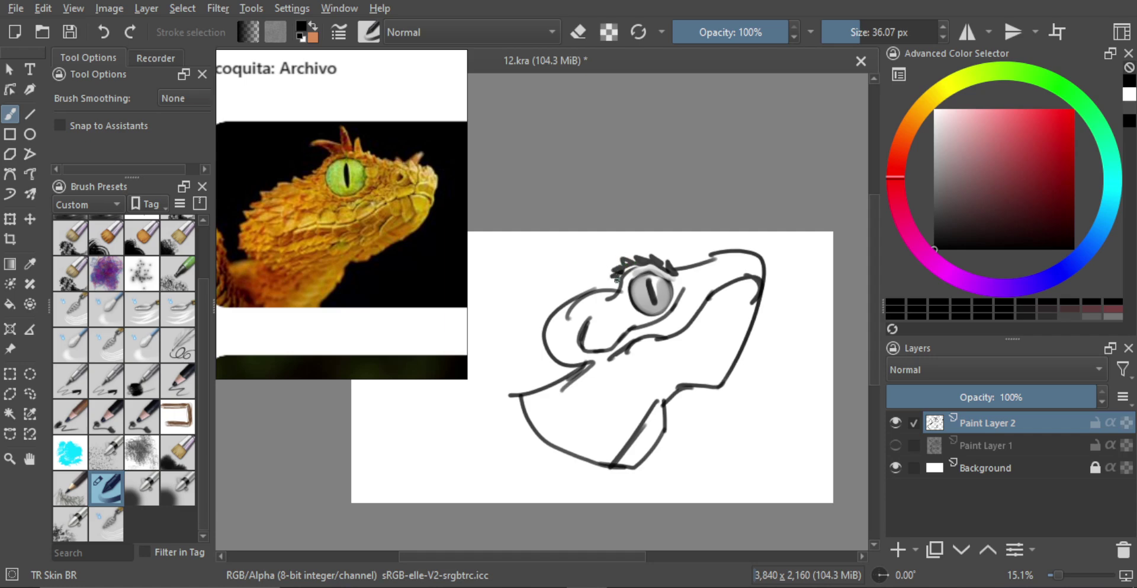
mouse_move(617, 277)
mouse_down()
mouse_move(600, 253)
mouse_move(645, 252)
mouse_move(656, 258)
mouse_up()
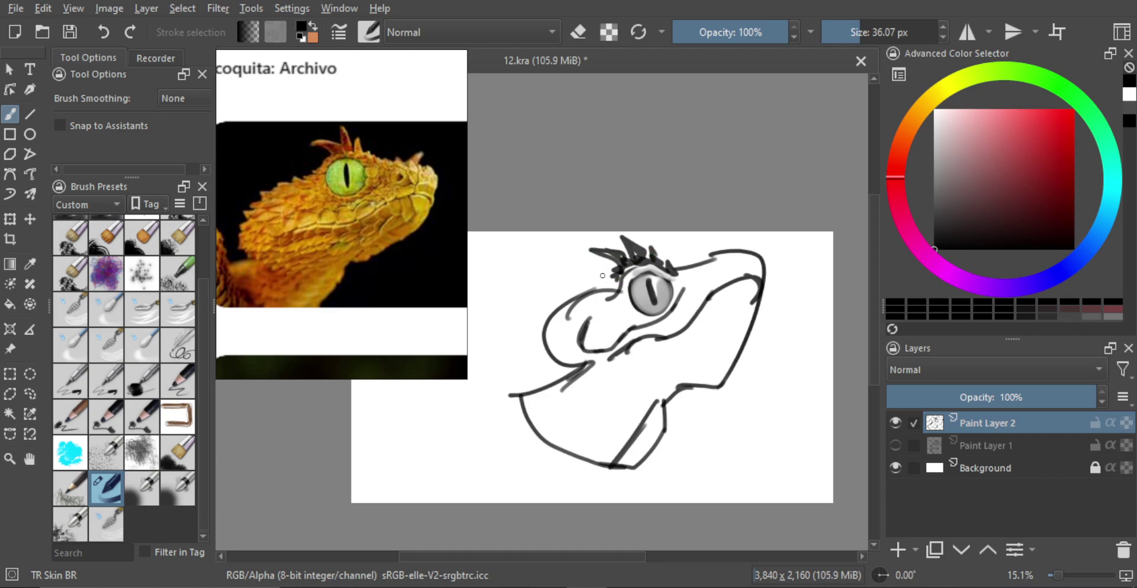
Draw a row of spikes along the back of the head and erase the old outline inside them
mouse_move(606, 289)
mouse_down()
mouse_move(562, 294)
mouse_move(579, 296)
mouse_move(551, 308)
mouse_move(543, 337)
mouse_move(565, 333)
mouse_move(544, 357)
mouse_move(560, 348)
mouse_move(556, 366)
mouse_move(592, 353)
mouse_up()
key(e)
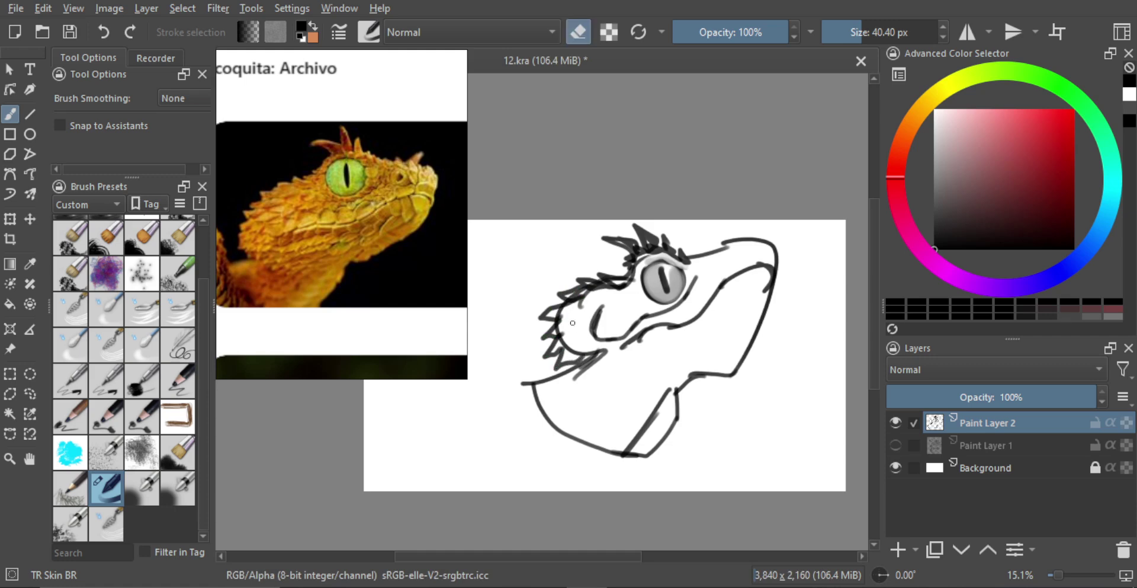
mouse_move(561, 316)
mouse_down()
mouse_move(595, 286)
mouse_move(623, 291)
mouse_up()
mouse_move(574, 352)
mouse_down()
mouse_move(601, 351)
mouse_move(592, 378)
mouse_move(596, 342)
mouse_move(601, 363)
mouse_move(580, 383)
mouse_move(599, 370)
mouse_move(599, 396)
mouse_up()
key(e)
key(bracketleft)
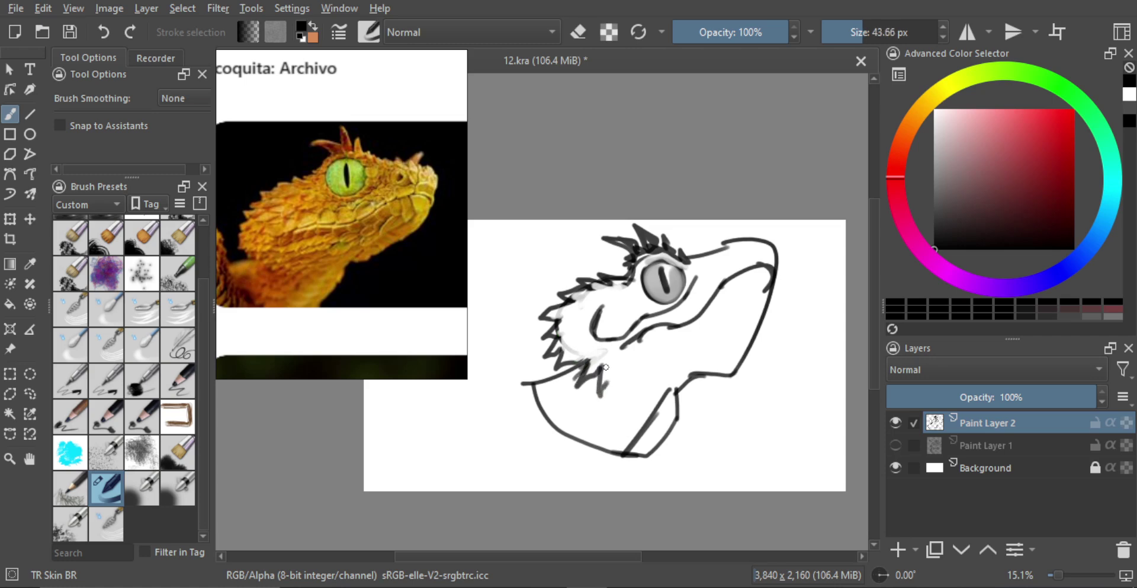
key(ctrl+z)
key(ctrl+z)
drag(592, 360, 610, 395)
key(ctrl+z)
key(ctrl+z)
Sketch a broken guide line from the back of the jaw forward along the lower jaw to the chin
mouse_move(604, 353)
mouse_down()
mouse_move(605, 379)
mouse_move(631, 382)
mouse_move(730, 331)
mouse_up()
key(ctrl+z)
drag(673, 373, 753, 321)
shift+click(657, 341)
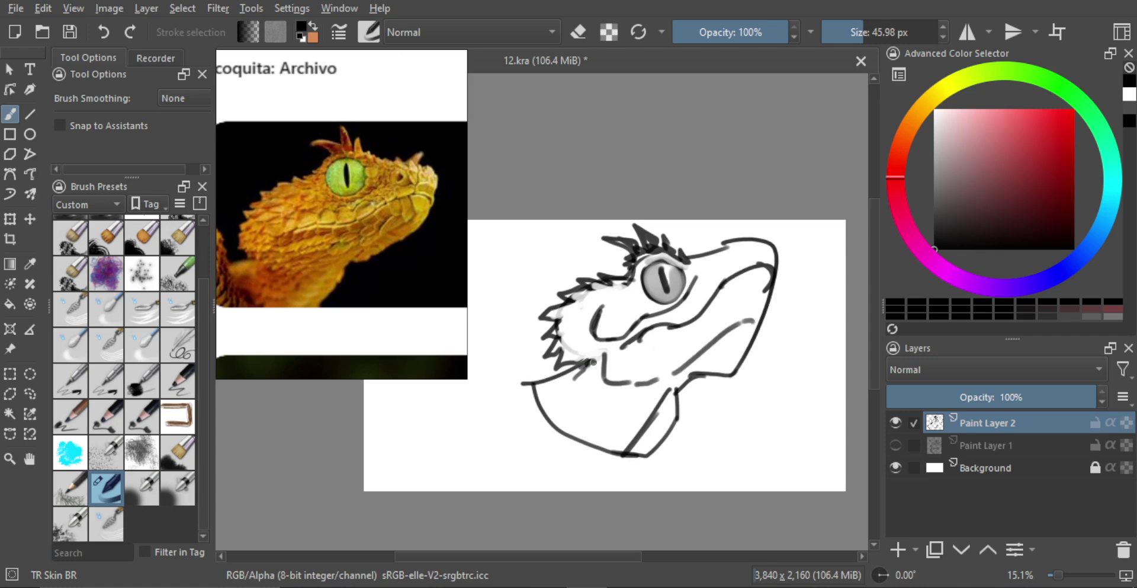
Draw a row of pointed scales along the lower jaw guide line from the neck toward the chin
mouse_move(593, 362)
mouse_down()
mouse_move(601, 370)
mouse_move(604, 357)
mouse_move(601, 390)
mouse_move(657, 397)
mouse_up()
mouse_move(666, 376)
mouse_down()
mouse_move(668, 391)
mouse_move(691, 344)
mouse_up()
mouse_move(691, 344)
mouse_down()
mouse_move(663, 383)
mouse_move(716, 326)
mouse_up()
drag(716, 326, 691, 369)
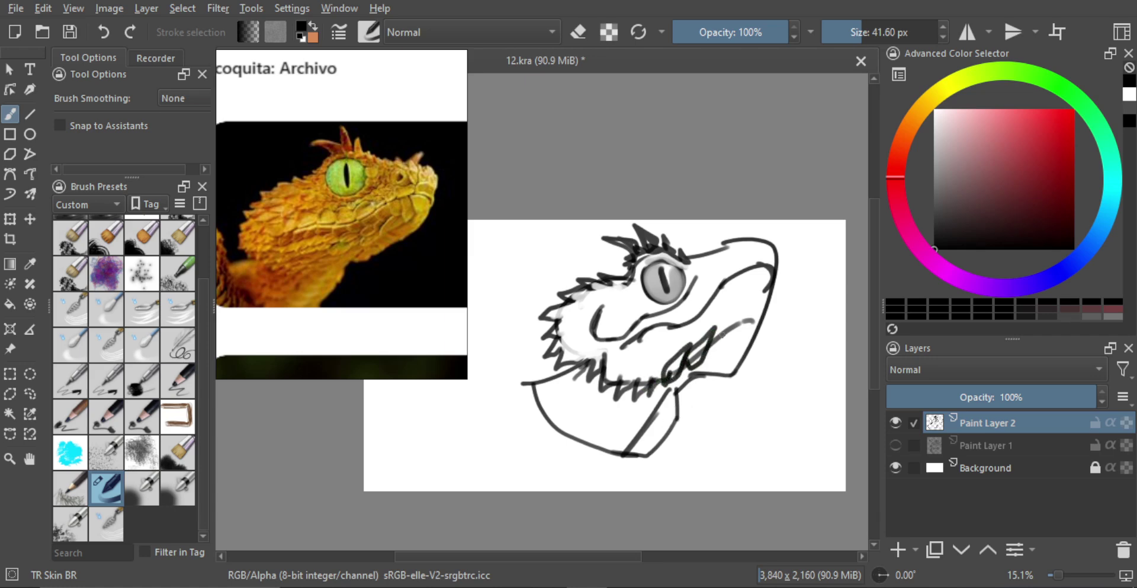
drag(733, 314, 711, 356)
Erase and soften the inner edges of the spikes along the jaw and back of the head with a roughly 50 px eraser
key(e)
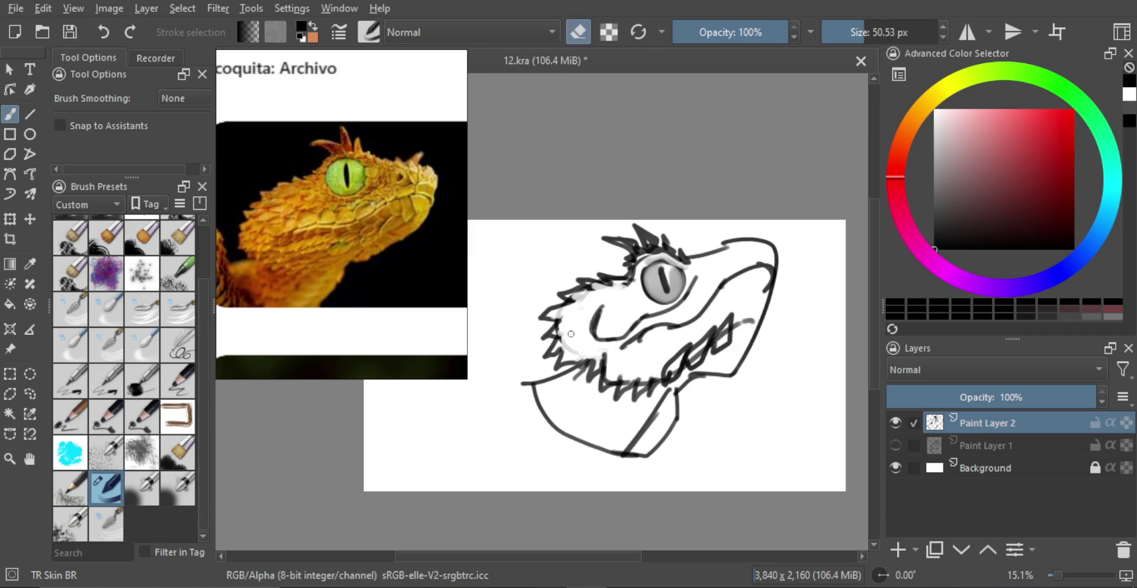
drag(563, 362, 586, 373)
key(ctrl+z)
mouse_move(566, 323)
shift+mouse_down()
mouse_move(565, 358)
mouse_move(607, 354)
mouse_move(606, 374)
mouse_move(626, 377)
mouse_move(609, 380)
mouse_move(634, 371)
mouse_move(638, 387)
mouse_move(723, 337)
mouse_move(667, 337)
shift+mouse_up()
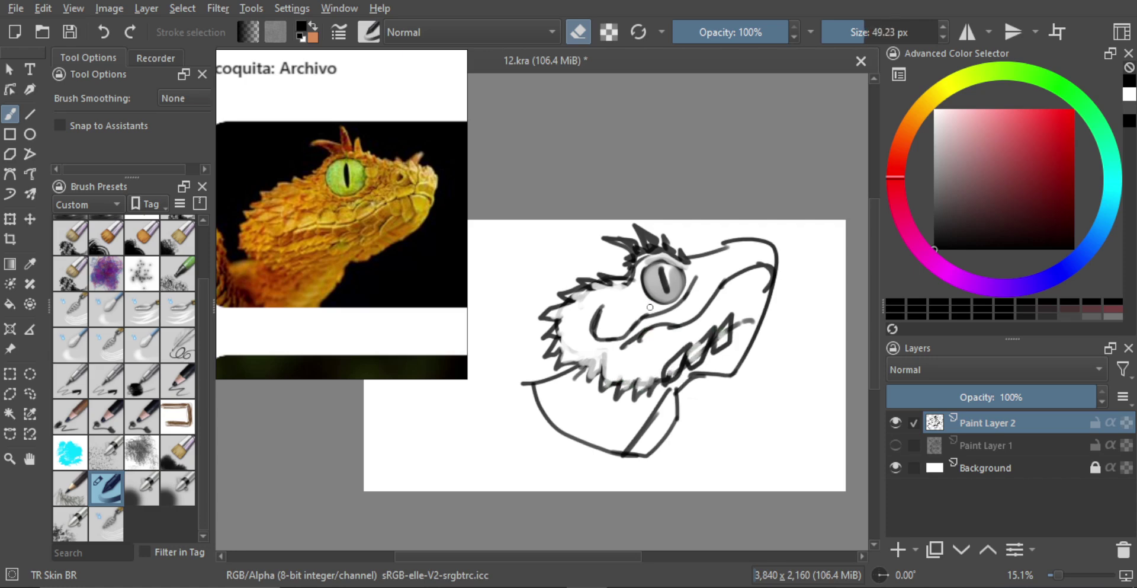
Add an inner row of smaller pointed scales along the jaw and back of the head with a 27.41 px brush
key(e)
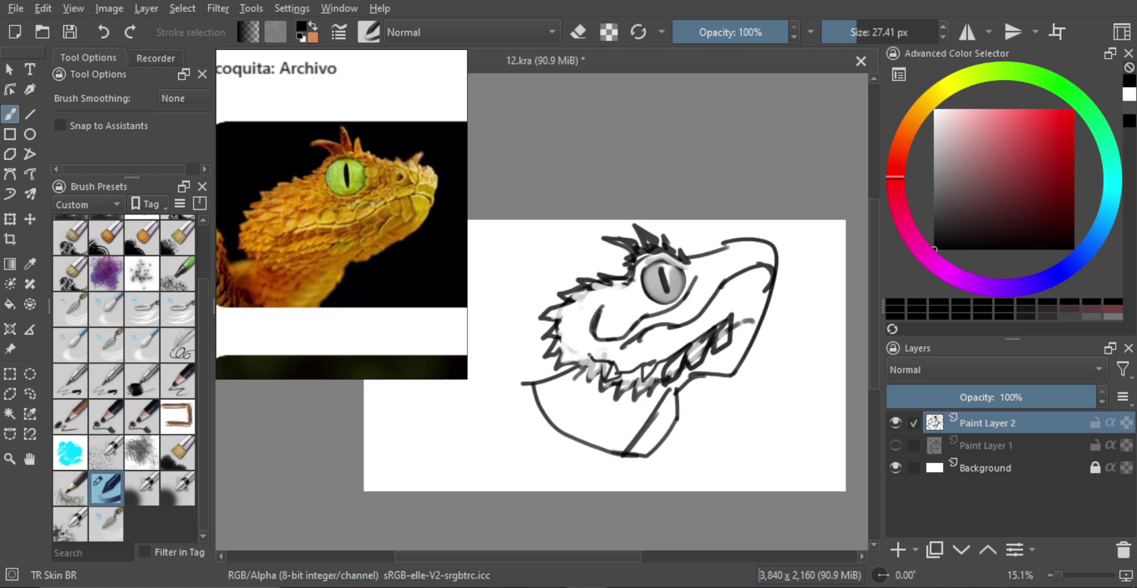
mouse_move(559, 345)
mouse_down()
mouse_move(576, 354)
mouse_move(556, 333)
mouse_up()
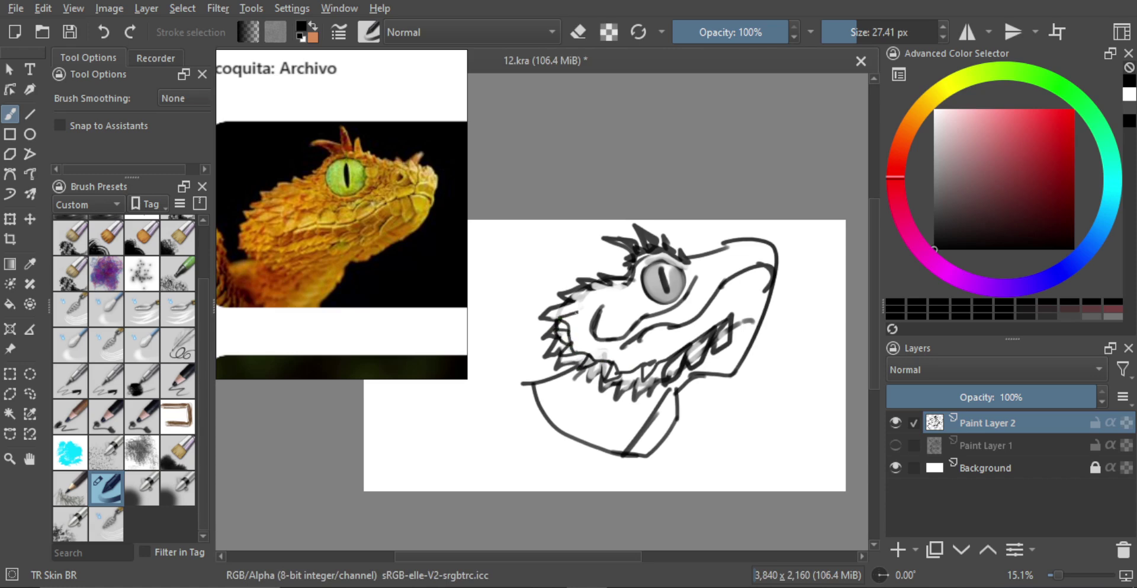
drag(601, 295, 580, 308)
Erase the cheek contour and redraw it as a cluster of pointed scales behind the mouth
key(e)
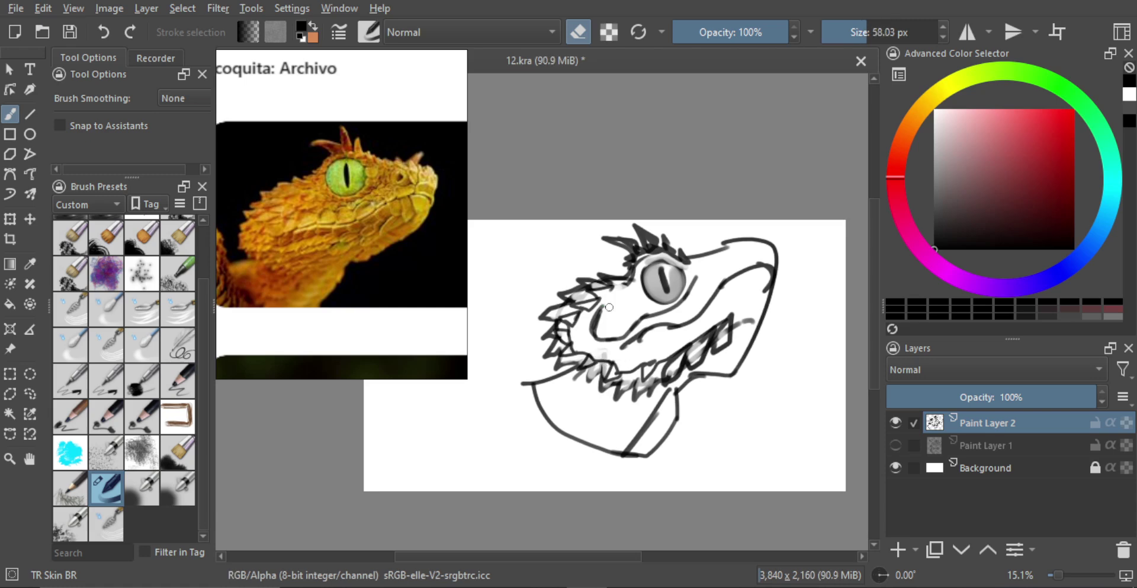
mouse_move(609, 306)
mouse_down()
mouse_move(601, 333)
mouse_move(625, 299)
mouse_move(585, 322)
mouse_up()
key(e)
key(ctrl+z)
mouse_move(585, 322)
mouse_down()
mouse_move(608, 301)
mouse_move(586, 338)
mouse_move(606, 324)
mouse_move(619, 331)
mouse_move(600, 341)
mouse_move(620, 331)
mouse_move(617, 340)
mouse_move(650, 311)
mouse_move(561, 334)
mouse_move(569, 319)
mouse_move(590, 307)
mouse_move(576, 350)
mouse_move(610, 365)
mouse_up()
key(e)
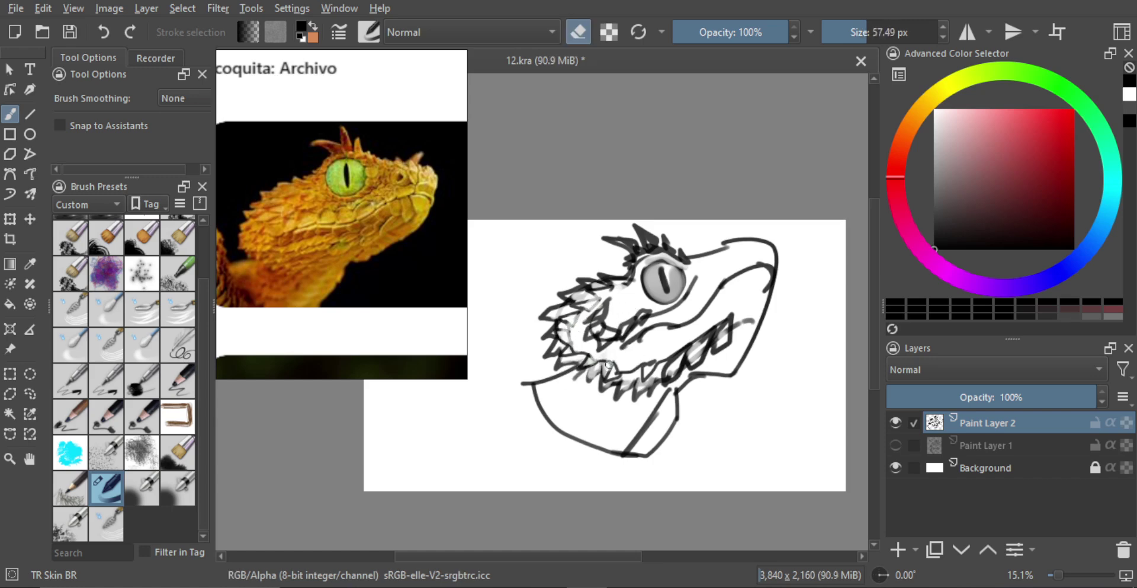
Shade the scale rows along the jaw and back of the head with grey tone
mouse_move(592, 298)
shift+mouse_down()
mouse_move(557, 315)
mouse_move(568, 308)
mouse_move(553, 337)
mouse_move(564, 364)
mouse_move(596, 369)
mouse_move(604, 388)
mouse_move(625, 370)
mouse_move(622, 386)
mouse_move(664, 371)
shift+mouse_up()
key(e)
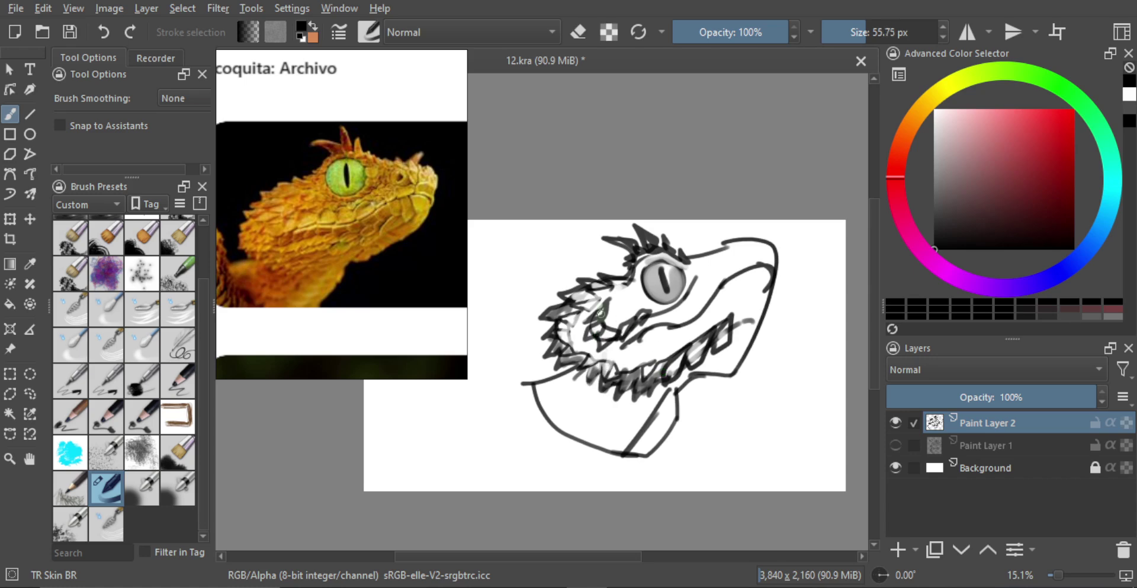
shift+click(591, 298)
mouse_move(585, 302)
mouse_down()
mouse_move(618, 284)
mouse_move(563, 314)
mouse_move(562, 337)
mouse_move(601, 365)
mouse_move(636, 372)
mouse_move(670, 346)
mouse_move(684, 350)
mouse_move(593, 309)
mouse_move(615, 292)
mouse_move(582, 341)
mouse_move(626, 368)
mouse_move(655, 362)
mouse_move(646, 368)
mouse_move(684, 339)
mouse_move(660, 329)
mouse_move(652, 350)
mouse_move(686, 333)
mouse_move(681, 349)
mouse_move(662, 338)
mouse_move(618, 361)
mouse_move(657, 345)
mouse_up()
key(e)
shift+click(599, 304)
key(e)
Clean the inner edge of the jaw shading with a small eraser and draw a lip line above the scales with a 30.62 px brush
key(e)
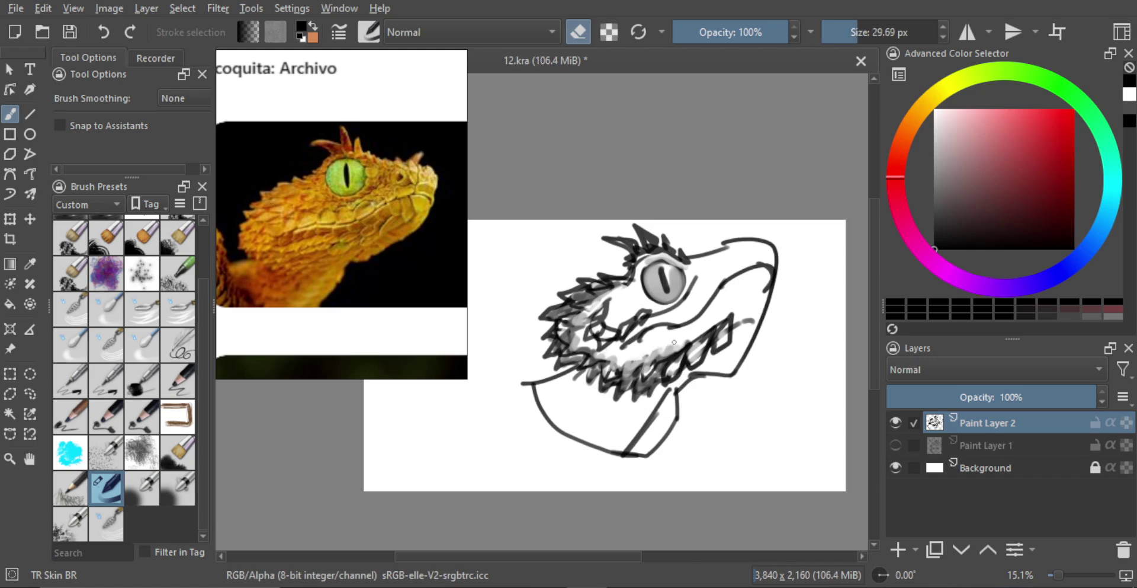
key(e)
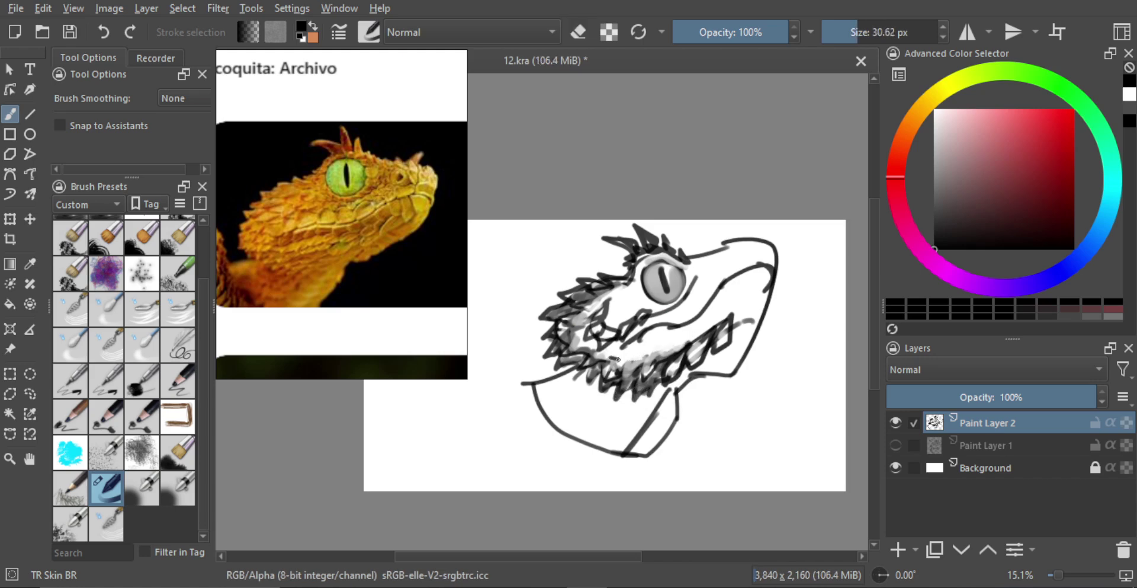
drag(666, 352, 686, 339)
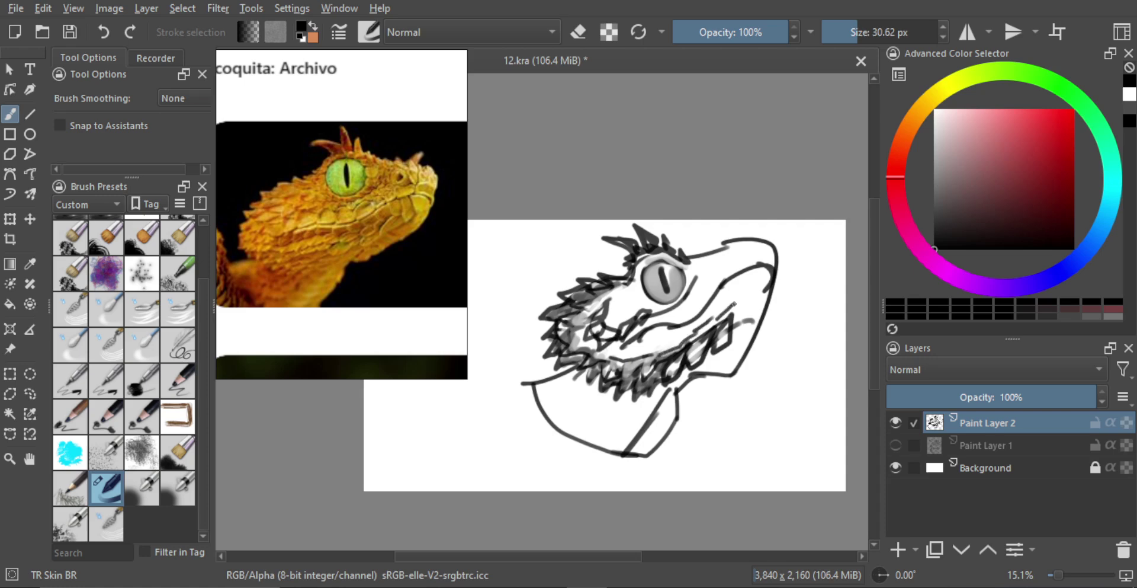
Draw a rounded plate outline at the snout tip and erase the contour across it with a 36.16 px eraser
mouse_move(732, 306)
mouse_down()
mouse_move(762, 316)
mouse_move(745, 285)
mouse_move(770, 270)
mouse_move(769, 320)
mouse_up()
key(e)
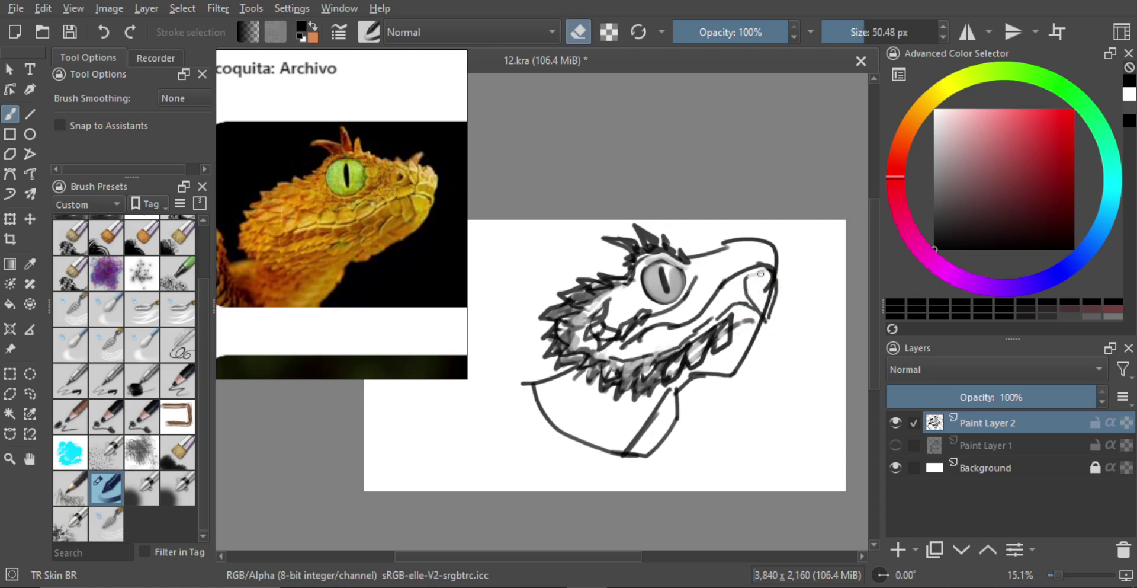
mouse_move(760, 273)
mouse_down()
mouse_move(768, 307)
mouse_move(762, 282)
mouse_move(762, 303)
mouse_move(764, 287)
mouse_move(729, 292)
mouse_move(741, 316)
mouse_move(746, 292)
mouse_move(741, 307)
mouse_move(735, 298)
mouse_move(760, 295)
mouse_move(759, 305)
mouse_move(772, 283)
mouse_up()
key(e)
key(e)
key(e)
key(ctrl+z)
key(e)
key(bracketleft)
key(bracketleft)
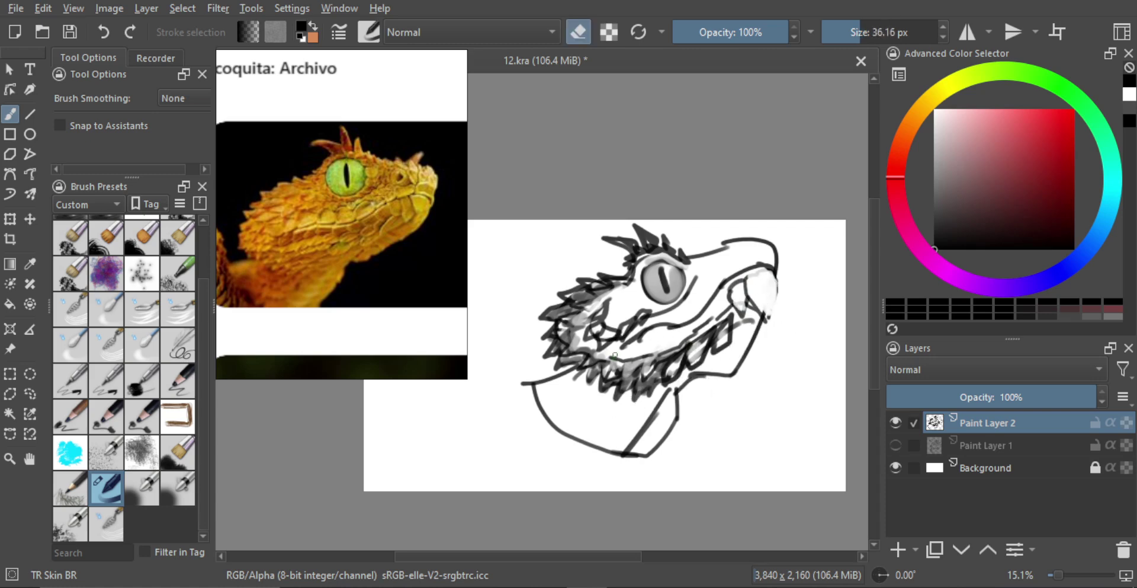
Fill the band between the mouth line and jaw scales with dark rounded spots using a brush of about 66 px
key(e)
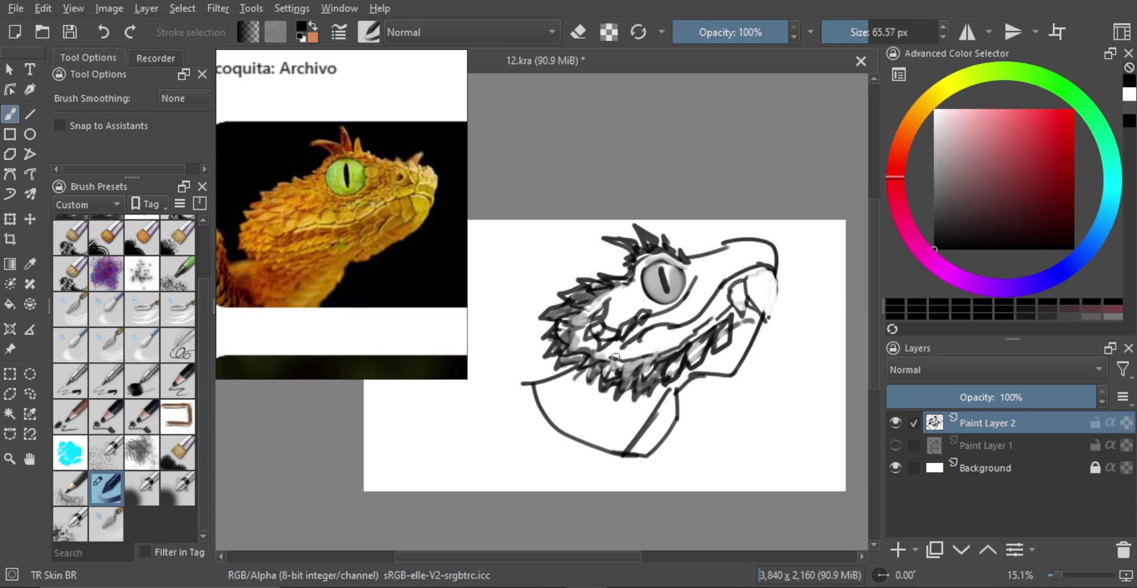
key(bracketright)
mouse_move(610, 352)
mouse_down()
mouse_move(654, 351)
mouse_move(728, 298)
mouse_up()
key(bracketleft)
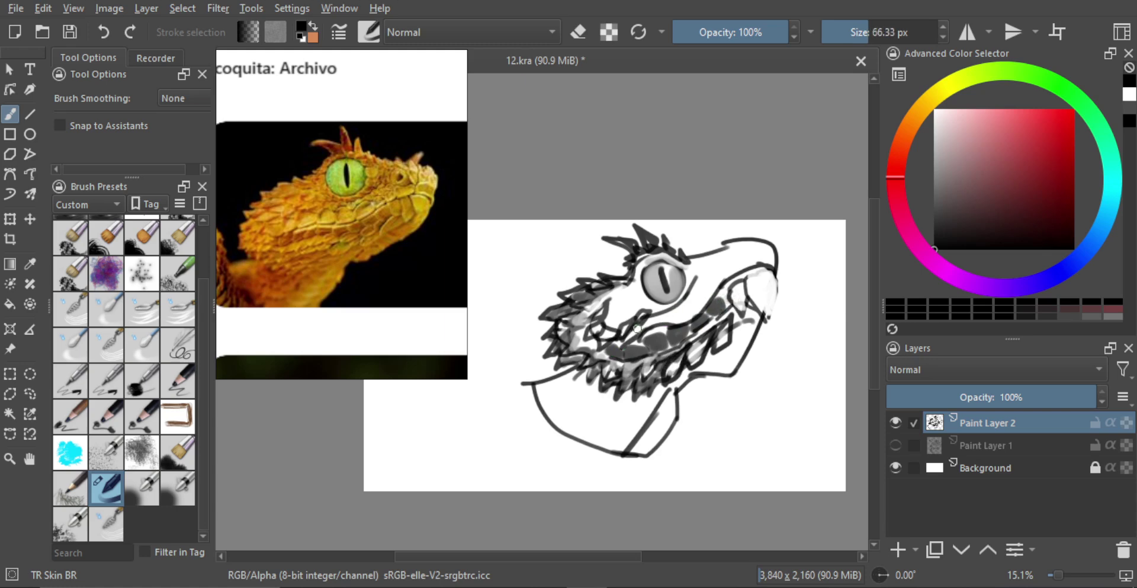
Scatter dark rounded spots over the cheek, the area behind the eye and the top of the snout
mouse_move(651, 321)
mouse_down()
mouse_move(685, 309)
mouse_move(724, 265)
mouse_move(768, 253)
mouse_up()
shift+click(679, 313)
shift+click(718, 280)
shift+click(654, 297)
shift+click(621, 317)
drag(617, 320, 621, 312)
mouse_move(631, 311)
mouse_down()
mouse_move(641, 300)
mouse_move(620, 305)
mouse_move(626, 289)
mouse_up()
key(ctrl+z)
shift+click(679, 301)
mouse_move(709, 261)
mouse_down()
mouse_move(728, 243)
mouse_move(732, 268)
mouse_move(739, 249)
mouse_move(727, 252)
mouse_up()
Clear an oval for the nostril on top of the snout with the eraser and draw the nostril with a 26.07 px brush
key(e)
key(ctrl+z)
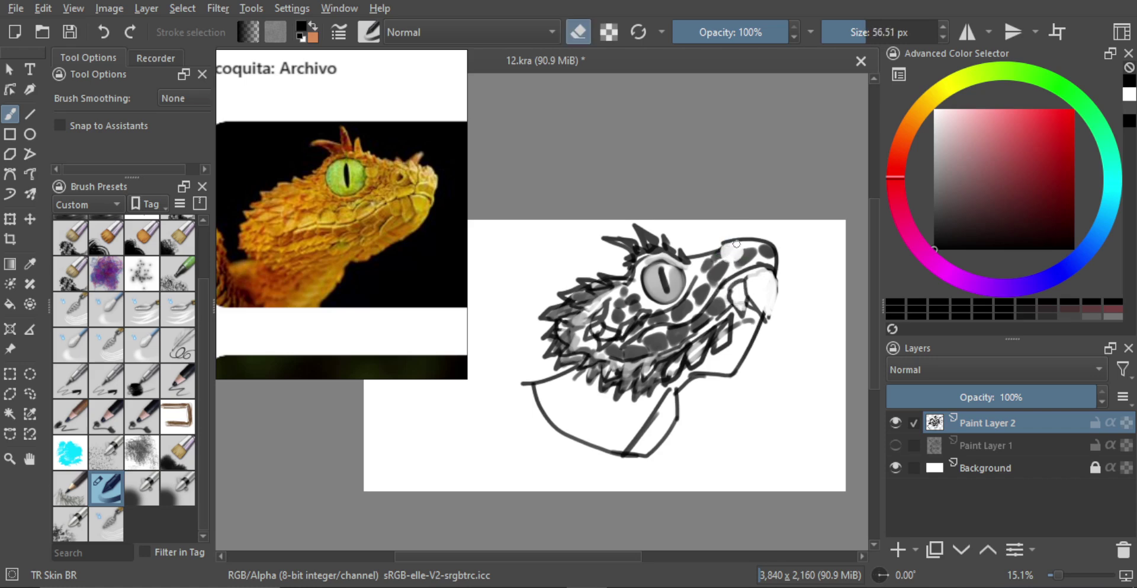
key(e)
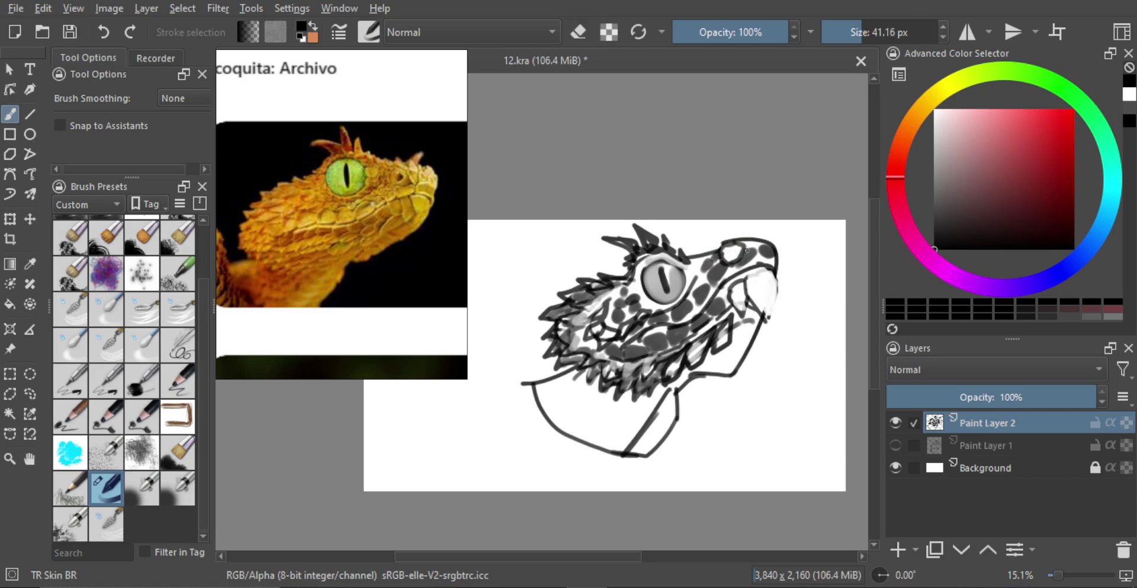
key(bracketleft)
key(bracketleft)
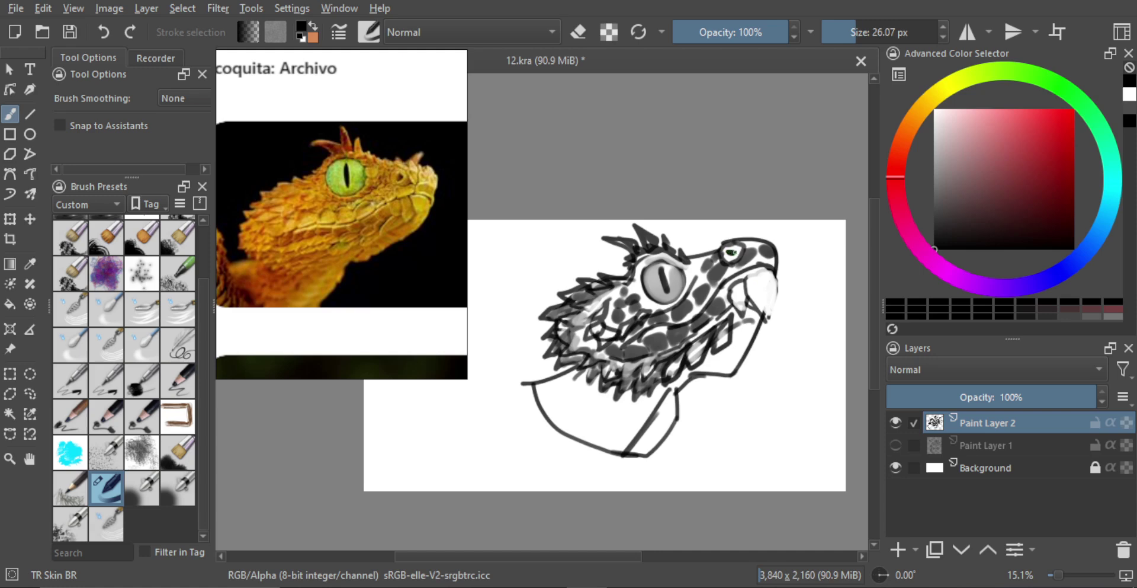
Shade the plate at the snout tip in grey tones, alternating between brush and eraser to leave a light highlight
scroll(745, 287, down, 2)
scroll(730, 324, up, 2)
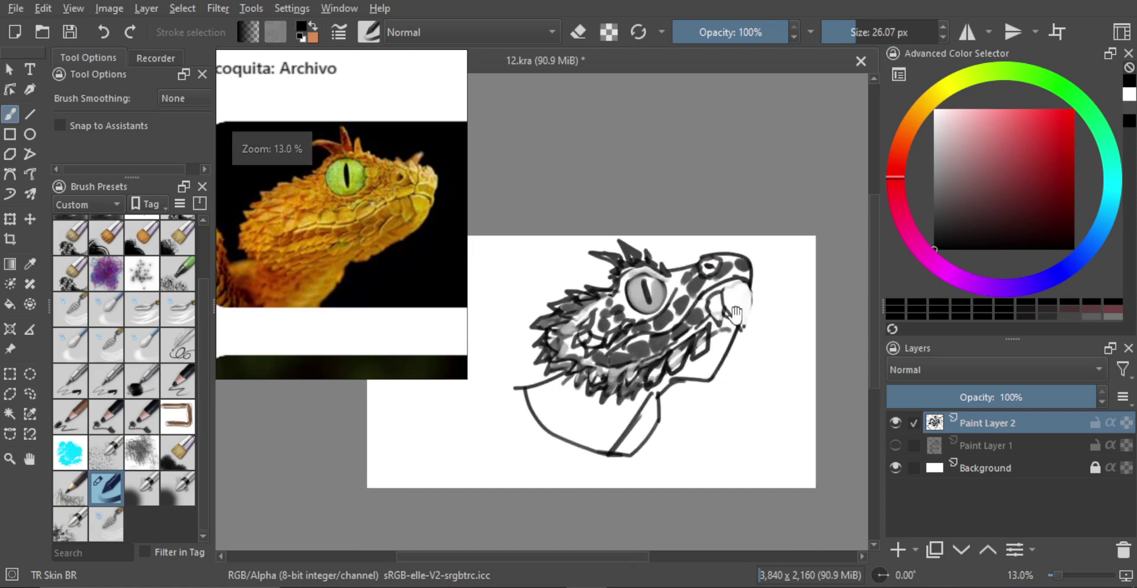
key(e)
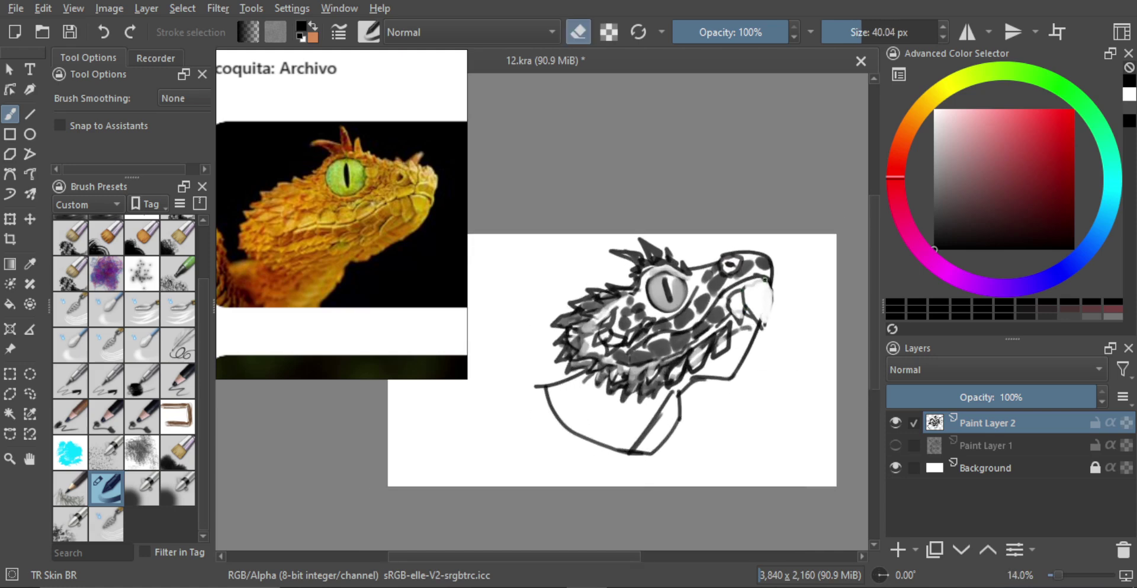
mouse_move(759, 287)
shift+mouse_down()
mouse_move(770, 287)
mouse_move(740, 320)
mouse_move(764, 297)
mouse_move(767, 322)
mouse_move(772, 284)
shift+mouse_up()
key(e)
key(e)
key(e)
key(e)
key(e)
key(e)
key(e)
key(ctrl+z)
key(ctrl+z)
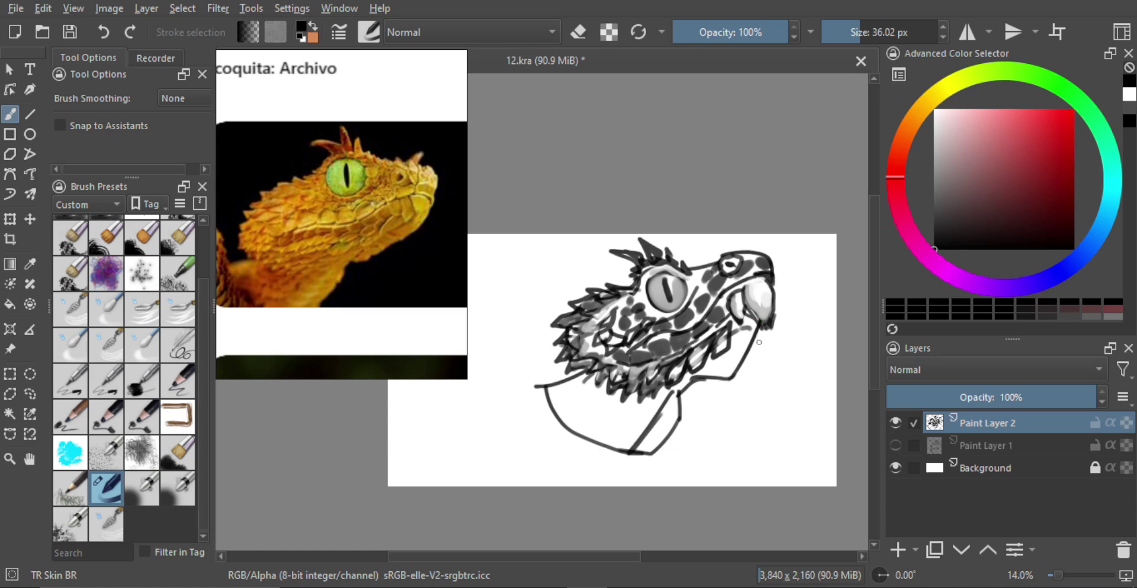
Draw small dark spikes under the chin with a 40.17 px brush and refine them with the eraser
mouse_move(760, 354)
mouse_down()
mouse_move(777, 333)
mouse_move(763, 356)
mouse_move(775, 356)
mouse_up()
drag(775, 306, 768, 332)
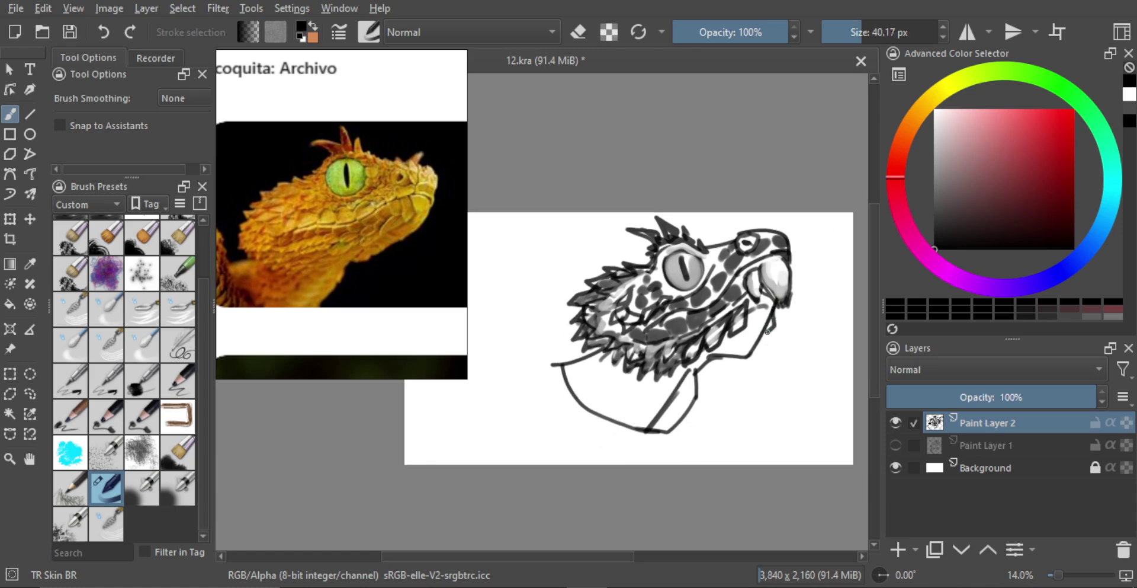
key(e)
key(e)
key(e)
drag(746, 338, 749, 356)
drag(696, 357, 696, 358)
Cover the neck with large rounded dark spots using an 81.72 px brush
mouse_move(620, 349)
mouse_down()
mouse_move(637, 349)
mouse_move(607, 349)
mouse_move(625, 354)
mouse_up()
key(e)
key(ctrl+z)
mouse_move(623, 353)
mouse_down()
mouse_move(648, 353)
mouse_move(626, 394)
mouse_move(645, 364)
mouse_move(669, 380)
mouse_move(650, 397)
mouse_move(666, 382)
mouse_move(677, 406)
mouse_move(685, 369)
mouse_move(698, 394)
mouse_move(696, 358)
mouse_move(711, 375)
mouse_move(679, 366)
mouse_move(726, 389)
mouse_move(688, 398)
mouse_move(686, 373)
mouse_up()
key(e)
key(e)
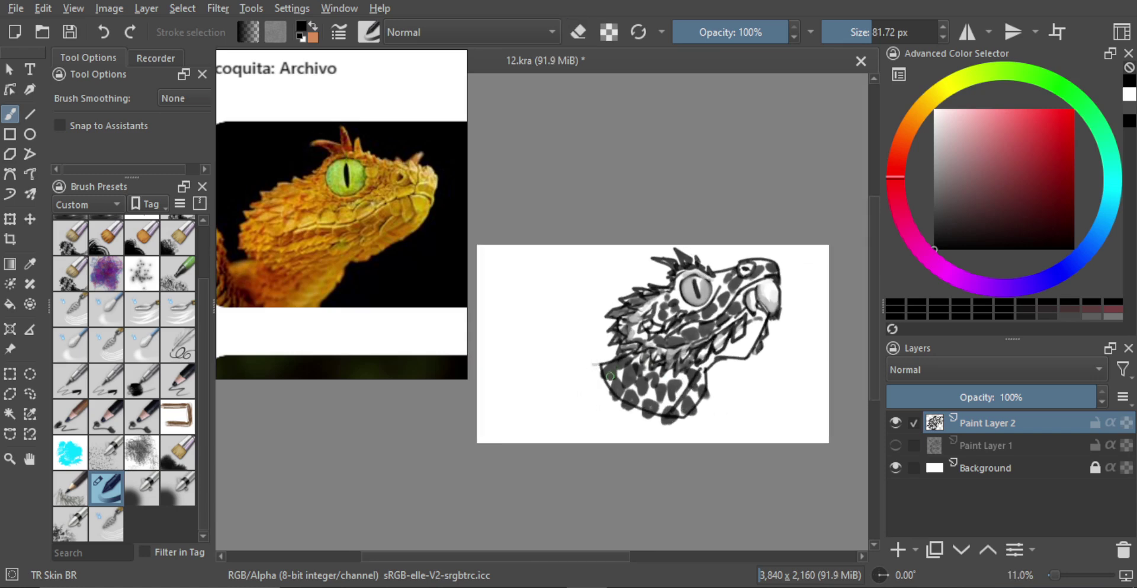
Draw a long forked horn extending backwards from behind the eye
scroll(631, 367, up, 1)
drag(645, 273, 647, 284)
shift+drag(680, 292, 554, 313)
key(ctrl+z)
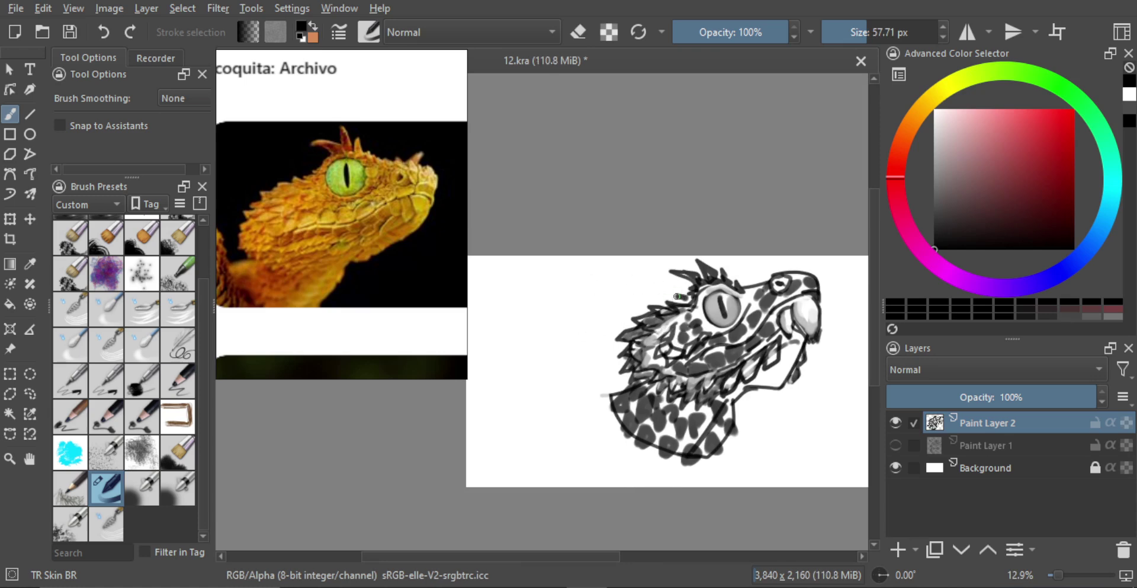
mouse_move(678, 295)
mouse_down()
mouse_move(611, 277)
mouse_move(628, 290)
mouse_move(558, 301)
mouse_move(617, 316)
mouse_move(570, 296)
mouse_move(550, 306)
mouse_move(637, 309)
mouse_move(669, 293)
mouse_up()
key(ctrl+z)
key(bracketleft)
key(e)
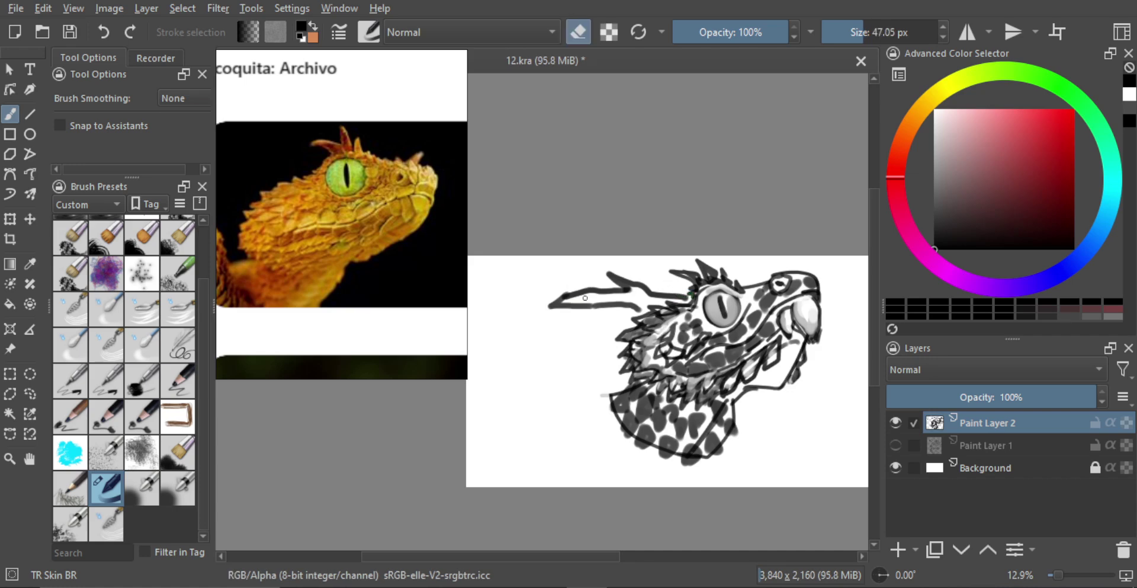
Shade the forked horn in light grey and thin its outlines with a 60.97 px eraser
mouse_move(579, 307)
shift+mouse_down()
mouse_move(637, 303)
mouse_move(626, 287)
mouse_move(654, 301)
mouse_move(571, 303)
mouse_move(637, 297)
shift+mouse_up()
key(e)
key(e)
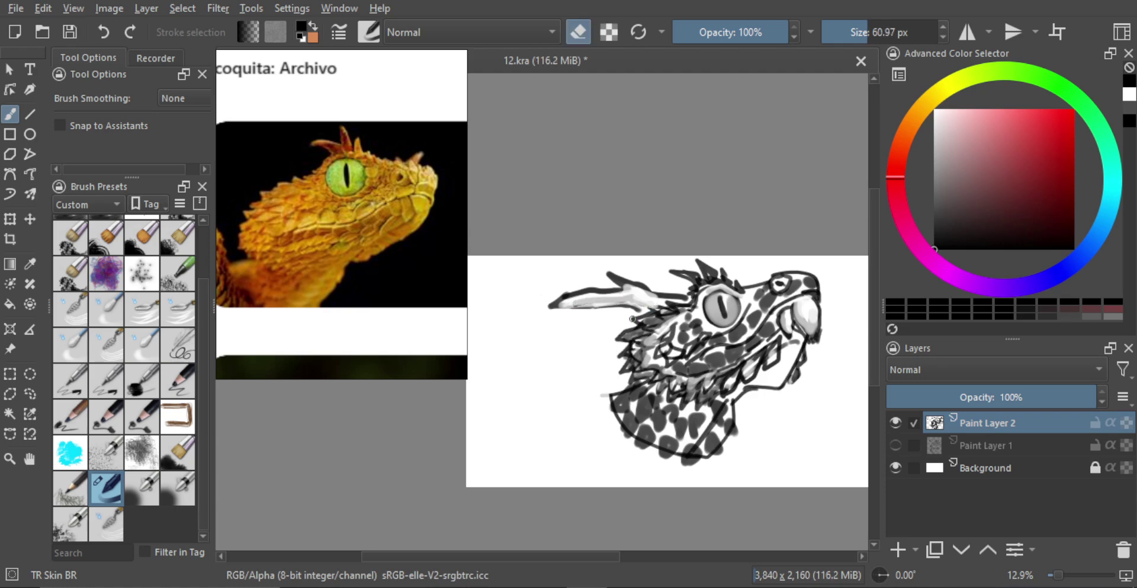
drag(607, 273, 670, 293)
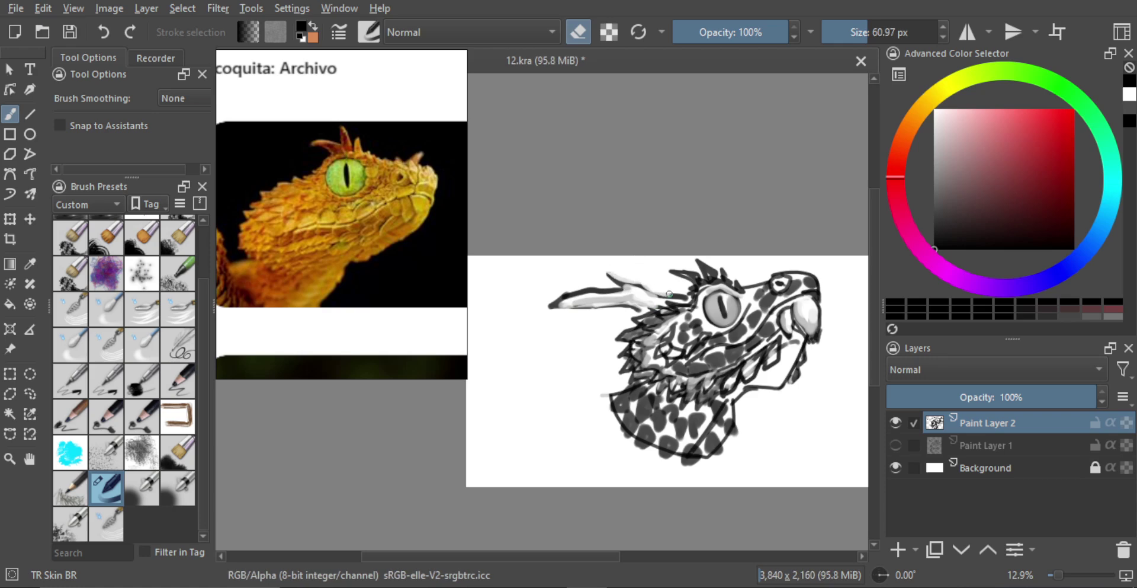
mouse_move(564, 303)
mouse_down()
mouse_move(542, 311)
mouse_move(594, 288)
mouse_up()
key(e)
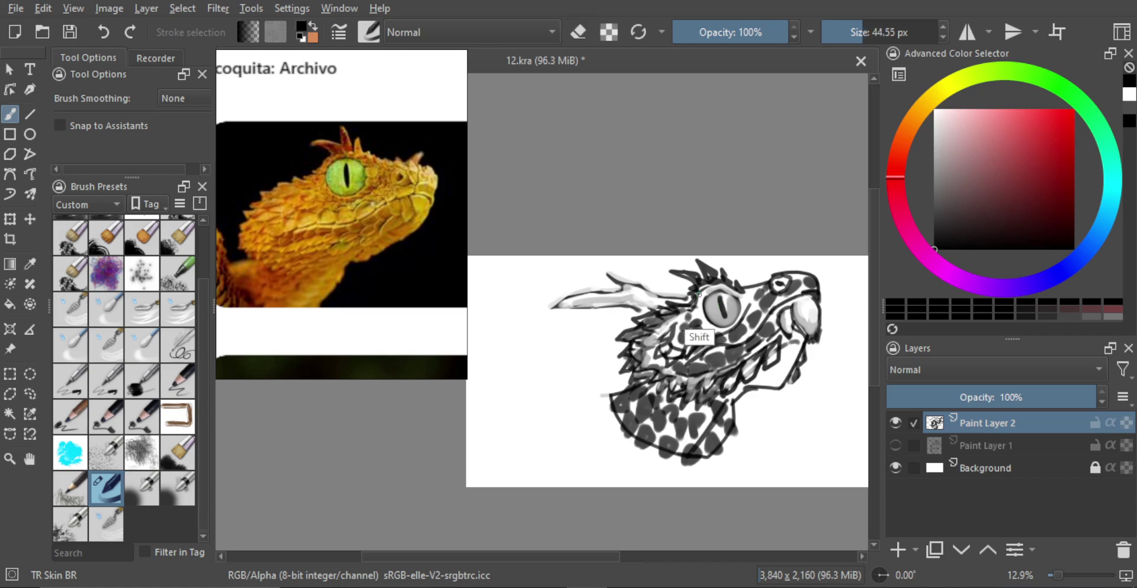
Darken the base of the forked horn with overlapping strokes using a 46.20 px brush
drag(702, 323, 675, 284)
key(ctrl+z)
key(bracketright)
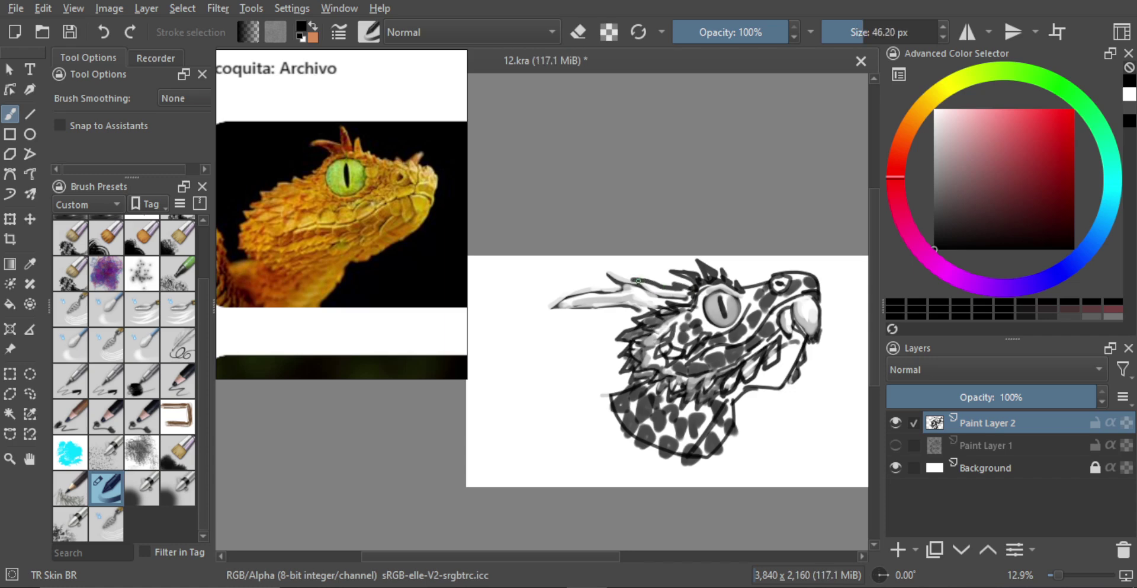
key(bracketright)
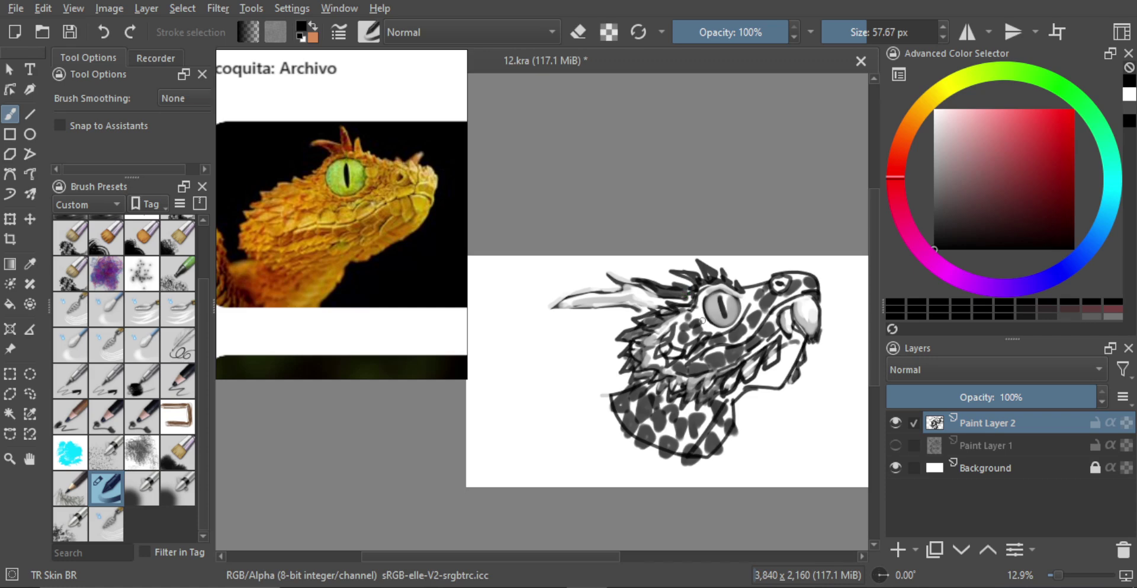
Touch up the brow ridge above the eye with a 41.56 px brush
scroll(710, 324, down, 2)
drag(711, 325, 686, 334)
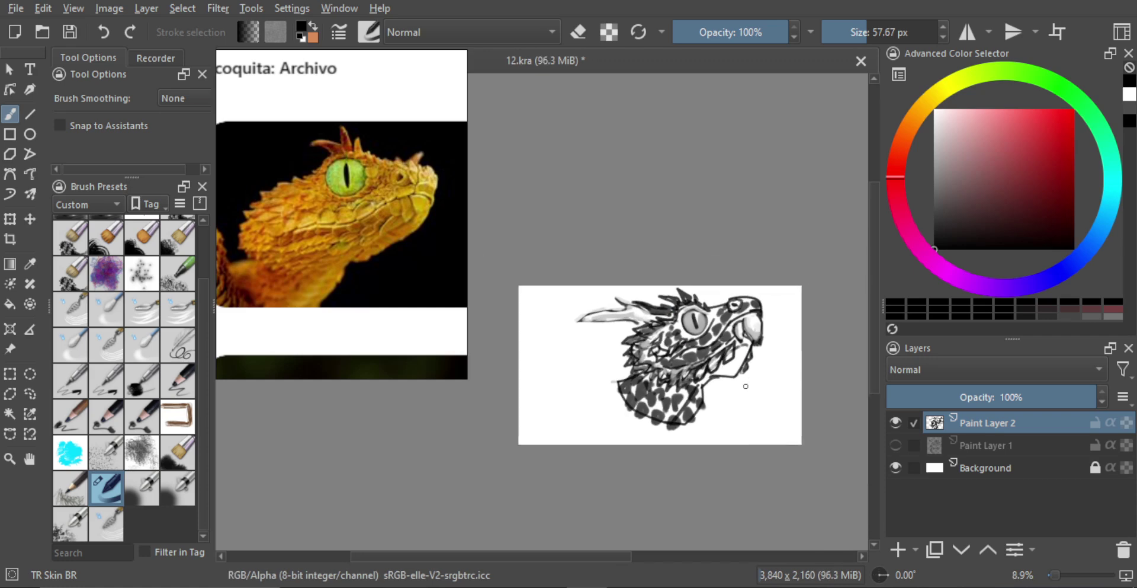
scroll(710, 332, up, 2)
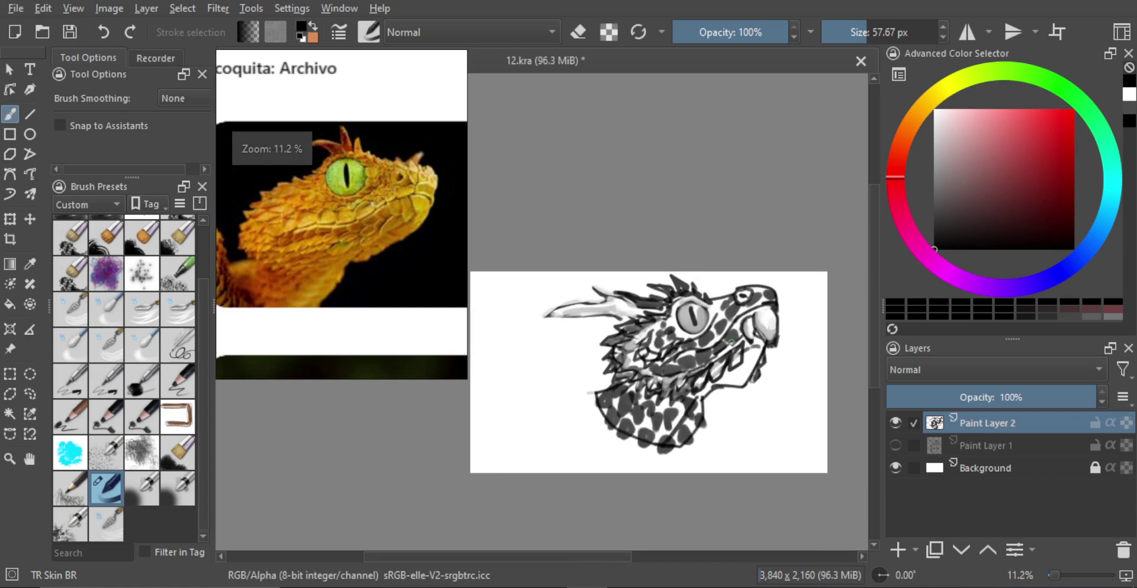
scroll(711, 342, up, 1)
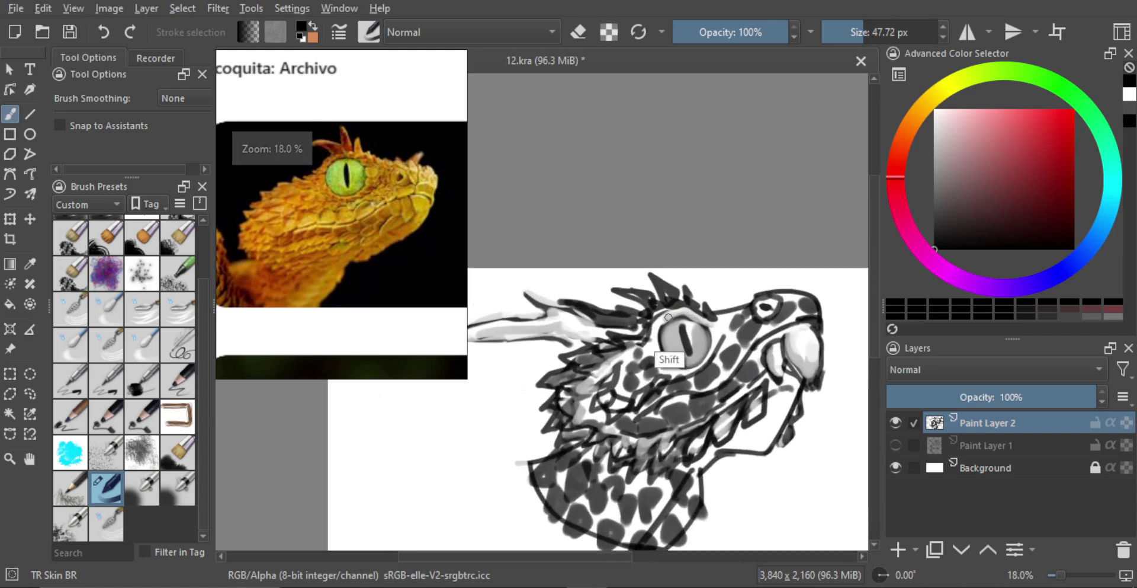
key(bracketleft)
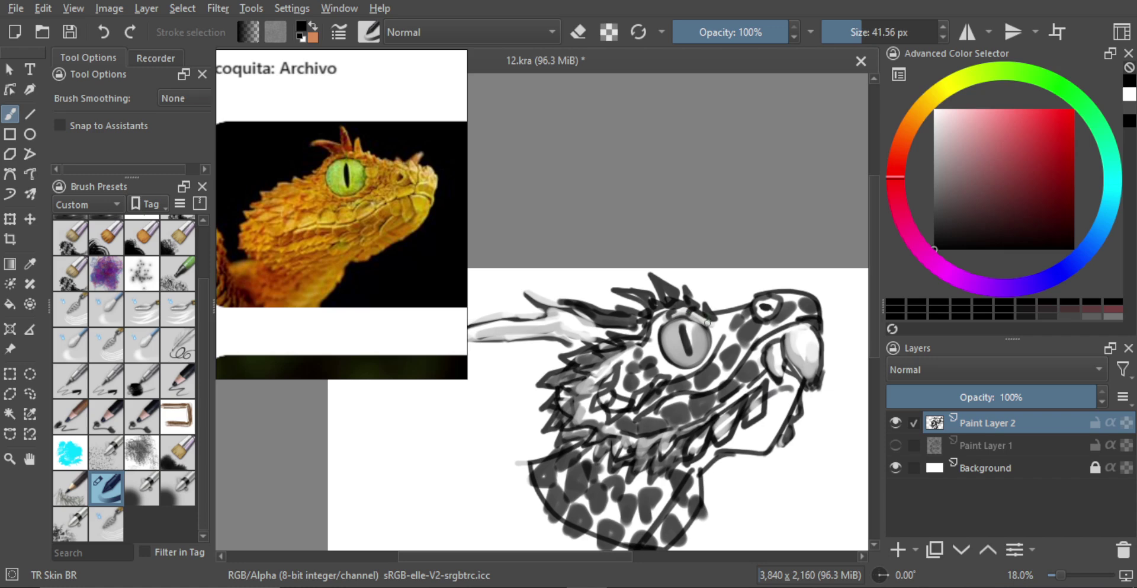
key(e)
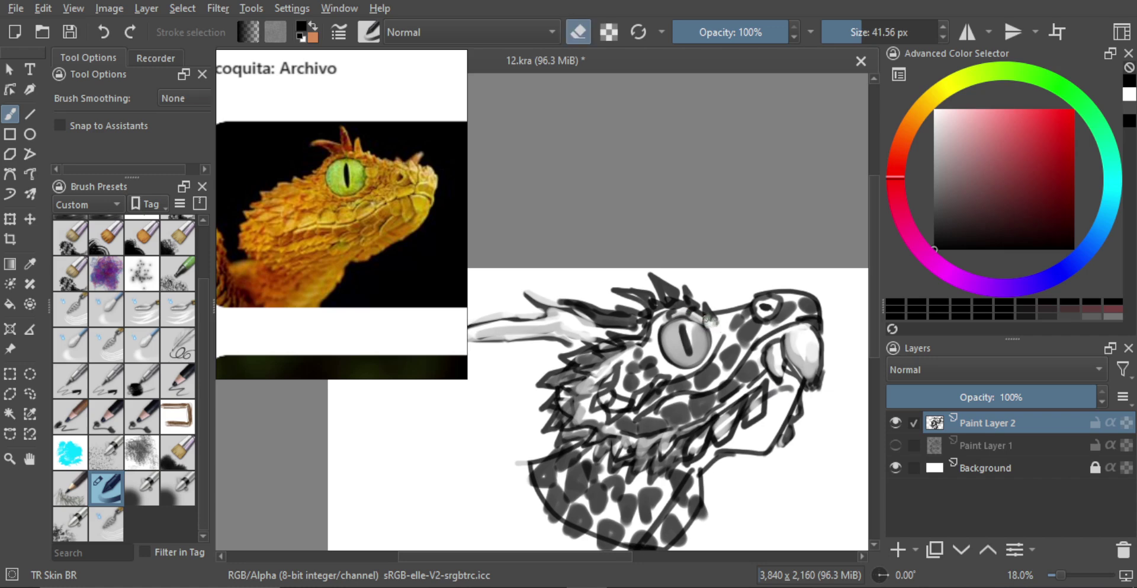
scroll(693, 318, down, 3)
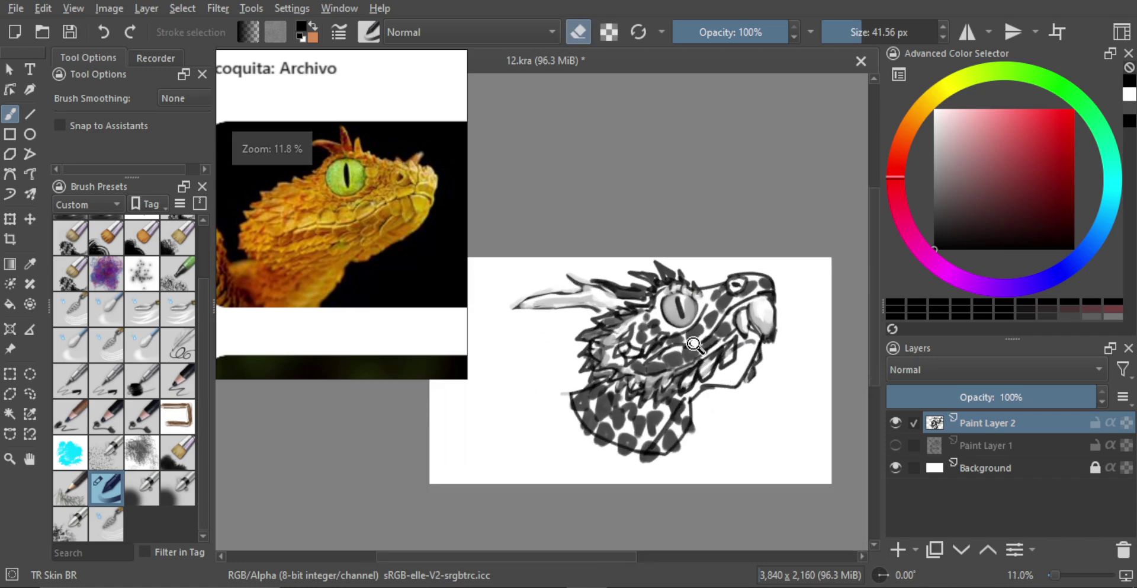
Erase the front half of the spotted neck with a 149.51 px eraser
scroll(691, 386, up, 1)
mouse_move(688, 408)
mouse_down()
mouse_move(632, 412)
mouse_move(657, 374)
mouse_move(650, 416)
mouse_move(659, 370)
mouse_move(668, 403)
mouse_move(680, 372)
mouse_move(666, 403)
mouse_move(684, 381)
mouse_move(685, 394)
mouse_move(671, 380)
mouse_move(636, 414)
mouse_move(645, 385)
mouse_move(619, 422)
mouse_up()
key(e)
key(e)
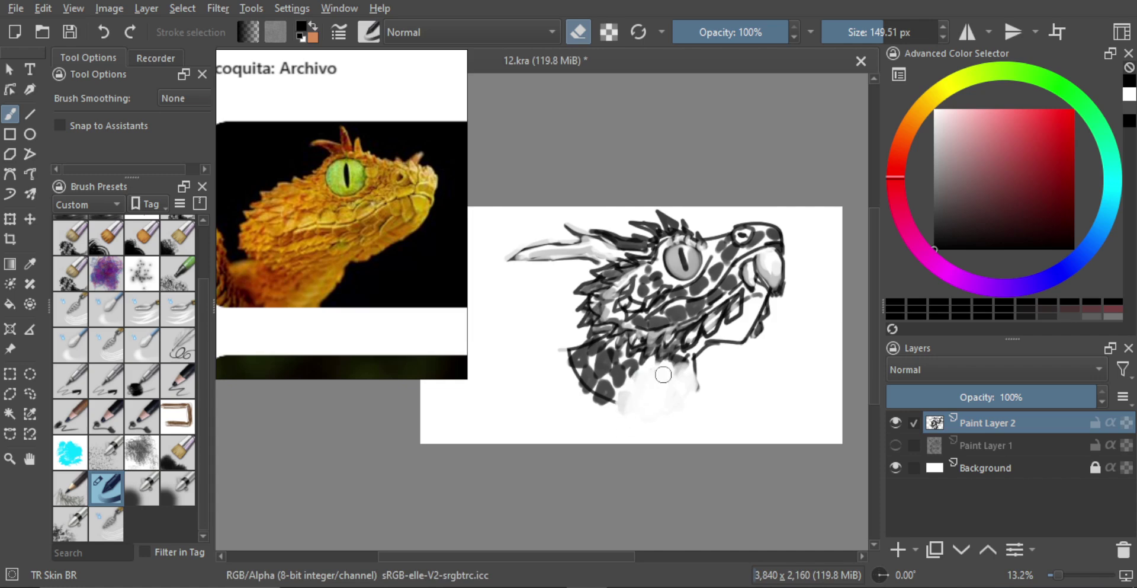
Add grey strokes along the edge of the remaining neck spots with an 83.24 px brush and soften them
key(e)
drag(655, 388, 621, 399)
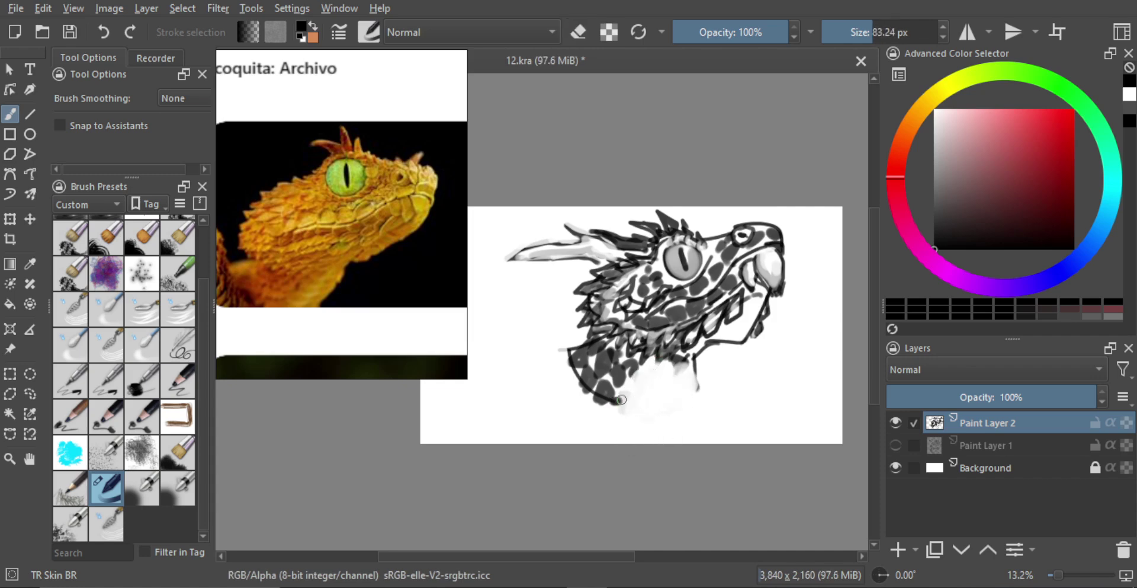
key(e)
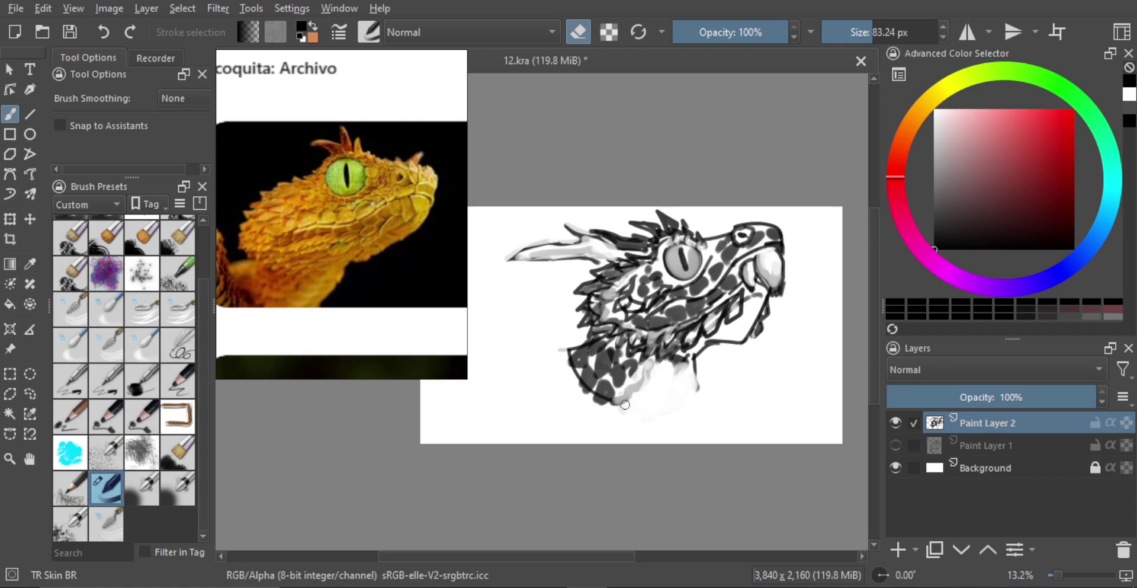
key(e)
drag(669, 396, 639, 404)
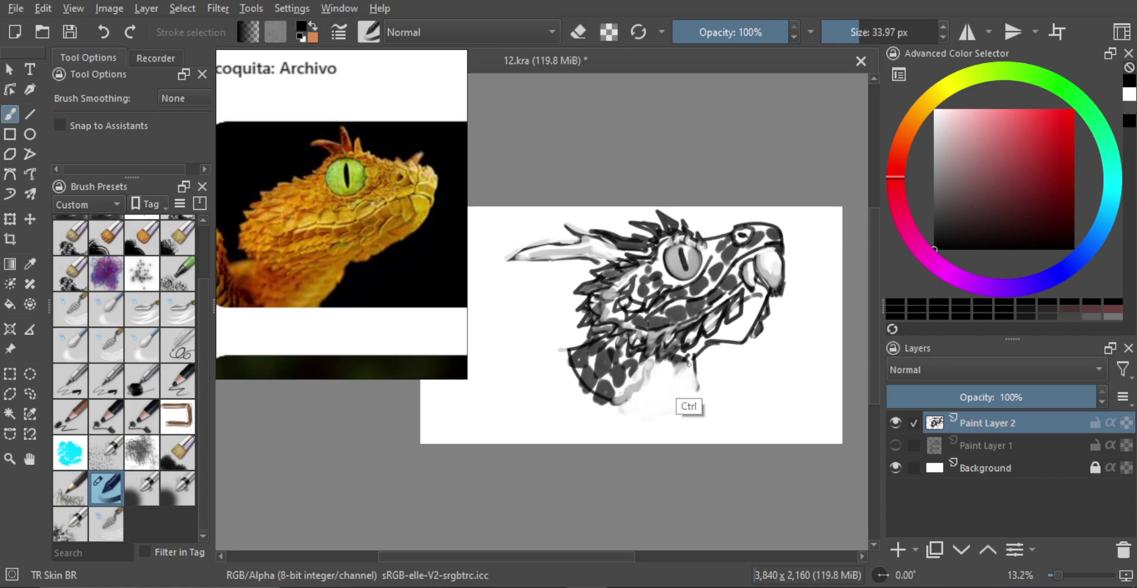
Draw a narrower curved throat outline from the jaw down to the base of the neck with a 33.97 px brush
mouse_move(694, 356)
mouse_down()
mouse_move(665, 402)
mouse_move(630, 414)
mouse_move(701, 363)
mouse_move(674, 358)
mouse_move(650, 400)
mouse_up()
key(e)
key(e)
mouse_move(623, 404)
mouse_down()
mouse_move(660, 405)
mouse_move(641, 404)
mouse_up()
key(e)
mouse_move(627, 405)
mouse_down()
mouse_move(663, 397)
mouse_move(642, 398)
mouse_up()
Shade the throat in grey and carve curved light folds across it with a 96.80 px eraser
key(e)
key(e)
mouse_move(638, 389)
mouse_down()
mouse_move(658, 398)
mouse_move(671, 368)
mouse_up()
key(e)
key(e)
key(e)
key(e)
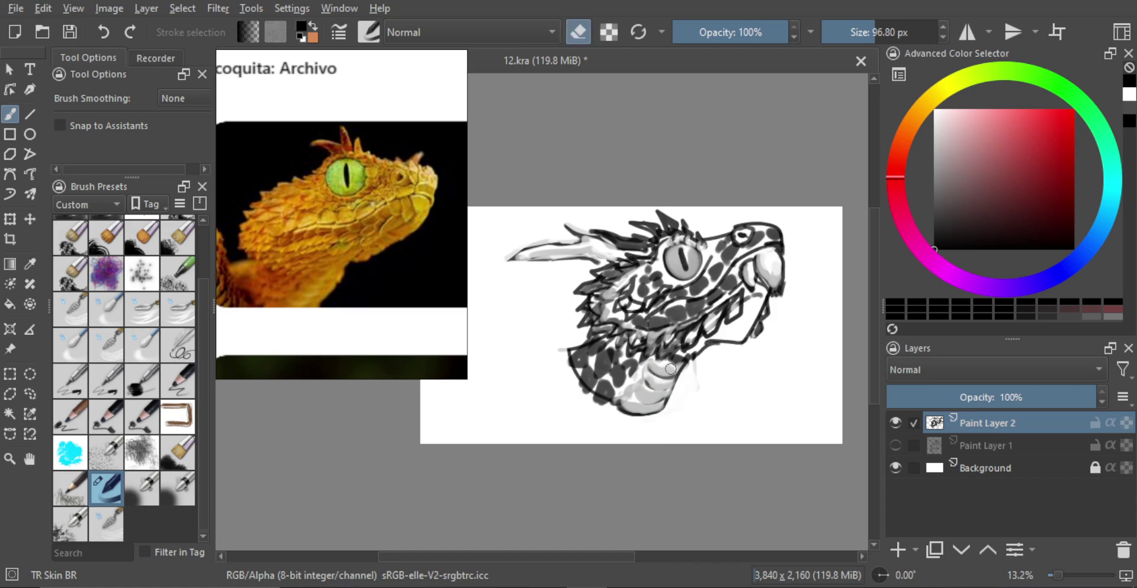
key(e)
key(bracketleft)
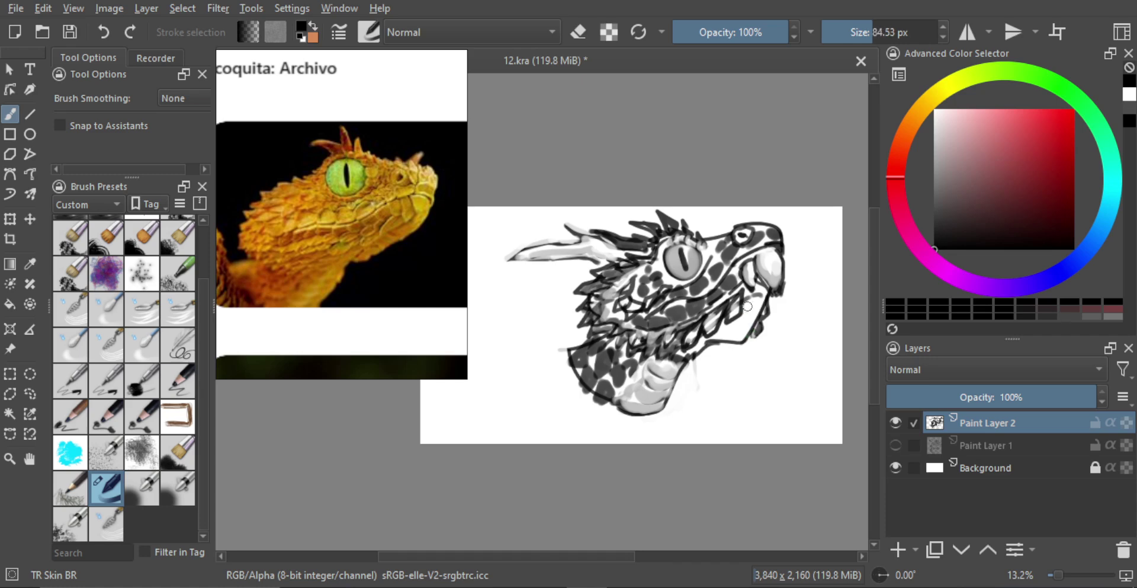
drag(778, 344, 762, 344)
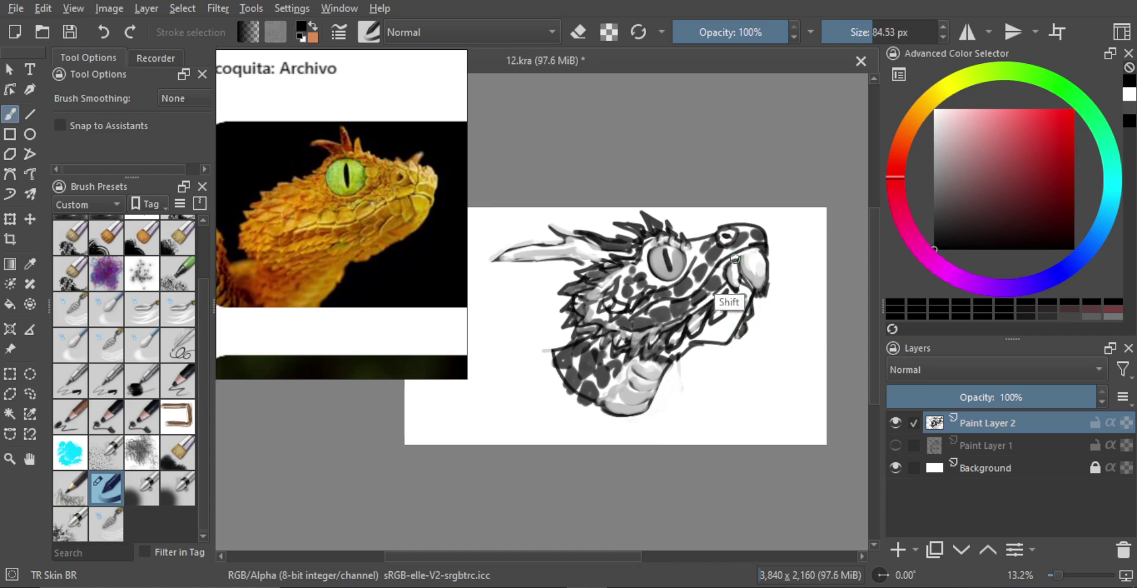
key(bracketleft)
drag(706, 246, 704, 409)
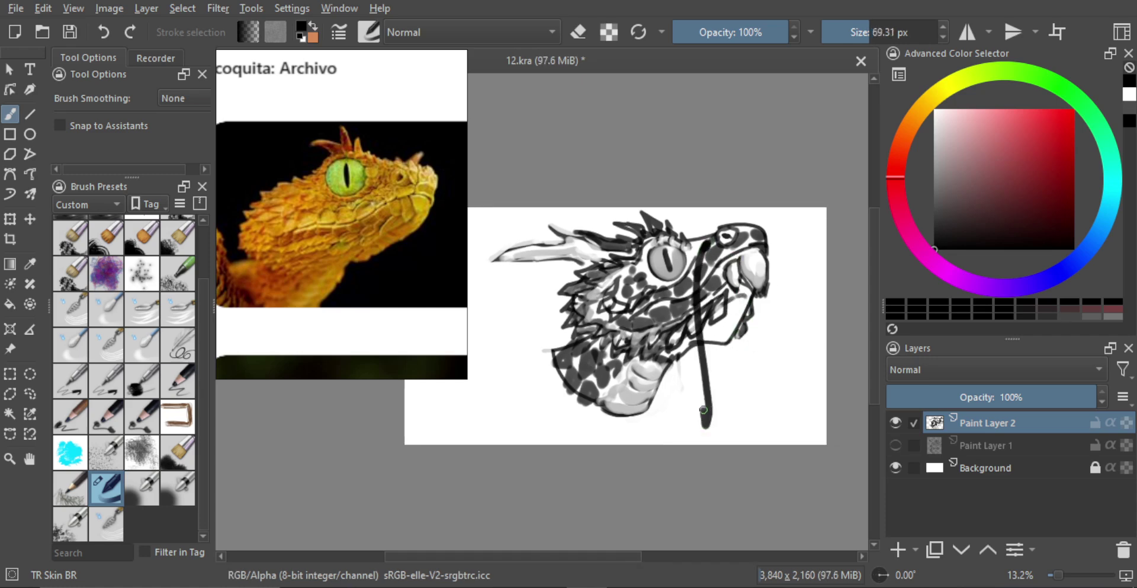
key(ctrl+z)
key(bracketleft)
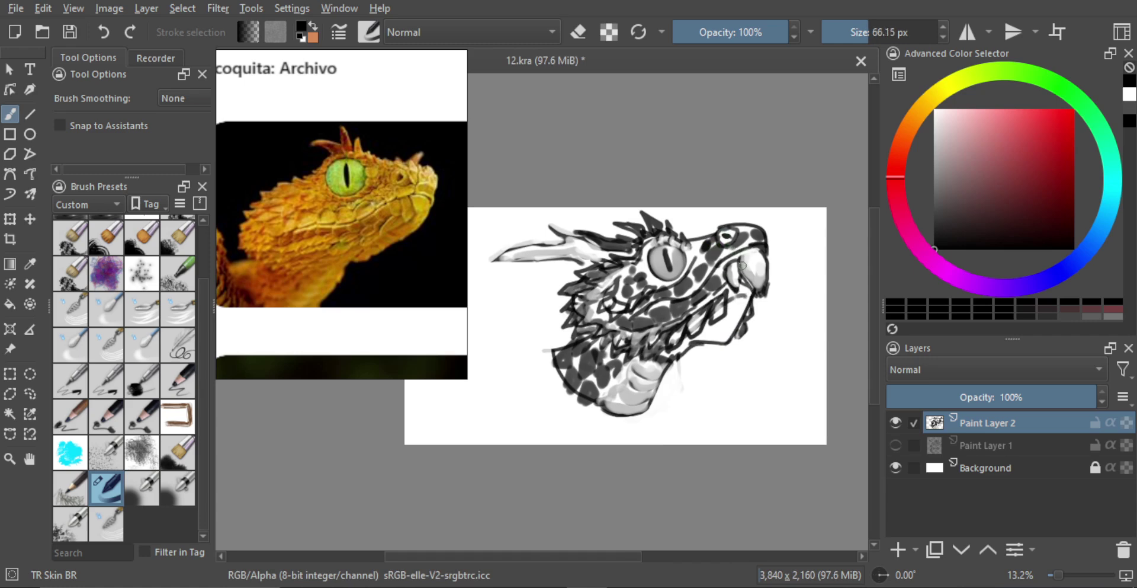
scroll(746, 356, down, 3)
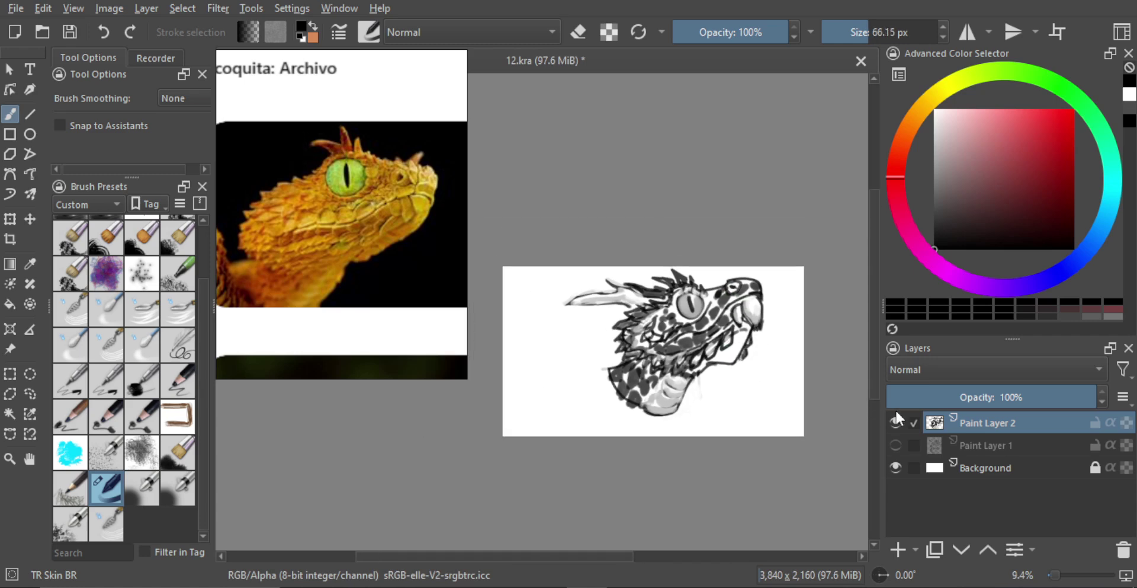
Hide the finished spotted viper head layer and add a new empty paint layer above it
key(t)
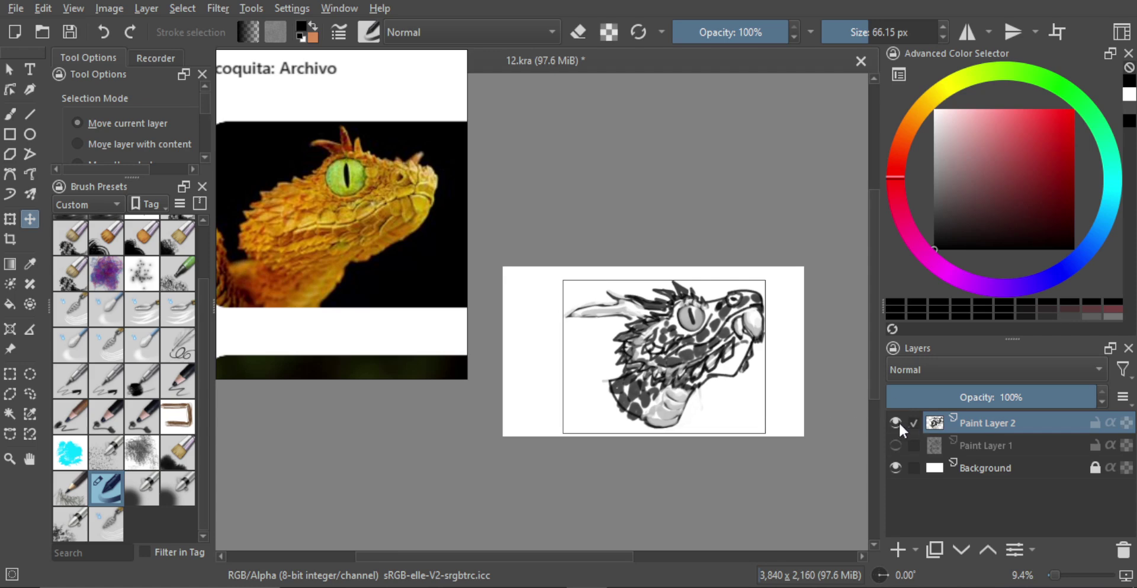
click(896, 422)
click(896, 445)
click(898, 548)
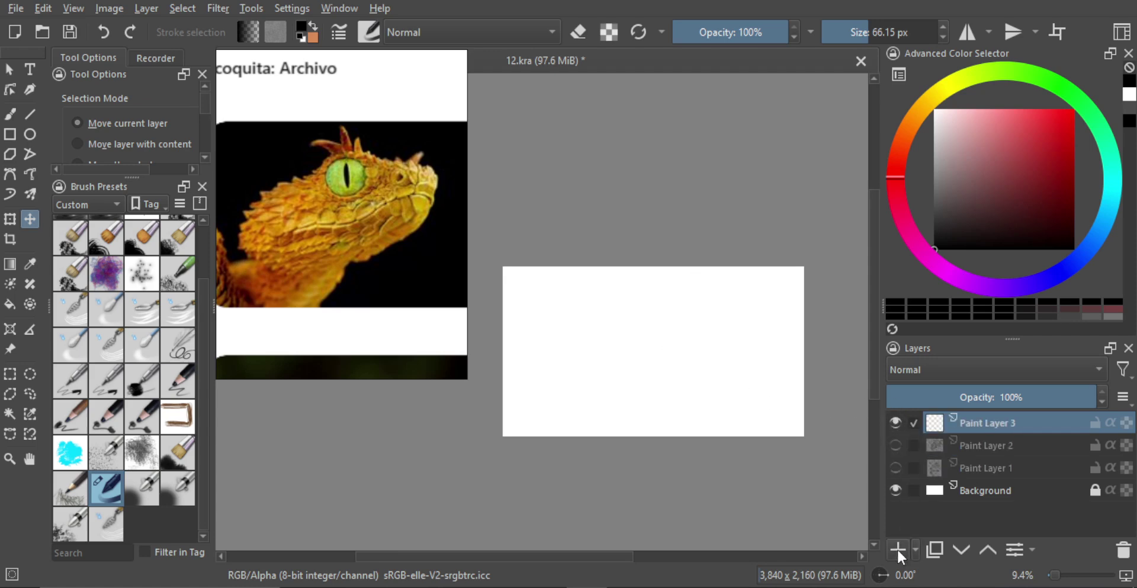
Bring up the reference photo of the yellow viper with raised head, resize the reference window and enlarge the photo to fill it
click(401, 229)
scroll(401, 230, down, 4)
drag(432, 290, 383, 259)
scroll(329, 265, up, 4)
scroll(359, 252, up, 1)
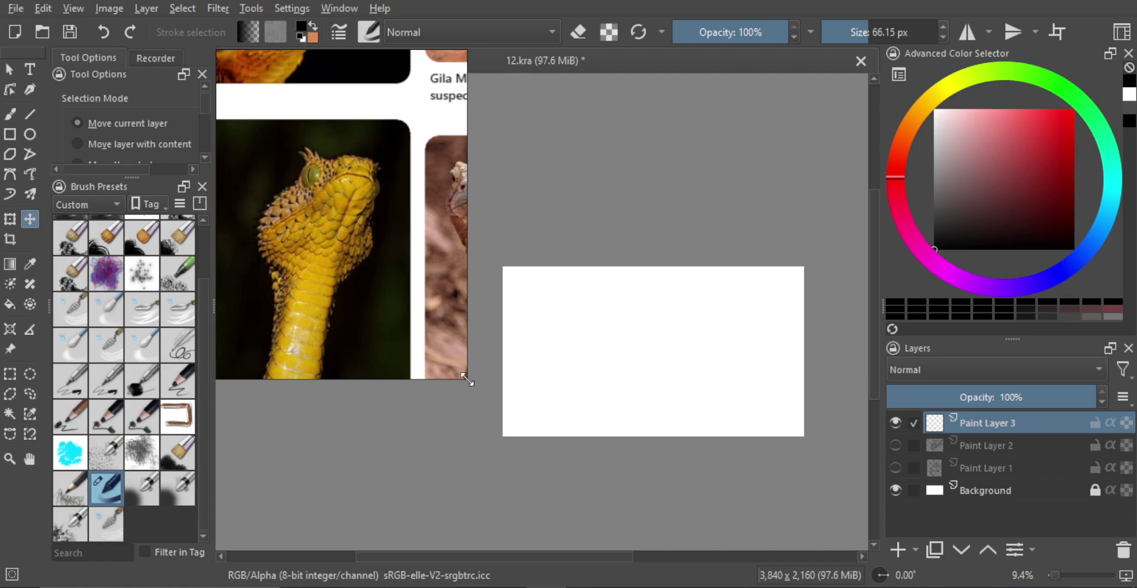
drag(468, 380, 480, 334)
scroll(397, 237, up, 2)
drag(399, 222, 425, 218)
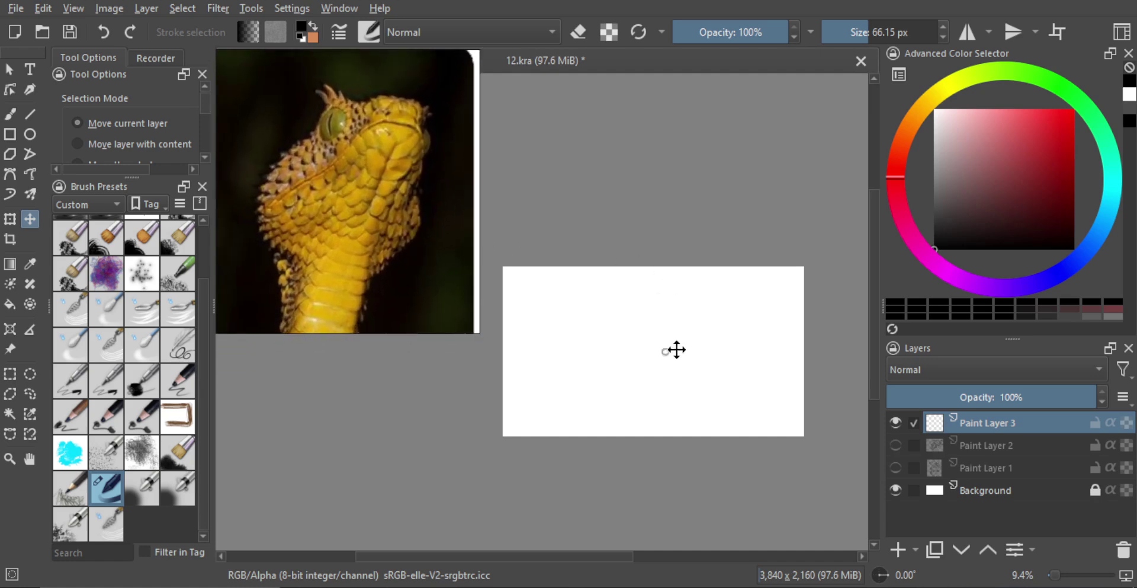
Add another paint layer and rough in a cylindrical neck, tilted head and rounded snout cap with a 25.85 px brush
click(901, 544)
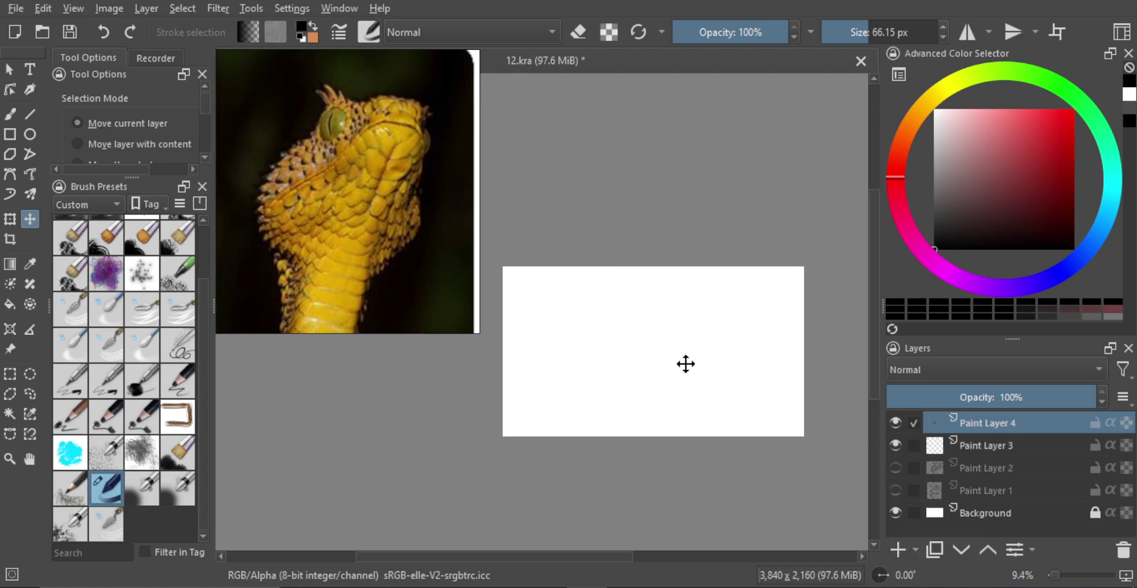
key(b)
mouse_move(660, 363)
mouse_down()
mouse_move(656, 311)
mouse_move(660, 333)
mouse_move(638, 321)
mouse_move(607, 404)
mouse_up()
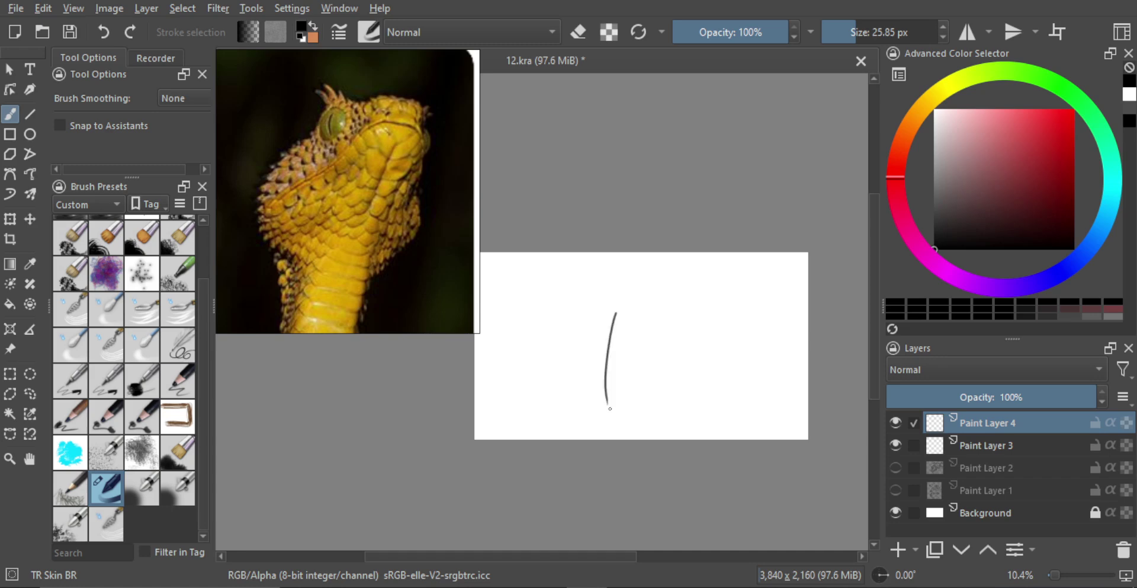
key(ctrl+z)
mouse_move(624, 320)
mouse_down()
mouse_move(621, 386)
mouse_move(629, 308)
mouse_move(687, 281)
mouse_move(675, 265)
mouse_move(681, 317)
mouse_move(661, 342)
mouse_move(637, 341)
mouse_move(665, 350)
mouse_move(650, 414)
mouse_up()
key(ctrl+z)
key(ctrl+z)
scroll(652, 325, up, 3)
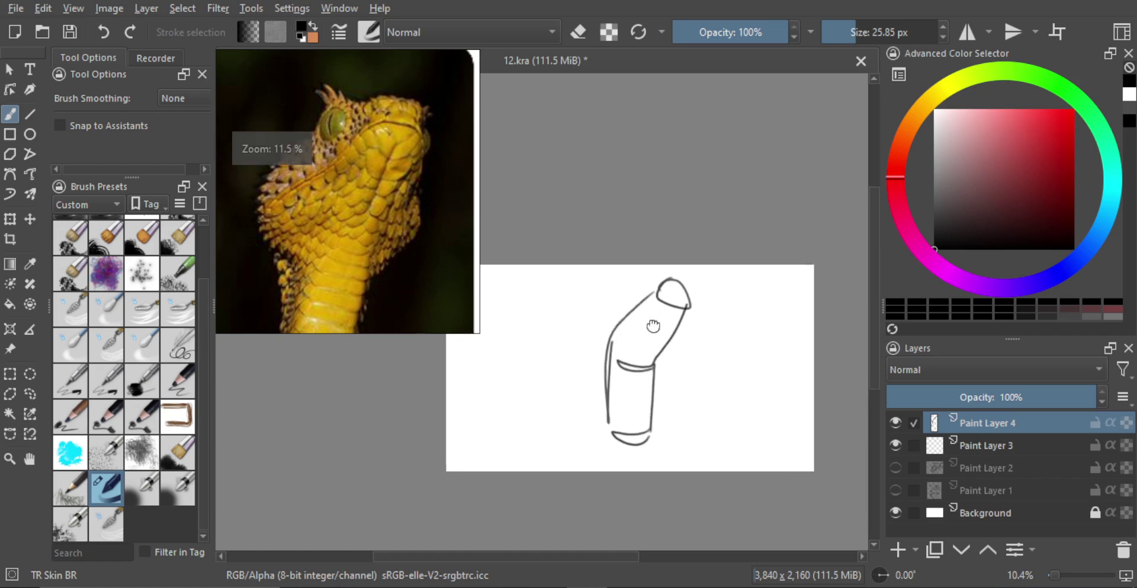
Sketch the oval eye, its rounded brow and the narrow strip behind it along the back of the head
mouse_move(616, 327)
mouse_down()
mouse_move(658, 289)
mouse_move(622, 332)
mouse_move(594, 328)
mouse_move(620, 282)
mouse_up()
key(ctrl+z)
scroll(635, 321, up, 1)
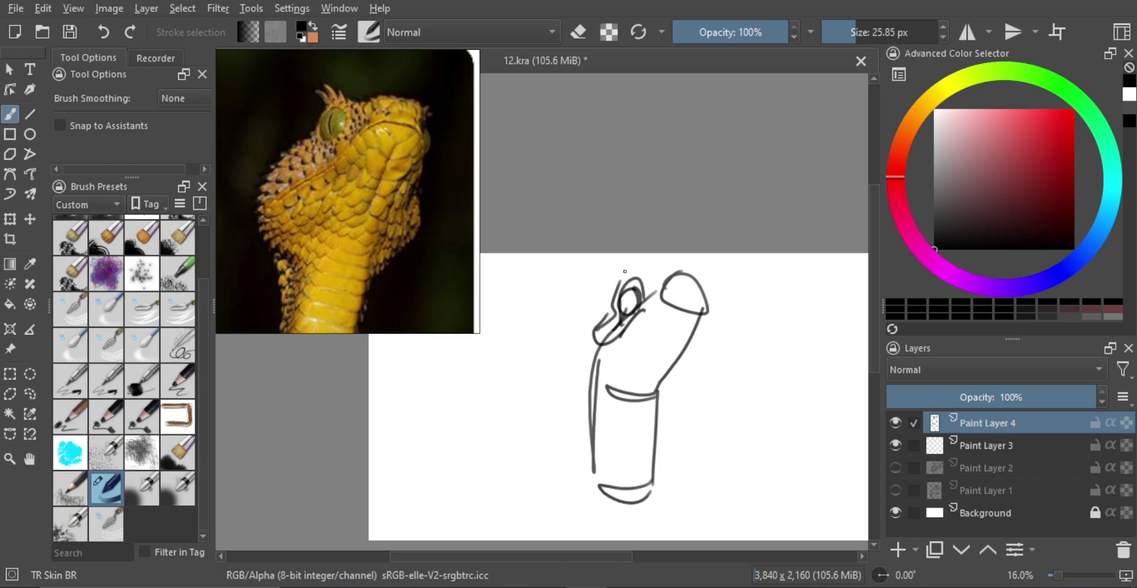
key(ctrl+z)
key(e)
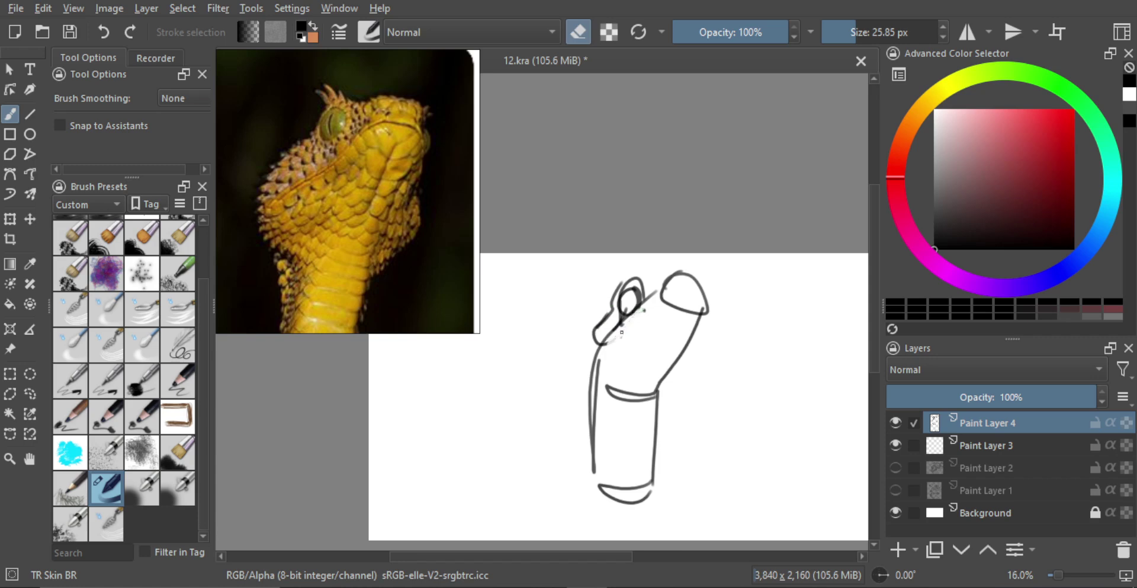
key(e)
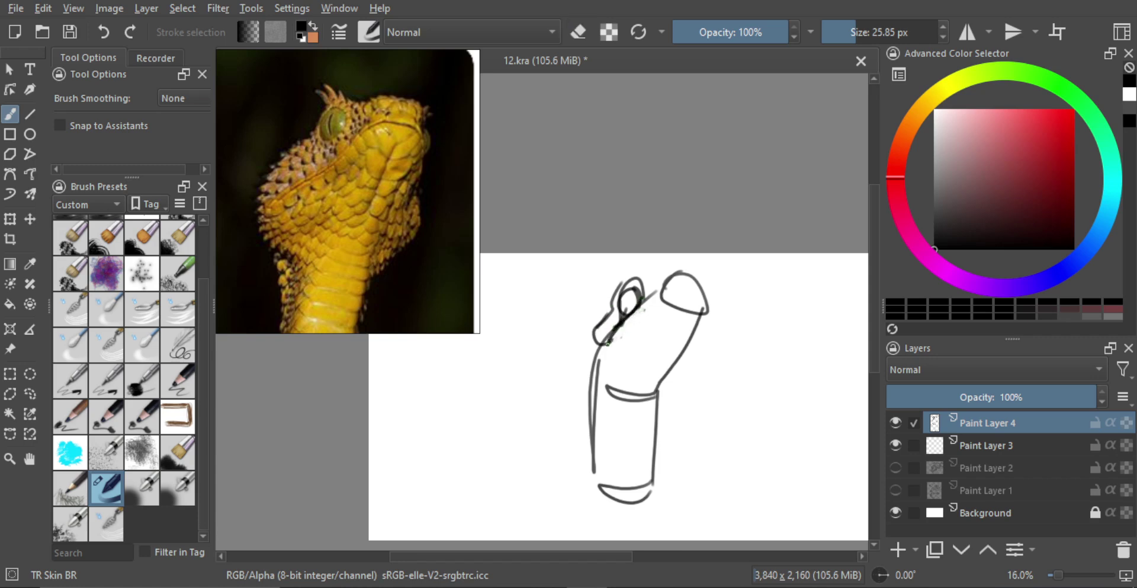
Erase the stray lines around the eye and brow, and redraw the edges of the strip behind it with a 20.27 px brush
key(e)
scroll(626, 308, up, 1)
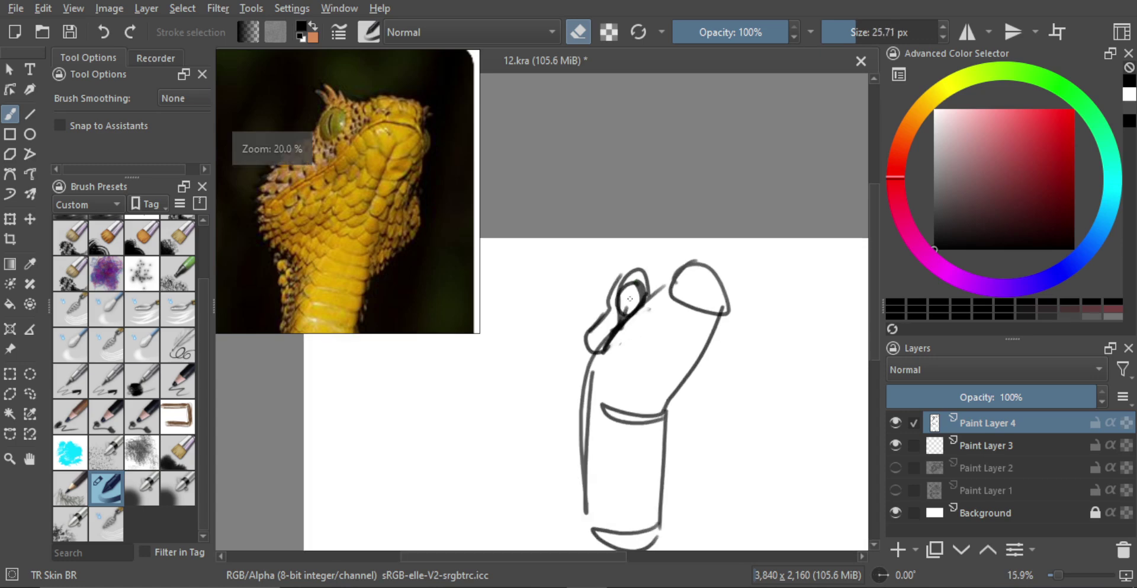
key(bracketright)
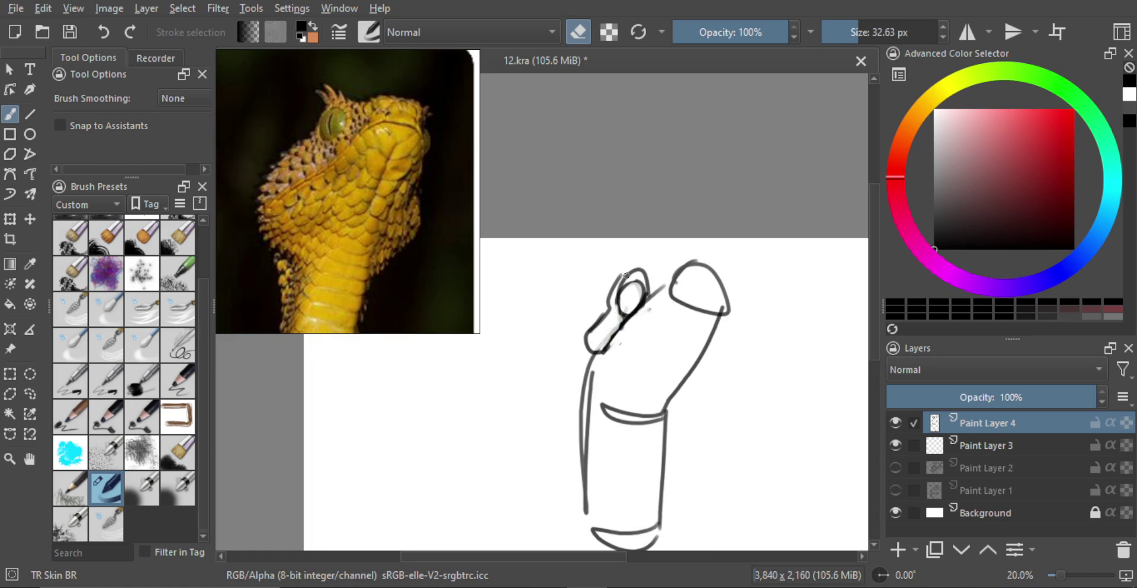
key(bracketright)
drag(614, 279, 610, 298)
key(e)
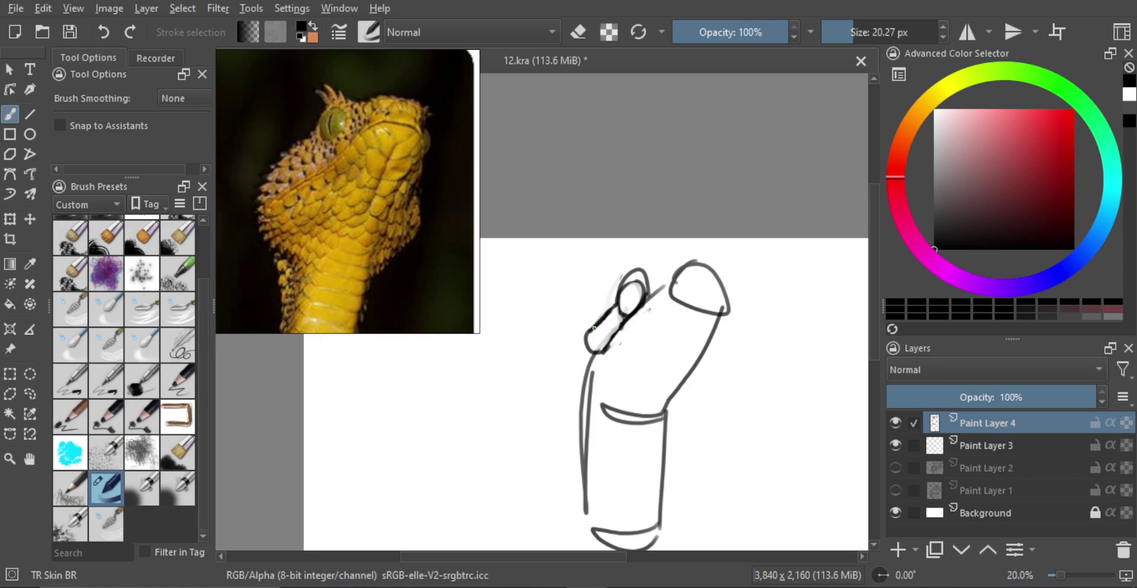
key(e)
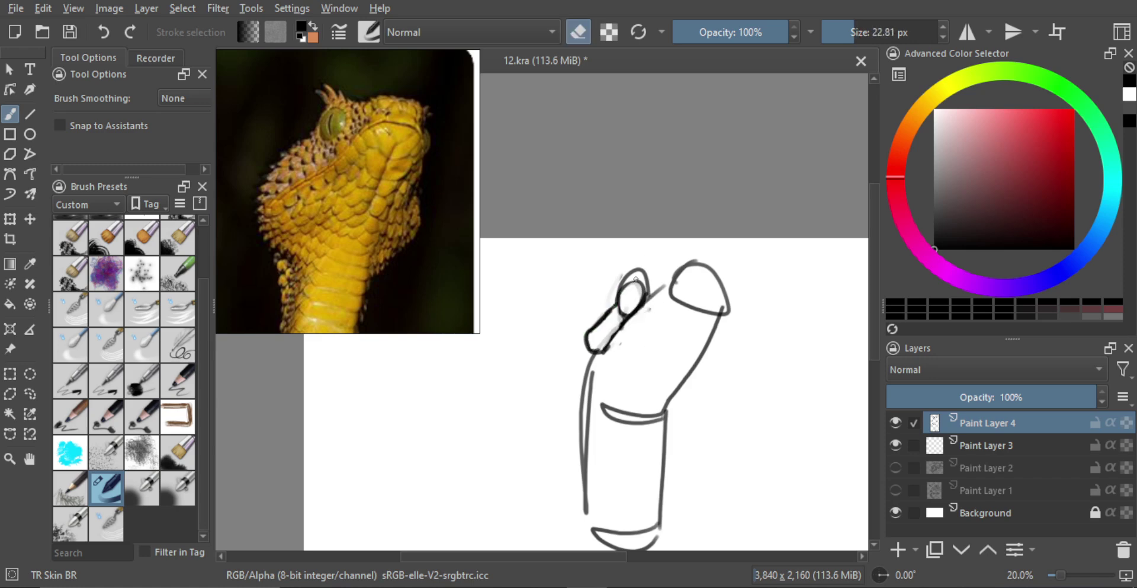
key(e)
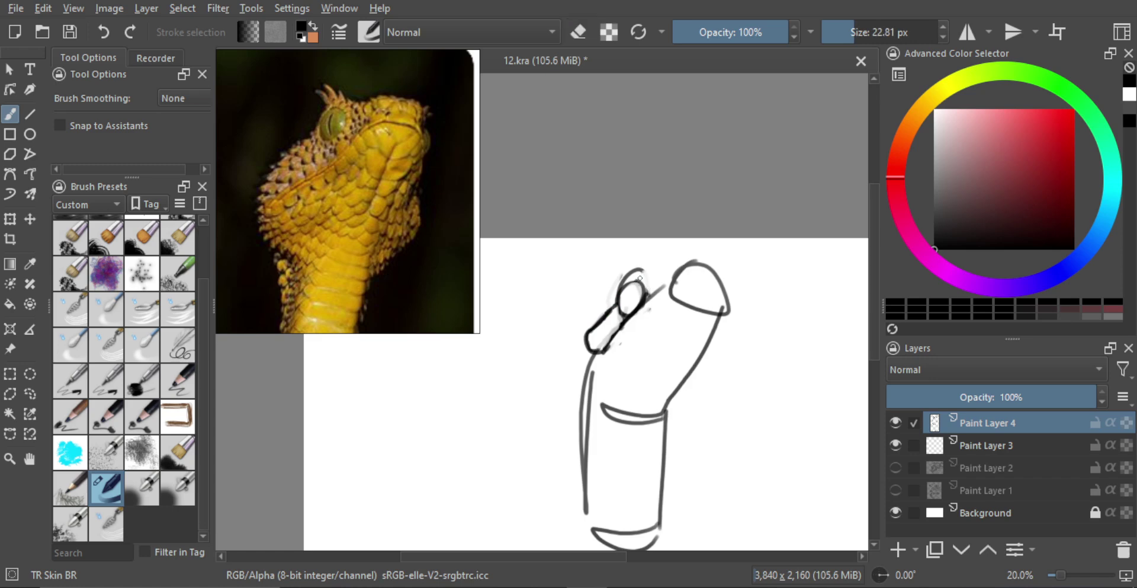
Fill the eye with dark grey, lighten it with a 54.99 px eraser and draw a vertical slit pupil
drag(627, 295, 638, 301)
key(e)
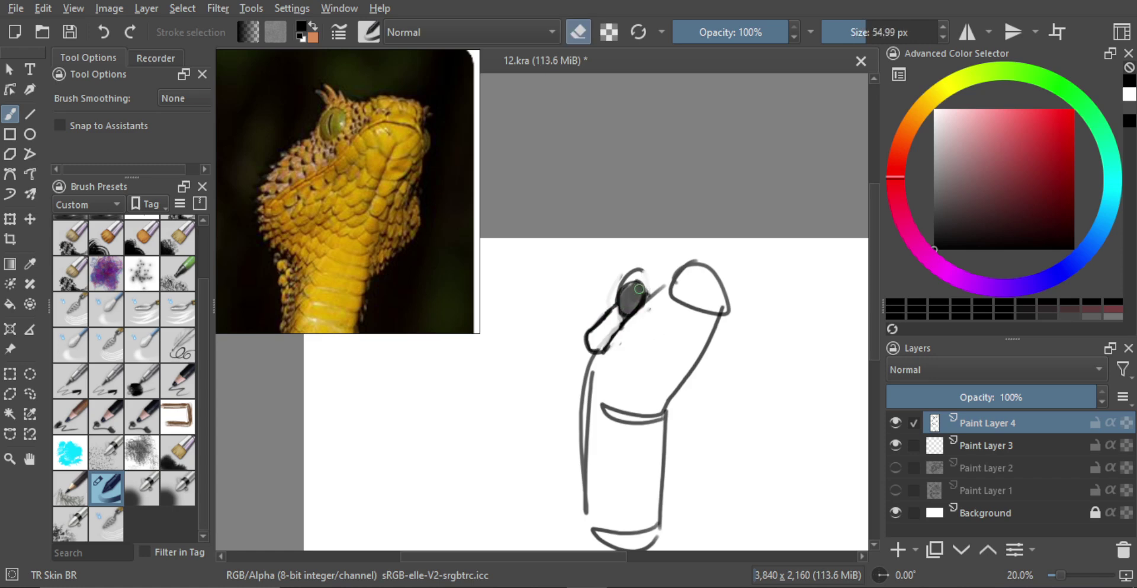
key(bracketright)
mouse_move(649, 284)
shift+mouse_down()
mouse_move(631, 320)
mouse_move(636, 299)
mouse_move(626, 300)
shift+mouse_up()
key(e)
drag(631, 291, 632, 307)
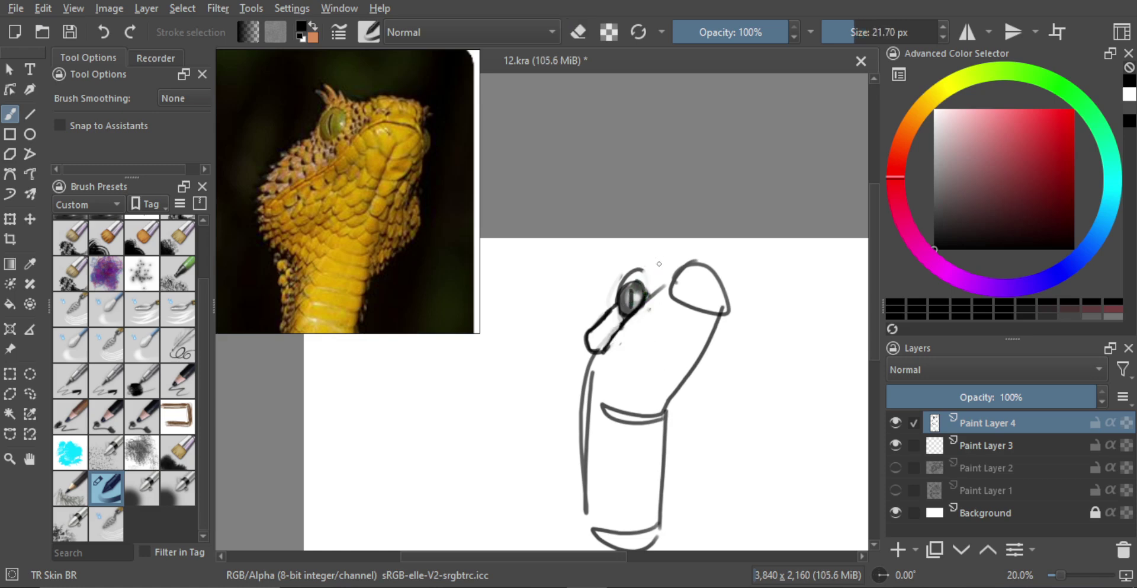
key(bracketleft)
Draw the curved brow in front of the eye and pointed spikes above it with an 18.84 px brush
key(ctrl+z)
shift+drag(652, 294, 655, 294)
key(e)
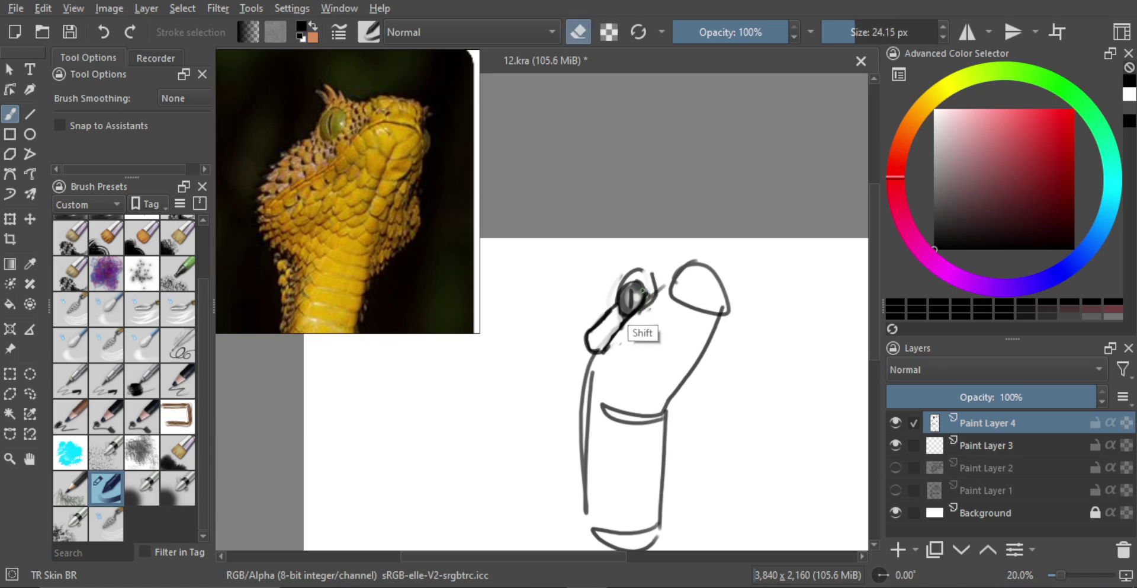
key(e)
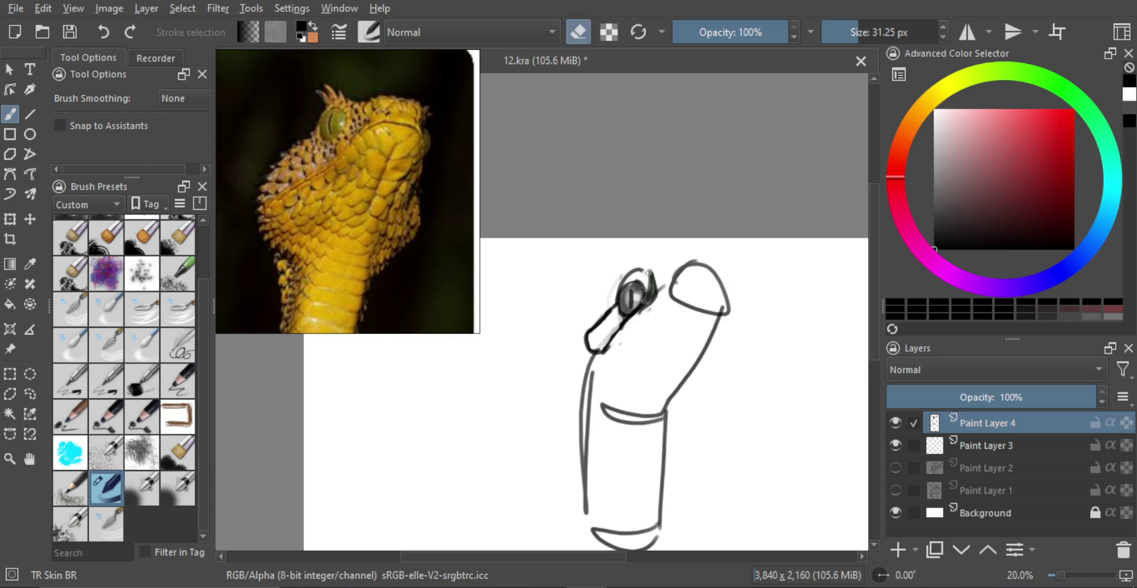
key(e)
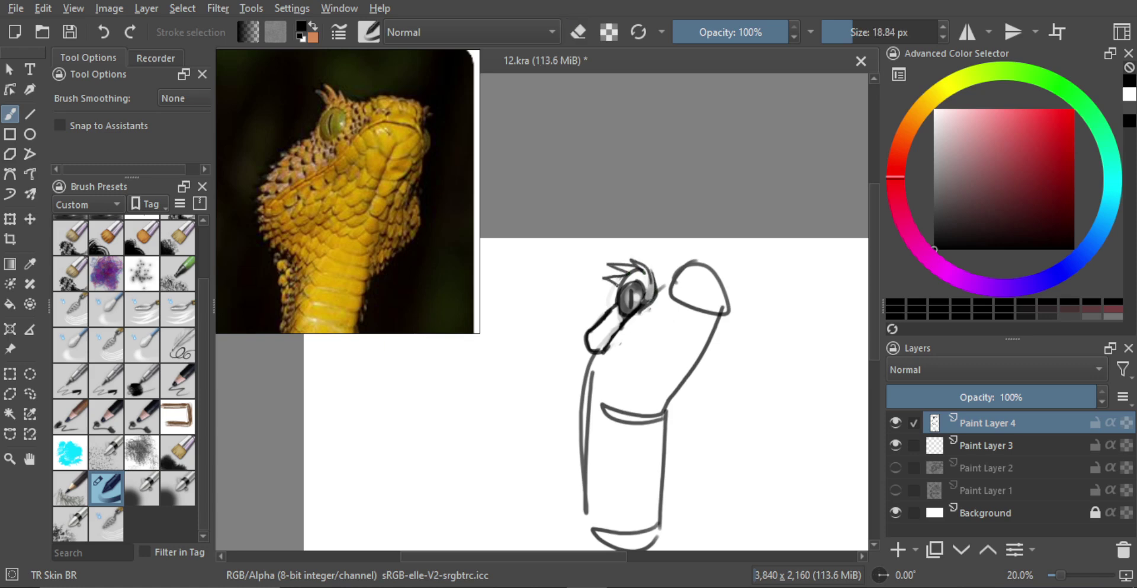
Darken the brow and its spikes, and pick out light areas in the brow with a 25.89 px eraser
key(bracketright)
key(e)
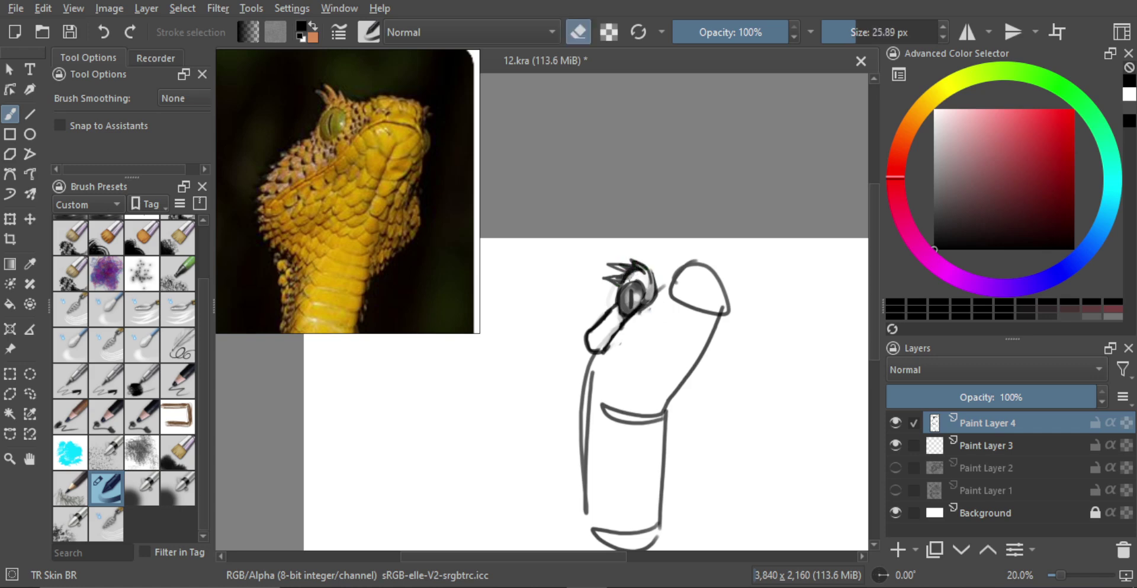
key(e)
key(e)
key(e)
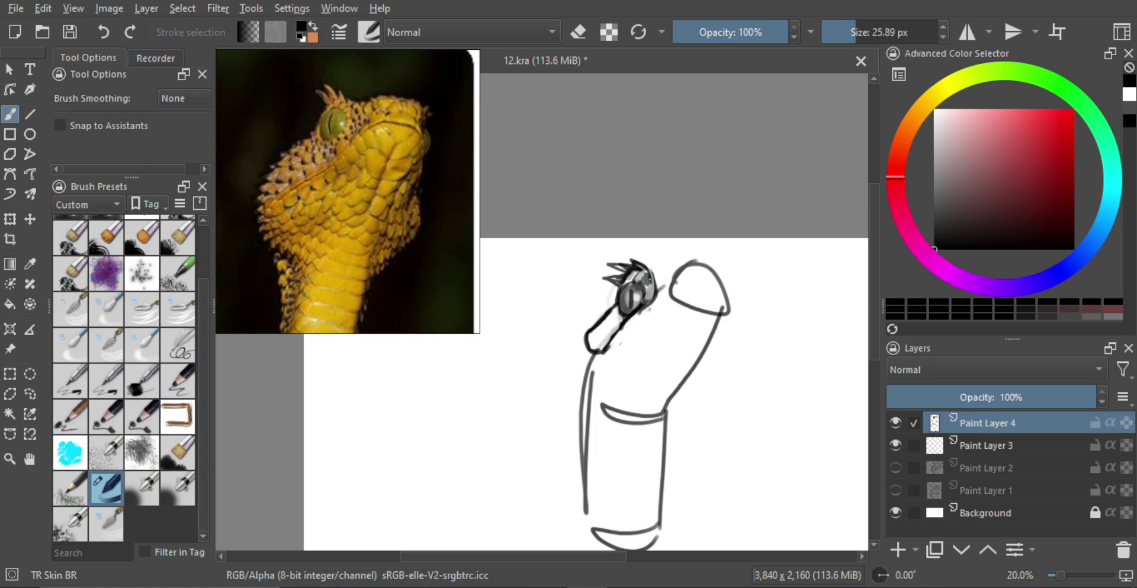
key(e)
drag(649, 279, 647, 275)
key(e)
Add dark spots and jagged marks to the strip behind the eye and extend its tip downwards with an 18.71 px brush
shift+drag(611, 336, 606, 316)
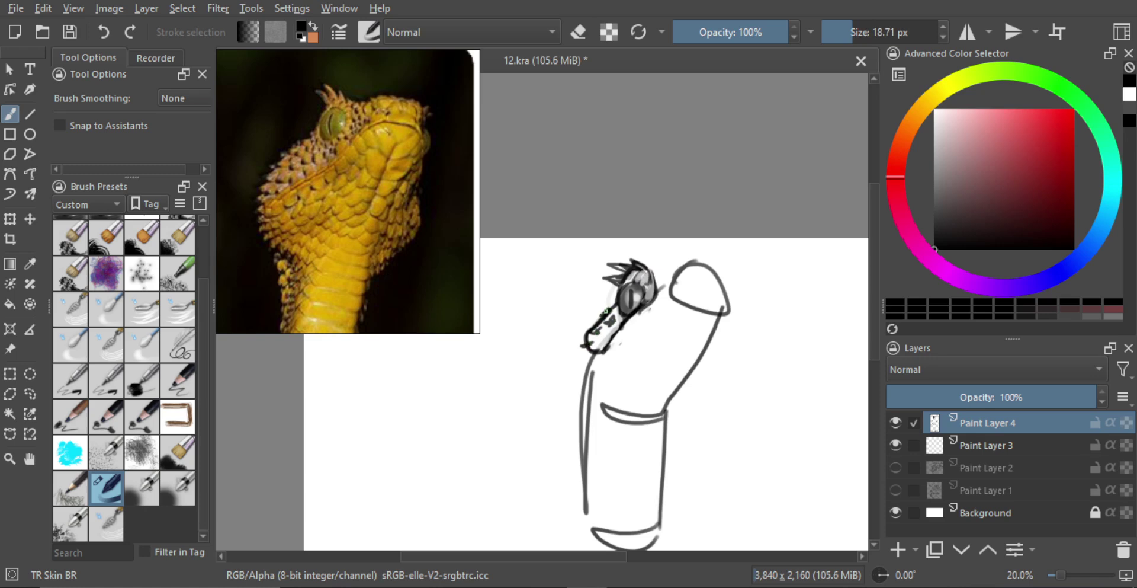
mouse_move(621, 302)
ctrl+mouse_down()
mouse_move(631, 325)
mouse_move(614, 298)
mouse_move(567, 361)
ctrl+mouse_up()
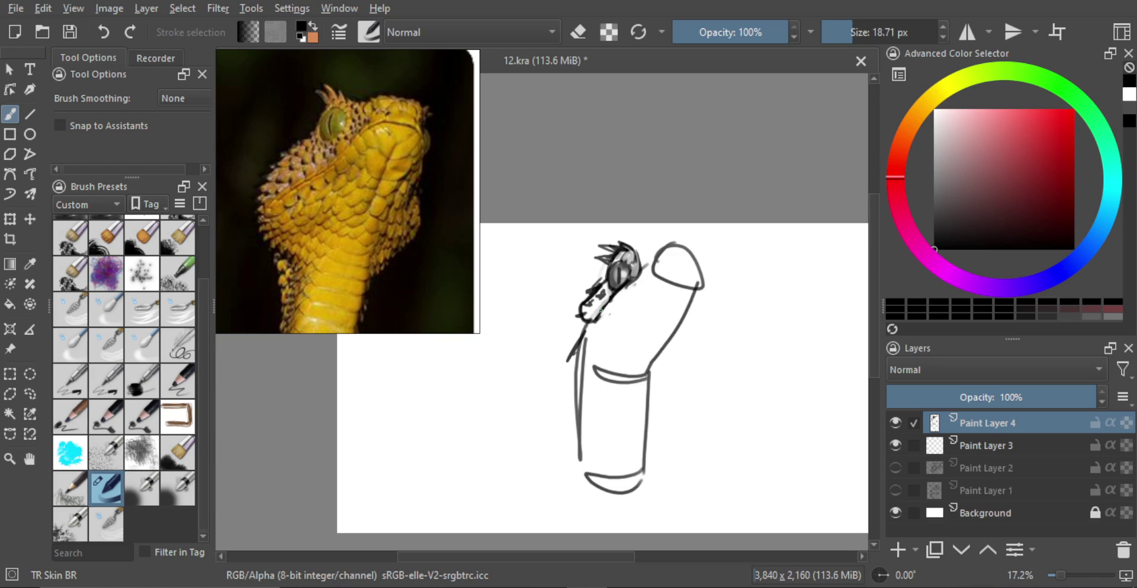
drag(609, 316, 645, 270)
key(ctrl+z)
key(ctrl+z)
Draw a curved jaw line from the back of the head up to the snout and rework the front contour of the neck
mouse_move(584, 336)
mouse_down()
mouse_move(617, 321)
mouse_move(644, 277)
mouse_move(694, 267)
mouse_move(665, 267)
mouse_move(677, 267)
mouse_move(665, 286)
mouse_move(675, 284)
mouse_up()
key(e)
mouse_move(677, 280)
mouse_down()
mouse_move(660, 280)
mouse_move(690, 292)
mouse_move(691, 267)
mouse_move(654, 391)
mouse_move(589, 398)
mouse_move(652, 395)
mouse_move(651, 438)
mouse_move(601, 434)
mouse_move(630, 452)
mouse_move(619, 477)
mouse_move(656, 460)
mouse_move(657, 448)
mouse_up()
key(e)
key(ctrl+z)
key(ctrl+z)
key(ctrl+z)
key(ctrl+z)
Redraw the curved base of the neck and shade a soft grey band above it
mouse_move(591, 481)
shift+mouse_down()
mouse_move(636, 489)
mouse_move(576, 490)
mouse_move(625, 492)
mouse_move(595, 486)
mouse_move(645, 448)
shift+mouse_up()
key(e)
key(e)
key(bracketright)
mouse_move(581, 464)
mouse_down()
mouse_move(647, 461)
mouse_move(606, 449)
mouse_move(631, 440)
mouse_move(583, 455)
mouse_move(639, 458)
mouse_up()
key(e)
key(bracketright)
Shade a grey band across the middle of the neck above a dark curved fold line
key(e)
key(bracketright)
mouse_move(593, 418)
mouse_down()
mouse_move(646, 421)
mouse_move(601, 430)
mouse_up()
key(e)
key(e)
key(bracketleft)
Shade the upper neck folds in grey just below the throat
mouse_move(592, 372)
mouse_down()
mouse_move(651, 385)
mouse_move(604, 369)
mouse_move(603, 382)
mouse_move(651, 383)
mouse_move(604, 375)
mouse_move(640, 374)
mouse_move(646, 358)
mouse_move(629, 367)
mouse_move(655, 356)
mouse_move(602, 351)
mouse_move(650, 363)
mouse_up()
key(e)
key(e)
key(bracketleft)
key(ctrl+z)
key(e)
key(e)
Thicken the front edge of the throat and shade its inner side in soft grey, blending with the eraser
mouse_move(662, 323)
shift+mouse_down()
mouse_move(629, 322)
mouse_move(661, 295)
shift+mouse_up()
key(e)
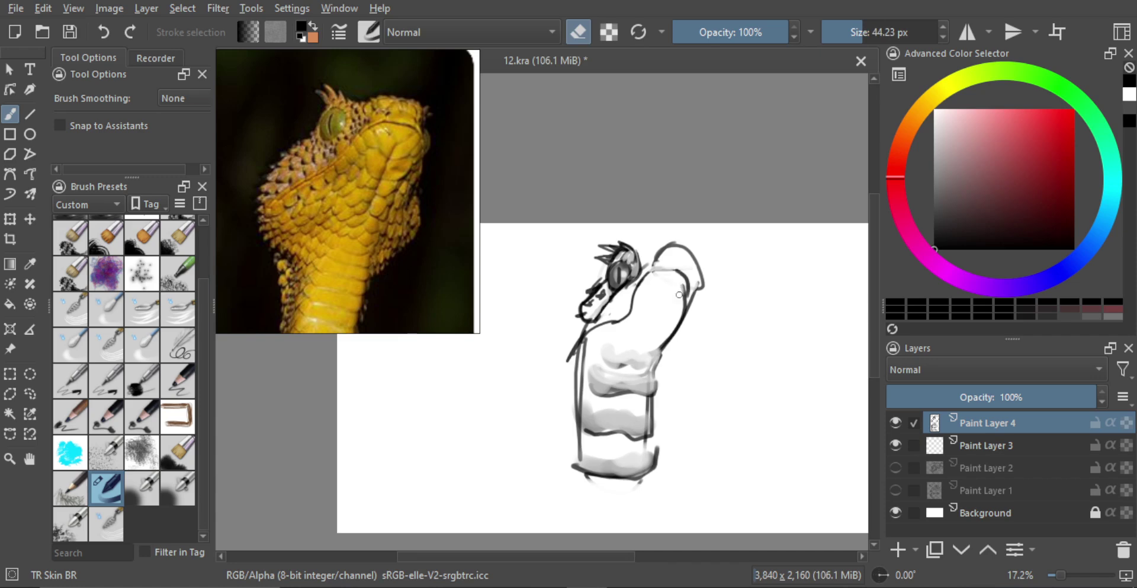
mouse_move(680, 294)
mouse_down()
mouse_move(683, 285)
mouse_move(679, 301)
mouse_up()
key(ctrl+z)
key(e)
mouse_move(661, 338)
mouse_down()
mouse_move(679, 296)
mouse_move(662, 346)
mouse_move(663, 327)
mouse_move(642, 346)
mouse_move(659, 328)
mouse_move(661, 340)
mouse_move(676, 290)
mouse_move(653, 341)
mouse_move(676, 299)
mouse_move(683, 308)
mouse_move(685, 279)
mouse_up()
key(e)
key(e)
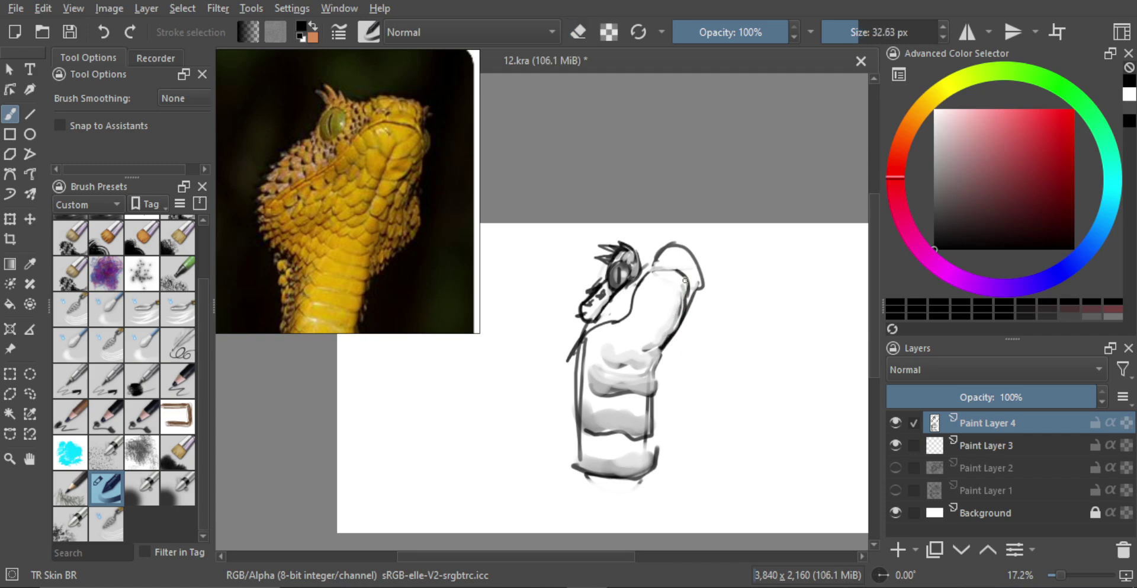
Erase the top of the rounded snout cap with a 51.51 px eraser
key(e)
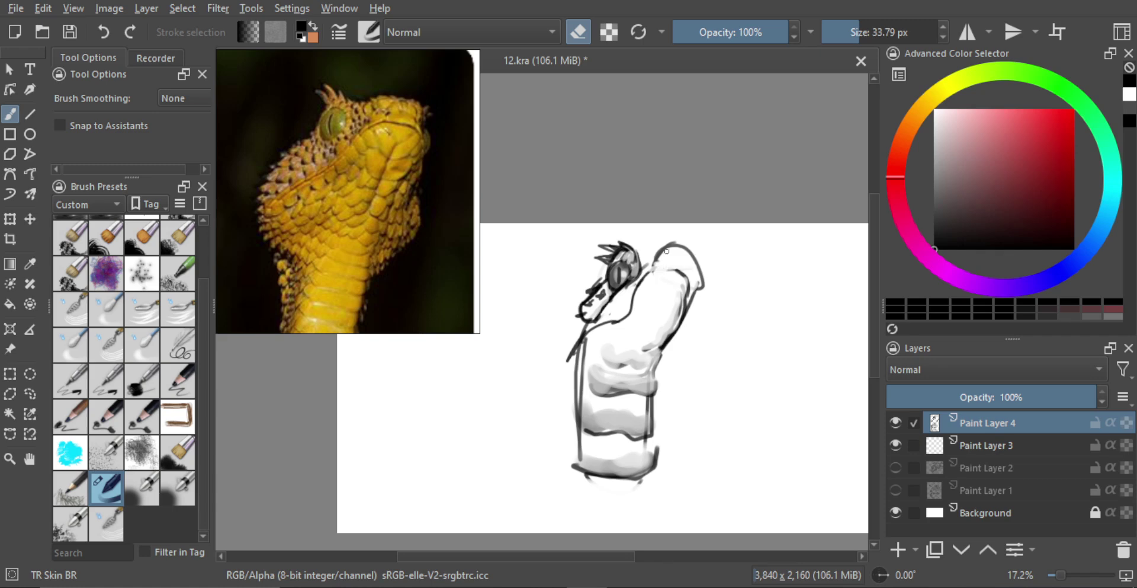
shift+drag(666, 251, 668, 251)
mouse_move(655, 263)
mouse_down()
mouse_move(668, 247)
mouse_move(702, 260)
mouse_move(672, 239)
mouse_up()
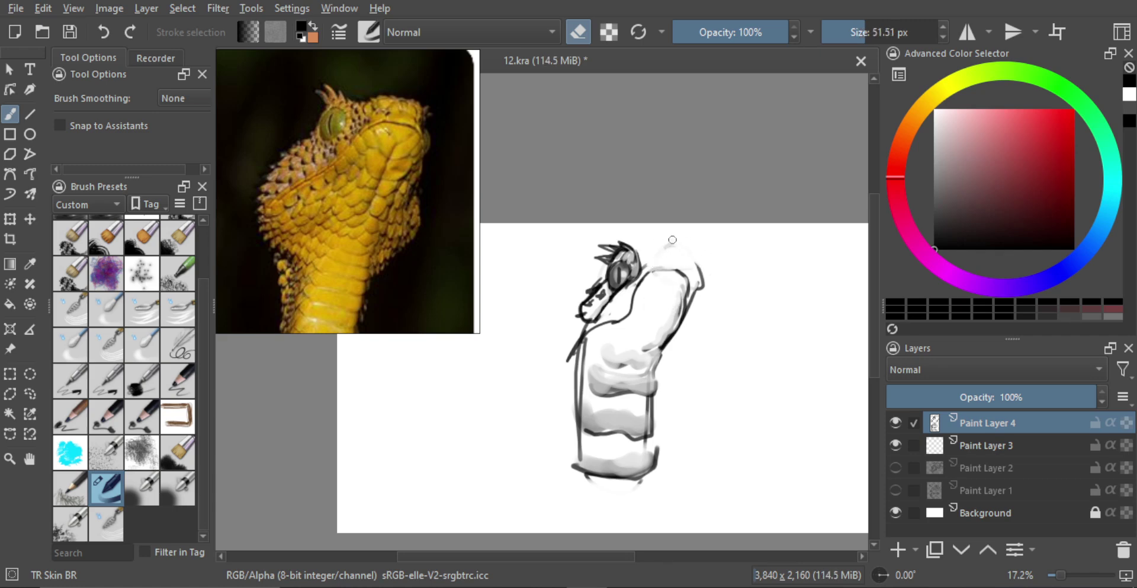
key(e)
Draw an uneven contour down the front of the snout with an 18.35 px brush
mouse_move(678, 281)
ctrl+mouse_down()
mouse_move(689, 282)
mouse_move(682, 269)
mouse_move(694, 308)
mouse_move(681, 323)
ctrl+mouse_up()
key([)
key(ctrl+z)
key(ctrl+z)
mouse_move(692, 264)
mouse_down()
mouse_move(703, 297)
mouse_move(670, 329)
mouse_move(673, 305)
mouse_up()
key(ctrl+z)
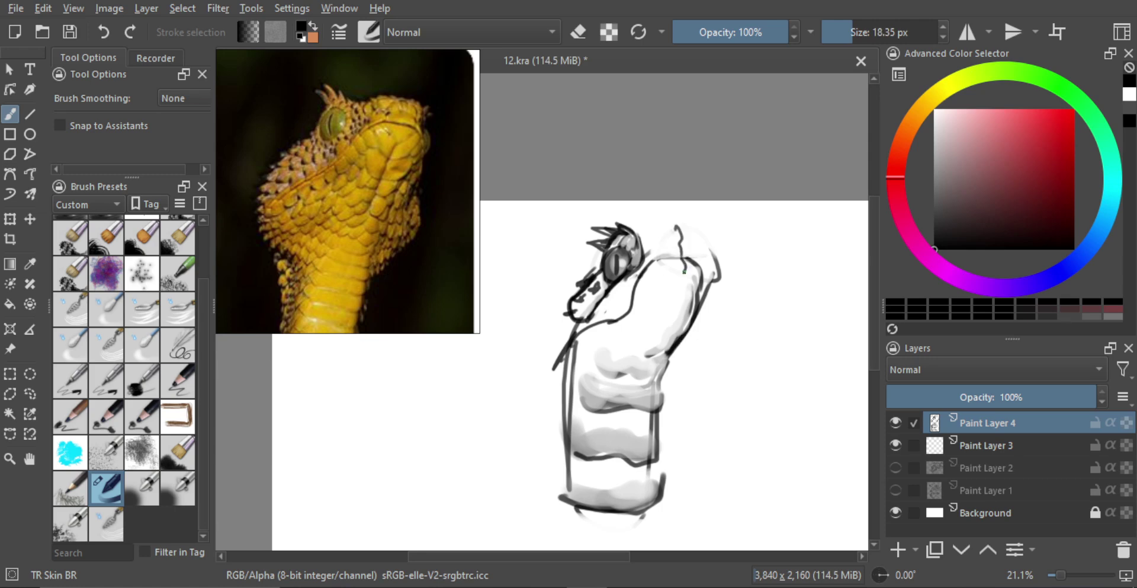
drag(689, 303, 650, 326)
key(ctrl+z)
key(ctrl+z)
Trim the top of the neck's back edge and draw a large rounded cheek outline behind the head with a 23.57 px brush
key(e)
shift+drag(552, 388, 560, 388)
mouse_move(575, 343)
mouse_down()
mouse_move(564, 372)
mouse_move(579, 346)
mouse_move(547, 317)
mouse_move(518, 351)
mouse_move(534, 409)
mouse_up()
key(e)
mouse_move(528, 407)
mouse_down()
mouse_move(543, 430)
mouse_move(551, 415)
mouse_up()
key(ctrl+z)
key(ctrl+z)
key(ctrl+z)
key(ctrl+z)
mouse_move(565, 297)
mouse_down()
mouse_move(493, 352)
mouse_move(488, 407)
mouse_move(537, 415)
mouse_move(546, 432)
mouse_move(576, 415)
mouse_up()
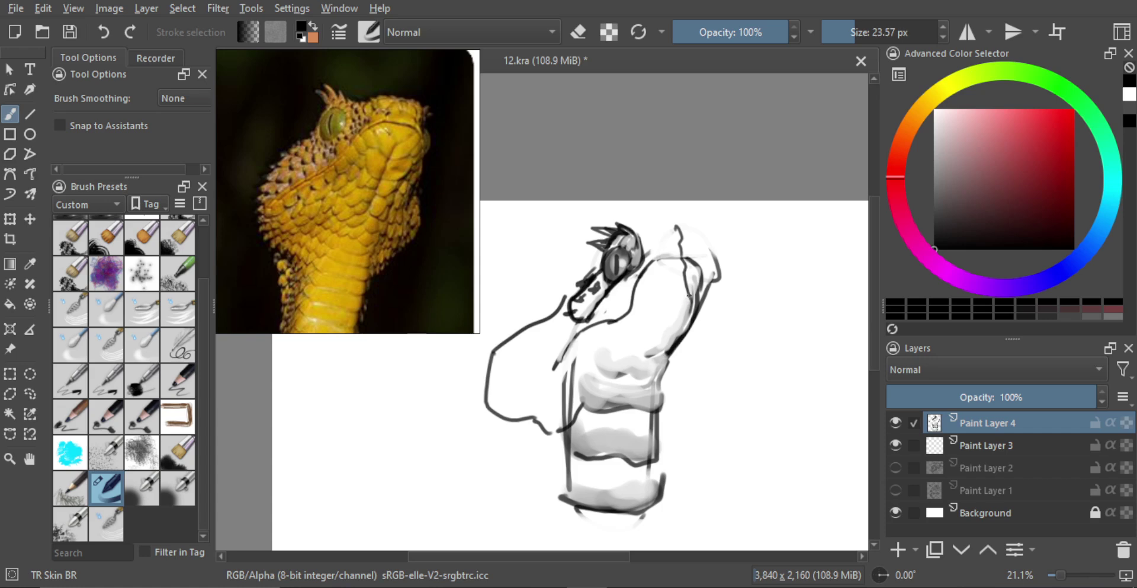
Draw the inner jaw contour from the bottom of the cheek outline across the throat up to the chin
mouse_move(699, 325)
mouse_down()
mouse_move(651, 335)
mouse_move(580, 423)
mouse_move(614, 360)
mouse_up()
key(ctrl+z)
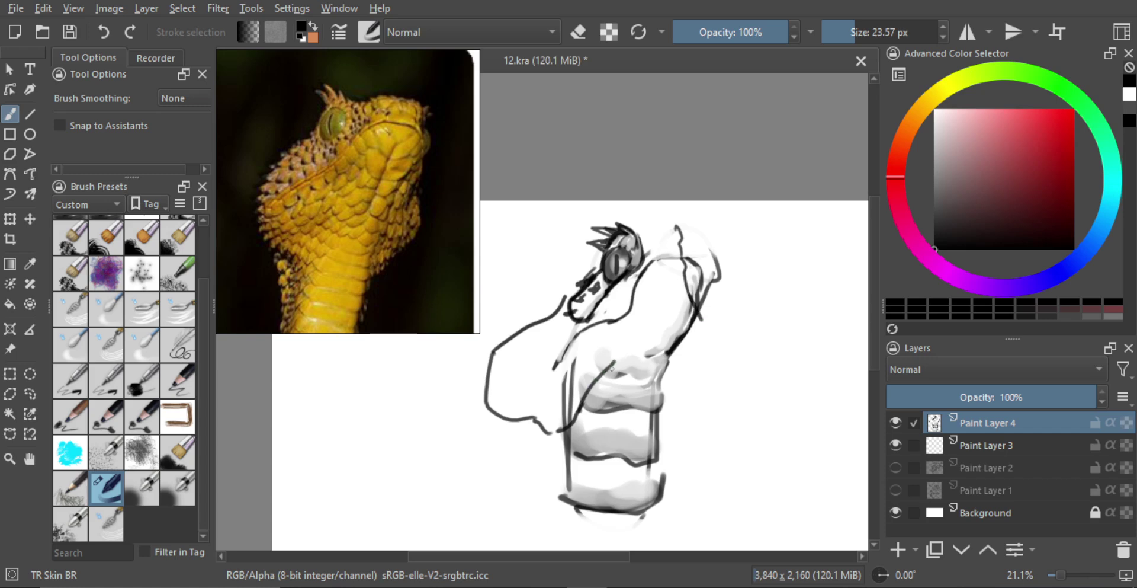
key(ctrl+z)
mouse_move(567, 437)
mouse_down()
mouse_move(582, 392)
mouse_move(609, 378)
mouse_move(644, 315)
mouse_up()
key(ctrl+z)
mouse_move(604, 381)
mouse_down()
mouse_move(643, 313)
mouse_move(688, 305)
mouse_move(732, 408)
mouse_up()
key(ctrl+z)
key(ctrl+z)
key(ctrl+z)
Draw the far cheek's uneven edge down from the chin and a short mark beside the neck
drag(699, 315, 693, 404)
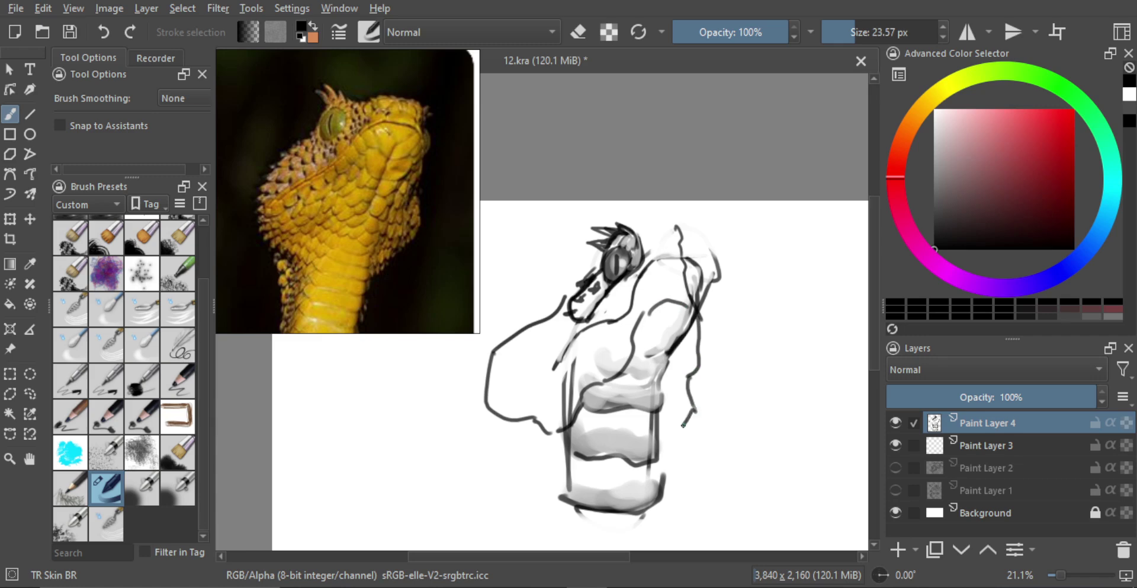
drag(664, 439, 680, 441)
key(bracketleft)
key(ctrl+z)
drag(708, 325, 711, 330)
Erase the old outer contour at the front of the snout
key(e)
shift+drag(708, 265, 716, 265)
mouse_move(694, 261)
mouse_down()
mouse_move(703, 299)
mouse_move(701, 280)
mouse_up()
mouse_move(693, 262)
mouse_down()
mouse_move(704, 288)
mouse_move(718, 241)
mouse_move(682, 261)
mouse_move(703, 297)
mouse_up()
Redraw the upper lip line and the blunt front edge of the snout with a fine dark brush
key(e)
key(e)
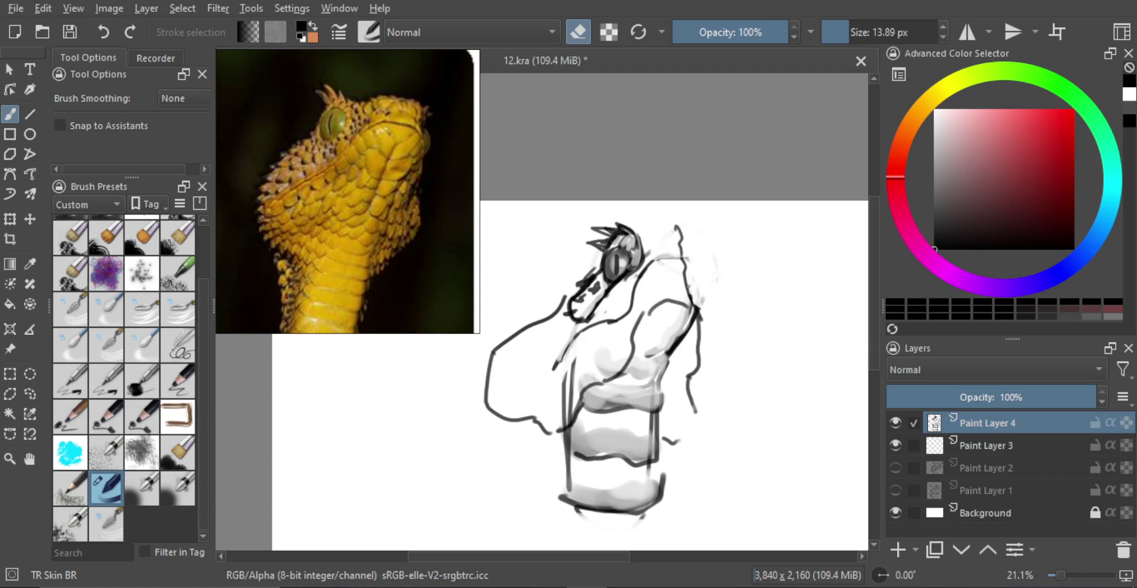
key(e)
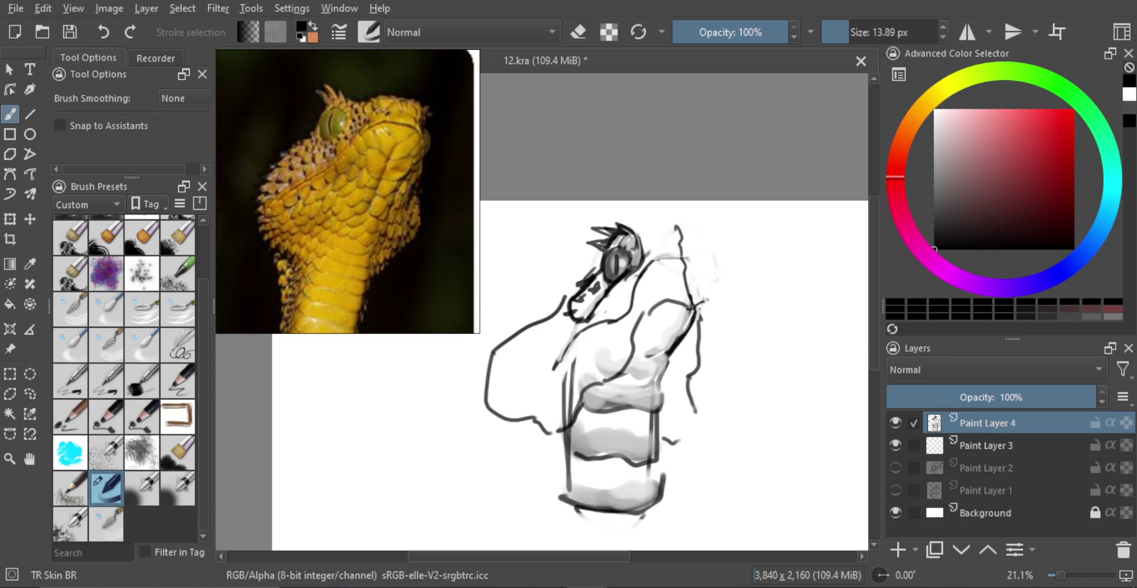
drag(647, 267, 652, 268)
drag(702, 256, 705, 276)
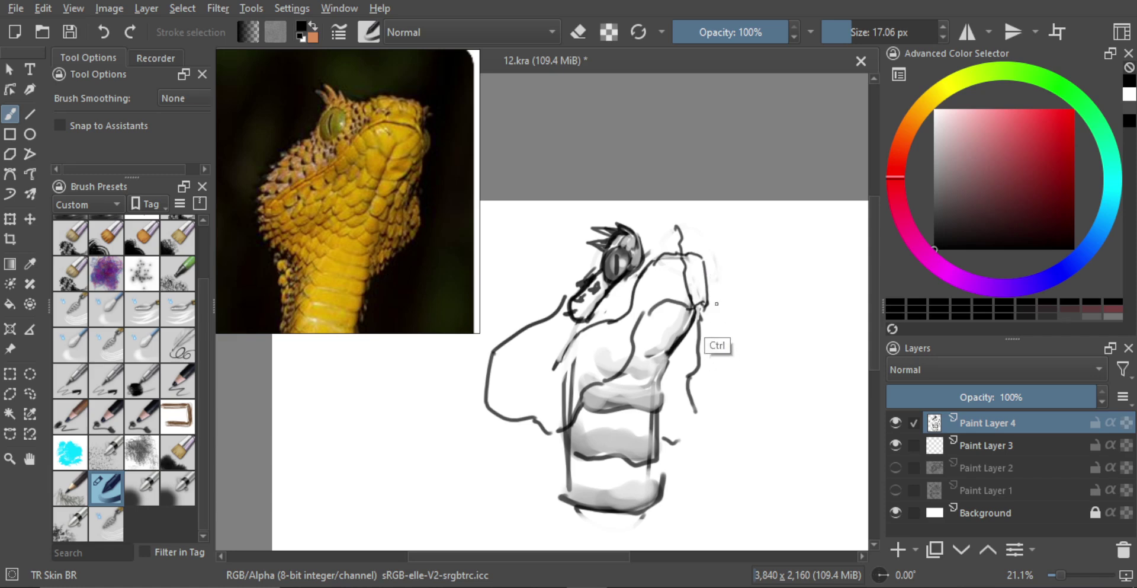
mouse_move(705, 281)
mouse_down()
mouse_move(745, 400)
mouse_move(732, 426)
mouse_up()
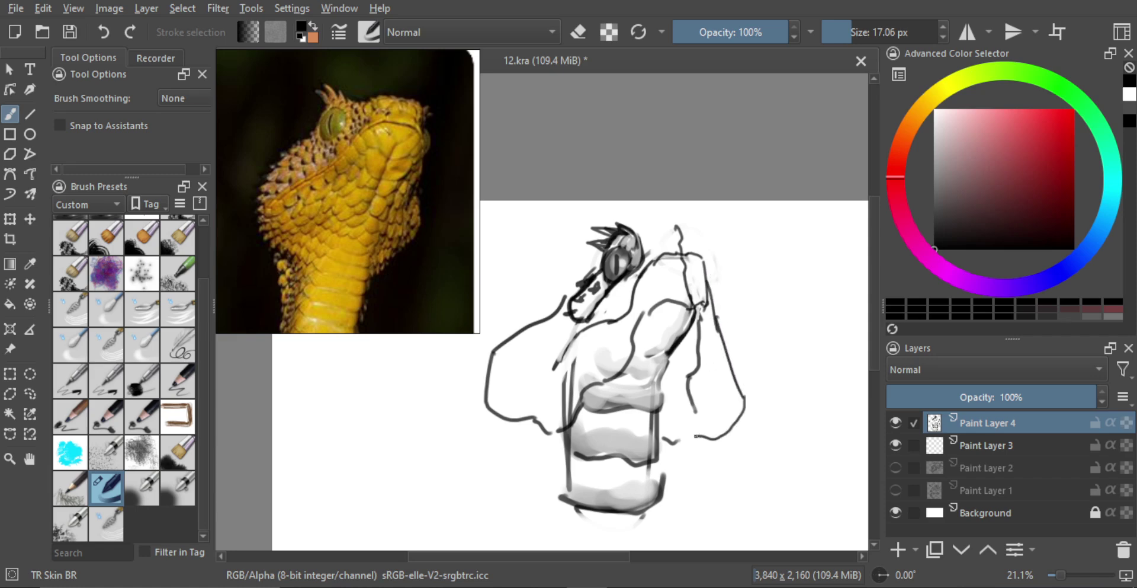
key(ctrl+z)
drag(716, 320, 746, 405)
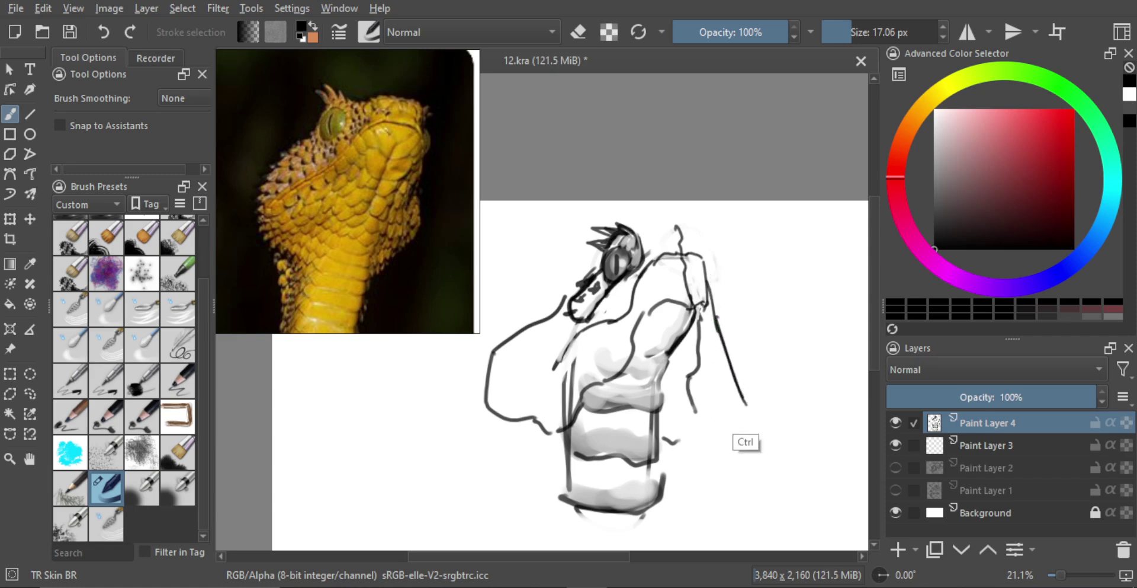
key(ctrl+z)
Draw the far cheek's outline sloping down from the chin and curving back to the neck, closing its inner edge
mouse_move(709, 318)
mouse_down()
mouse_move(757, 414)
mouse_move(702, 430)
mouse_up()
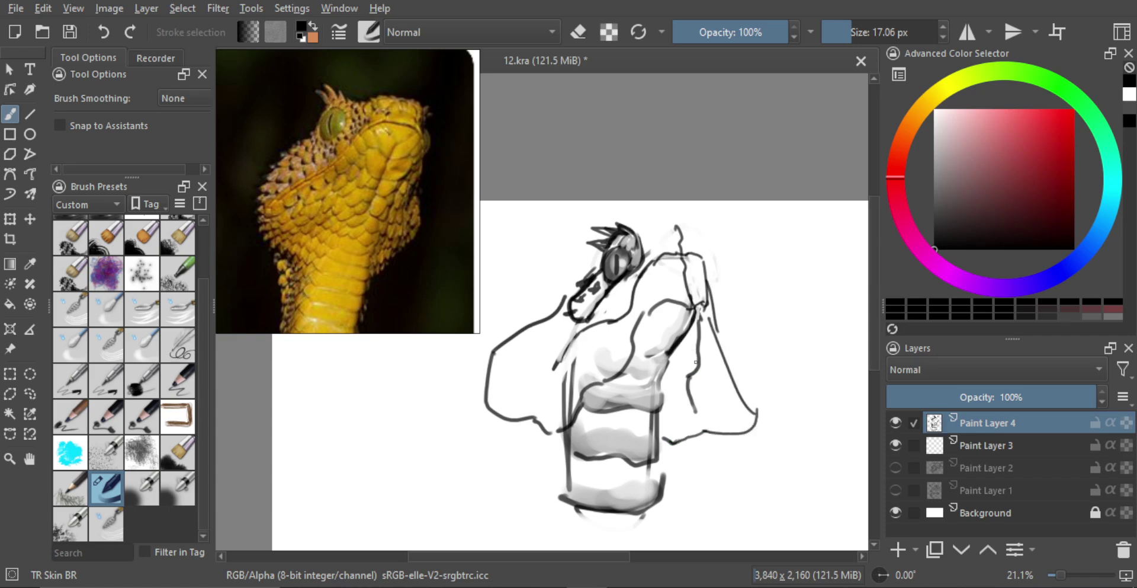
drag(700, 401, 693, 413)
Erase the old throat line beside the neck bands and redraw it as one thick line from the throat to the neck's base
key(e)
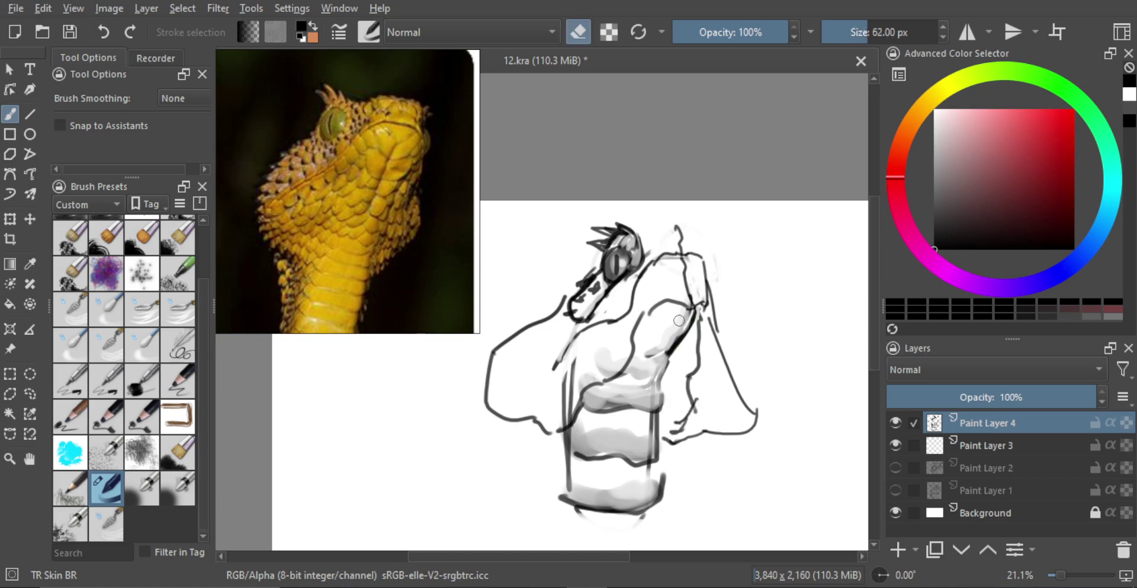
mouse_move(692, 314)
mouse_down()
mouse_move(659, 425)
mouse_move(658, 499)
mouse_move(654, 424)
mouse_move(668, 447)
mouse_up()
key(e)
mouse_move(678, 359)
shift+mouse_down()
mouse_move(665, 368)
mouse_move(681, 335)
mouse_move(658, 367)
mouse_move(647, 508)
shift+mouse_up()
Paint a row of bulging segments down the far side of the neck and soften the line dividing them from the bands
key(bracketright)
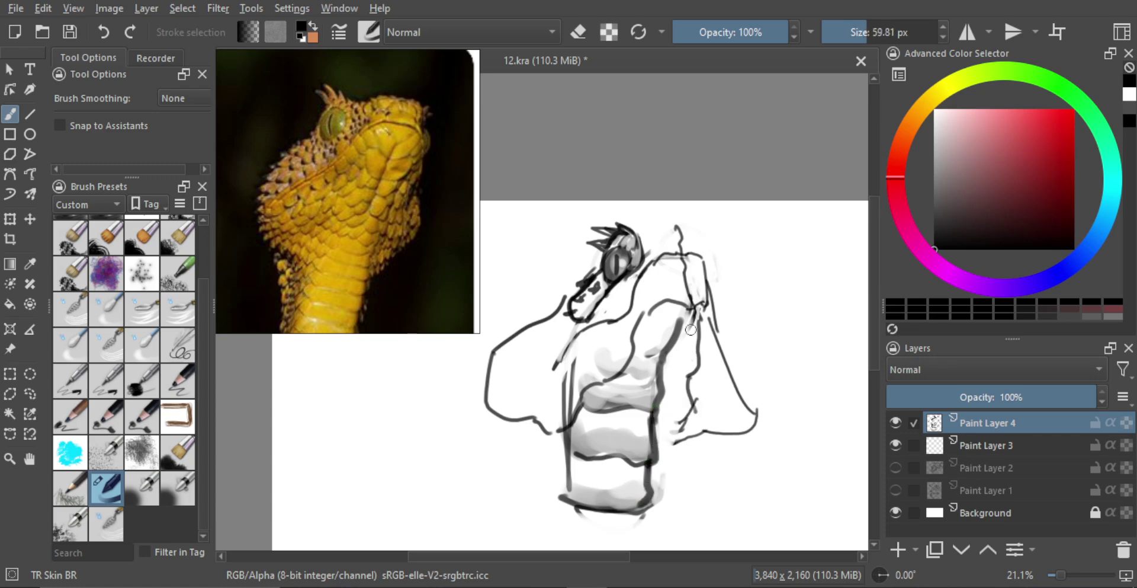
mouse_move(692, 329)
mouse_down()
mouse_move(690, 403)
mouse_move(669, 422)
mouse_move(682, 447)
mouse_move(662, 504)
mouse_move(684, 496)
mouse_up()
key(e)
drag(688, 326, 685, 490)
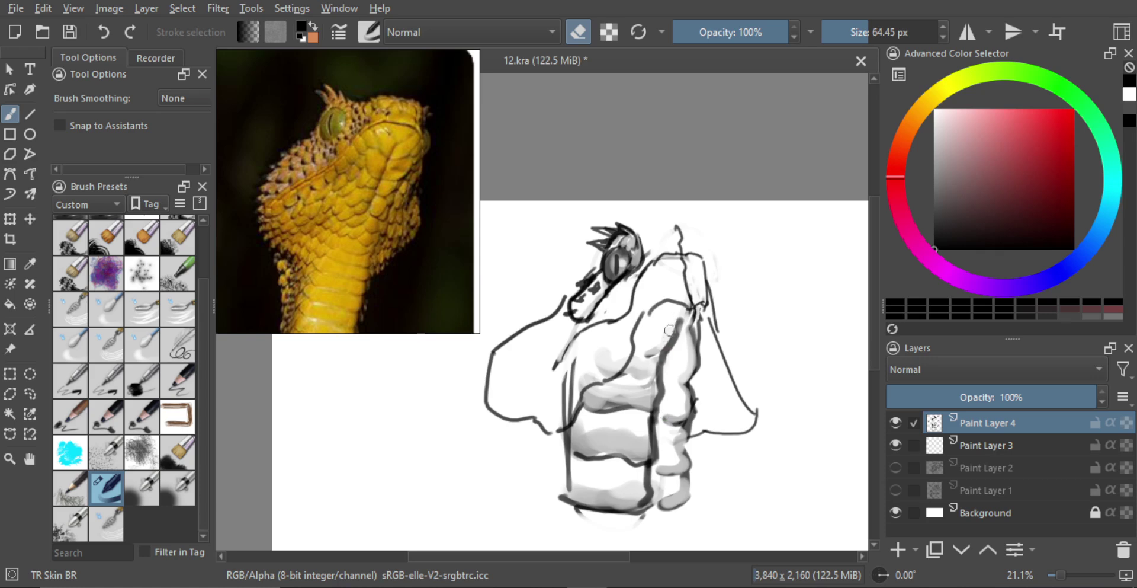
drag(669, 330, 651, 479)
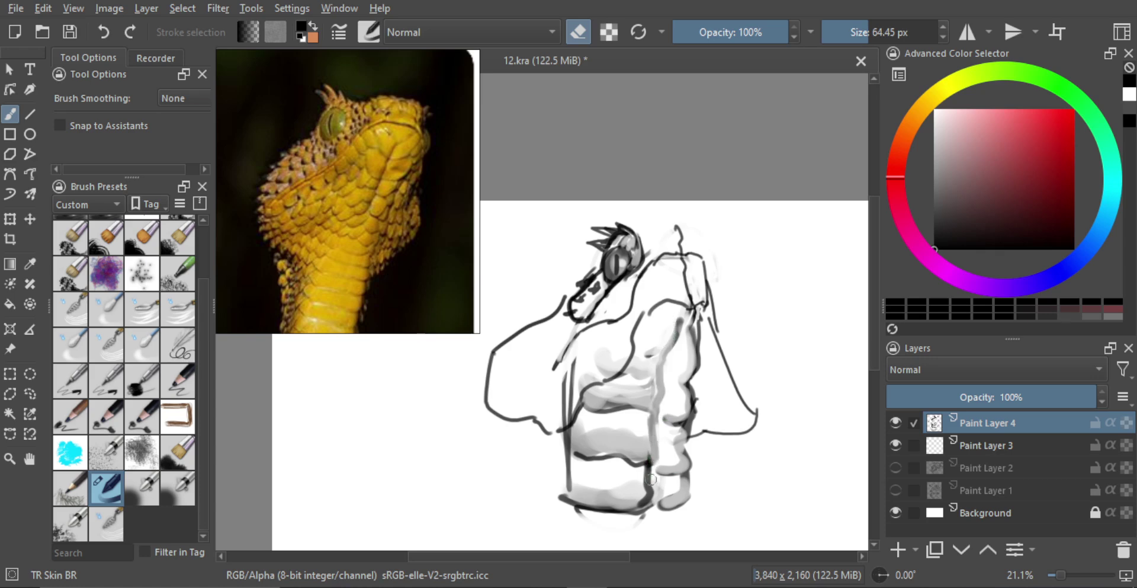
Darken the folds across the throat and neck bands, and soften the shading with a larger eraser
key(bracketleft)
key(e)
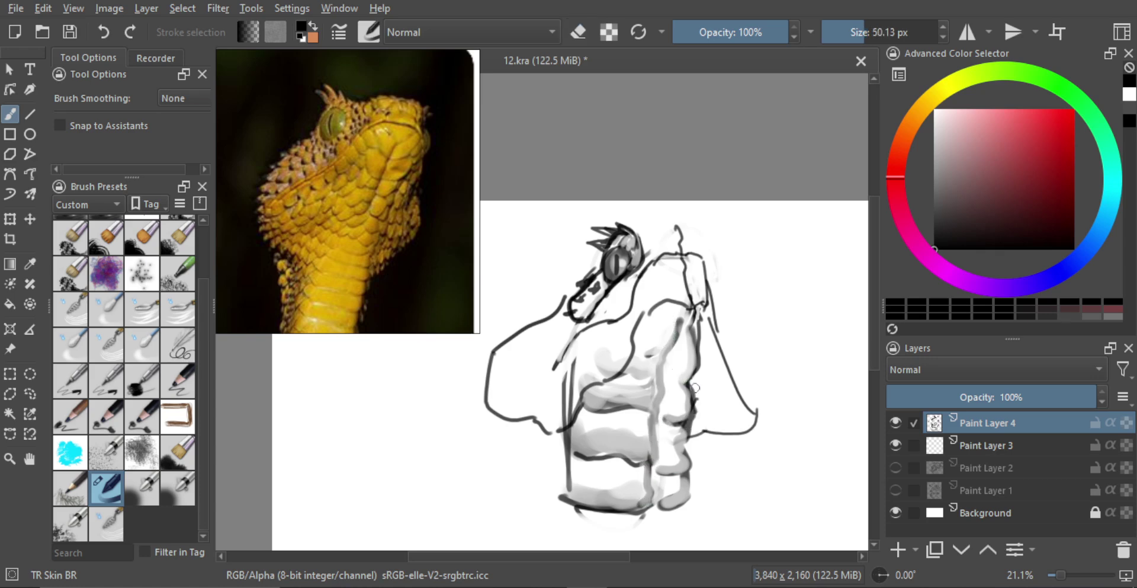
mouse_move(696, 392)
mouse_down()
mouse_move(700, 416)
mouse_move(680, 390)
mouse_move(680, 401)
mouse_move(592, 391)
mouse_move(600, 381)
mouse_move(581, 429)
mouse_move(615, 391)
mouse_up()
key(e)
key(bracketright)
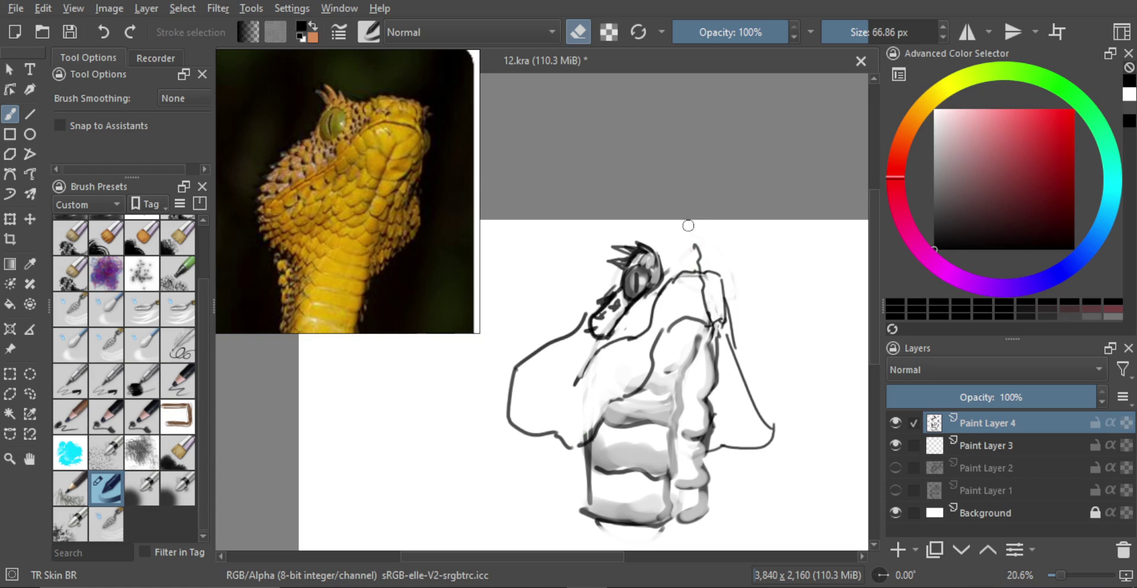
Draw the top of the snout with a brush of about 15 px, from the brow to its blunt front edge
key(e)
key(bracketleft)
key(bracketleft)
key(bracketleft)
key(bracketleft)
key(bracketleft)
mouse_move(663, 243)
mouse_down()
mouse_move(670, 257)
mouse_move(661, 245)
mouse_up()
key(ctrl+z)
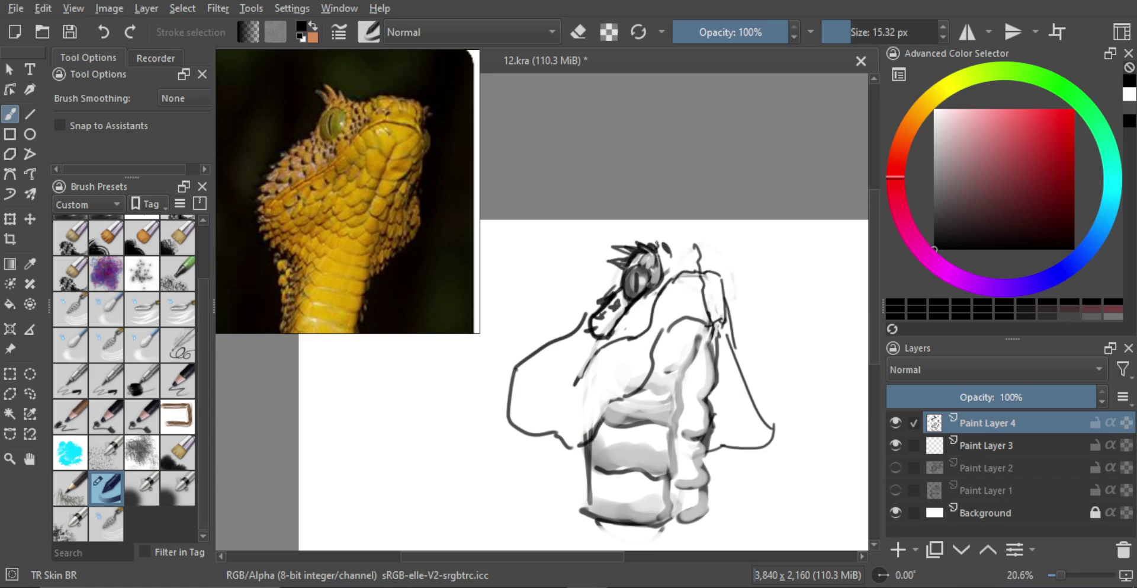
drag(693, 235, 714, 255)
key(ctrl+z)
key(ctrl+z)
key(ctrl+z)
key(ctrl+z)
Shade the side of the snout and the upper lip band with soft grey strokes
key(e)
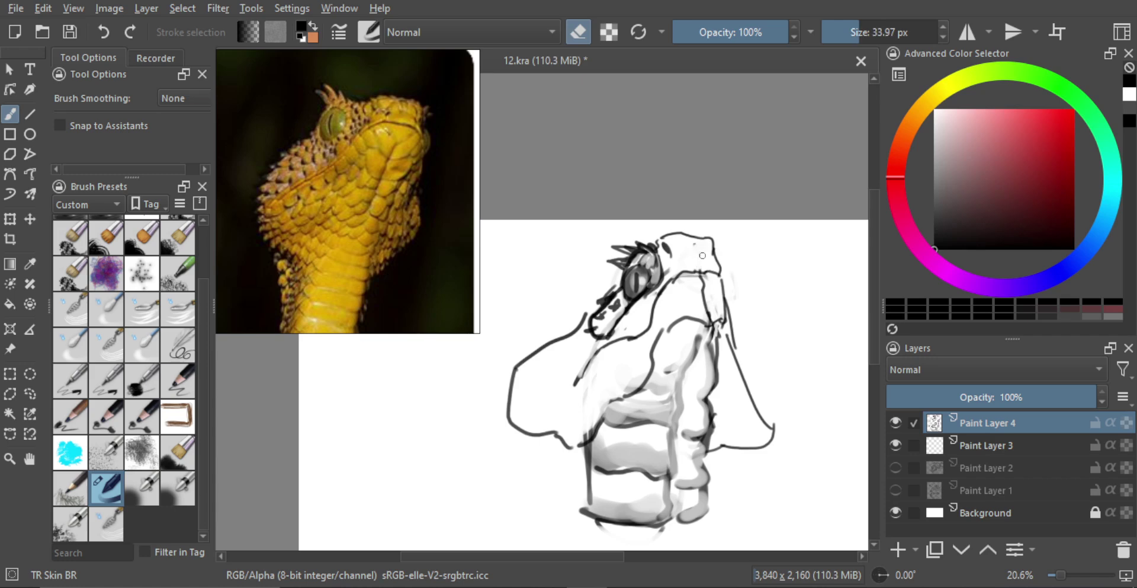
mouse_move(694, 260)
shift+mouse_down()
mouse_move(672, 259)
mouse_move(705, 255)
mouse_move(668, 251)
mouse_move(704, 251)
mouse_move(678, 247)
mouse_move(704, 256)
mouse_move(678, 269)
mouse_move(717, 271)
mouse_move(687, 269)
mouse_move(696, 271)
mouse_move(681, 301)
mouse_move(616, 320)
shift+mouse_up()
key(e)
key(ctrl+z)
key(e)
Draw a long, narrow upright fang overlapping the near lip beside the eye and clean up its inside
key(e)
key(e)
key(e)
key(e)
key(e)
mouse_move(621, 339)
mouse_down()
mouse_move(606, 314)
mouse_move(627, 335)
mouse_move(618, 306)
mouse_move(615, 337)
mouse_move(613, 290)
mouse_move(626, 338)
mouse_move(612, 332)
mouse_up()
key(e)
key(e)
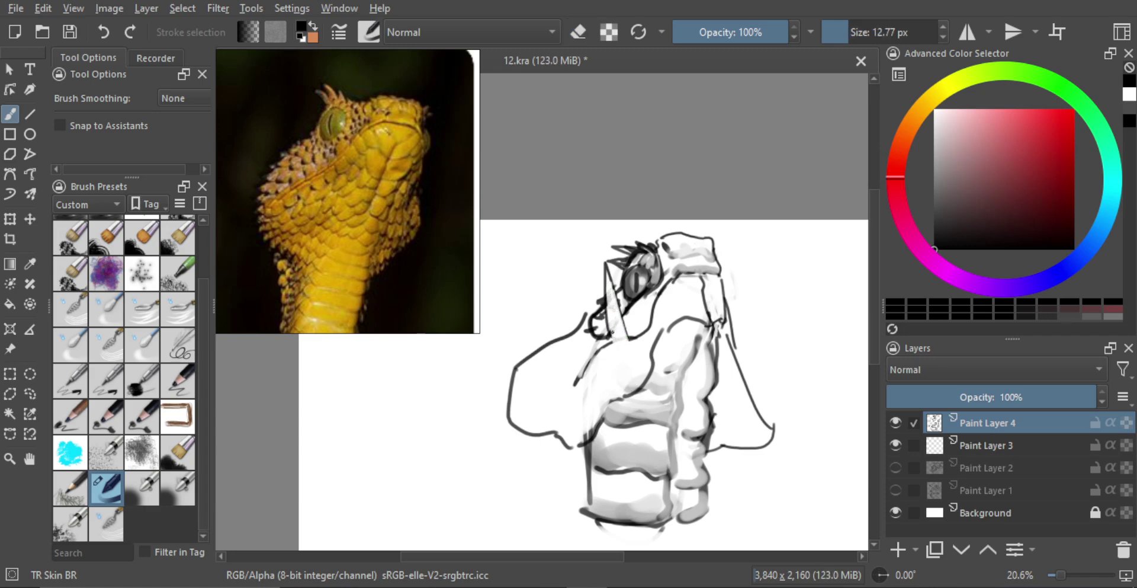
key(e)
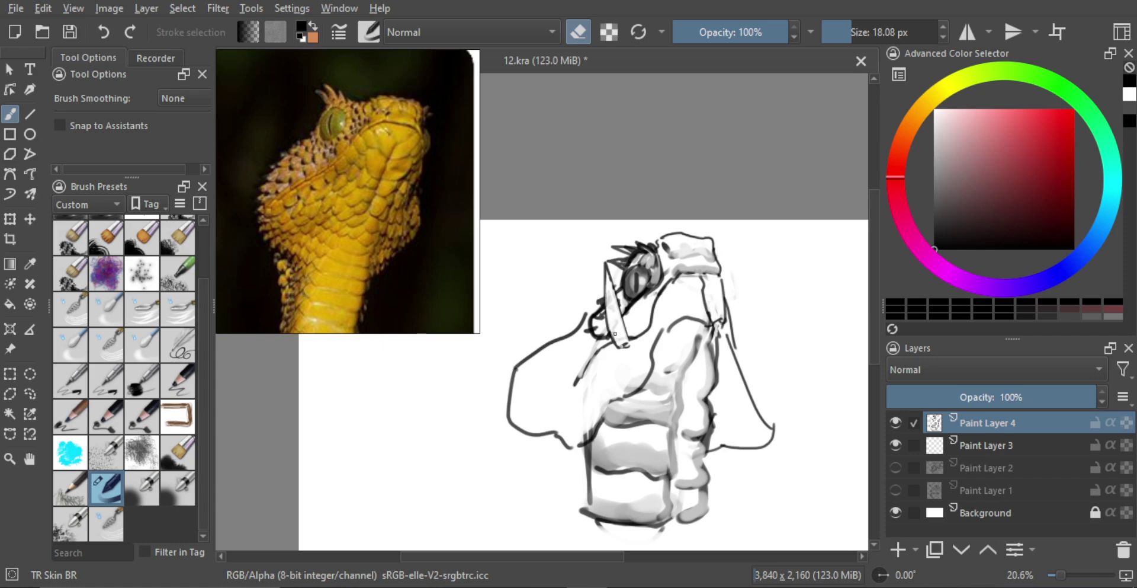
key(e)
Paint a small shaded fold on the near cheek below the base of the fang and soften it
mouse_move(605, 350)
mouse_down()
mouse_move(626, 362)
mouse_move(616, 368)
mouse_up()
key(e)
key(e)
drag(736, 295, 718, 343)
drag(745, 269, 726, 358)
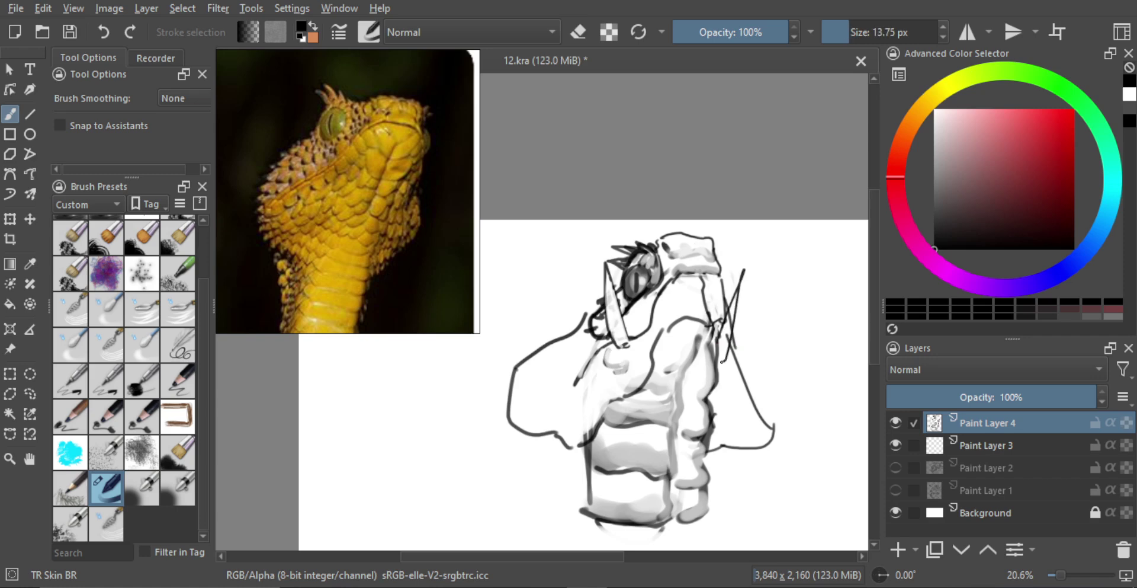
key(e)
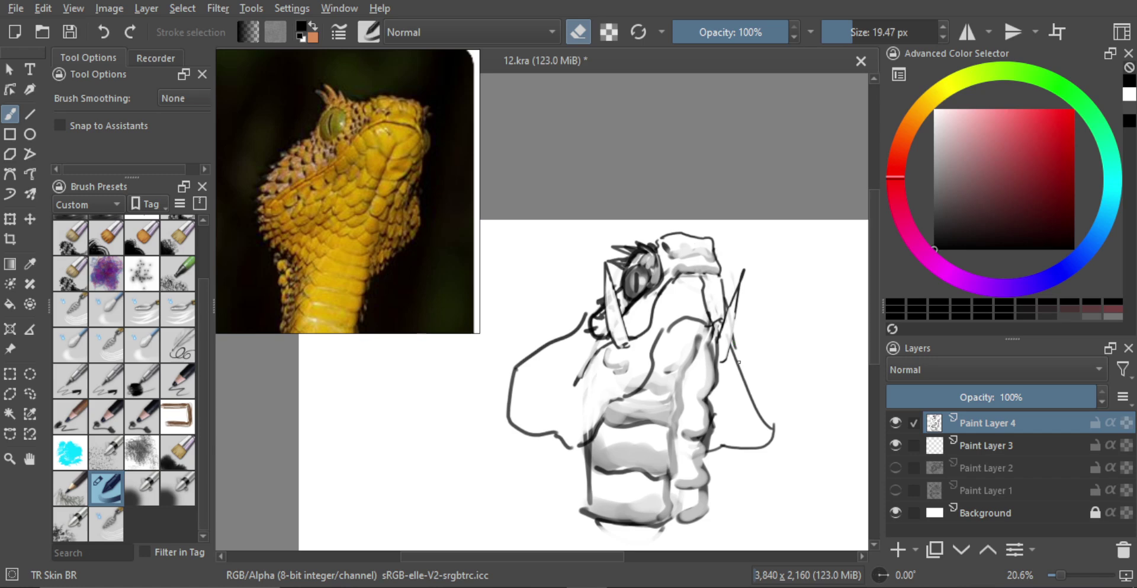
key(ctrl+z)
key(ctrl+z)
key(e)
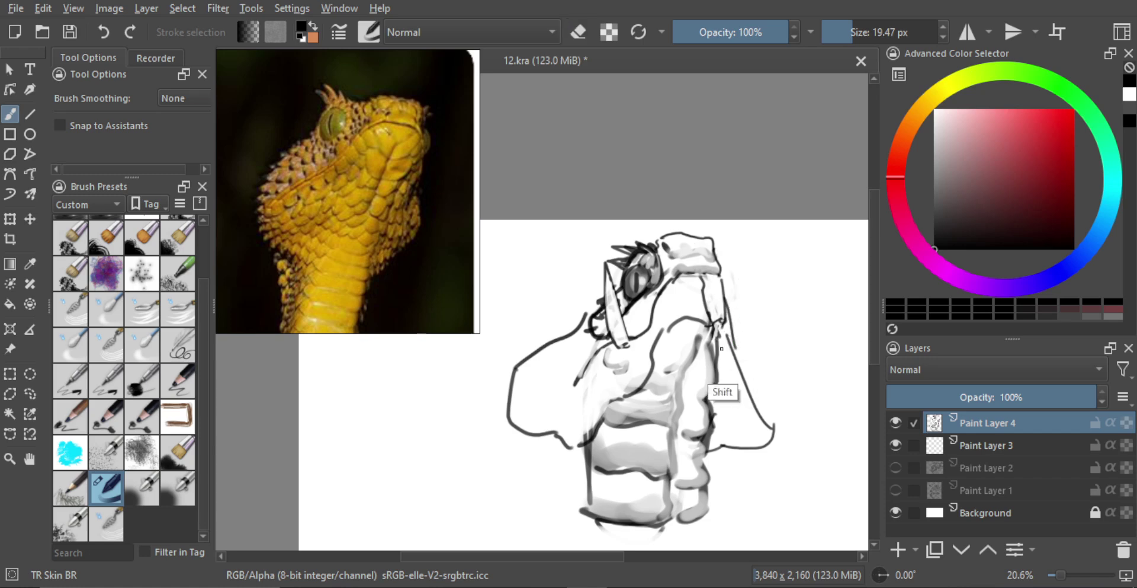
shift+drag(722, 349, 715, 372)
key(ctrl+z)
Paint short, ragged dark strokes along the near cheek's outer edge and just inside it with a 34.51 px brush
key(e)
shift+drag(727, 329, 734, 329)
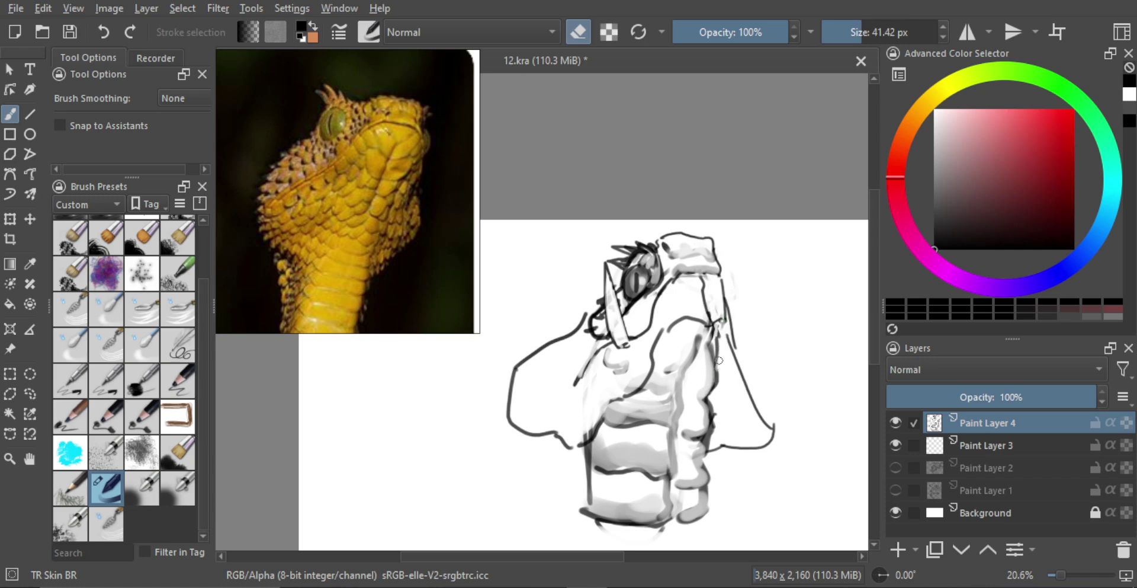
mouse_move(688, 314)
ctrl+mouse_down()
mouse_move(663, 396)
mouse_move(616, 344)
mouse_move(578, 354)
mouse_move(591, 334)
mouse_move(571, 344)
ctrl+mouse_up()
key(ctrl+z)
key(e)
key(ctrl+z)
mouse_move(578, 340)
mouse_down()
mouse_move(555, 352)
mouse_move(546, 379)
mouse_move(555, 409)
mouse_move(577, 422)
mouse_up()
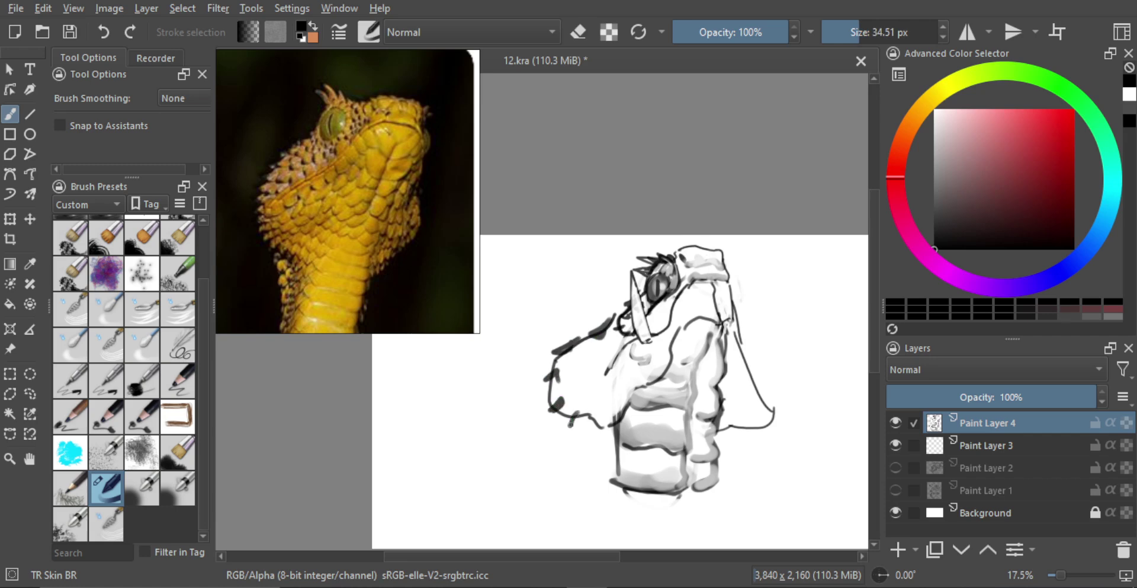
mouse_move(603, 335)
mouse_down()
mouse_move(558, 367)
mouse_move(567, 413)
mouse_up()
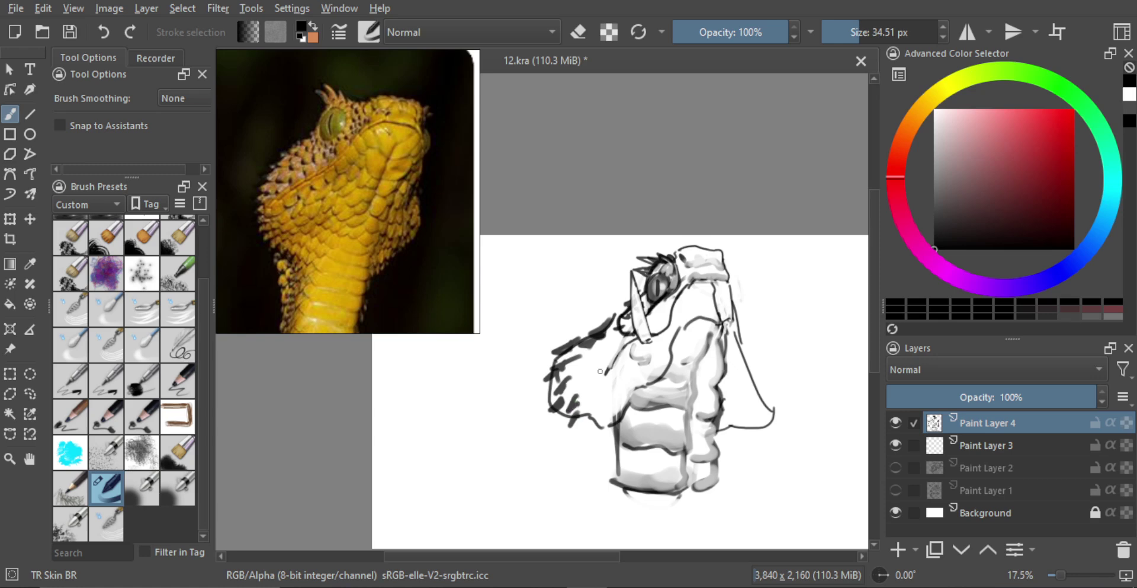
Paint short dark ragged strokes down the far cheek's outer edge and reduce the brush size to 30.67 px
drag(736, 330, 756, 375)
drag(760, 388, 772, 423)
shift+drag(640, 414, 646, 415)
shift+drag(639, 356, 622, 356)
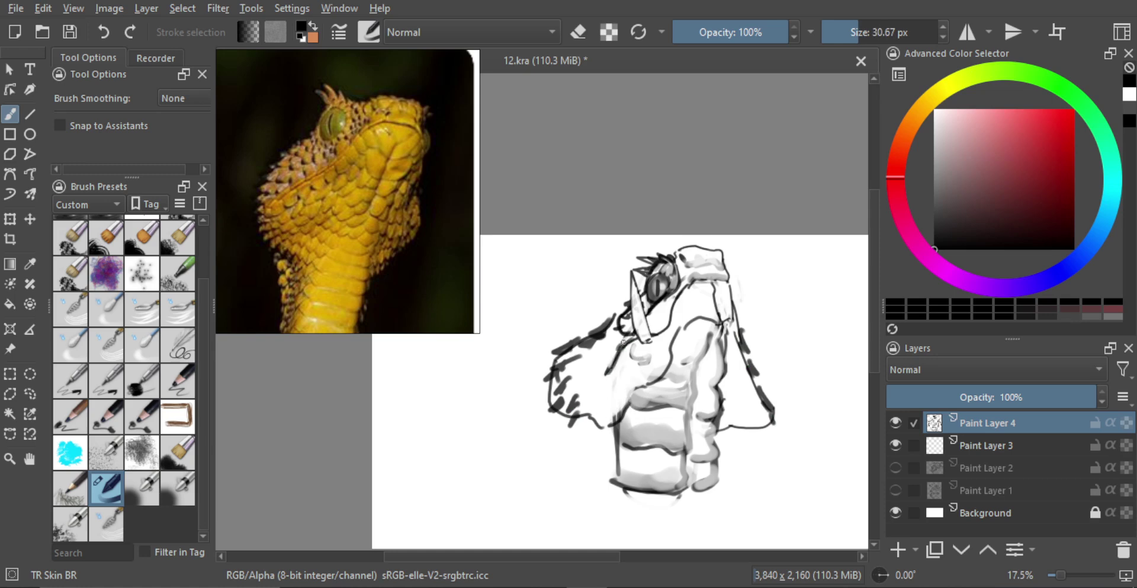
Erase the stray lines around the chin where the far cheek meets the throat
key(e)
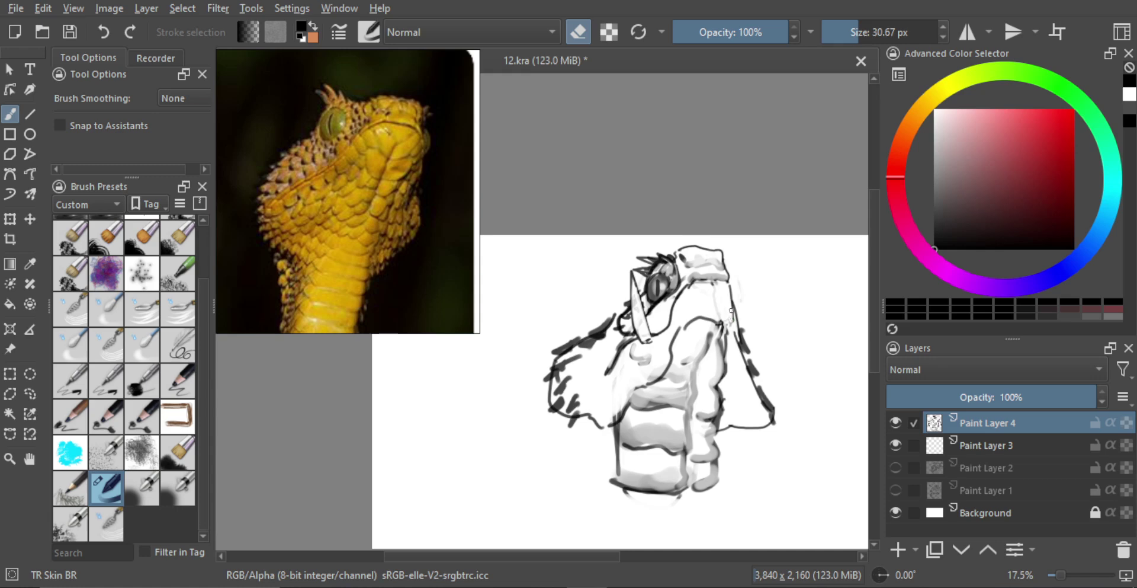
drag(715, 352, 727, 334)
key(e)
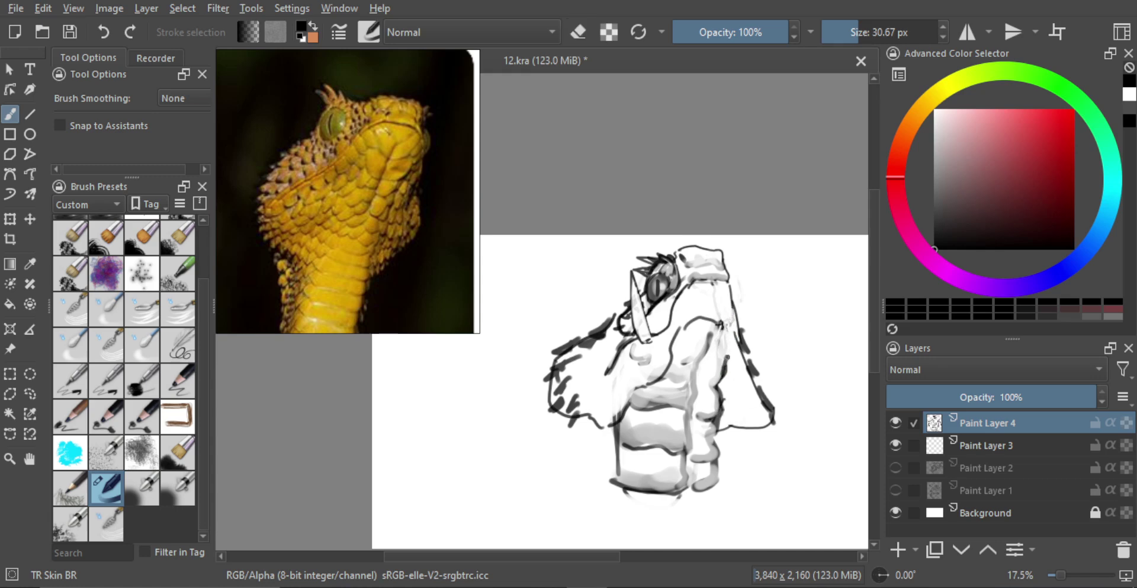
Draw a narrow fang behind the chin on the far side and fill the inside of the far cheek with dark grey
mouse_move(730, 329)
mouse_down()
mouse_move(739, 372)
mouse_move(726, 393)
mouse_move(738, 415)
mouse_move(753, 285)
mouse_move(742, 342)
mouse_move(743, 290)
mouse_move(742, 351)
mouse_move(740, 294)
mouse_up()
key(bracketright)
key(bracketright)
key(bracketright)
key(ctrl+z)
key(ctrl+z)
key(e)
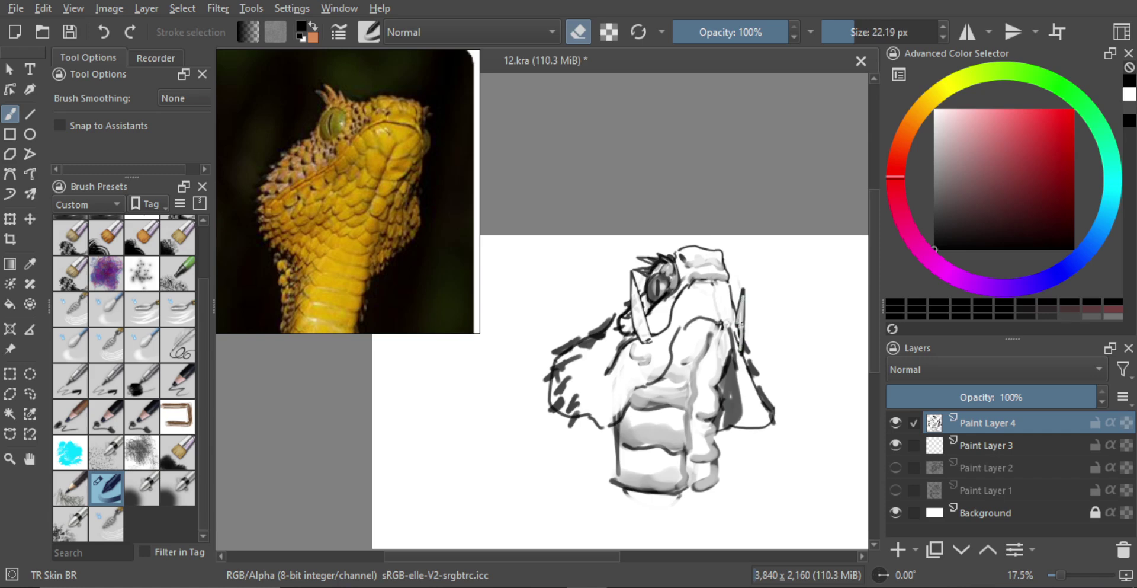
Paint light fold marks across the chin below the lip and soften them with the eraser
key(e)
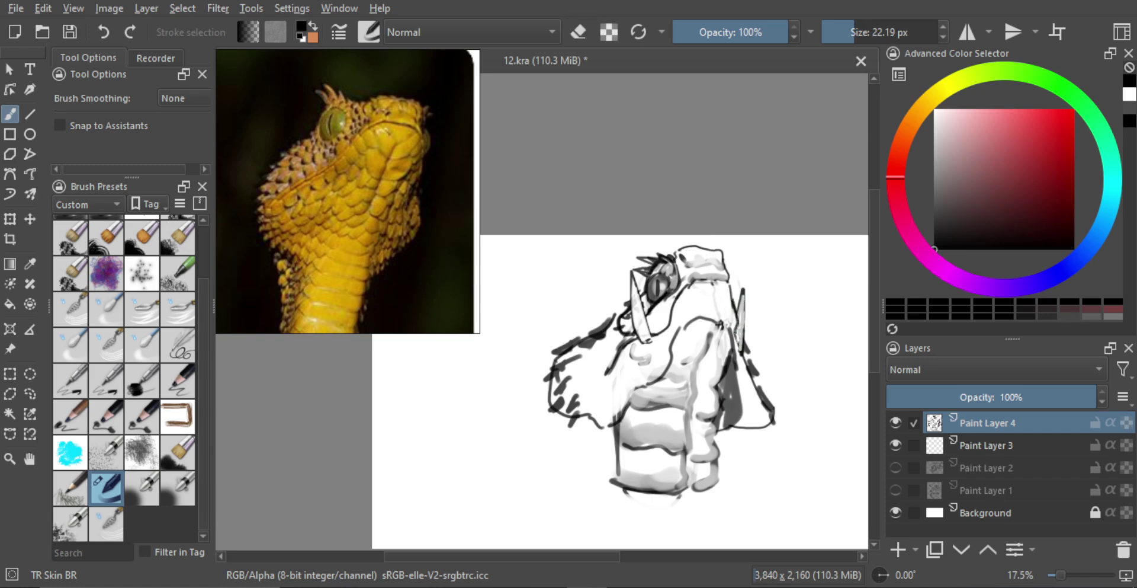
mouse_move(696, 301)
mouse_down()
mouse_move(722, 303)
mouse_move(696, 301)
mouse_move(714, 299)
mouse_up()
key(e)
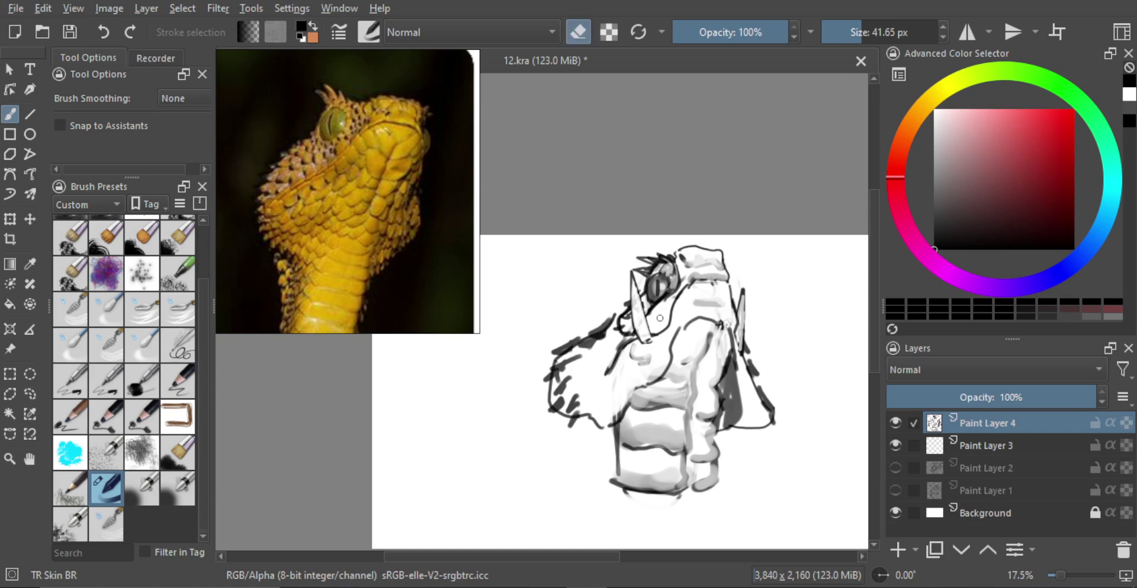
shift+drag(650, 314, 623, 314)
shift+drag(645, 270, 642, 270)
Draw the outer neck edges on both sides of the bands with a curved base line, and lighten the strokes with the eraser
ctrl+drag(664, 392, 665, 402)
drag(665, 403, 666, 374)
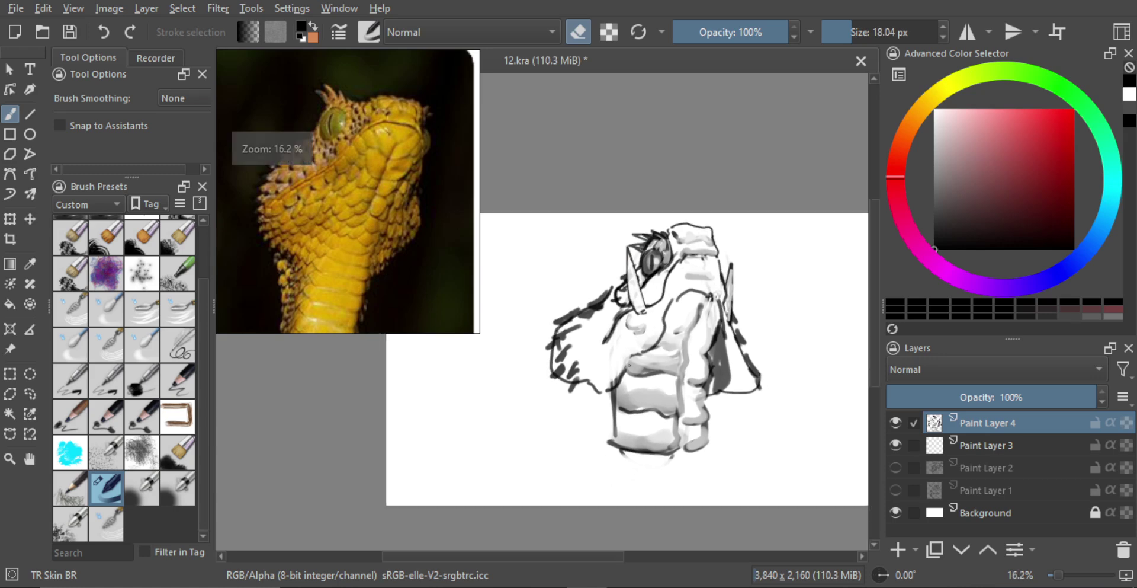
mouse_move(590, 399)
shift+mouse_down()
mouse_move(627, 392)
mouse_move(583, 408)
mouse_move(589, 443)
shift+mouse_up()
key(e)
shift+drag(693, 395, 716, 440)
key(ctrl+z)
mouse_move(589, 442)
mouse_down()
mouse_move(683, 458)
mouse_move(708, 445)
mouse_up()
key(e)
mouse_move(586, 385)
mouse_down()
mouse_move(596, 442)
mouse_move(616, 452)
mouse_up()
drag(713, 404, 715, 433)
shift+drag(590, 401, 592, 401)
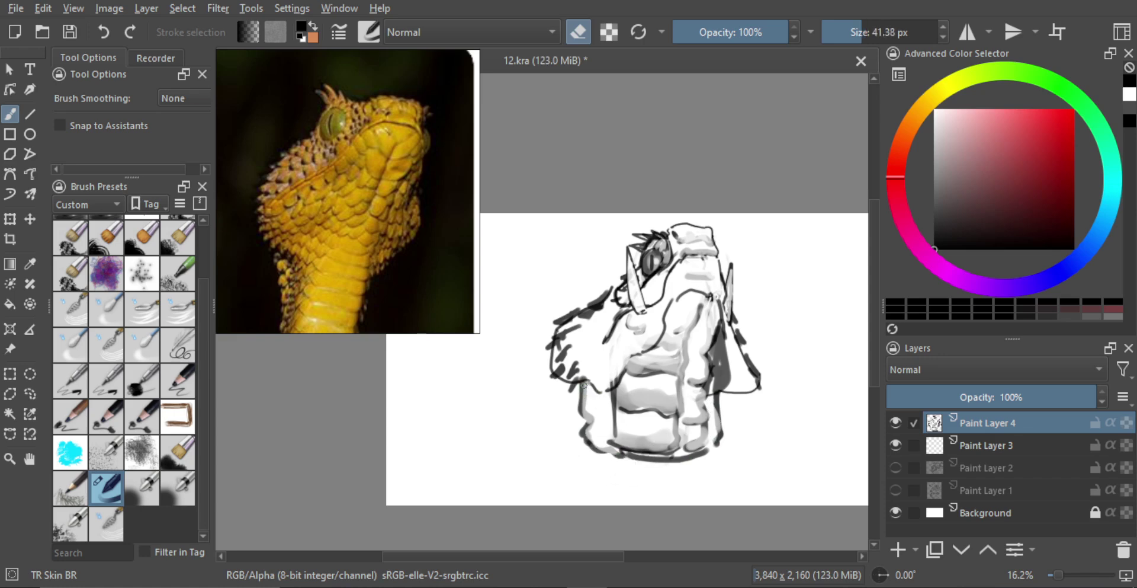
Paint spiky dark strokes down both outer edges of the neck with a brush of about 29 px
key(e)
mouse_move(581, 391)
mouse_down()
mouse_move(584, 434)
mouse_move(597, 404)
mouse_move(600, 443)
mouse_up()
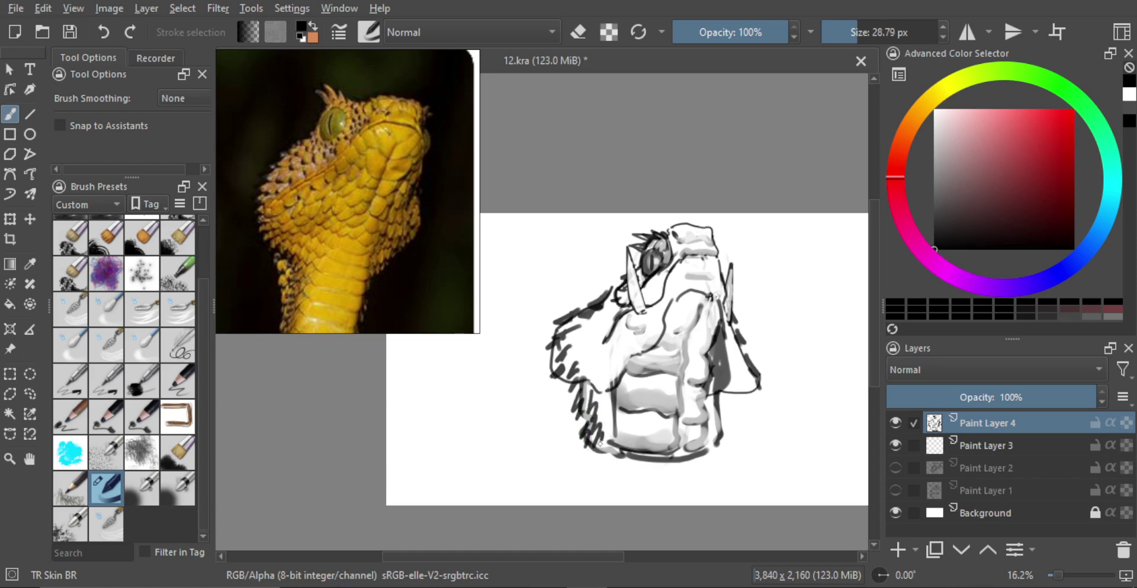
drag(715, 396, 720, 429)
Draw a curved, pointed horn projecting backward from behind the eye and shade its inside
drag(619, 246, 620, 245)
mouse_move(619, 291)
mouse_down()
mouse_move(625, 318)
mouse_move(580, 279)
mouse_up()
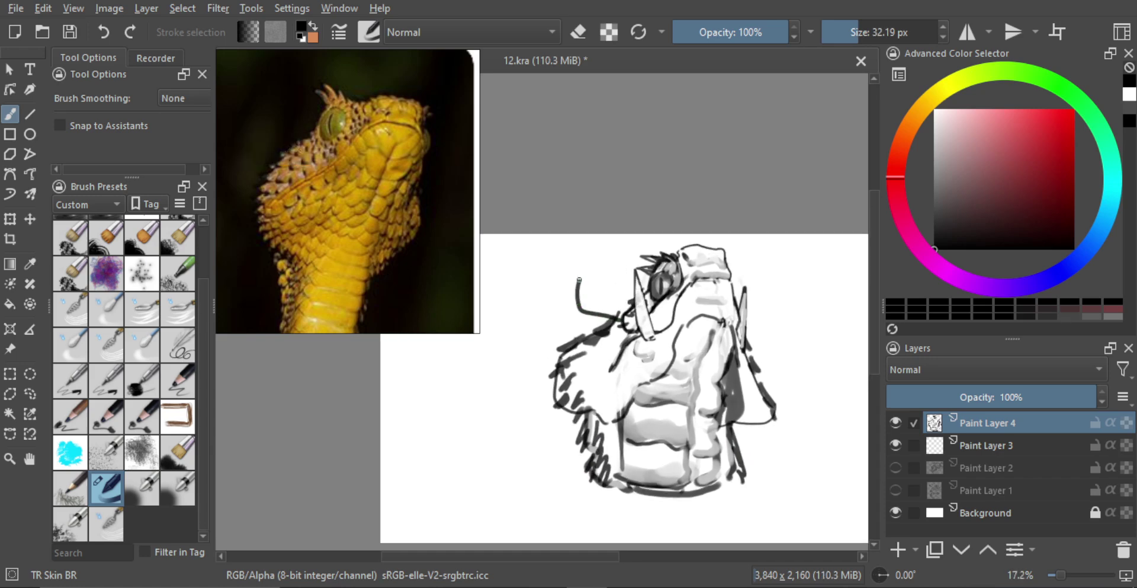
key(ctrl+z)
mouse_move(629, 305)
mouse_down()
mouse_move(570, 291)
mouse_move(608, 317)
mouse_move(596, 293)
mouse_up()
key(e)
mouse_move(582, 292)
mouse_down()
mouse_move(616, 310)
mouse_move(653, 367)
mouse_move(653, 347)
mouse_up()
key(ctrl+z)
key(e)
key(e)
key(m)
key(m)
key(m)
key(m)
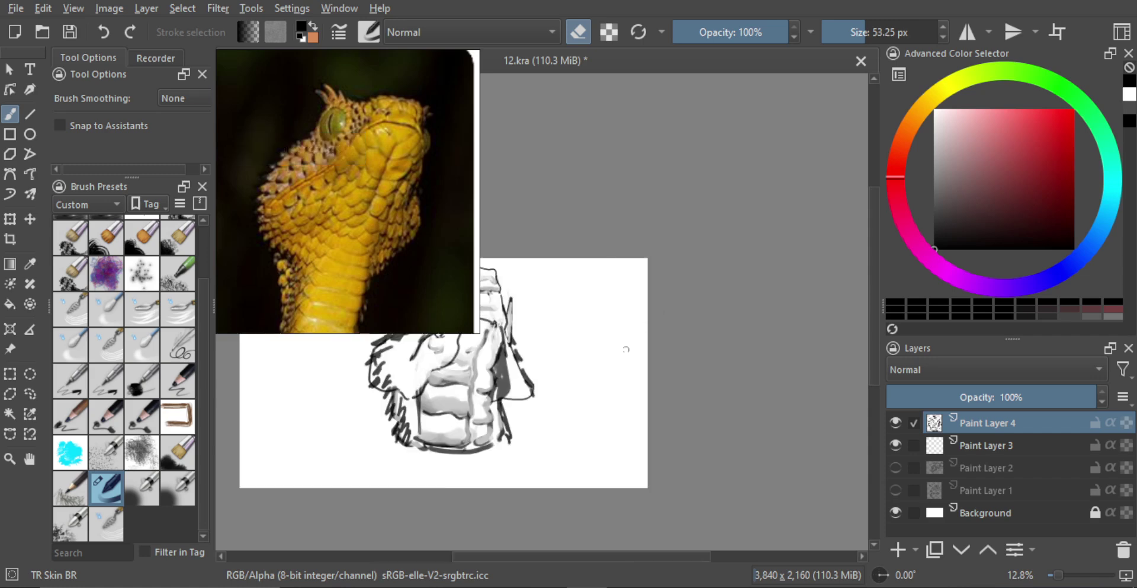
Draw rows of zigzag scale lines across the near cheek with a fine dark brush, down to where it meets the neck
scroll(667, 337, up, 4)
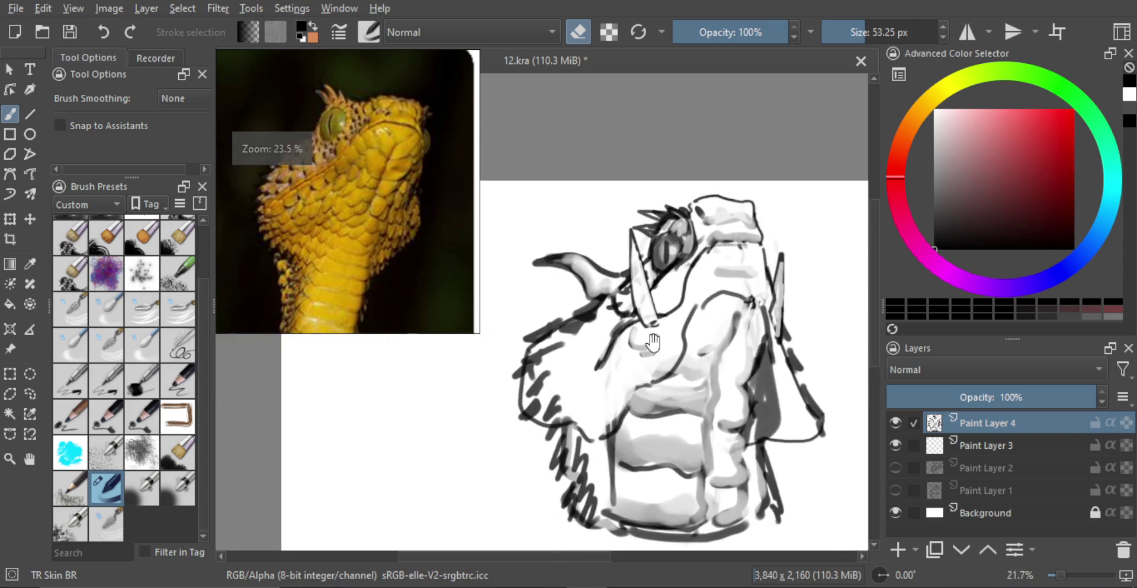
mouse_move(613, 355)
shift+mouse_down()
mouse_move(603, 308)
mouse_move(603, 355)
mouse_move(585, 374)
shift+mouse_up()
key(e)
mouse_move(569, 326)
mouse_down()
mouse_move(551, 391)
mouse_move(539, 388)
mouse_up()
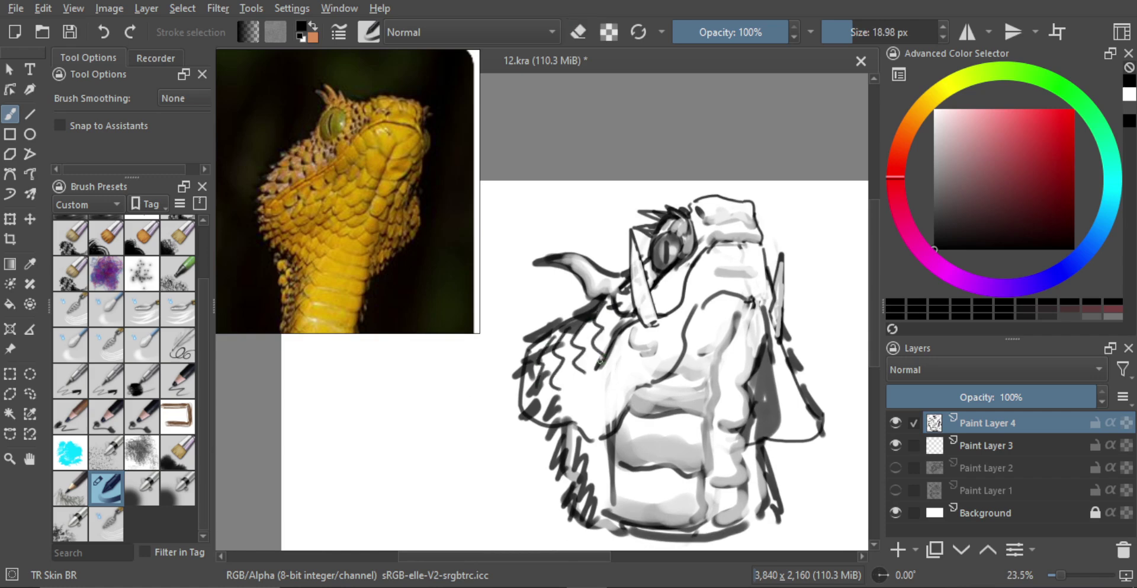
shift+drag(608, 377, 644, 348)
key(ctrl+z)
mouse_move(579, 394)
mouse_down()
mouse_move(600, 410)
mouse_move(628, 393)
mouse_move(654, 414)
mouse_up()
drag(717, 363, 692, 374)
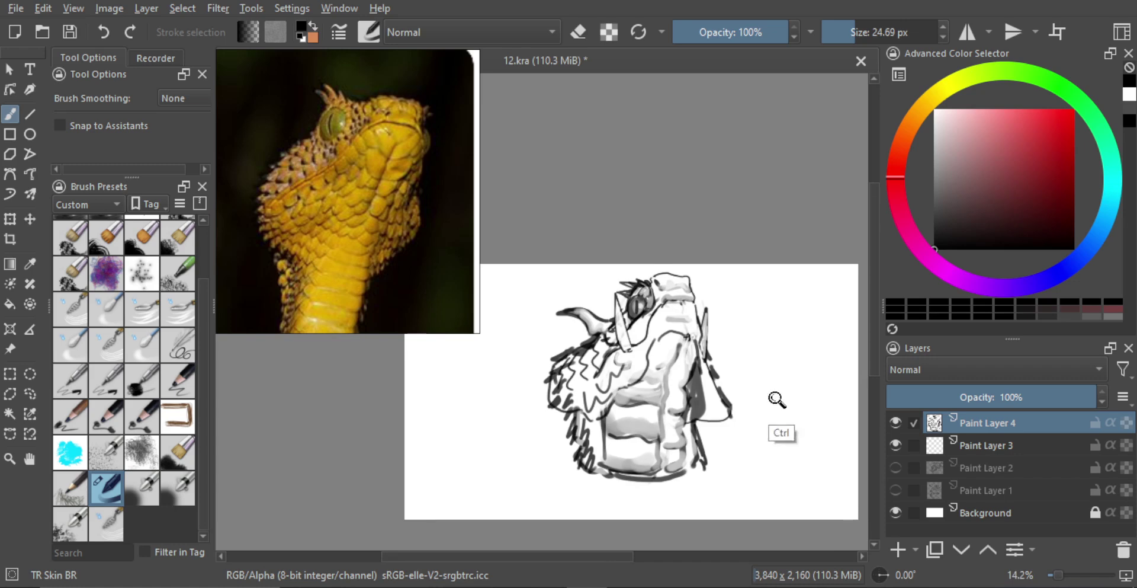
Toggle the visibility of Paint Layer 3 off and on, and hide Paint Layer 4
scroll(777, 399, down, 1)
click(896, 444)
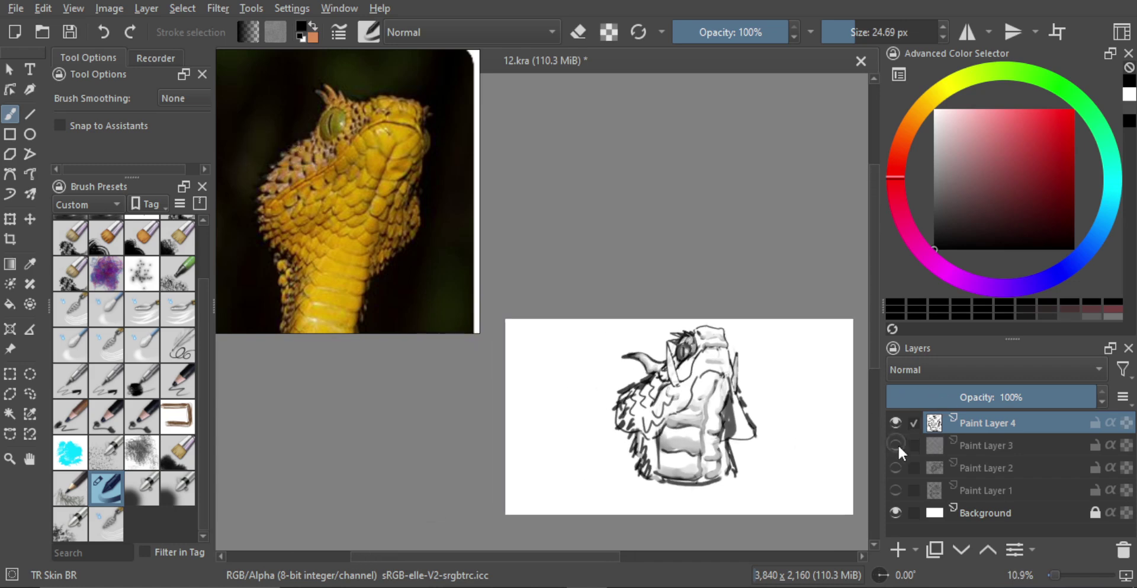
click(899, 444)
click(895, 425)
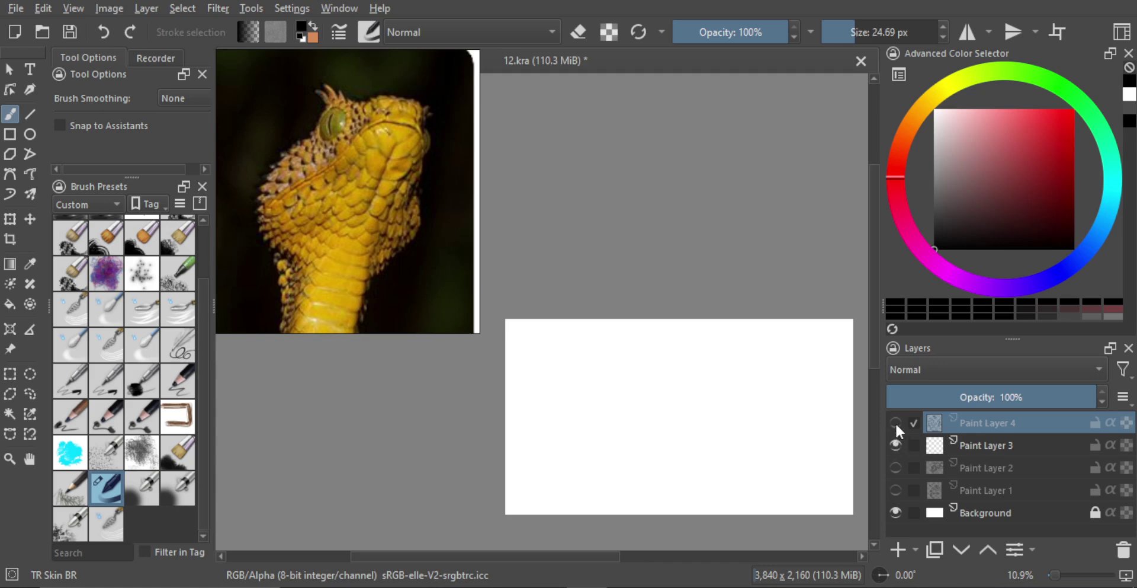
Merge Paint Layer 4 down into Paint Layer 3, hide the merged layer and add a new empty paint layer above it
click(896, 421)
key(ctrl+e)
click(895, 424)
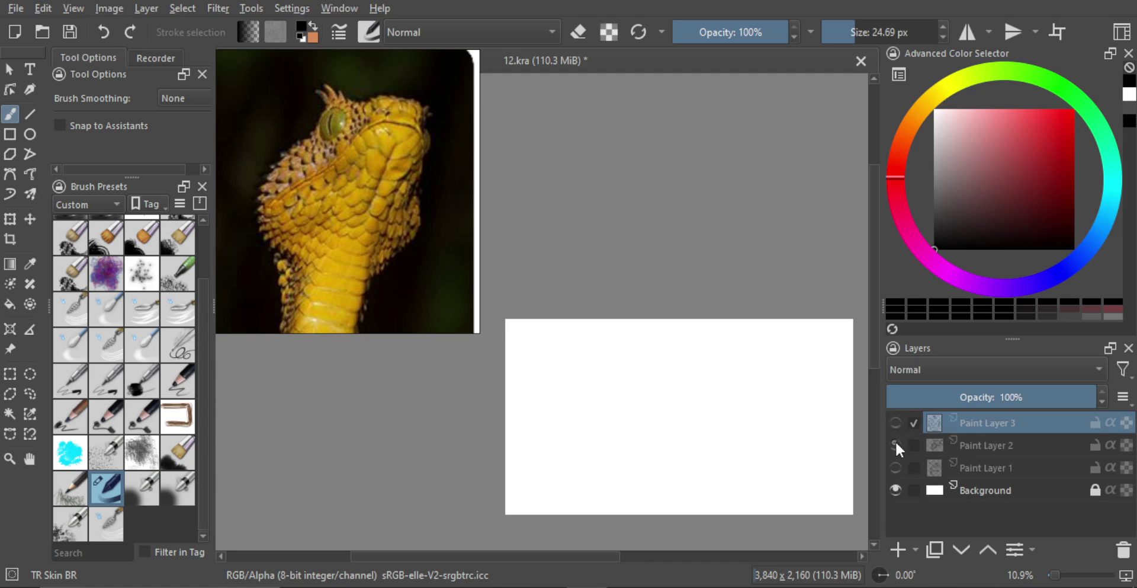
click(895, 444)
click(897, 444)
click(897, 467)
click(897, 467)
click(898, 549)
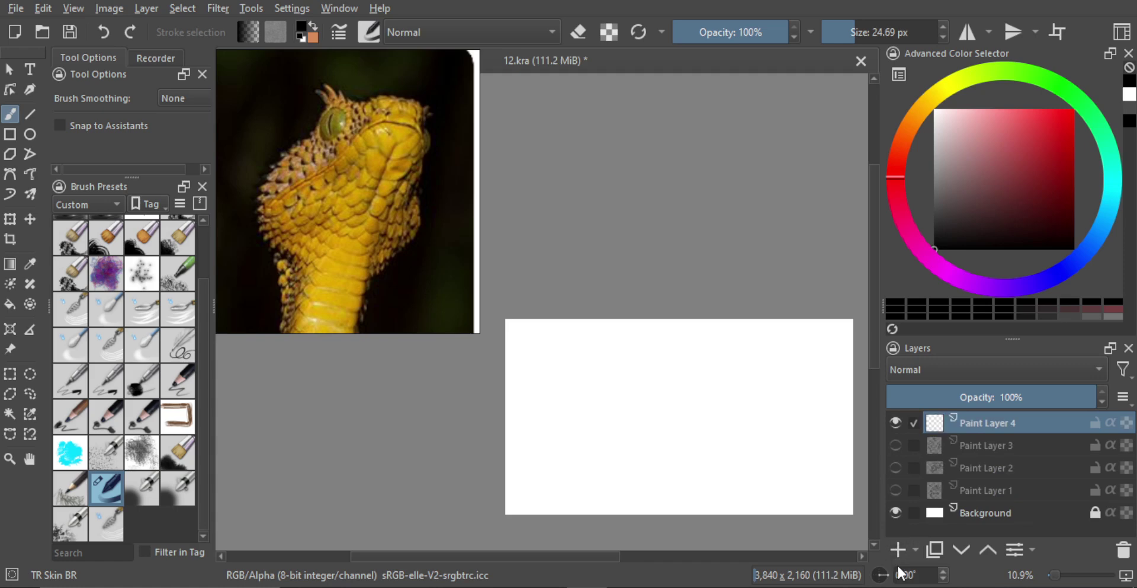
Browse the reference board for the spiky marine iguana photo and frame its head in close-up
drag(445, 228, 341, 263)
drag(426, 255, 338, 233)
scroll(400, 237, down, 3)
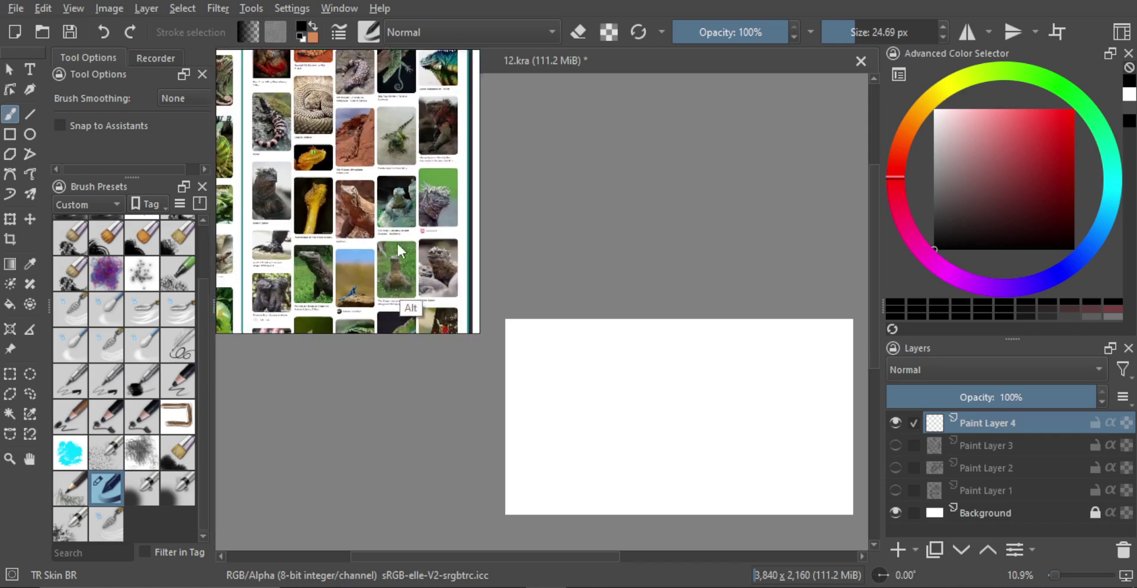
scroll(439, 157, up, 4)
drag(421, 173, 403, 236)
scroll(370, 208, up, 3)
drag(411, 185, 371, 229)
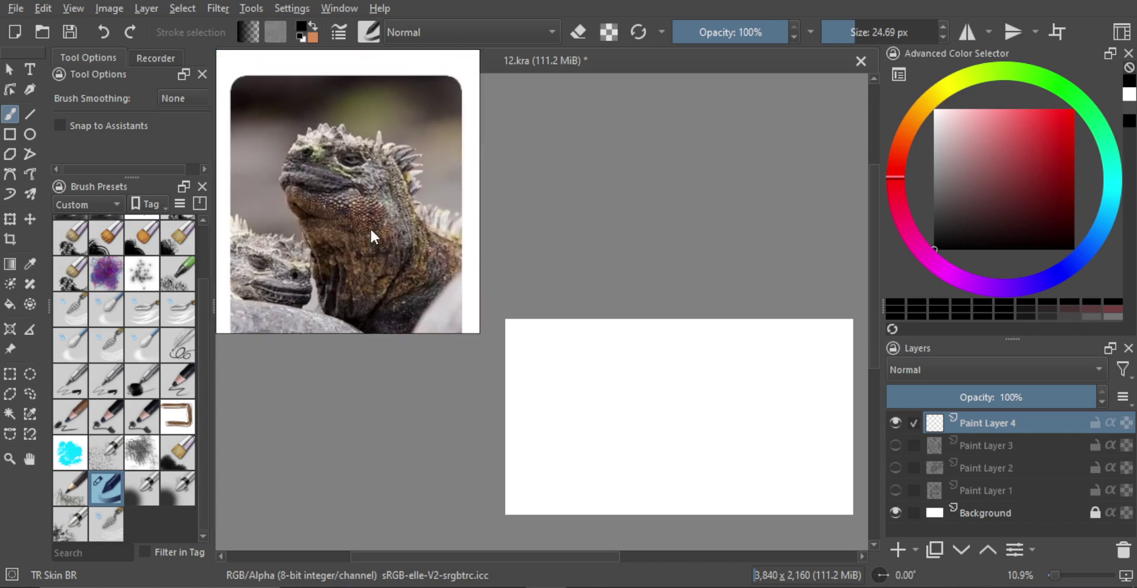
scroll(372, 227, up, 2)
mouse_move(393, 194)
mouse_down()
mouse_move(406, 207)
mouse_move(396, 206)
mouse_up()
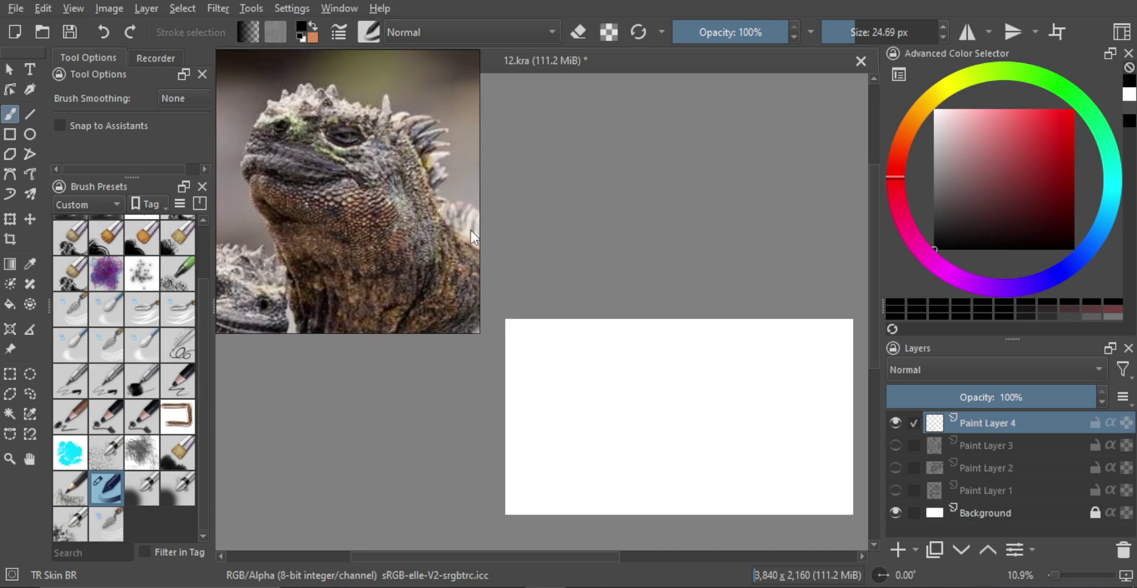
Sketch the iguana's angular head and neck outline on Paint Layer 4 with a brush of about 25 px
scroll(702, 397, up, 1)
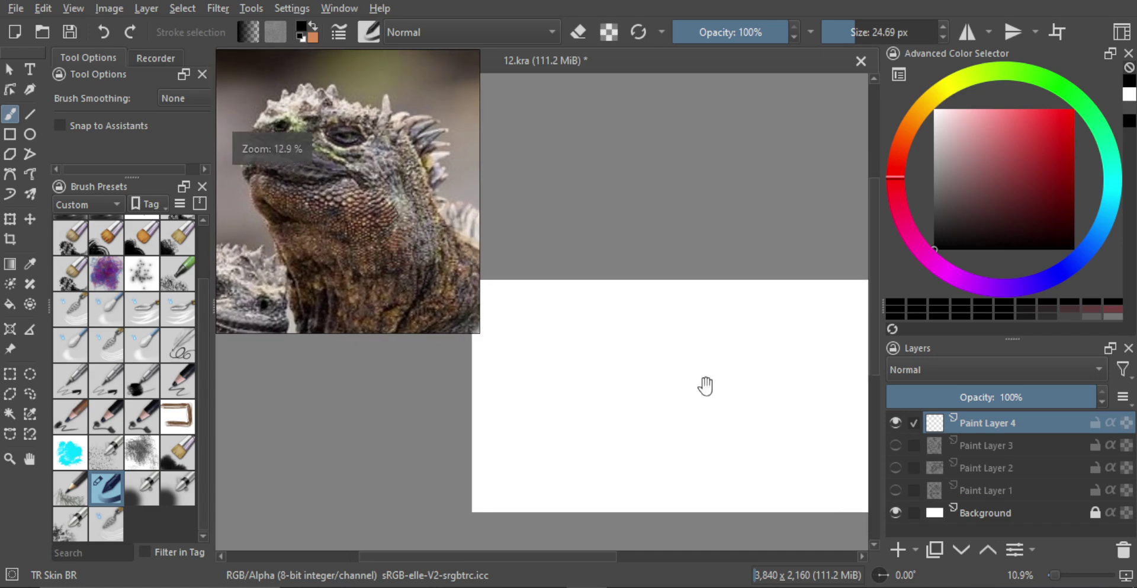
scroll(699, 352, up, 1)
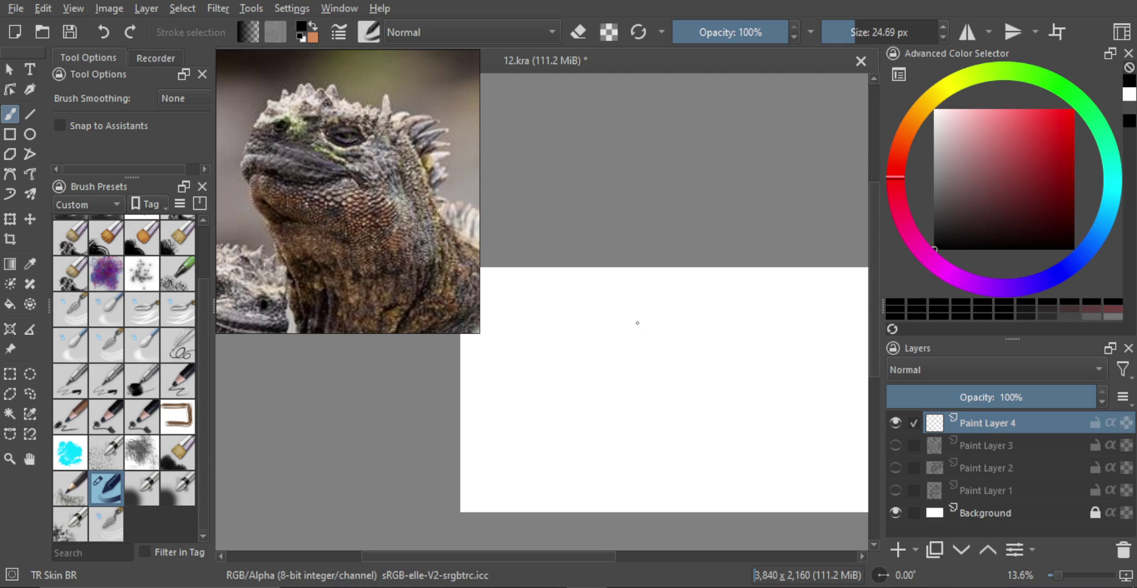
mouse_move(652, 302)
mouse_down()
mouse_move(618, 366)
mouse_move(641, 347)
mouse_move(599, 365)
mouse_move(635, 433)
mouse_up()
key(ctrl+z)
scroll(670, 355, down, 1)
drag(647, 290, 705, 299)
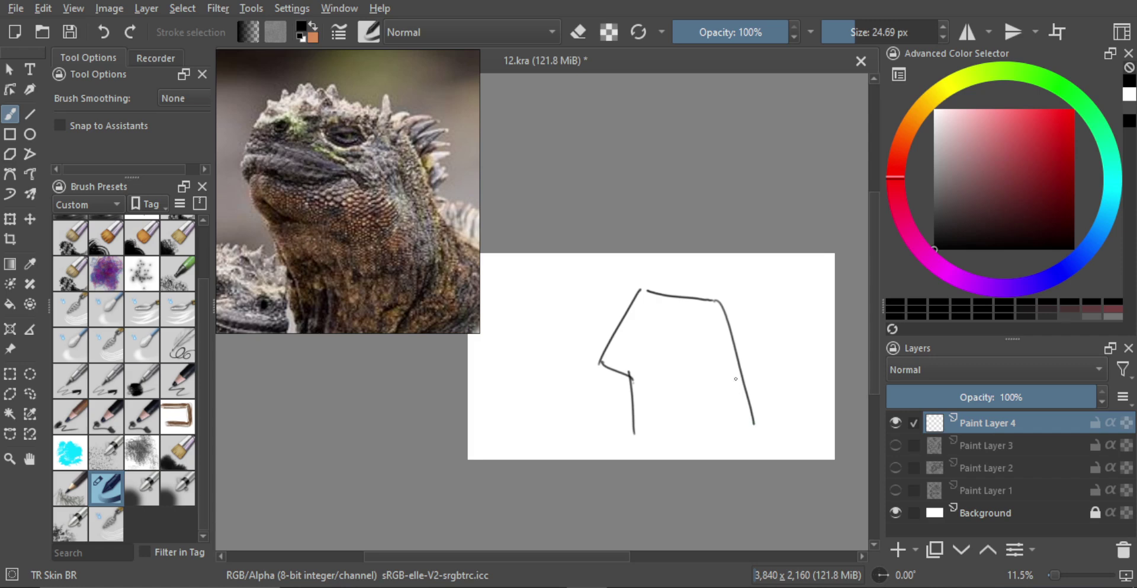
Draw the wavy mouth line across the upper head and the small eye with its pupil above it
scroll(669, 363, up, 2)
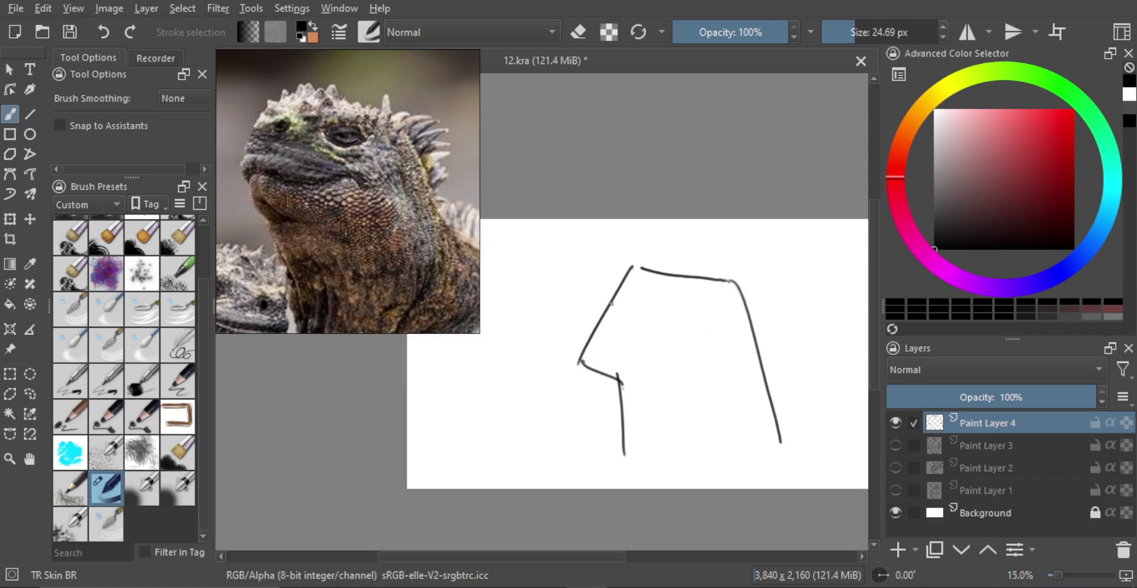
mouse_move(626, 271)
mouse_down()
mouse_move(613, 299)
mouse_move(648, 303)
mouse_up()
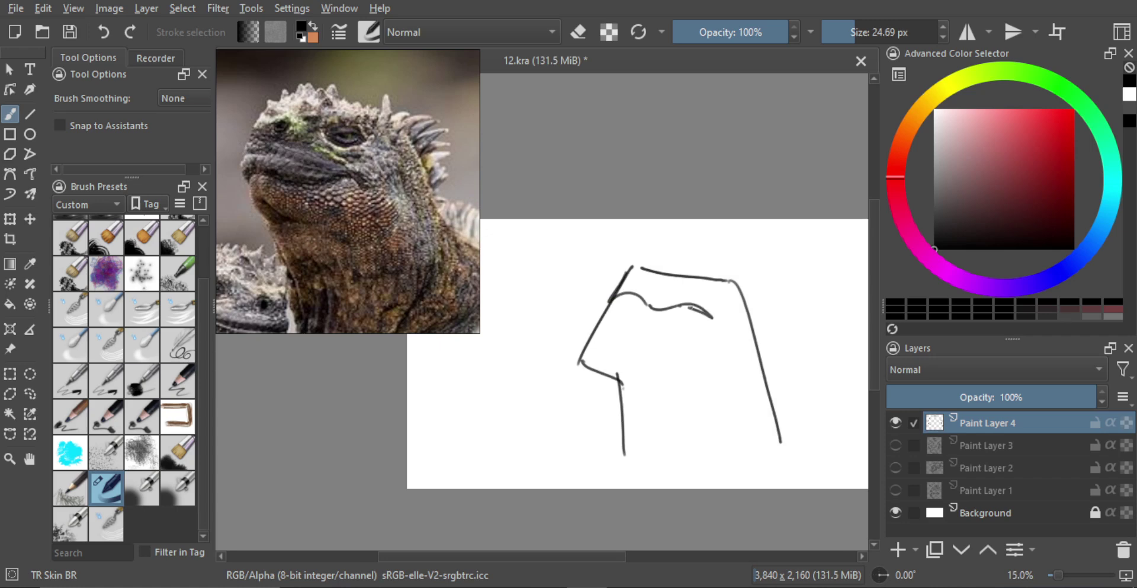
scroll(693, 304, up, 1)
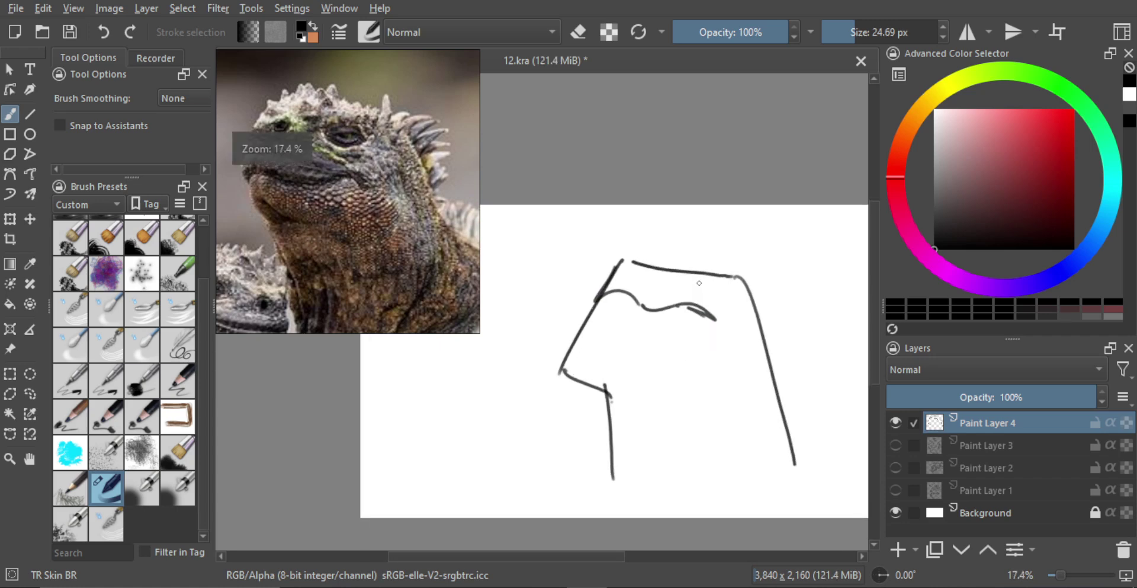
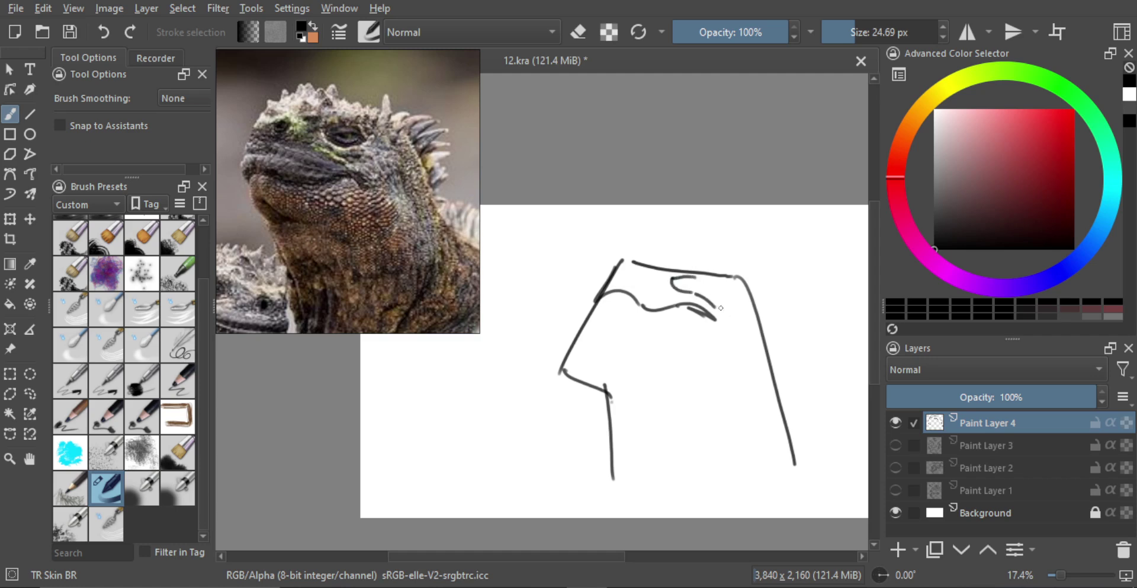
key(ctrl+z)
key(ctrl+z)
drag(678, 279, 688, 252)
drag(686, 278, 703, 282)
key(ctrl+z)
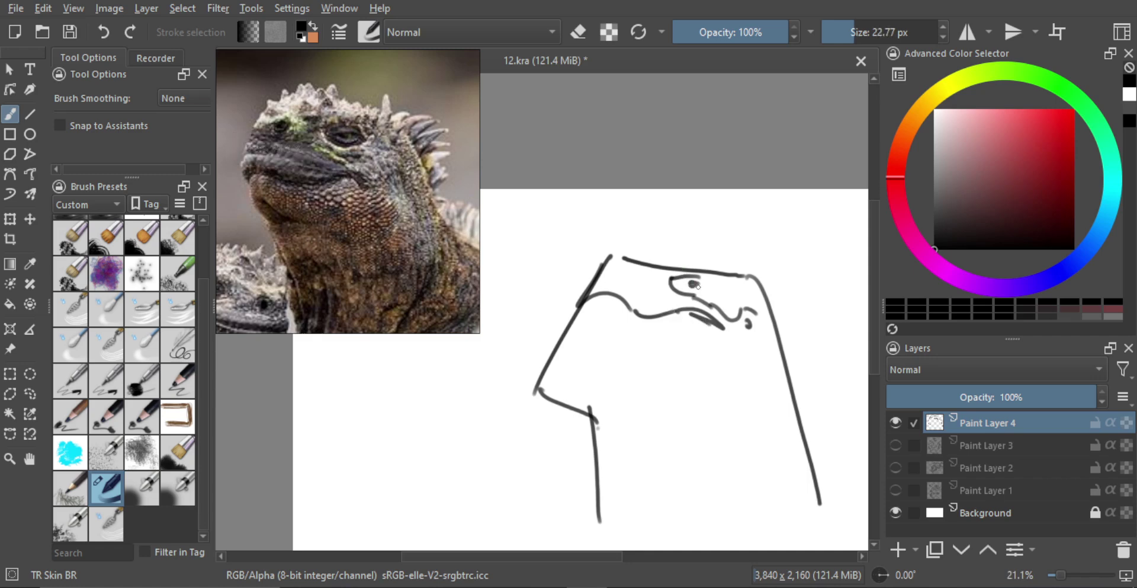
Add the small nostril mark near the snout tip and tidy the lines around it with the eraser
scroll(698, 286, down, 1)
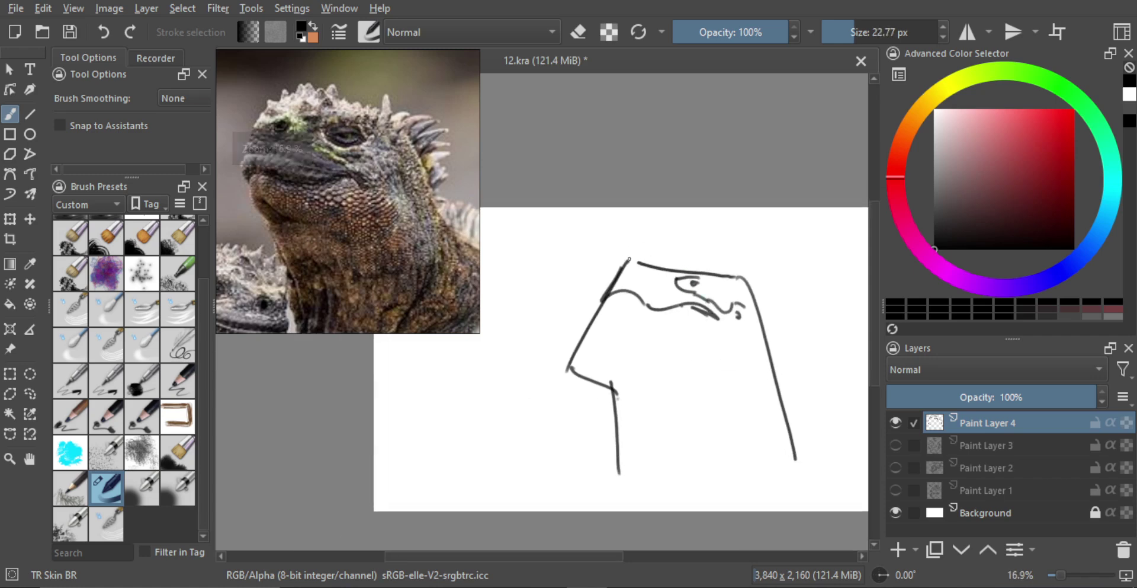
scroll(629, 259, up, 1)
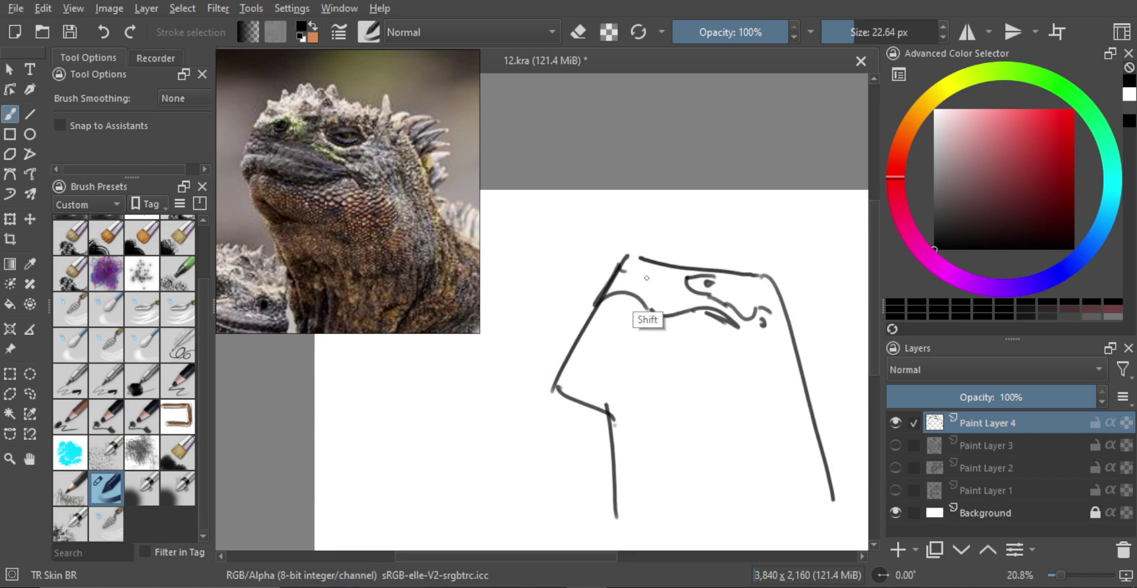
scroll(640, 288, down, 1)
mouse_move(640, 288)
mouse_down()
mouse_move(606, 286)
mouse_move(610, 270)
mouse_up()
key(e)
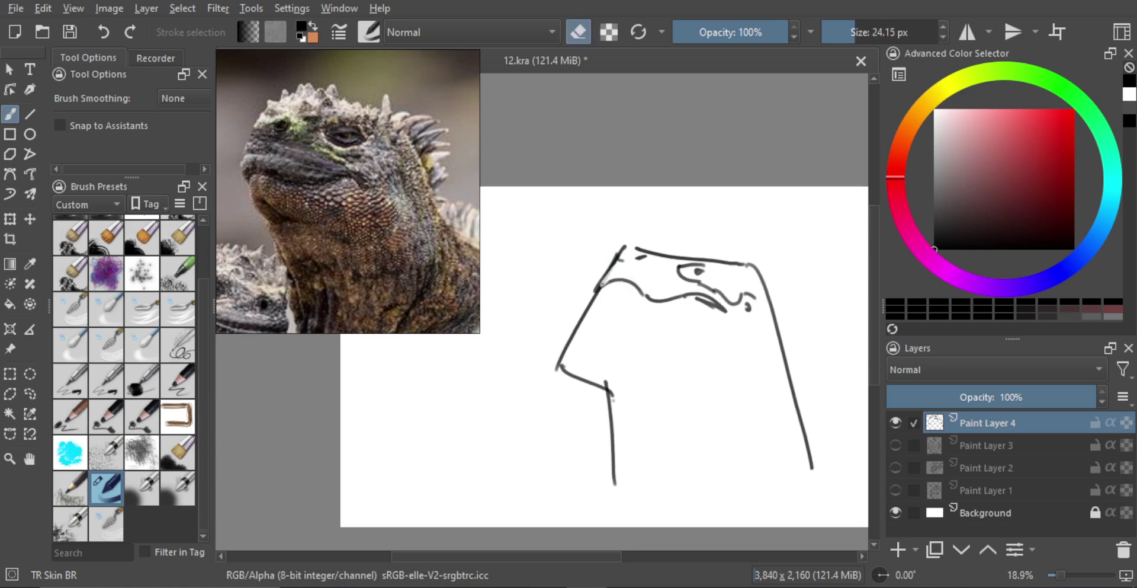
Paint a thick dark band along the mouth line with a brush of about 47 px and fade it with the eraser
key(e)
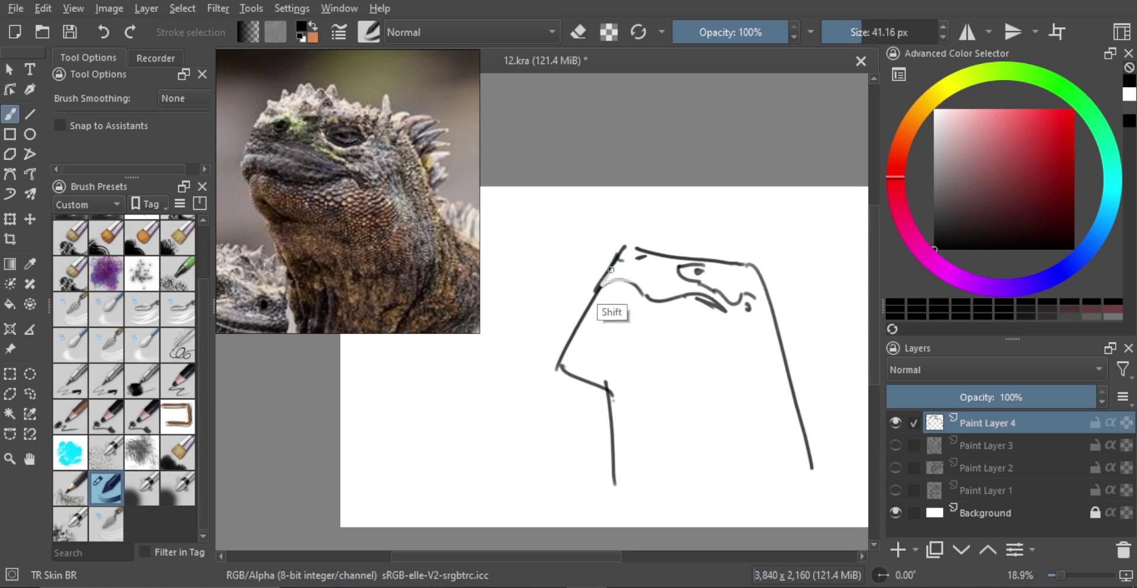
mouse_move(619, 254)
mouse_down()
mouse_move(597, 287)
mouse_move(631, 278)
mouse_up()
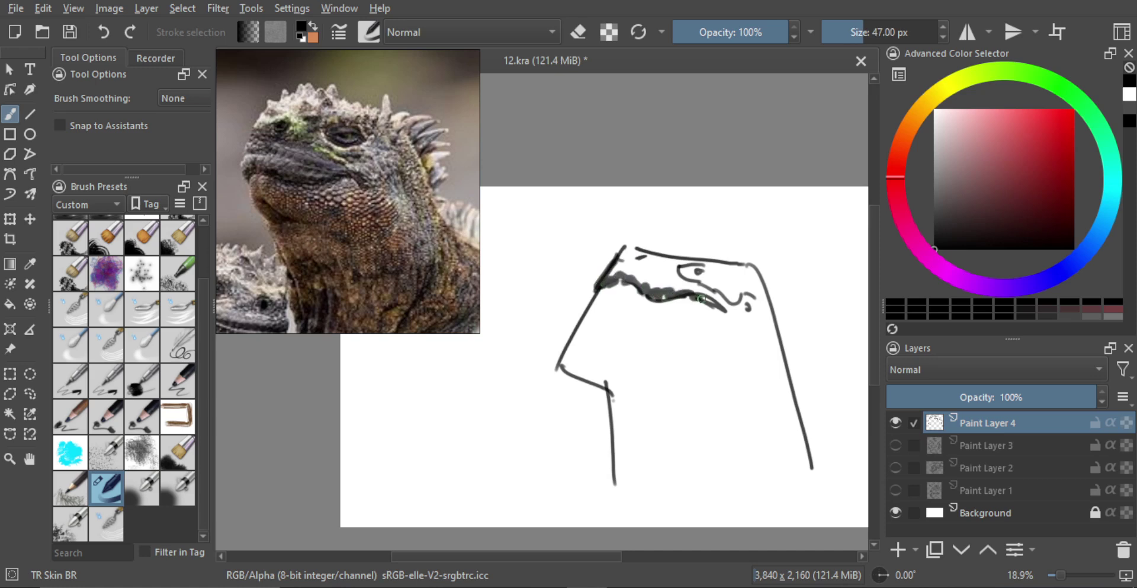
key(e)
mouse_move(617, 263)
mouse_down()
mouse_move(610, 278)
mouse_move(618, 269)
mouse_move(687, 292)
mouse_up()
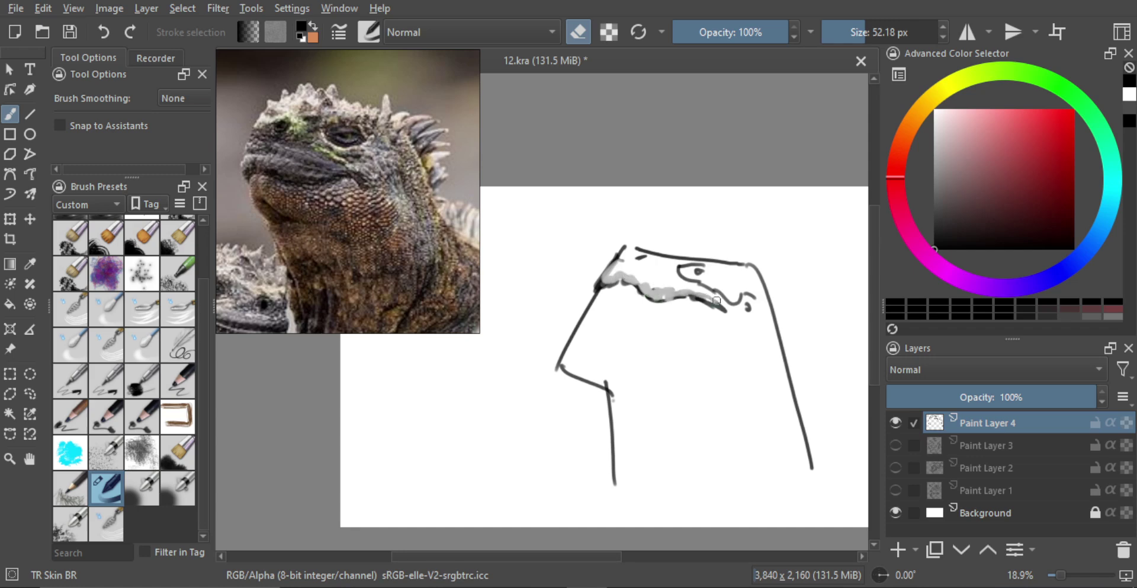
mouse_move(620, 270)
mouse_down()
mouse_move(700, 297)
mouse_move(691, 307)
mouse_up()
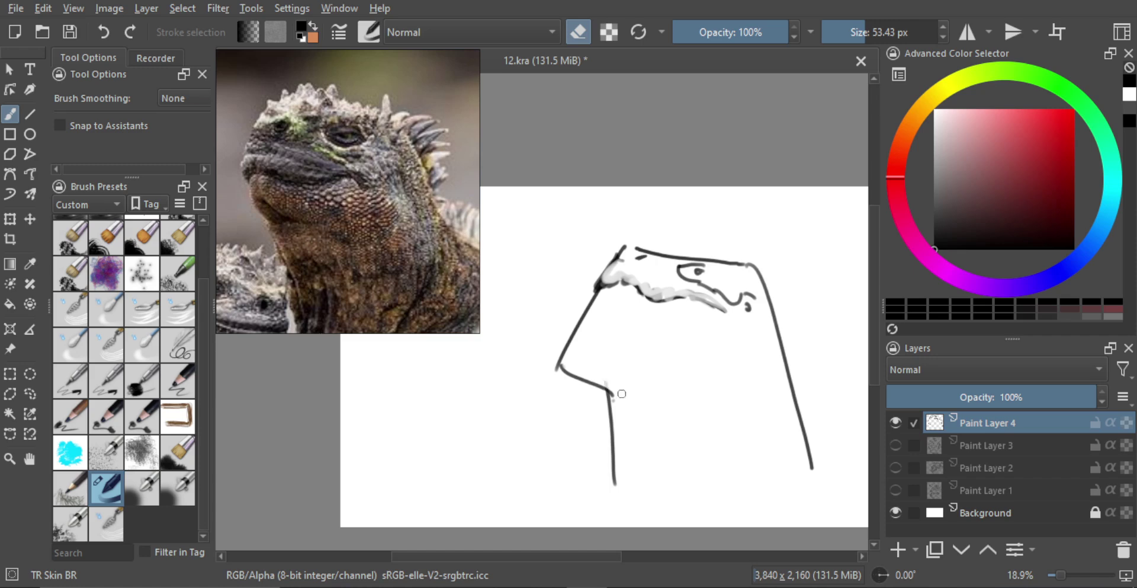
Shade the inner front edge of the head down to the chin at about 88 px and fade it with a larger eraser
scroll(614, 385, down, 2)
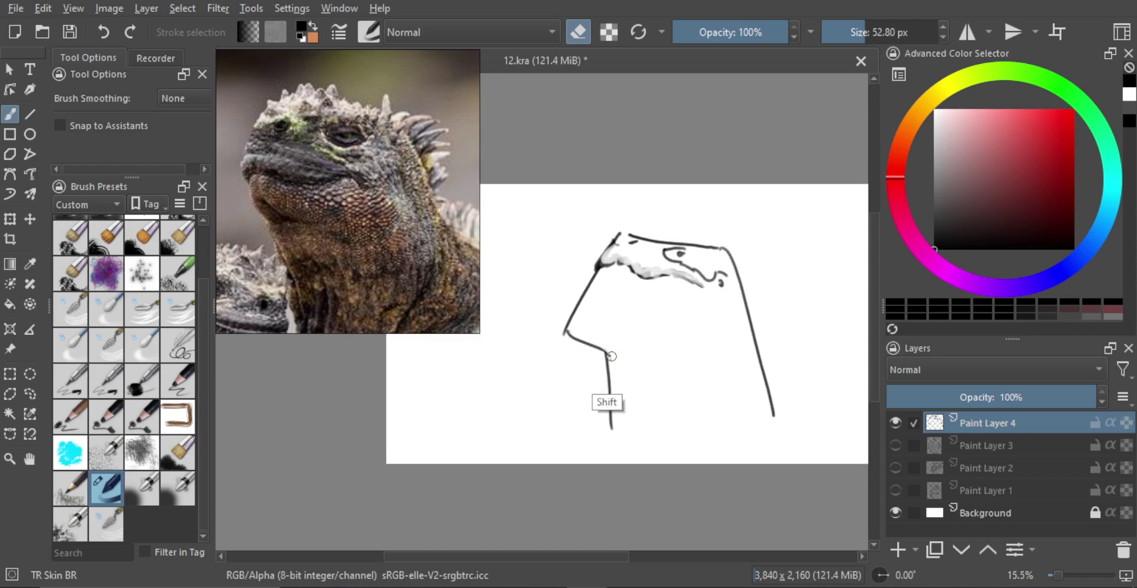
shift+drag(610, 356, 632, 356)
mouse_move(614, 298)
shift+mouse_down()
mouse_move(594, 287)
mouse_move(570, 330)
mouse_move(619, 360)
shift+mouse_up()
key(e)
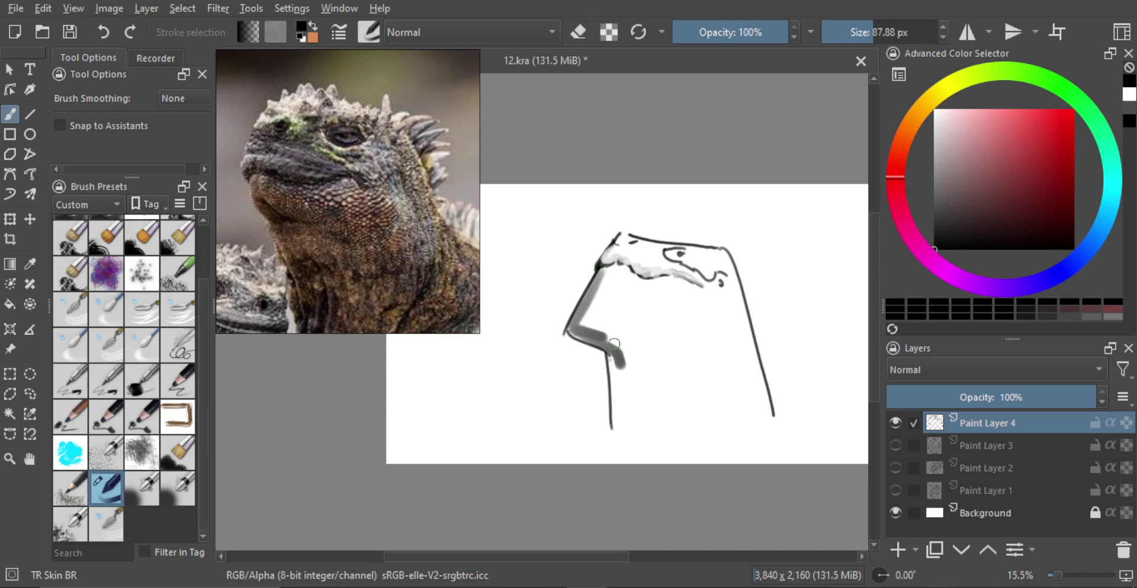
key(e)
drag(617, 317, 626, 315)
mouse_move(601, 269)
mouse_down()
mouse_move(578, 322)
mouse_move(629, 375)
mouse_up()
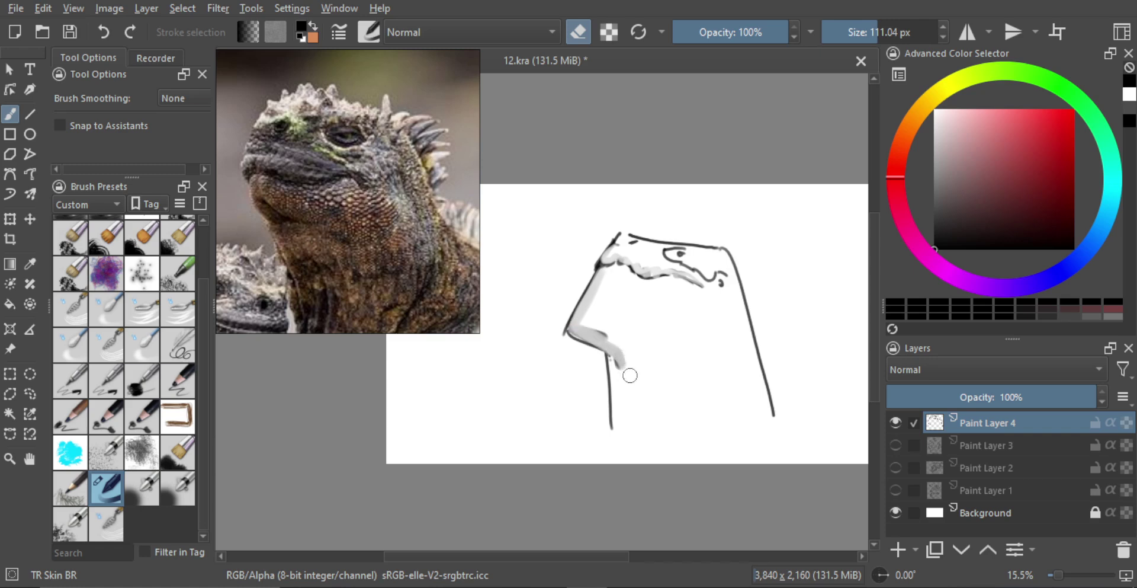
Build soft grey folds behind the chin and across the throat by alternating broad brush strokes with partial erasing
key(e)
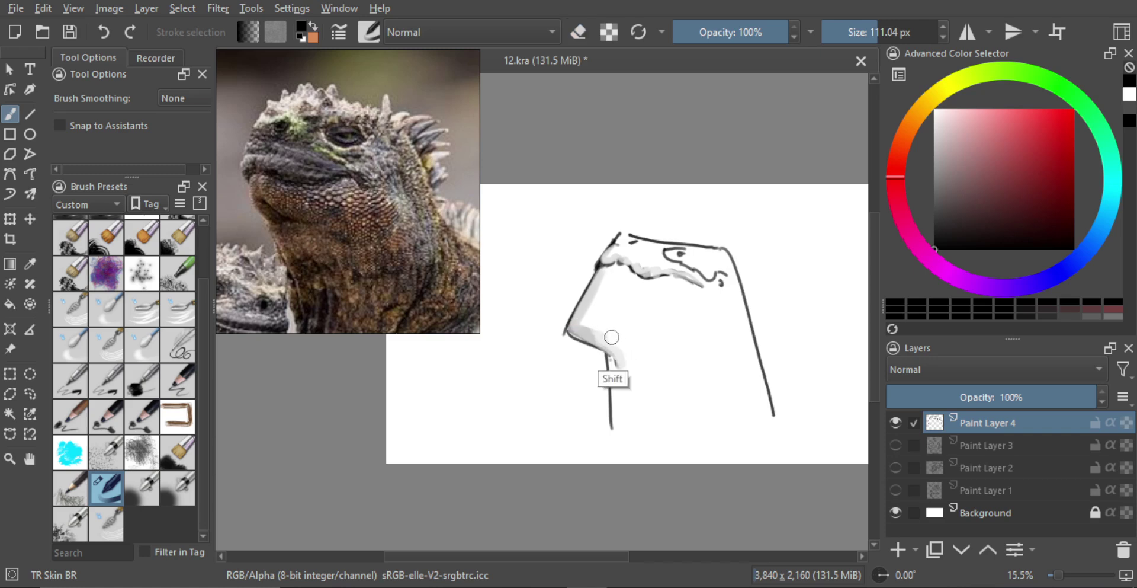
mouse_move(599, 293)
mouse_down()
mouse_move(594, 328)
mouse_move(633, 358)
mouse_move(681, 366)
mouse_up()
key(e)
mouse_move(598, 283)
mouse_down()
mouse_move(607, 330)
mouse_move(631, 368)
mouse_move(622, 347)
mouse_move(631, 342)
mouse_move(640, 371)
mouse_move(678, 369)
mouse_move(637, 349)
mouse_up()
mouse_move(608, 311)
mouse_down()
mouse_move(636, 348)
mouse_move(695, 372)
mouse_move(626, 388)
mouse_move(629, 430)
mouse_move(640, 424)
mouse_move(619, 409)
mouse_move(634, 406)
mouse_move(621, 369)
mouse_move(641, 403)
mouse_move(678, 376)
mouse_move(689, 426)
mouse_move(658, 425)
mouse_move(692, 414)
mouse_move(674, 433)
mouse_move(692, 431)
mouse_move(666, 424)
mouse_move(702, 375)
mouse_up()
key(e)
key(e)
key(e)
key(bracketleft)
key(e)
key(e)
mouse_move(652, 408)
mouse_down()
mouse_move(699, 382)
mouse_move(690, 377)
mouse_move(650, 397)
mouse_move(687, 401)
mouse_up()
key(e)
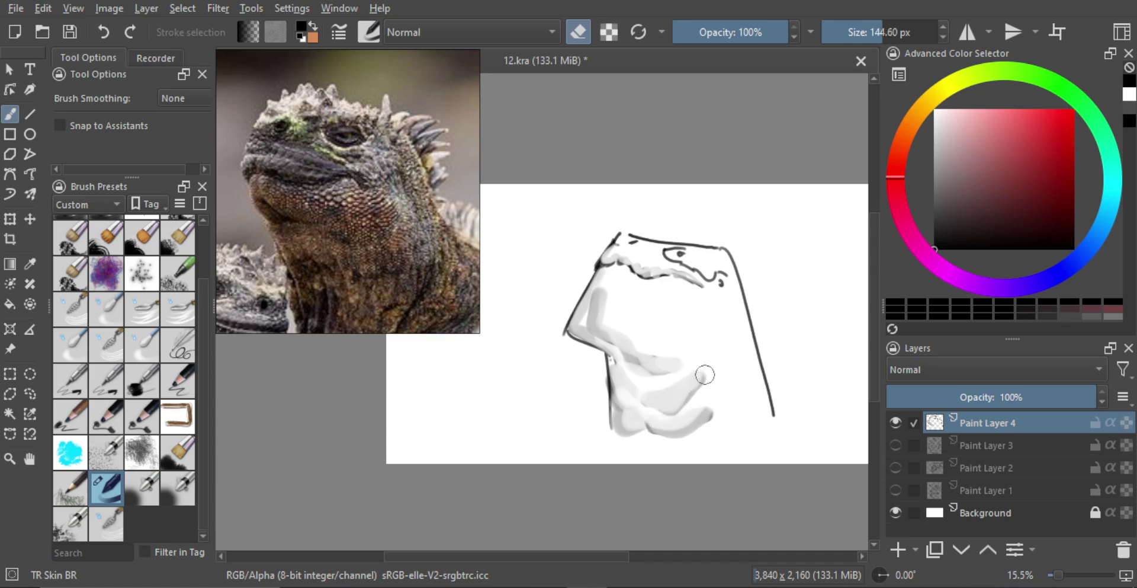
key(e)
mouse_move(710, 354)
shift+mouse_down()
mouse_move(669, 359)
mouse_move(696, 366)
shift+mouse_up()
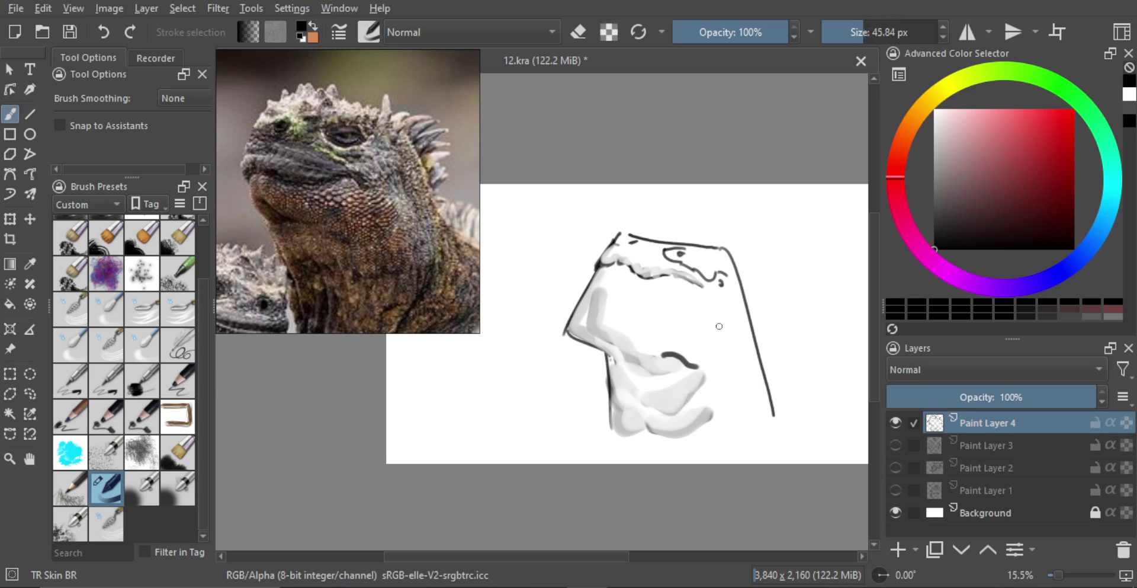
key(ctrl+z)
mouse_move(720, 326)
shift+mouse_down()
mouse_move(730, 318)
mouse_move(733, 354)
shift+mouse_up()
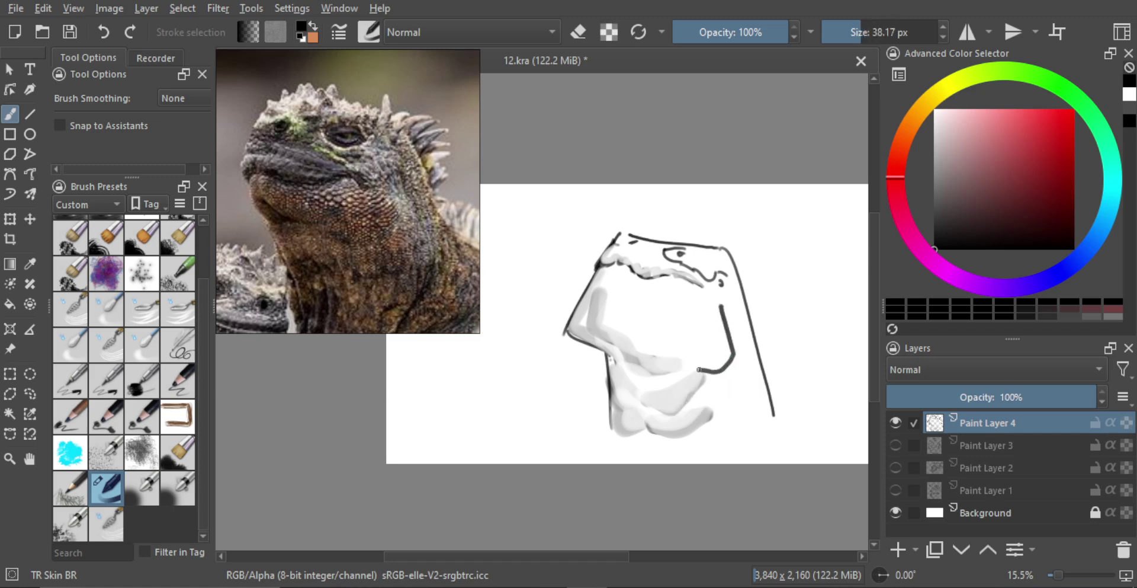
key(ctrl+z)
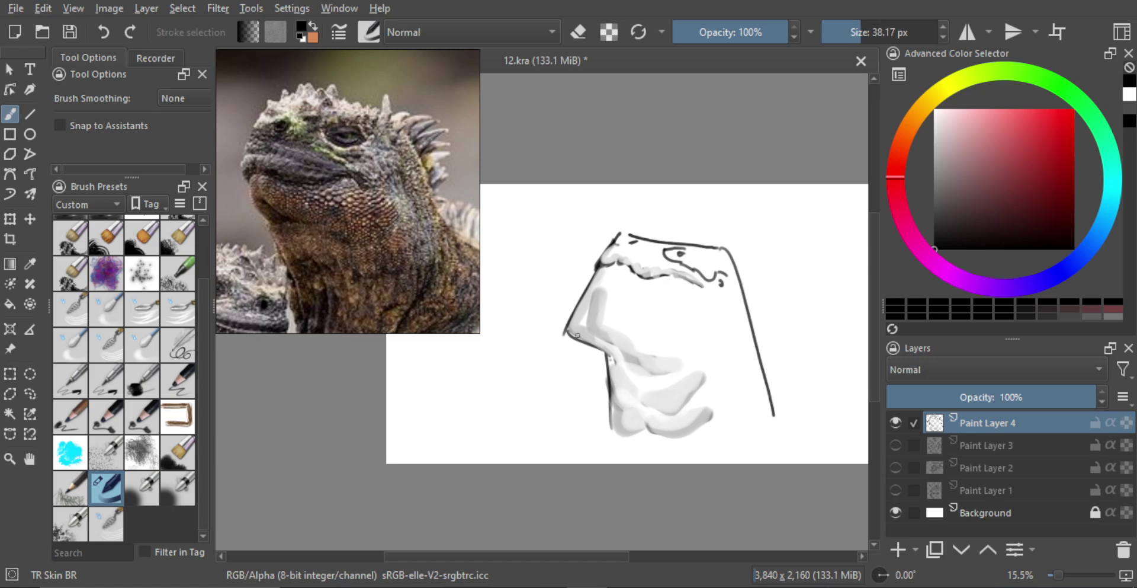
key(ctrl+z)
Draw the jaw's lower edge curving up to the cheek, and shade a softened scalloped band just above it
shift+drag(616, 371, 604, 371)
mouse_move(586, 329)
mouse_down()
mouse_move(685, 362)
mouse_move(700, 344)
mouse_move(725, 343)
mouse_up()
mouse_move(675, 317)
shift+mouse_down()
mouse_move(692, 317)
mouse_move(622, 327)
mouse_move(688, 349)
mouse_move(722, 341)
shift+mouse_up()
key(e)
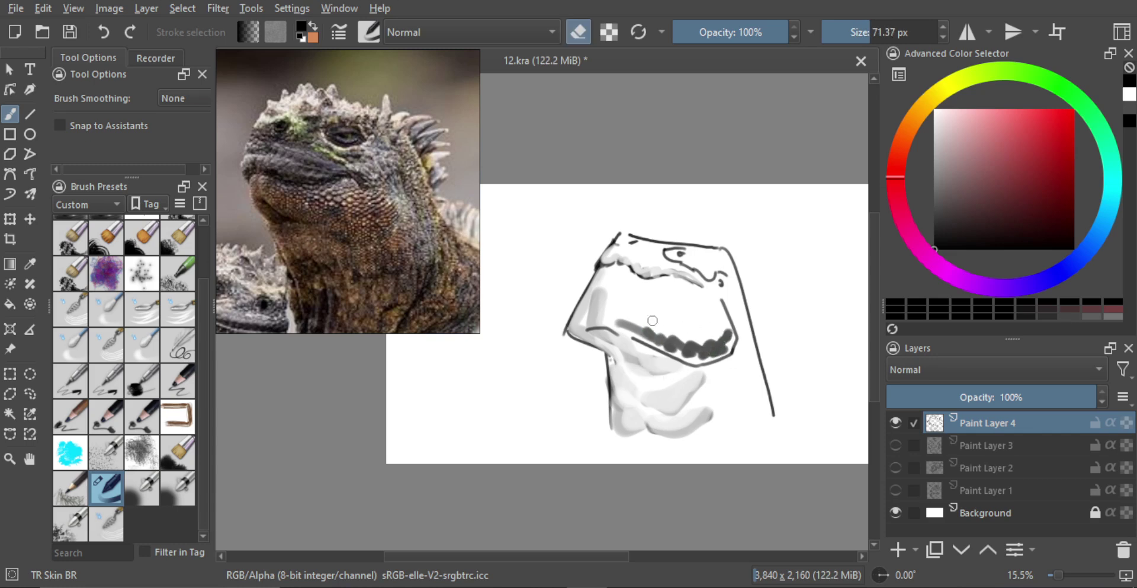
mouse_move(617, 324)
mouse_down()
mouse_move(675, 340)
mouse_move(662, 343)
mouse_move(662, 327)
mouse_move(685, 333)
mouse_move(705, 358)
mouse_move(712, 345)
mouse_move(713, 359)
mouse_move(722, 336)
mouse_up()
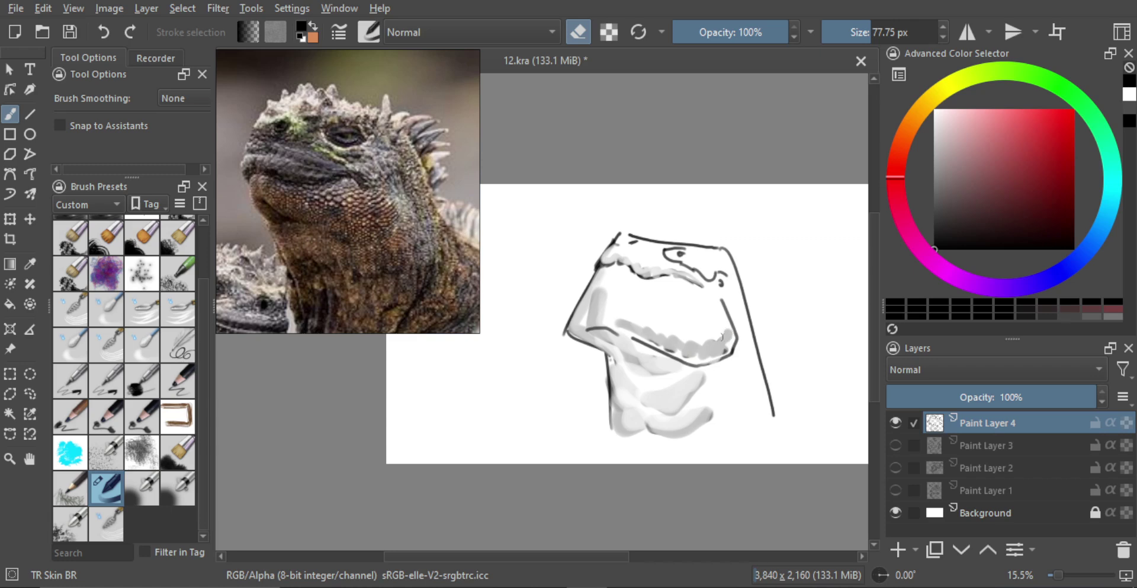
mouse_move(633, 323)
mouse_down()
mouse_move(719, 347)
mouse_move(677, 315)
mouse_up()
Add more rows of soft grey bumps over the jaw and cheek, alternating brush strokes with eraser fading
key(e)
mouse_move(620, 310)
mouse_down()
mouse_move(690, 340)
mouse_move(728, 331)
mouse_up()
mouse_move(654, 317)
mouse_down()
mouse_move(626, 316)
mouse_move(651, 321)
mouse_move(651, 310)
mouse_move(662, 332)
mouse_move(695, 338)
mouse_move(701, 331)
mouse_move(680, 324)
mouse_move(729, 339)
mouse_up()
key(e)
mouse_move(629, 315)
mouse_down()
mouse_move(732, 329)
mouse_move(697, 334)
mouse_move(704, 312)
mouse_move(717, 313)
mouse_move(608, 289)
mouse_move(627, 286)
mouse_move(613, 282)
mouse_move(600, 289)
mouse_move(651, 287)
mouse_move(696, 319)
mouse_move(659, 298)
mouse_move(667, 290)
mouse_move(696, 321)
mouse_up()
key(e)
key(e)
key(e)
key(e)
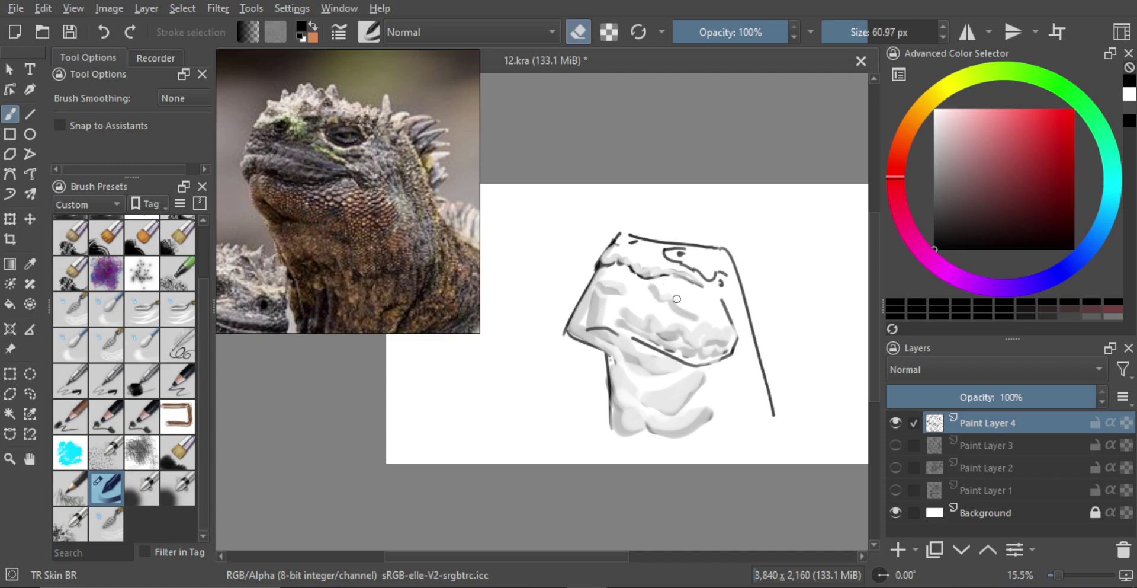
Draw a row of zigzag spikes along the top of the head with a brush of about 19 px
key(bracketright)
key(bracketleft)
key(bracketleft)
key(bracketleft)
key(bracketleft)
key(e)
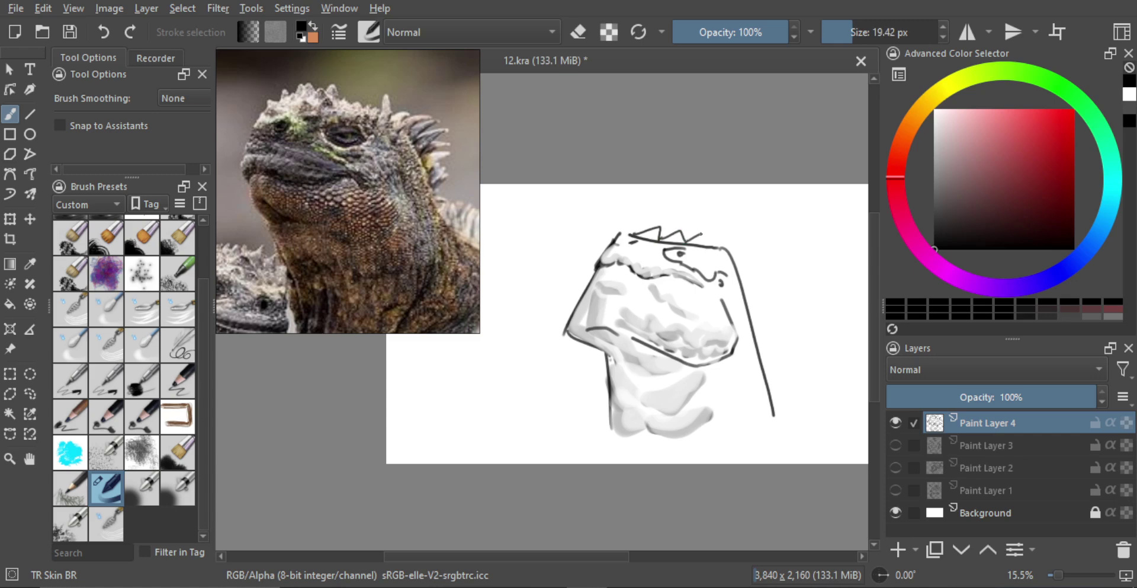
Clean up the zigzag spikes along the head and add a large pointed spike with a rounded base behind the eye
key(e)
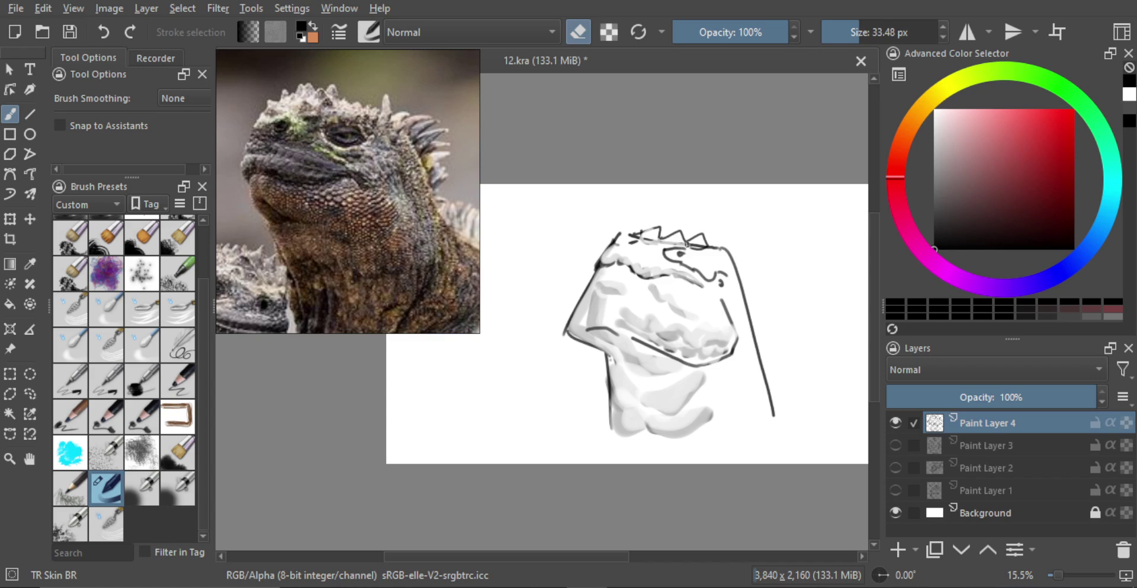
key(e)
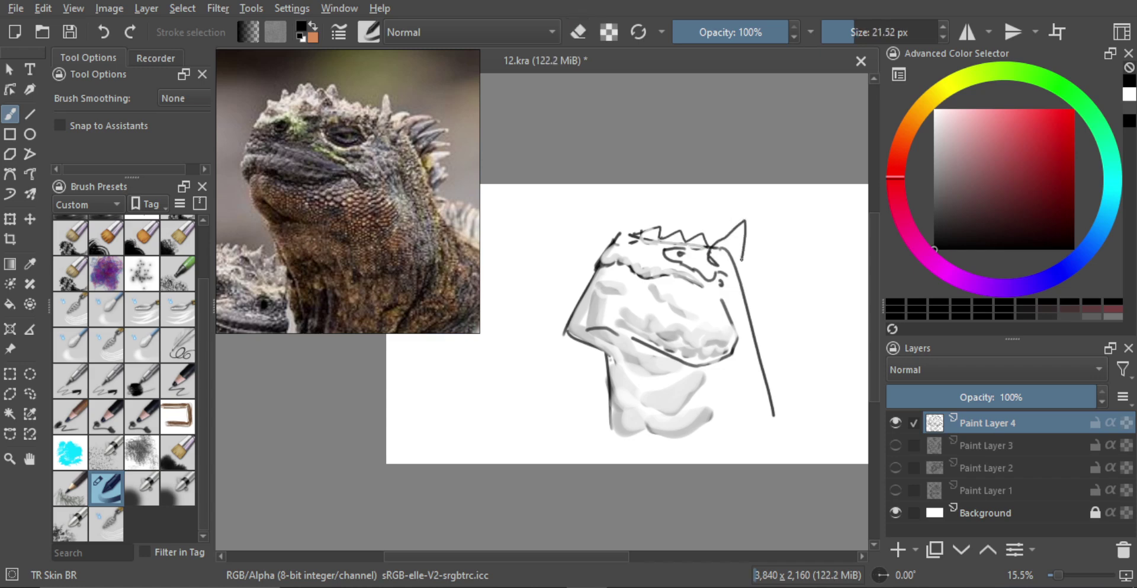
key(e)
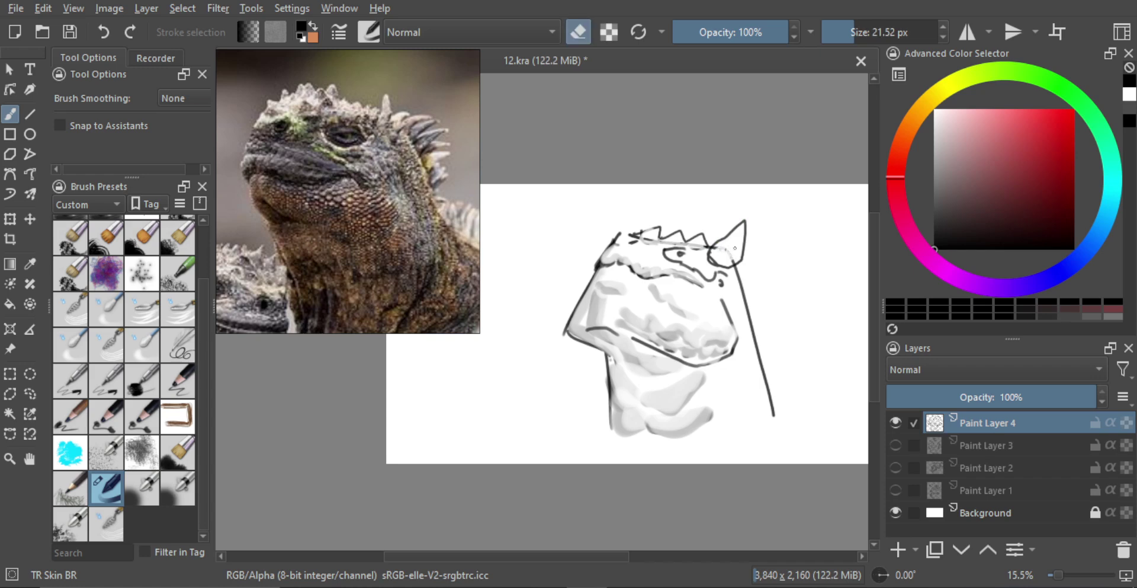
key(e)
Outline a jagged cheek plate above the jaw, shade its lower rim, and draw pointed spikes at its rear edge
mouse_move(748, 280)
mouse_down()
mouse_move(724, 302)
mouse_move(711, 289)
mouse_move(698, 297)
mouse_move(676, 327)
mouse_move(621, 330)
mouse_up()
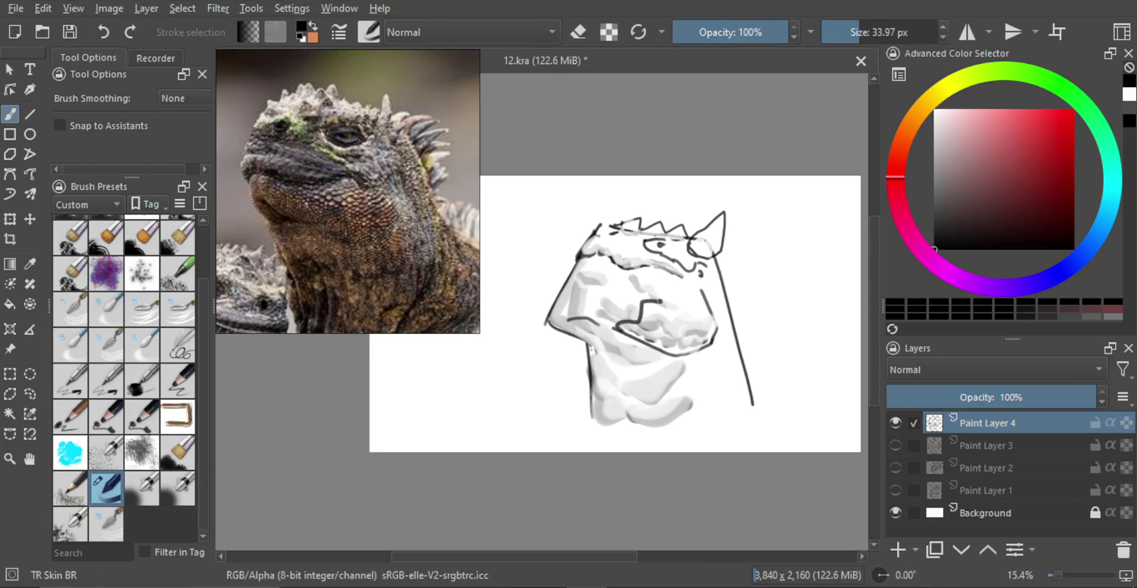
drag(690, 288, 704, 283)
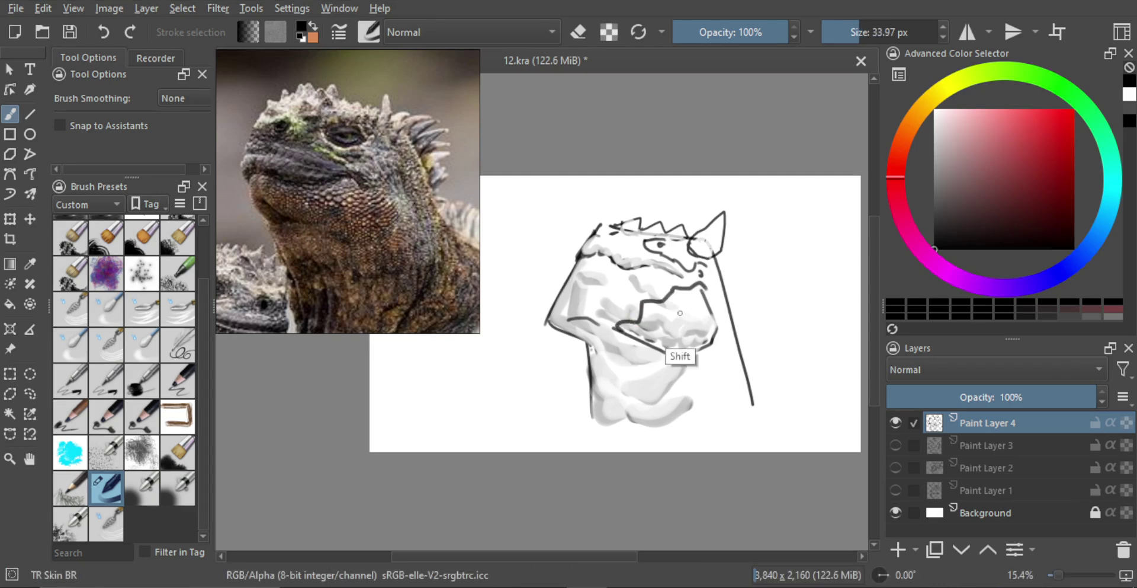
key(e)
key(e)
mouse_move(647, 328)
shift+mouse_down()
mouse_move(622, 325)
mouse_move(684, 350)
mouse_move(647, 342)
shift+mouse_up()
key(e)
key(e)
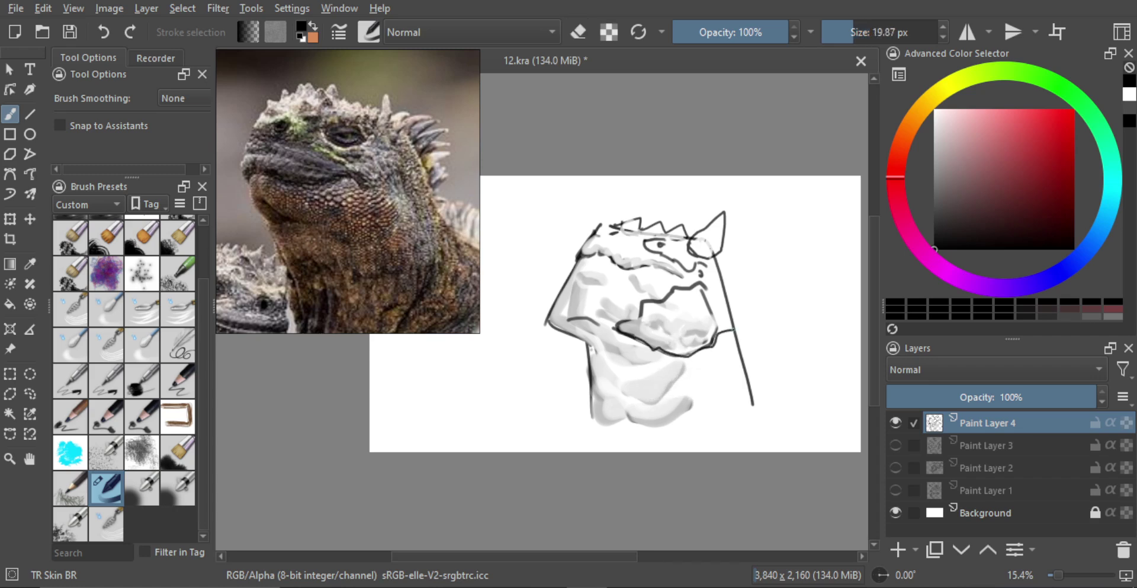
key(bracketright)
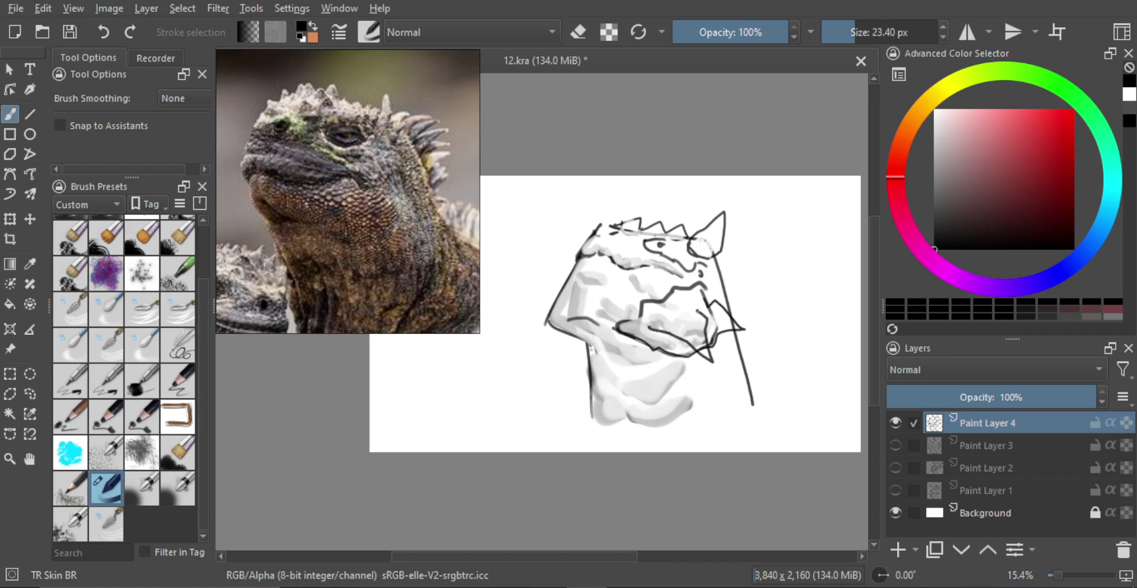
Shade the cheek plate's lower edge and pointed corner with brush strokes of about 59 px, fading them with the eraser
key(e)
key(bracketright)
key(bracketright)
key(bracketright)
key(bracketright)
key(bracketright)
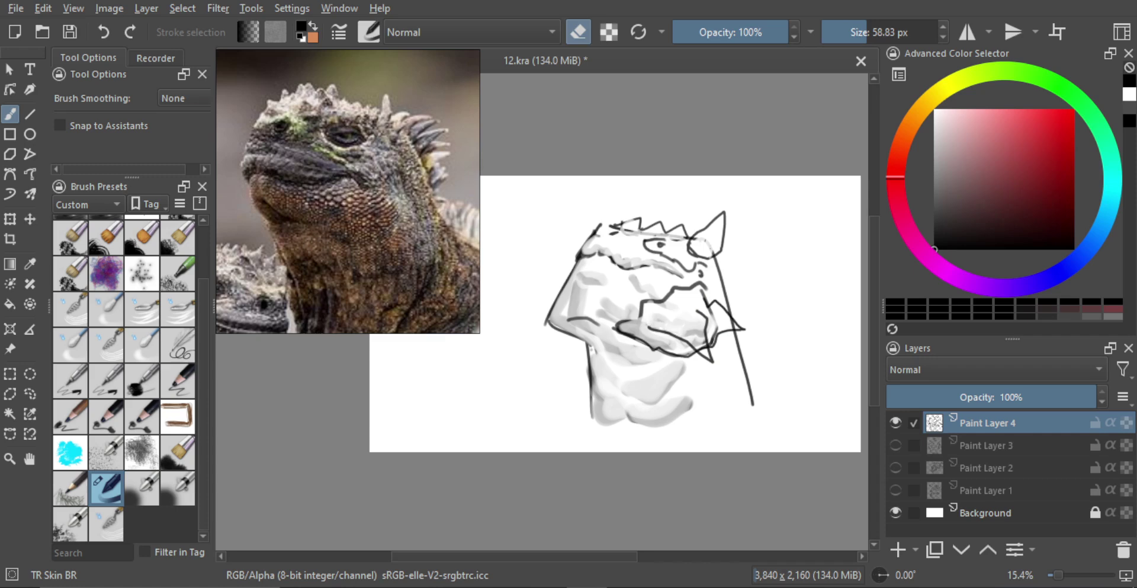
key(e)
mouse_move(657, 301)
mouse_down()
mouse_move(655, 324)
mouse_move(708, 355)
mouse_up()
key(e)
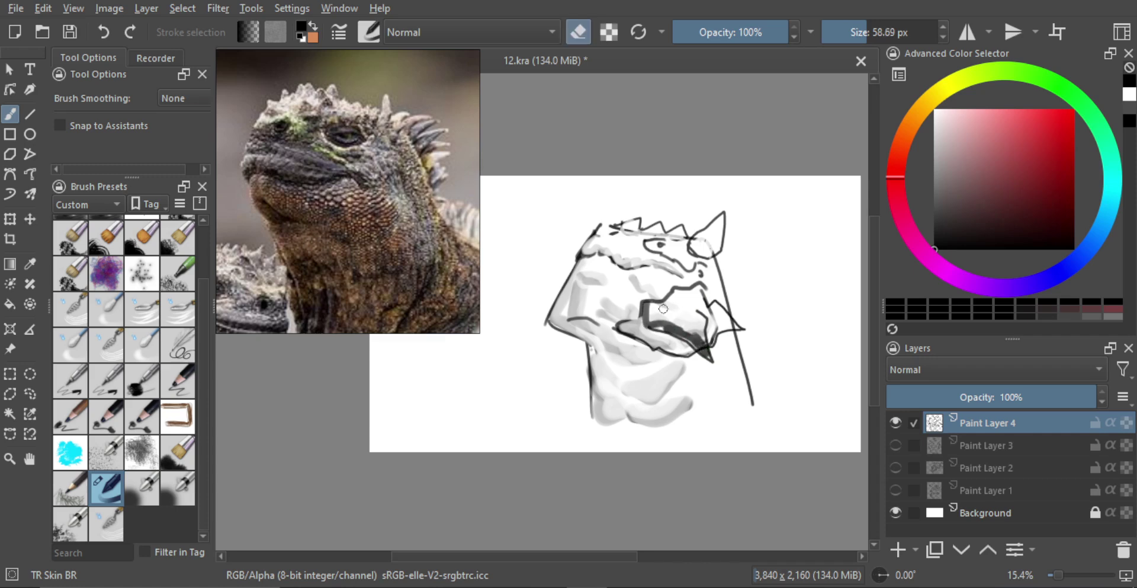
key(bracketright)
mouse_move(663, 309)
mouse_down()
mouse_move(655, 323)
mouse_move(704, 352)
mouse_up()
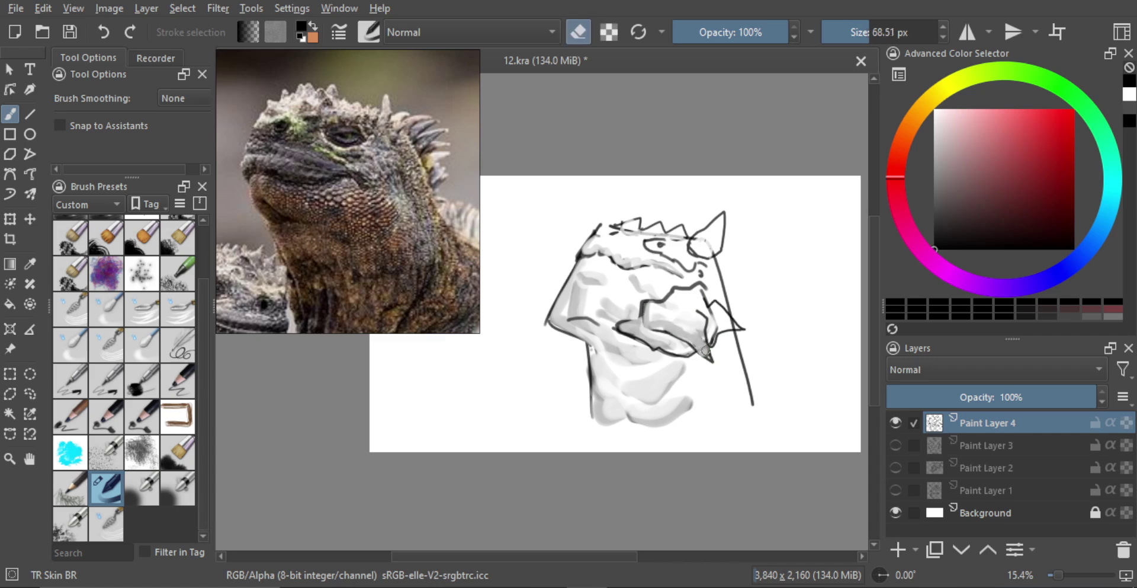
drag(665, 315, 701, 339)
key(e)
key(bracketleft)
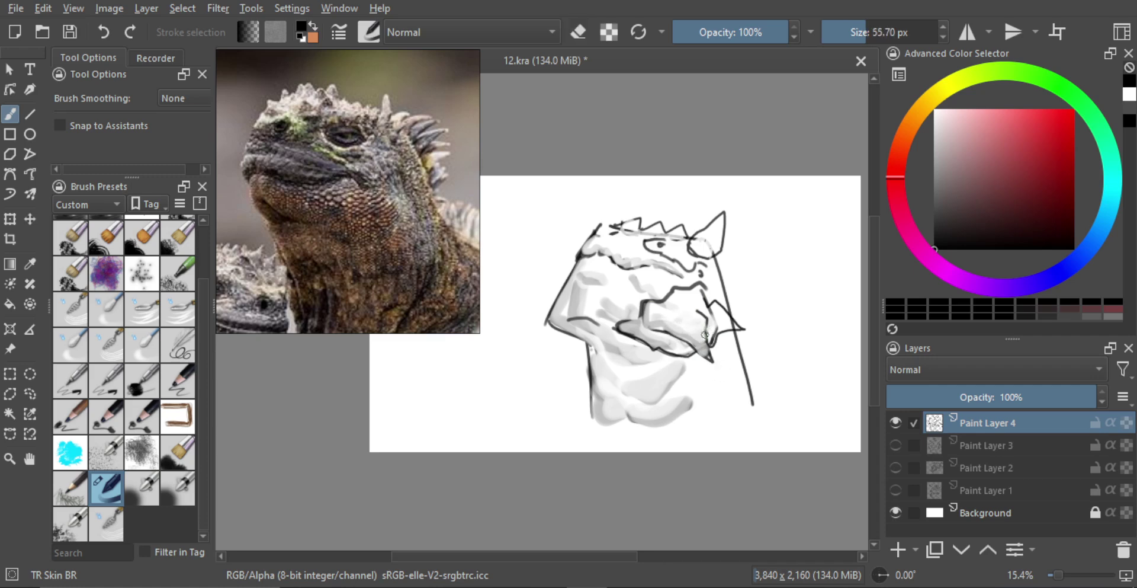
Build soft grey shading on the pointed spikes behind the cheek plate by alternating brush strokes with erasing
key(e)
key(e)
drag(700, 338, 708, 338)
key(e)
drag(703, 293, 719, 315)
key(e)
mouse_move(704, 288)
mouse_down()
mouse_move(726, 318)
mouse_move(714, 314)
mouse_move(714, 343)
mouse_move(718, 332)
mouse_up()
key(e)
key(e)
key(e)
mouse_move(704, 297)
mouse_down()
mouse_move(735, 289)
mouse_move(698, 327)
mouse_up()
key(e)
key(bracketleft)
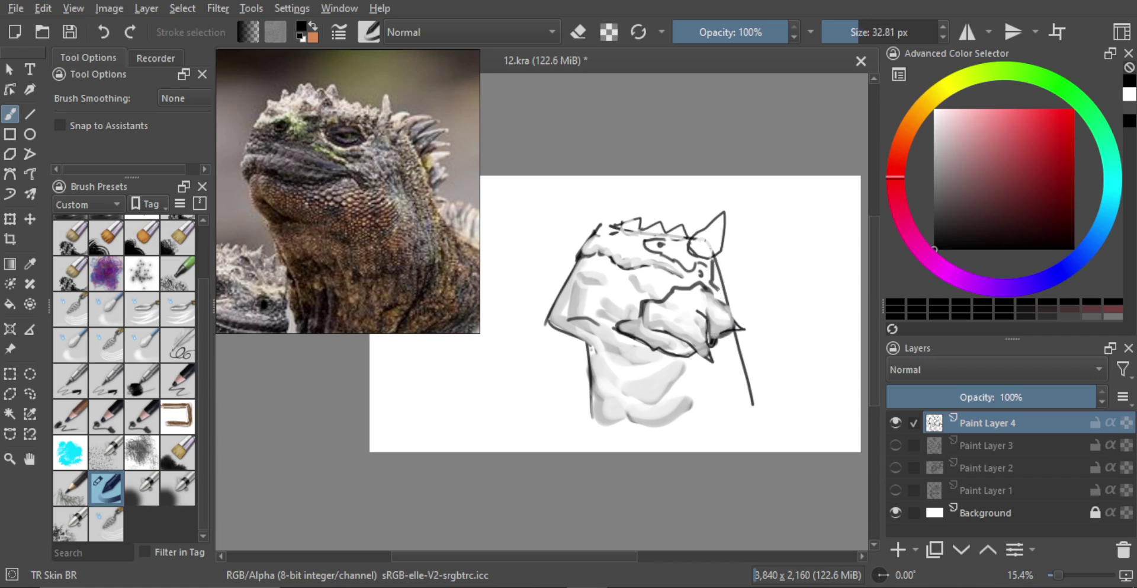
Draw a jagged fold outline at the rear of the neck and a spiky throat edge with a brush of about 33 px
drag(724, 342, 723, 383)
key(ctrl+z)
mouse_move(722, 335)
mouse_down()
mouse_move(719, 365)
mouse_move(693, 392)
mouse_move(728, 413)
mouse_move(752, 408)
mouse_up()
drag(587, 377, 585, 422)
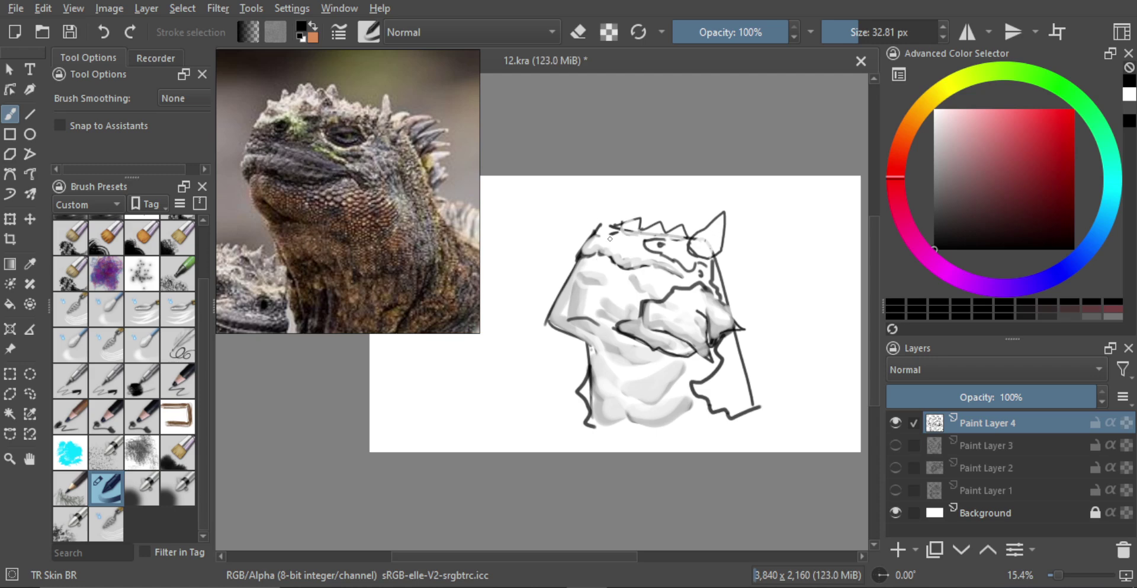
Erase the eye under the brow and rework the lines around it with a brush of about 27 px
scroll(610, 238, up, 1)
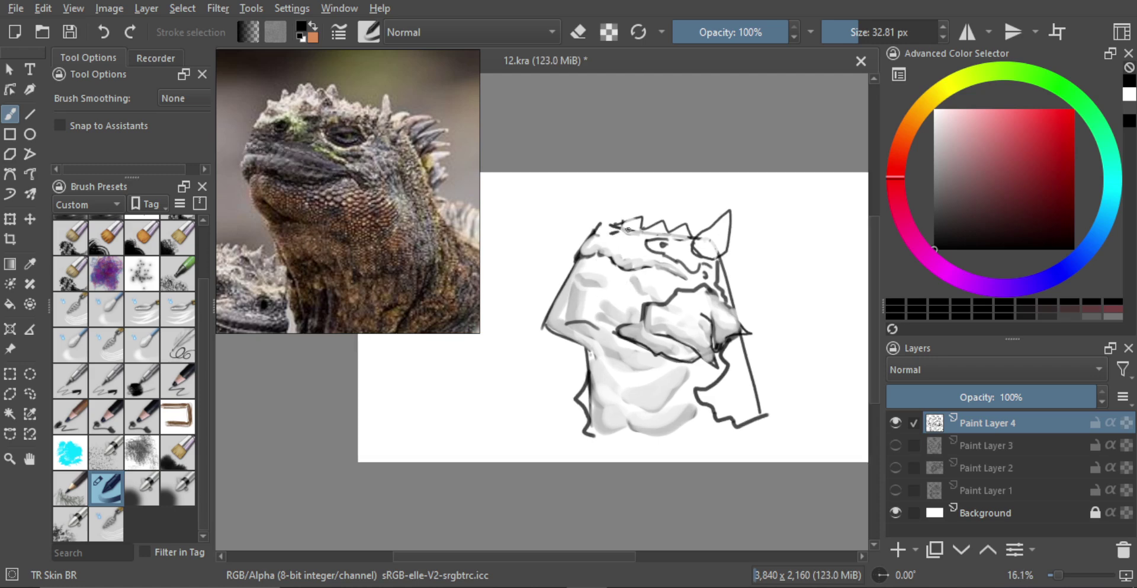
key(bracketleft)
key(e)
drag(651, 243, 664, 245)
key(e)
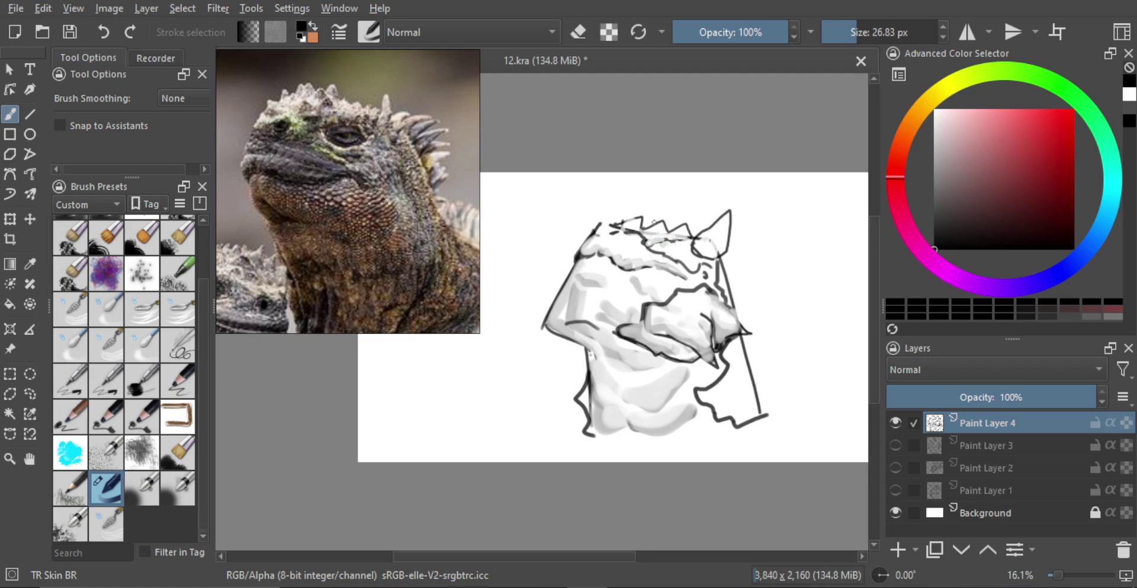
Shade the small crest spikes on top of the head, softening the strokes with an eraser of about 43 px
key(bracketleft)
key(bracketleft)
key(bracketright)
key(bracketright)
key(e)
key(e)
key(bracketright)
key(bracketright)
key(e)
shift+drag(618, 258, 623, 258)
mouse_move(639, 220)
mouse_down()
mouse_move(629, 226)
mouse_move(645, 228)
mouse_up()
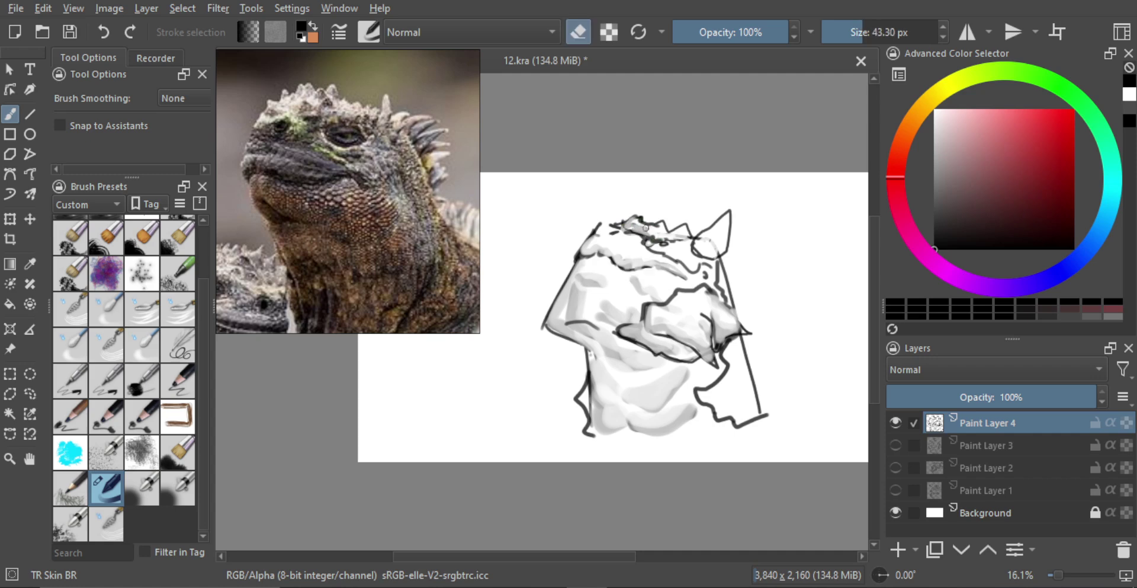
Shade the rest of the crest and the large pointed spike, alternating brush strokes with eraser fading
key(e)
key(e)
key(e)
key(e)
key(e)
mouse_move(711, 240)
mouse_down()
mouse_move(701, 247)
mouse_move(716, 242)
mouse_up()
key(e)
Draw a row of long pointed spines down the back of the neck with a brush of about 27 px
mouse_move(711, 227)
mouse_down()
mouse_move(719, 239)
mouse_move(720, 251)
mouse_move(713, 226)
mouse_move(716, 249)
mouse_move(724, 237)
mouse_move(700, 225)
mouse_move(692, 233)
mouse_move(779, 257)
mouse_move(739, 268)
mouse_move(791, 322)
mouse_move(740, 304)
mouse_move(794, 360)
mouse_move(761, 347)
mouse_move(799, 395)
mouse_up()
key(e)
key(bracketleft)
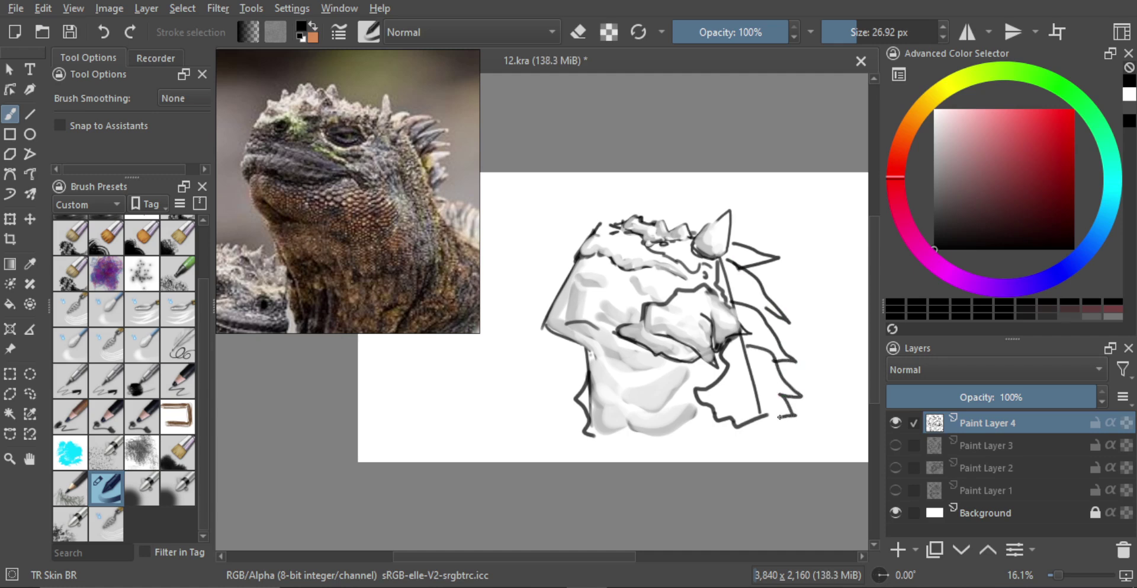
mouse_move(758, 357)
mouse_down()
mouse_move(778, 405)
mouse_move(762, 373)
mouse_move(775, 374)
mouse_up()
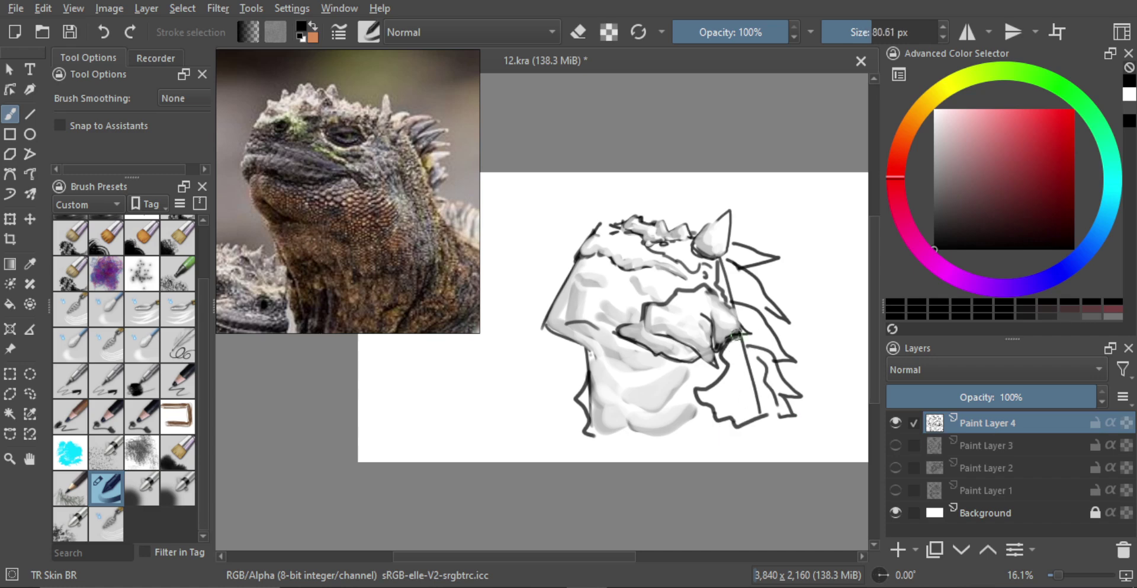
Erase the old straight neck line and shade the rear neck fold with a brush of about 81 px
mouse_move(736, 335)
mouse_down()
mouse_move(733, 374)
mouse_move(708, 393)
mouse_move(749, 418)
mouse_move(731, 380)
mouse_move(704, 398)
mouse_move(739, 416)
mouse_move(739, 347)
mouse_move(737, 369)
mouse_move(712, 392)
mouse_move(749, 418)
mouse_up()
key(e)
key(e)
drag(735, 390, 760, 414)
key(e)
mouse_move(731, 383)
mouse_down()
mouse_move(758, 406)
mouse_move(751, 357)
mouse_move(771, 407)
mouse_up()
key(e)
Shade the lower back spines and the area beside the neck fold, fading the grey strokes with the eraser
key(e)
mouse_move(750, 356)
mouse_down()
mouse_move(769, 403)
mouse_move(778, 391)
mouse_move(783, 400)
mouse_up()
key(e)
key(e)
drag(772, 375, 783, 399)
key(e)
mouse_move(752, 341)
mouse_down()
mouse_move(777, 358)
mouse_move(760, 334)
mouse_up()
key(e)
mouse_move(761, 333)
mouse_down()
mouse_move(753, 342)
mouse_move(770, 335)
mouse_up()
key(e)
Shade the upper back spines behind the large spike and soften the grey around the spike's base
mouse_move(730, 266)
mouse_down()
mouse_move(745, 295)
mouse_move(726, 276)
mouse_move(763, 302)
mouse_move(730, 267)
mouse_move(731, 292)
mouse_move(736, 278)
mouse_move(765, 307)
mouse_move(740, 279)
mouse_move(768, 309)
mouse_up()
key(e)
key(e)
mouse_move(738, 260)
mouse_down()
mouse_move(752, 261)
mouse_move(740, 258)
mouse_up()
key(e)
drag(688, 292, 685, 319)
drag(697, 265, 705, 276)
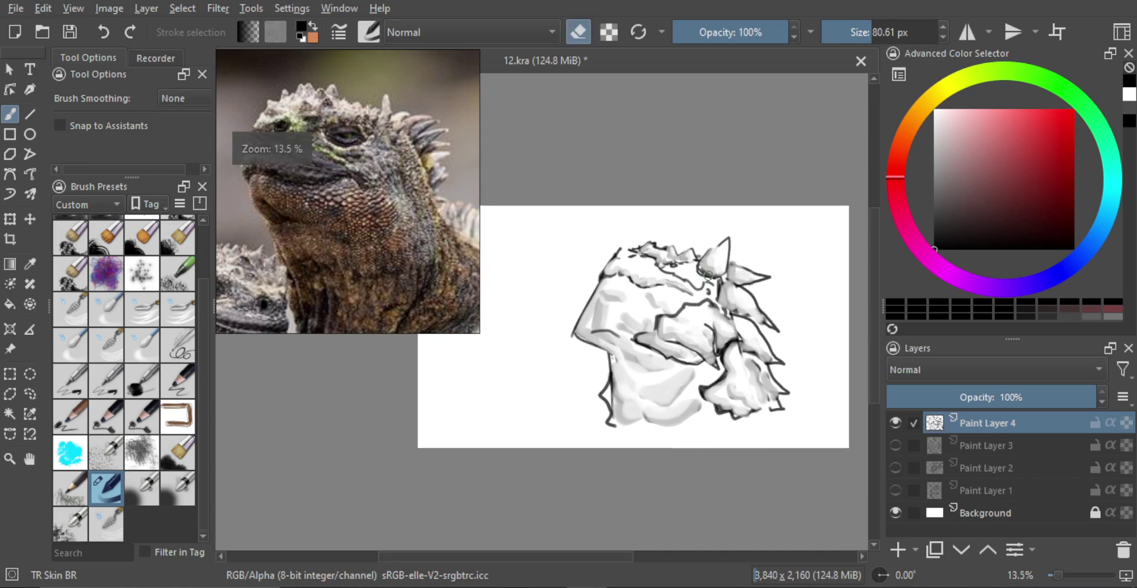
drag(705, 323, 699, 284)
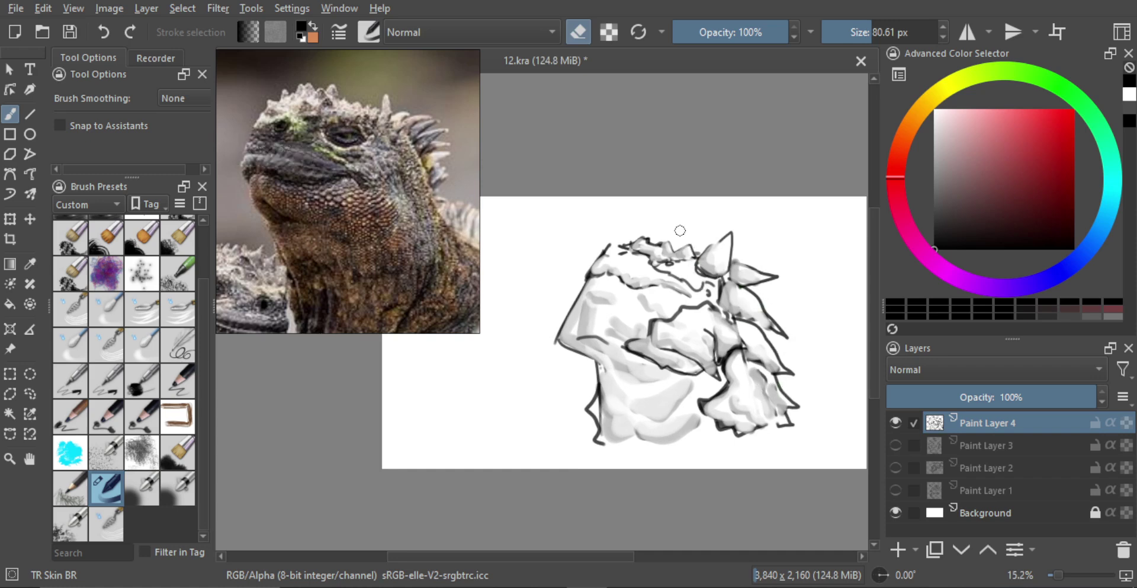
Close the snout's top outline with a 13 px brush and draw a narrow eye under the brow at about 8 px
shift+drag(628, 239, 596, 239)
key(e)
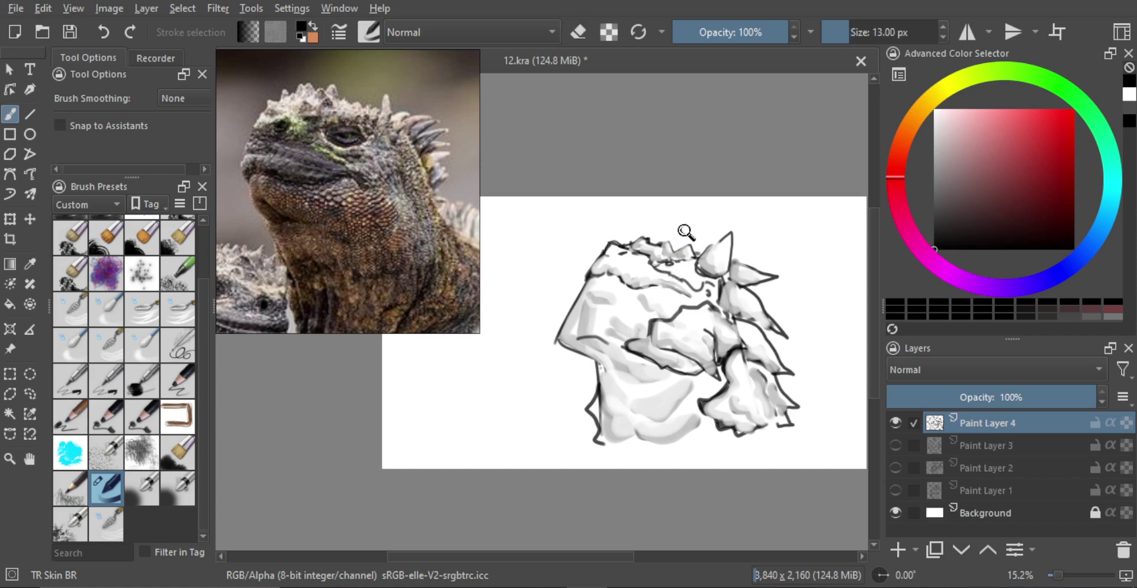
mouse_move(671, 257)
ctrl+mouse_down()
mouse_move(676, 372)
mouse_move(655, 273)
mouse_move(690, 273)
ctrl+mouse_up()
key(e)
key(e)
key(bracketleft)
key(bracketleft)
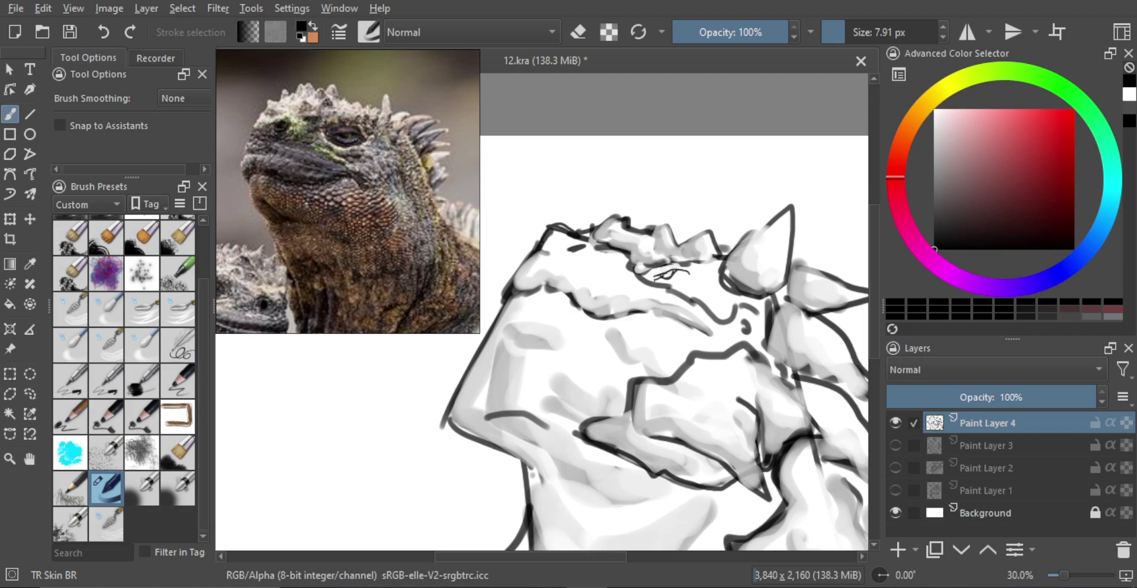
Close the bottom of the neck with a line drawn at a brush size of about 18 px
scroll(652, 287, down, 4)
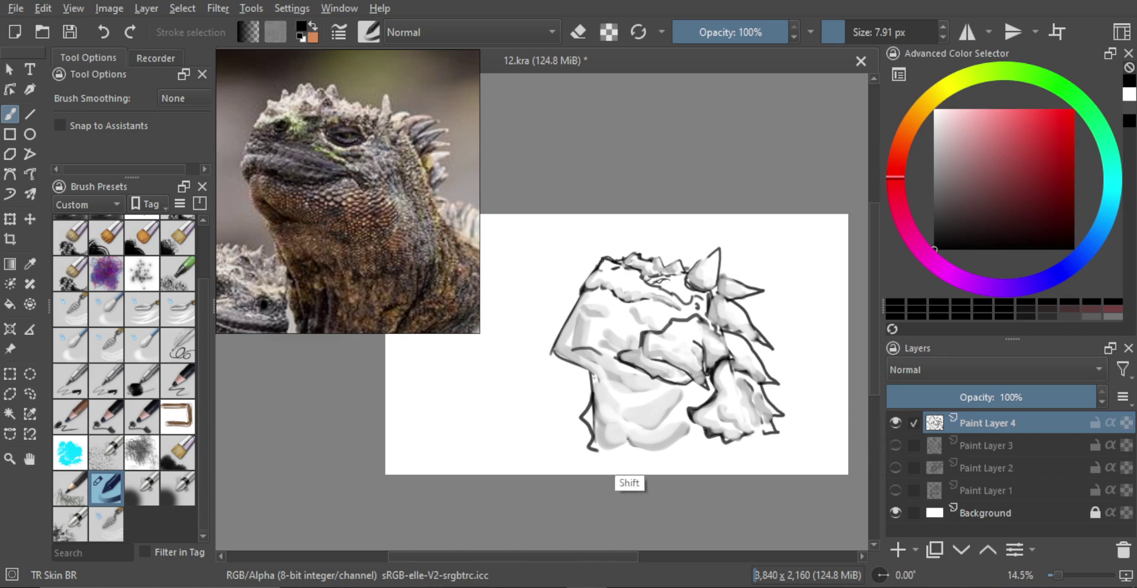
shift+drag(604, 449, 617, 449)
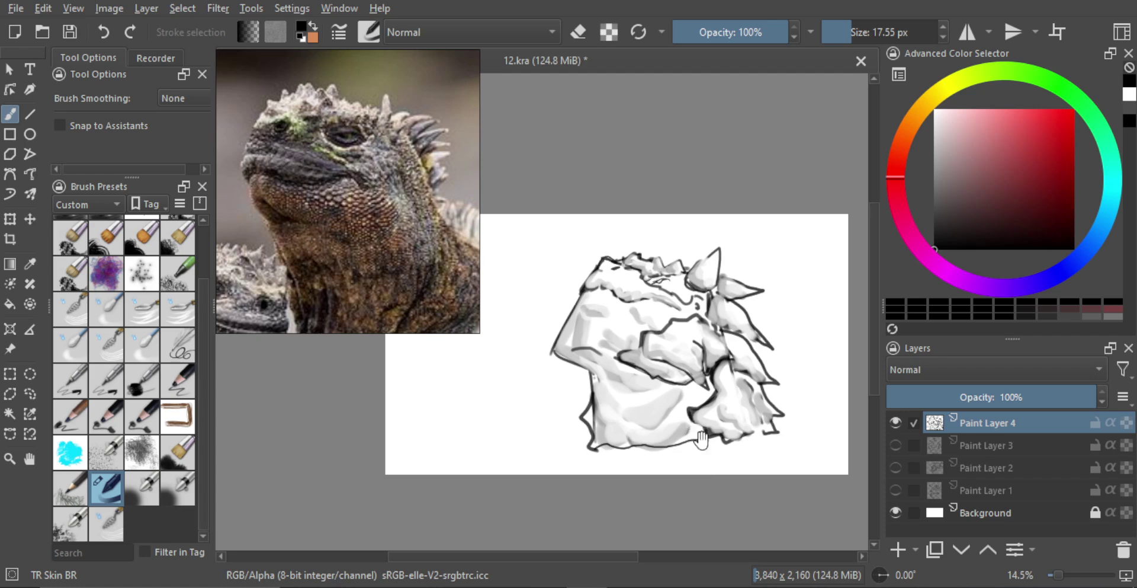
scroll(600, 460, down, 1)
Add a new paint layer, block in dark tone across the brow and behind the jaw at about 127 px, and check it mirrored
click(898, 549)
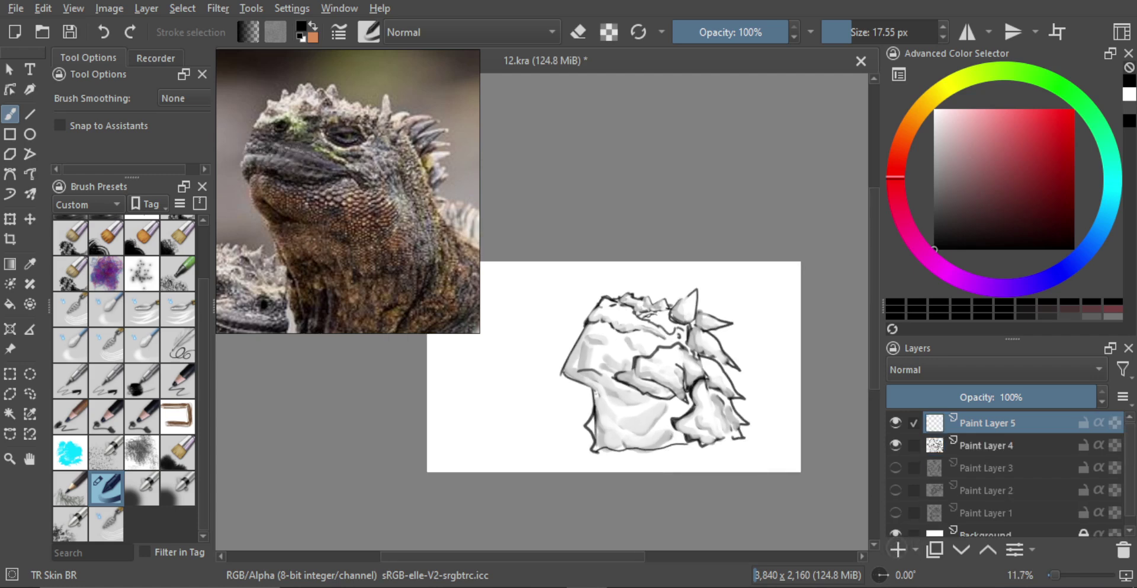
scroll(621, 343, up, 1)
mouse_move(631, 312)
shift+mouse_down()
mouse_move(602, 300)
mouse_move(602, 318)
mouse_move(615, 309)
mouse_move(620, 319)
mouse_move(621, 303)
mouse_move(629, 323)
mouse_move(694, 334)
shift+mouse_up()
mouse_move(694, 426)
shift+mouse_down()
mouse_move(677, 415)
mouse_move(690, 419)
mouse_move(687, 453)
shift+mouse_up()
key(m)
key(m)
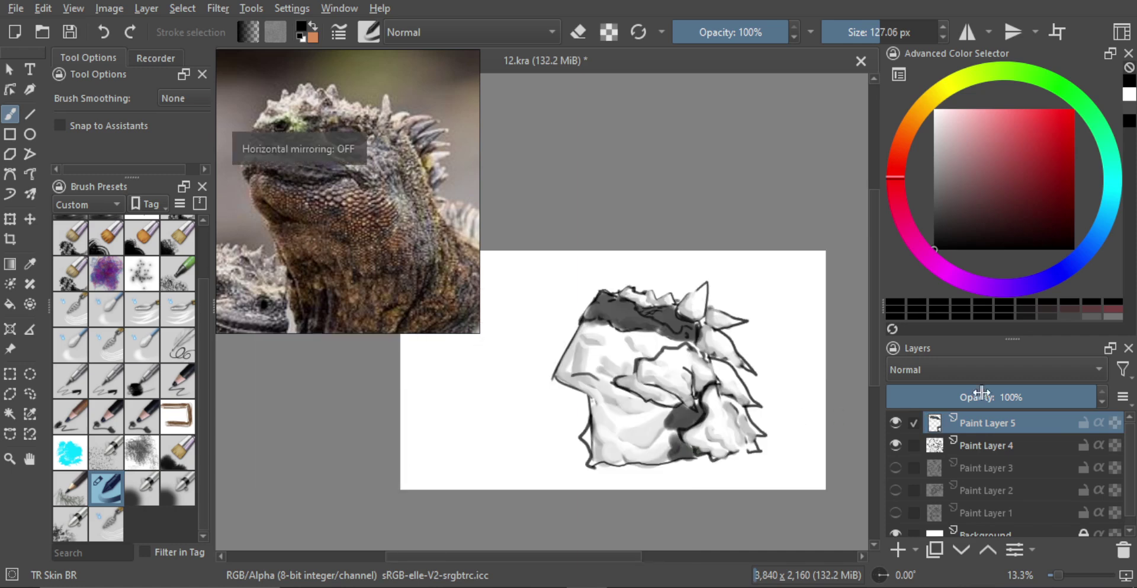
Lower the dark tone layer's opacity to 47% and merge it down into Paint Layer 4
click(1001, 397)
drag(1001, 401, 985, 401)
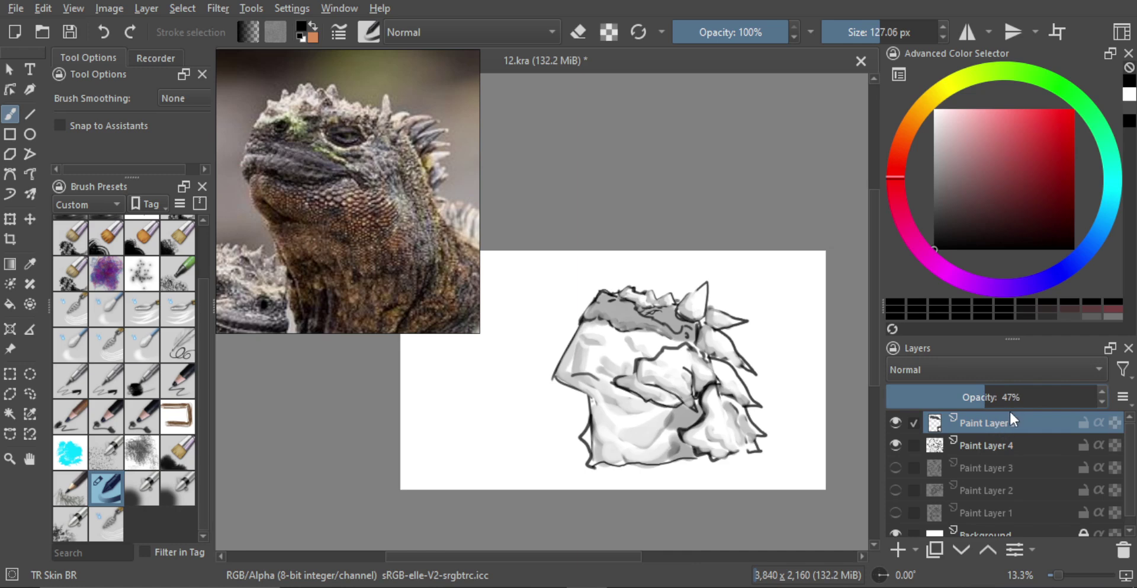
key(ctrl+e)
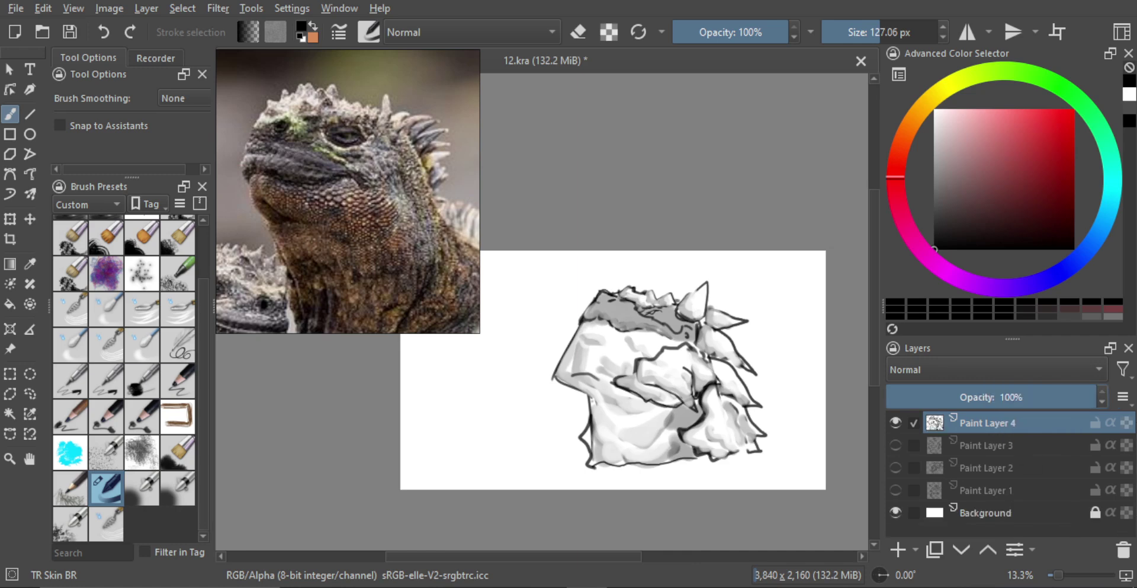
Draw a small pointed scale hanging below the brow's dark band with a brush of about 37 px, and lighten its inside
scroll(628, 320, up, 3)
key(e)
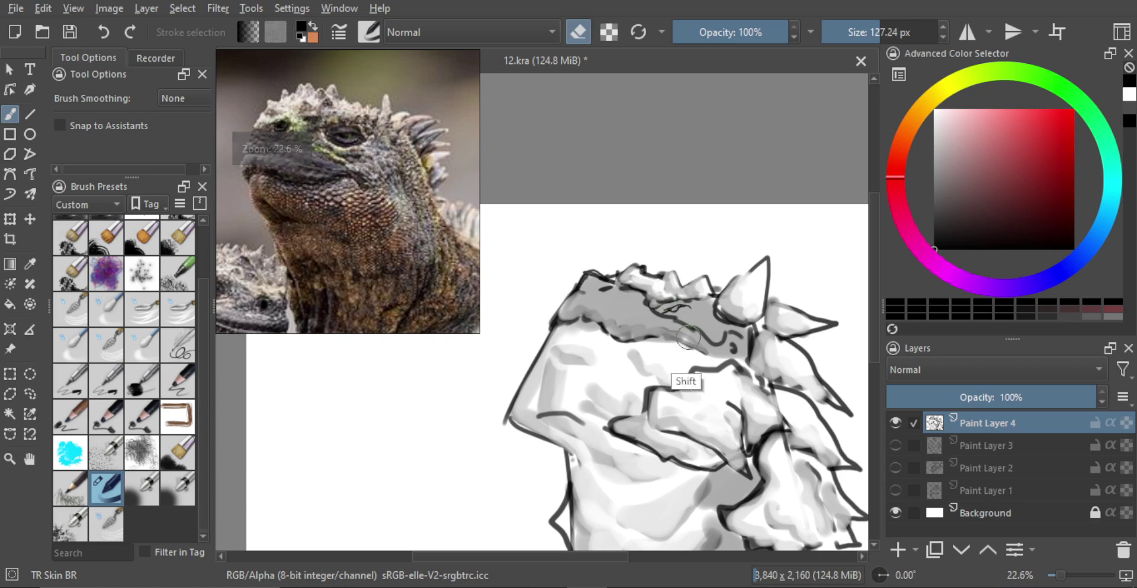
drag(673, 343, 669, 342)
mouse_move(662, 341)
mouse_down()
mouse_move(668, 331)
mouse_move(663, 339)
mouse_up()
key(e)
key(e)
key(e)
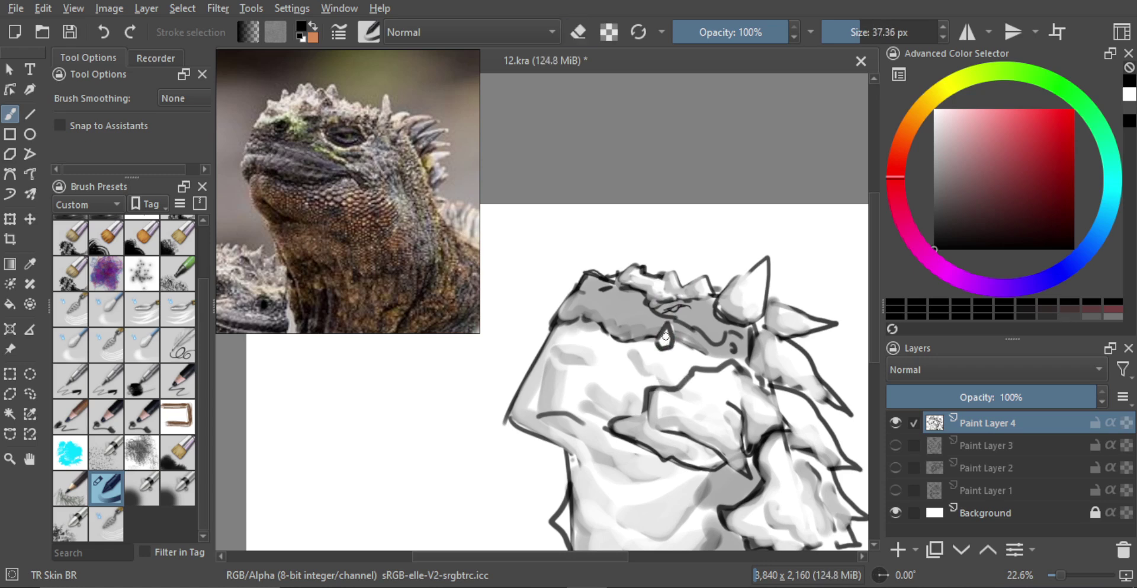
key(e)
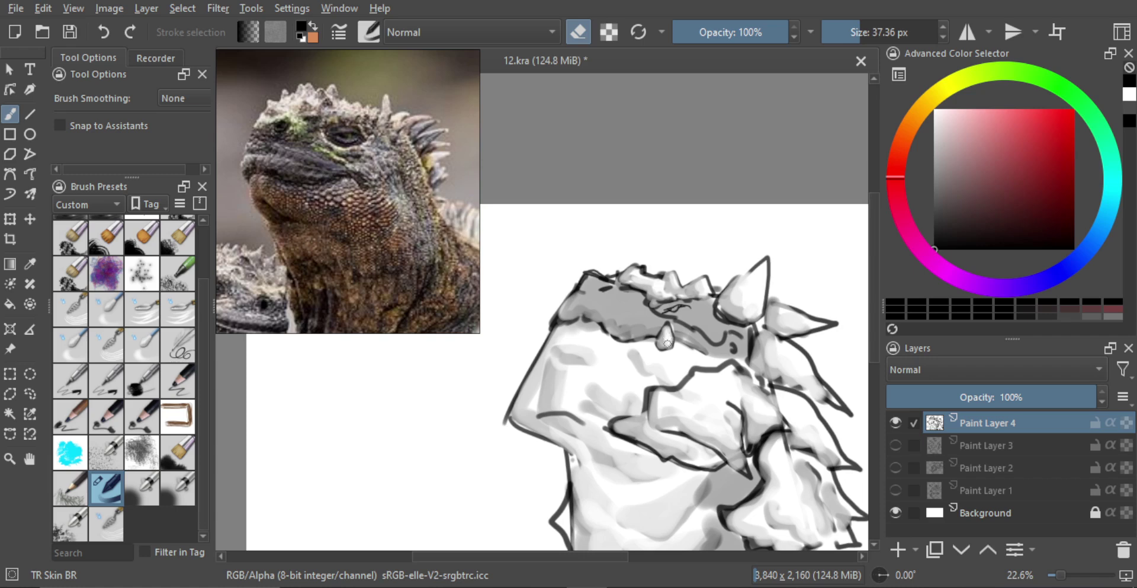
scroll(681, 375, down, 1)
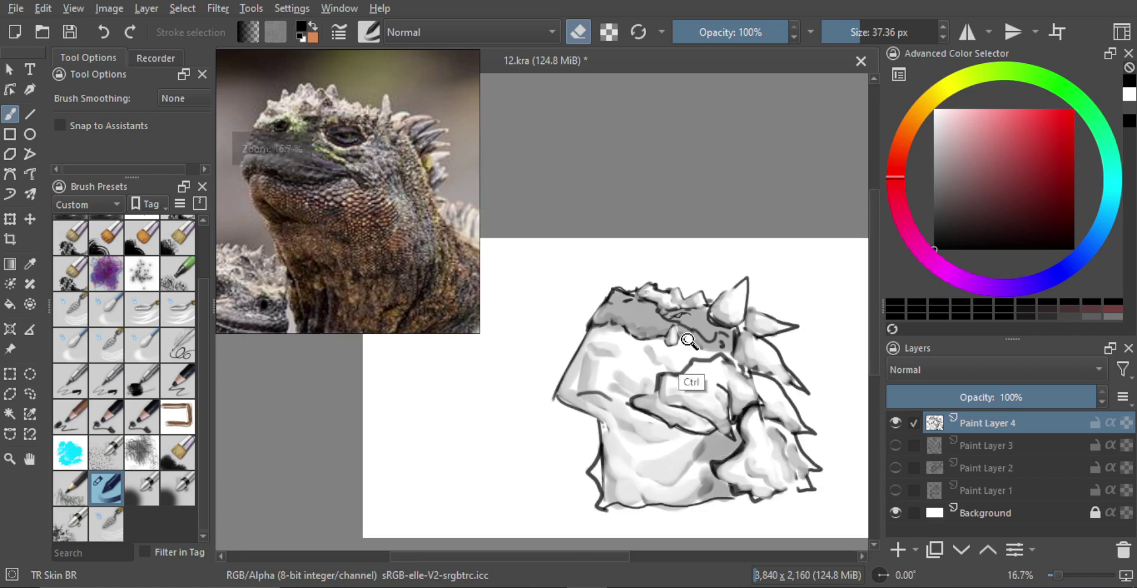
scroll(687, 362, down, 1)
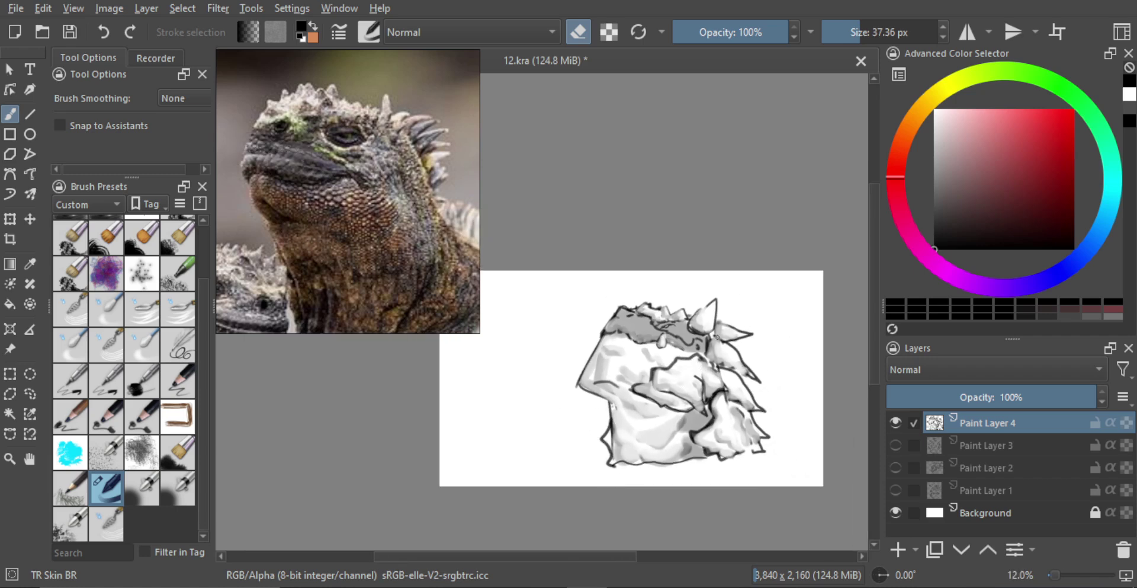